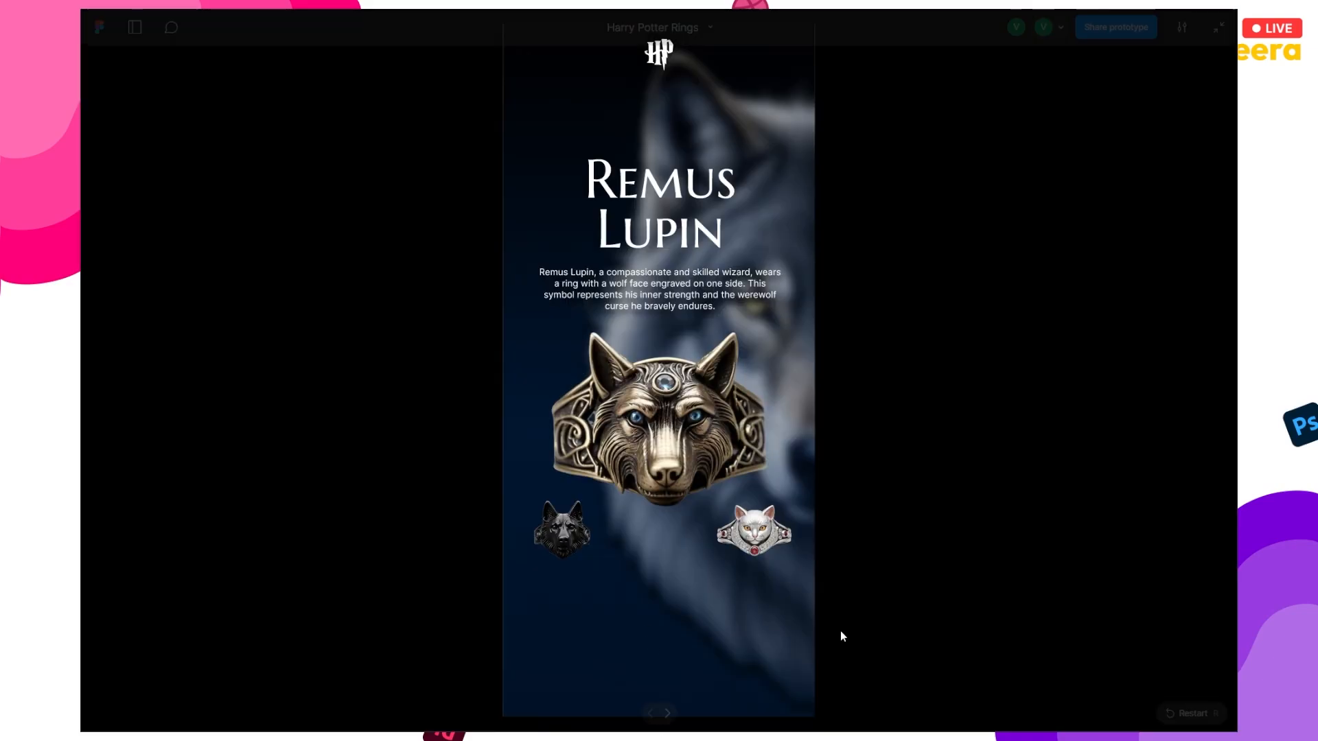
- Click through the prototype from Remus Lupin via Minerva McGonagall, James Potter, Sirius Black back to Remus Lupin
left_click(755, 531)
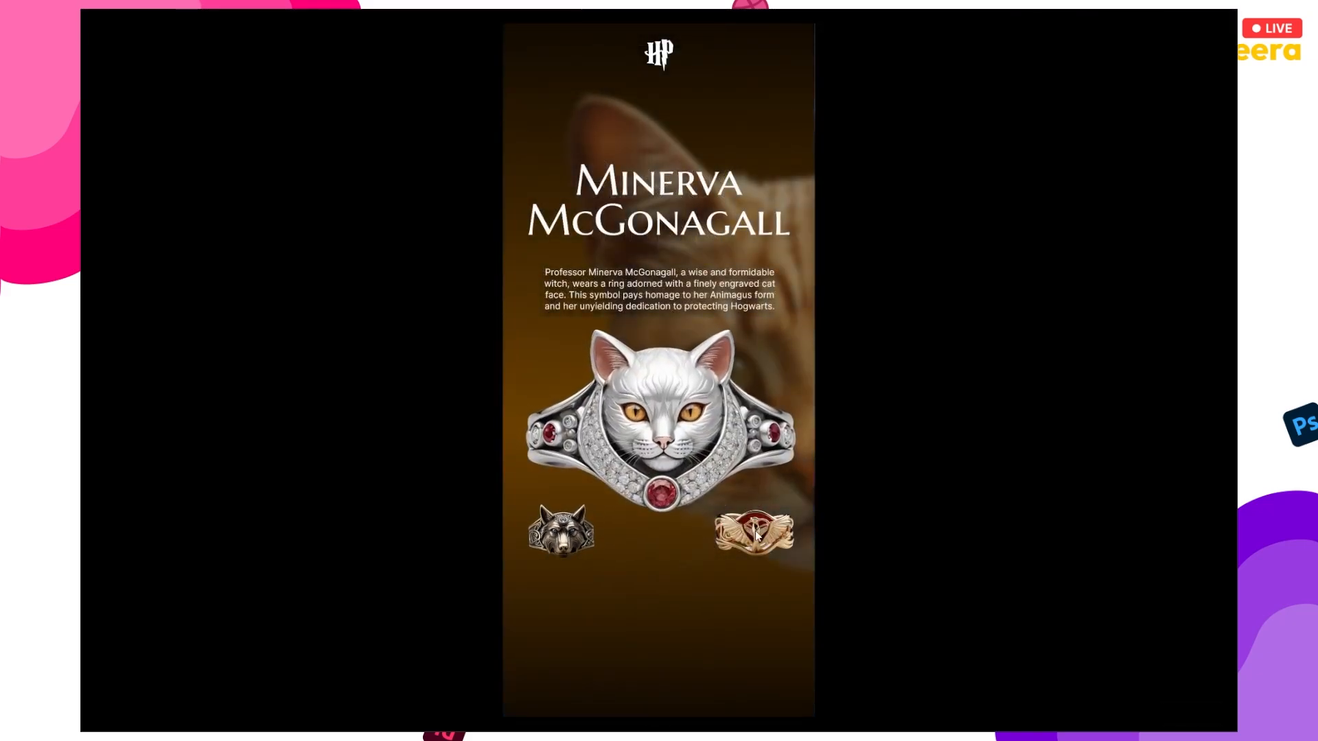
left_click(755, 530)
left_click(755, 530)
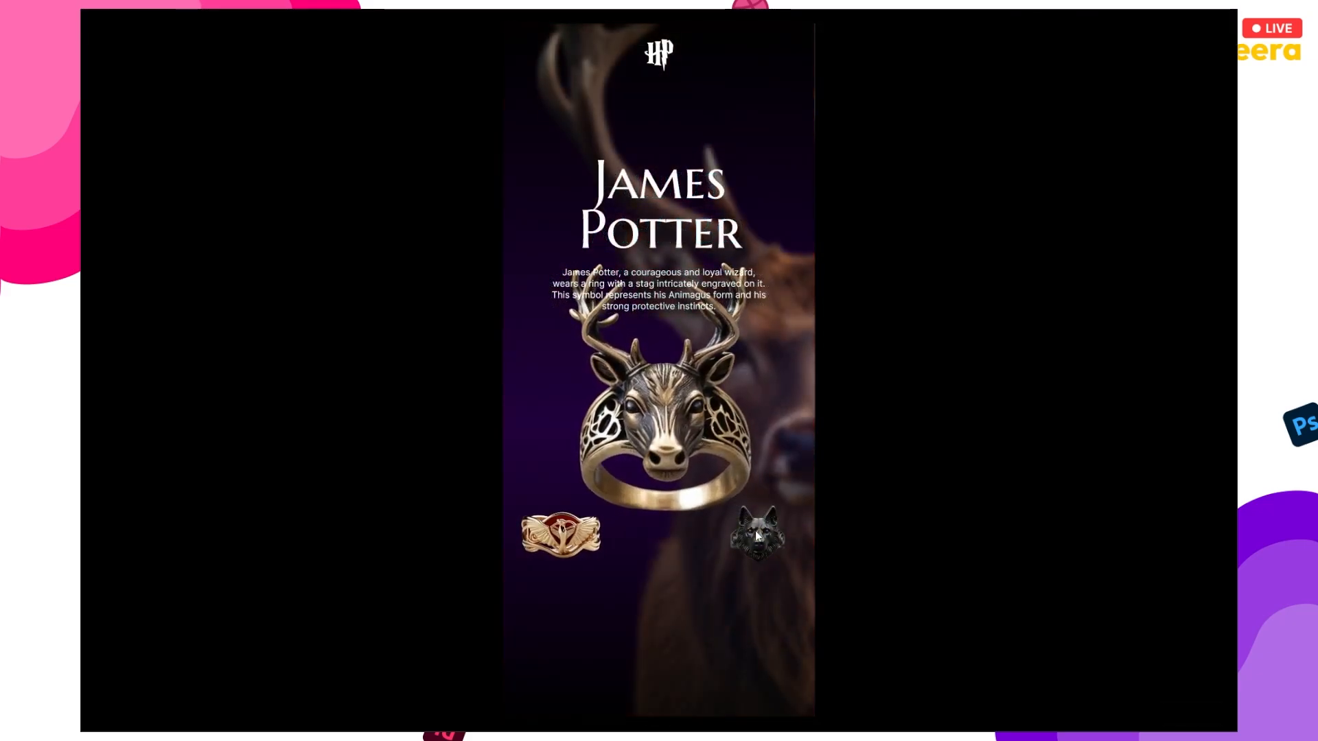
left_click(755, 530)
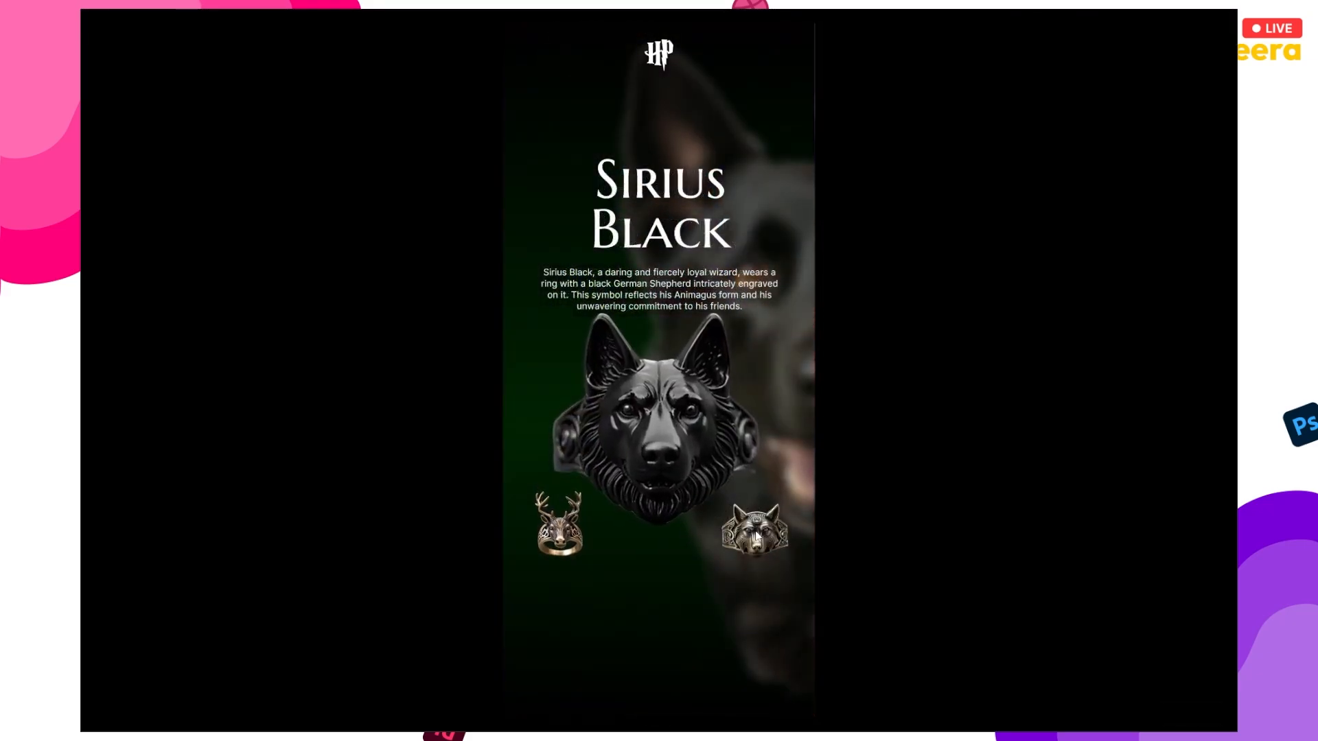
left_click(755, 530)
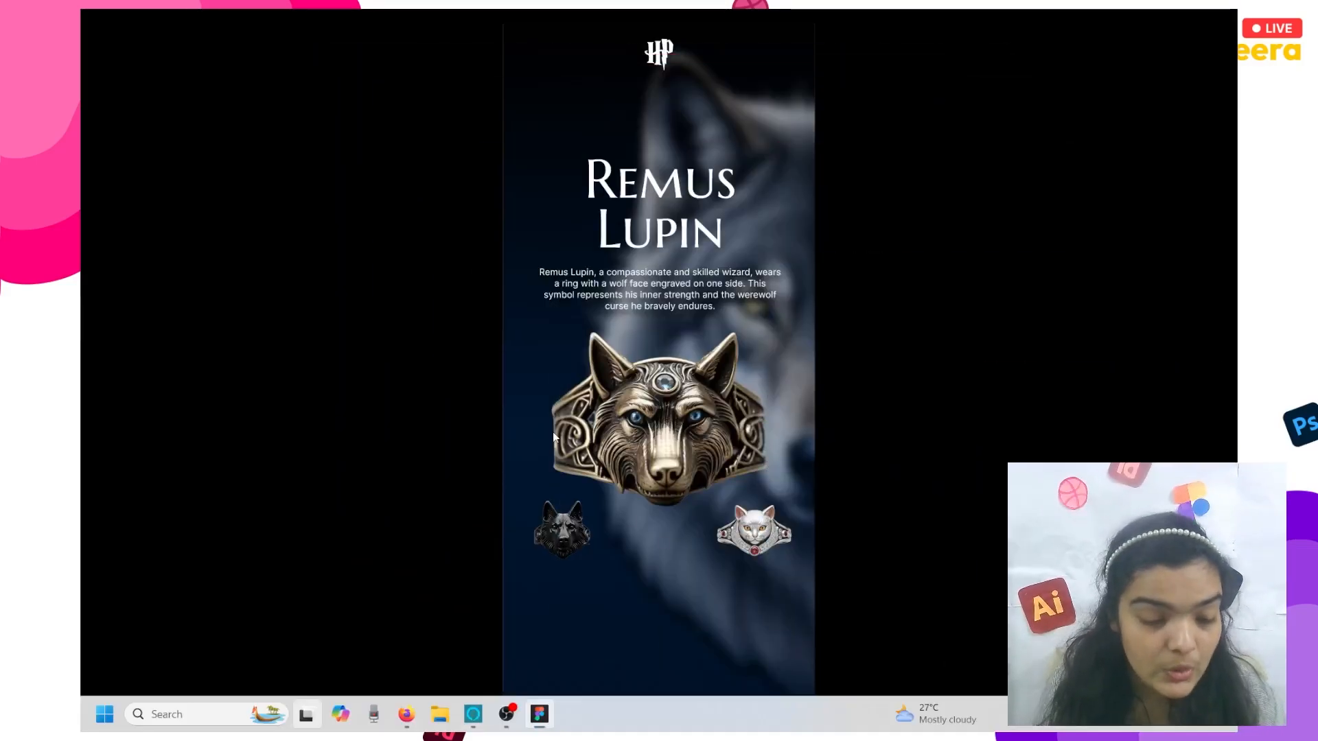
- In Firefox, close the old tab, search 'figma downloads' and open figma.com/downloads
key("super+Tab")
left_click(415, 493)
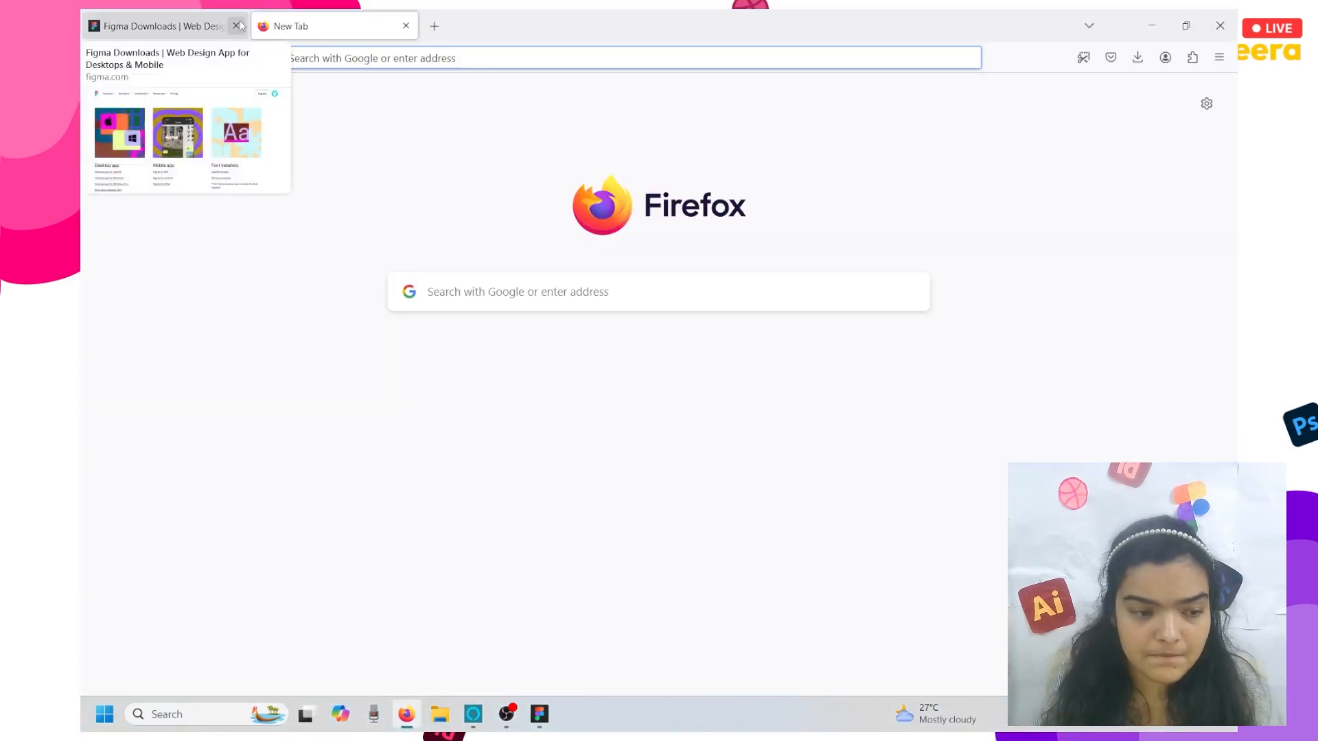
left_click(236, 27)
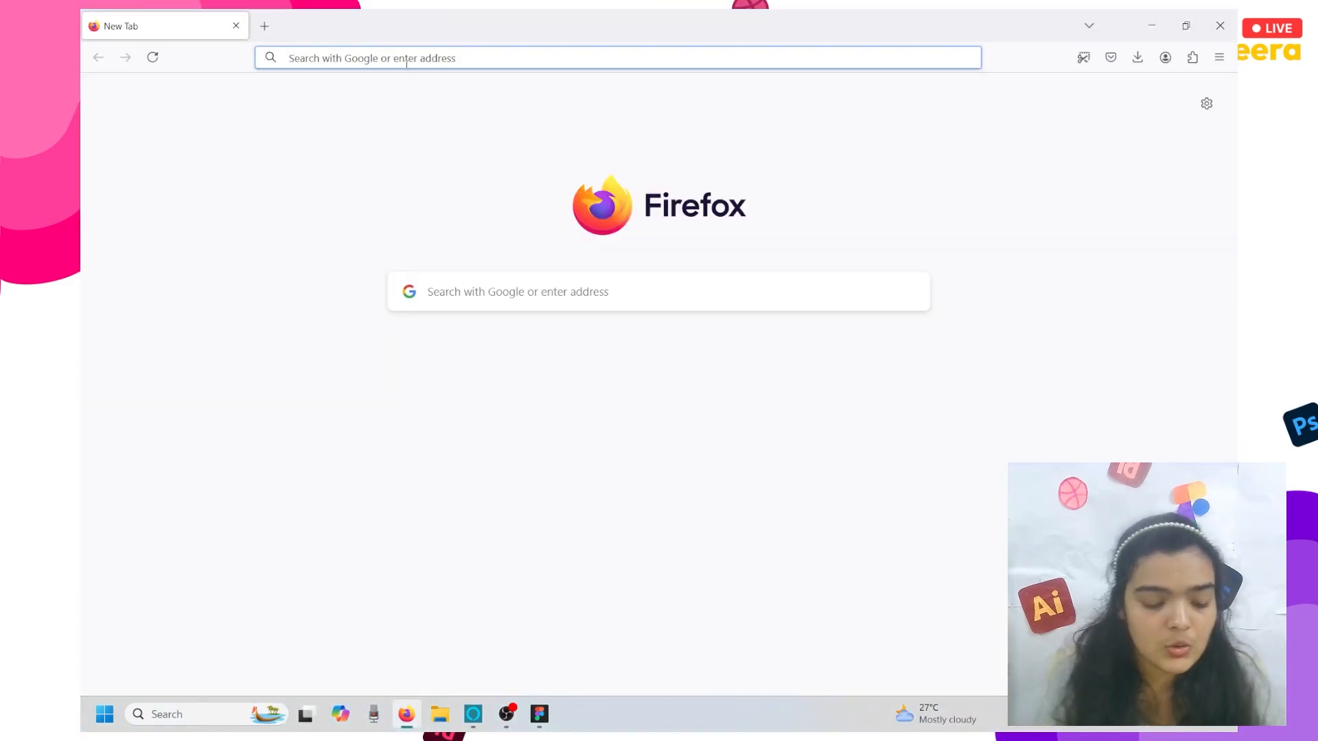
type("FIGMA DOWNL")
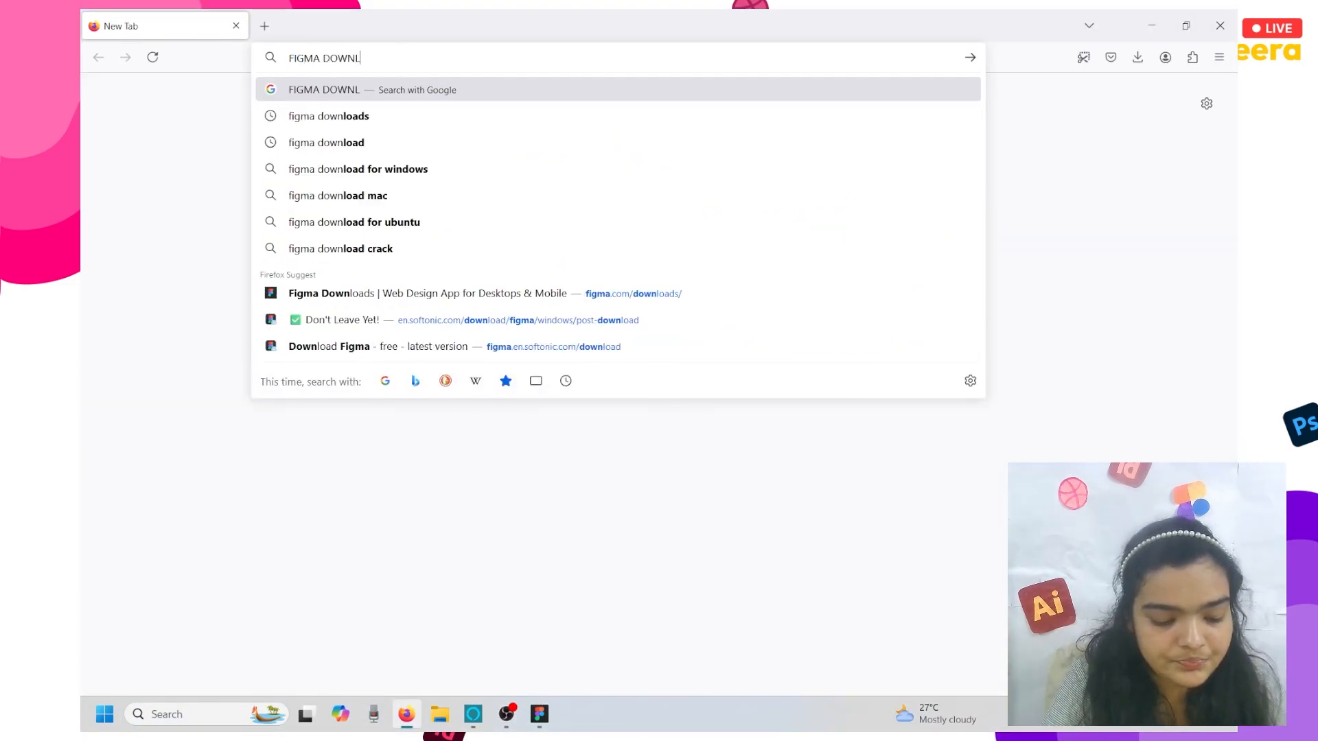
left_click(447, 239)
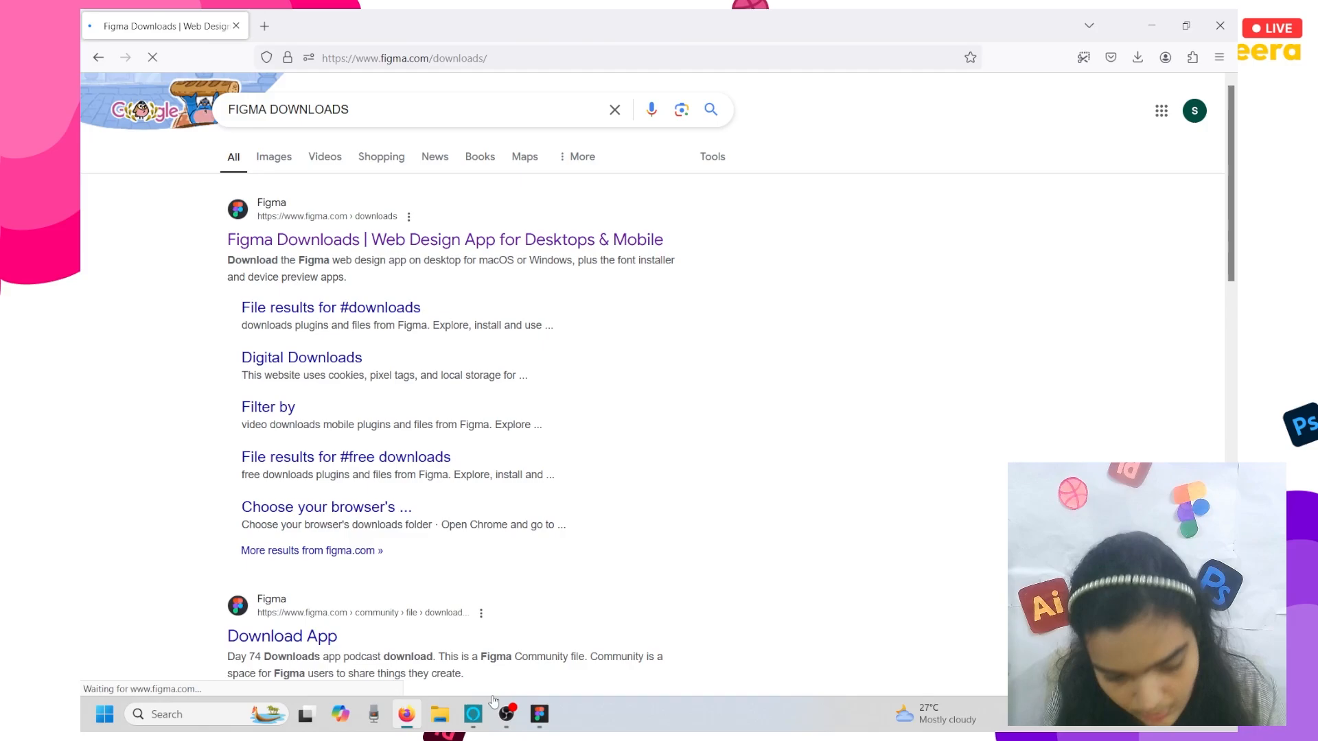
- Scroll through the Figma desktop app download links, then return to the Figma prototype
mouse_move(496, 718)
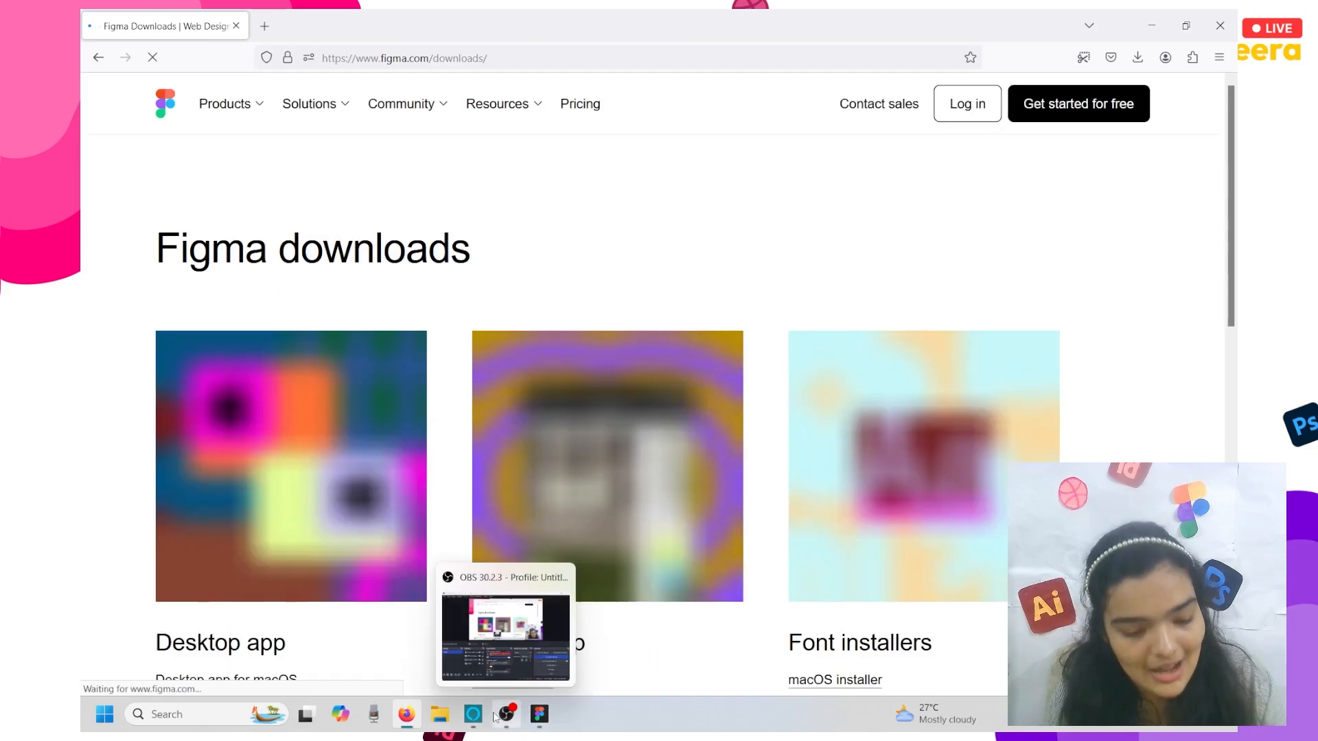
scroll(88, 517, "down", 3)
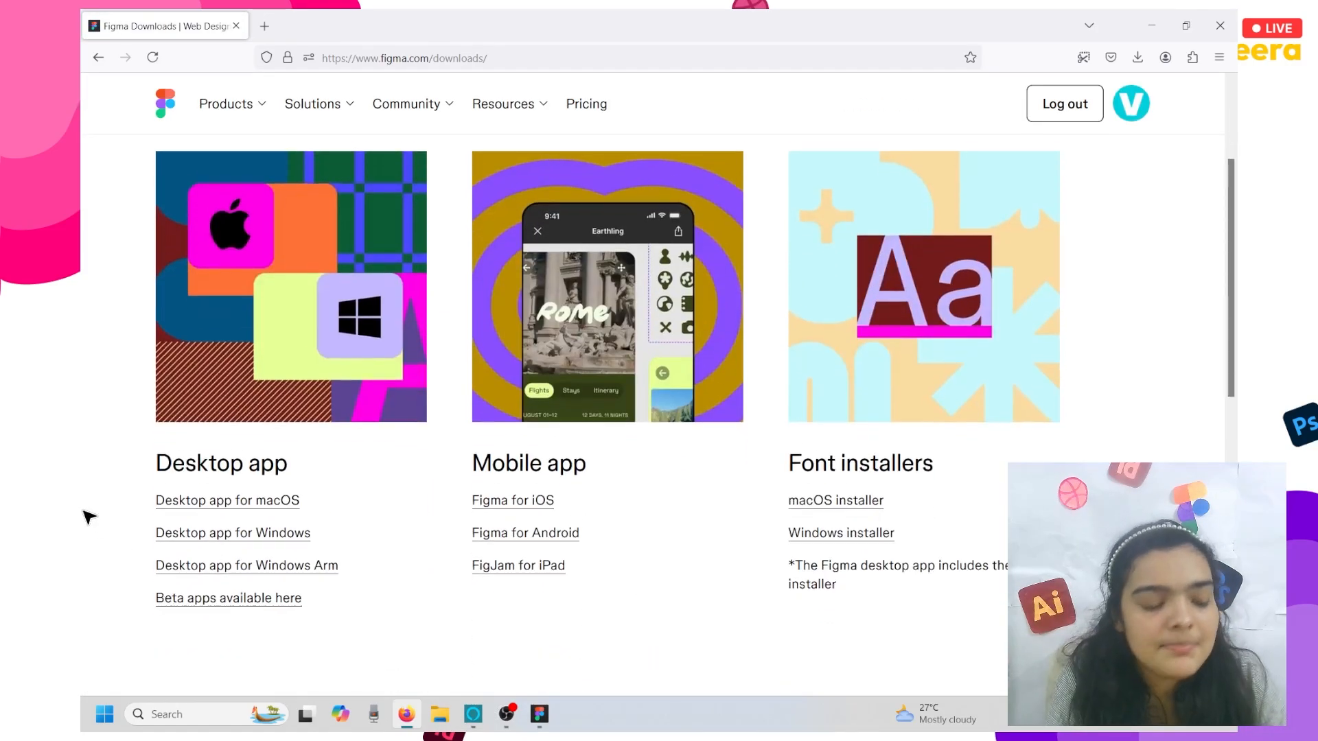
scroll(90, 517, "up", 1)
scroll(89, 517, "down", 1)
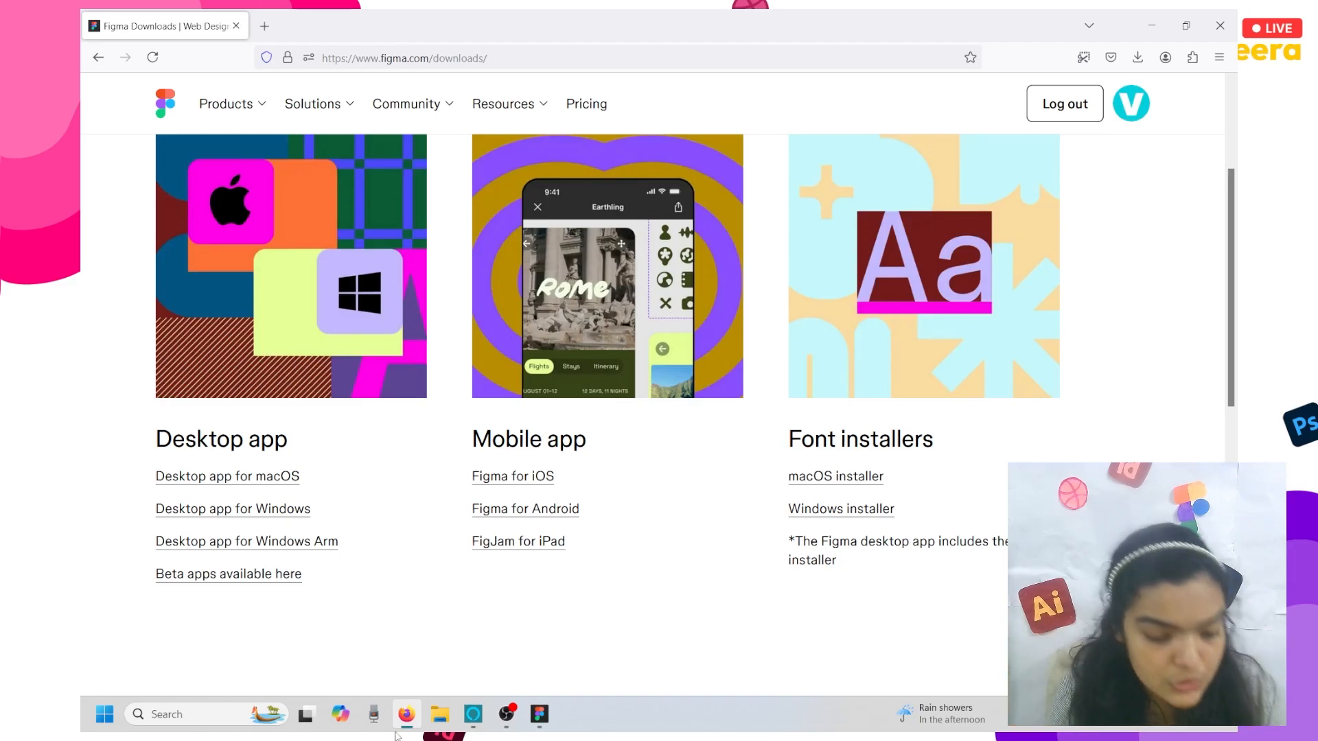
left_click(542, 712)
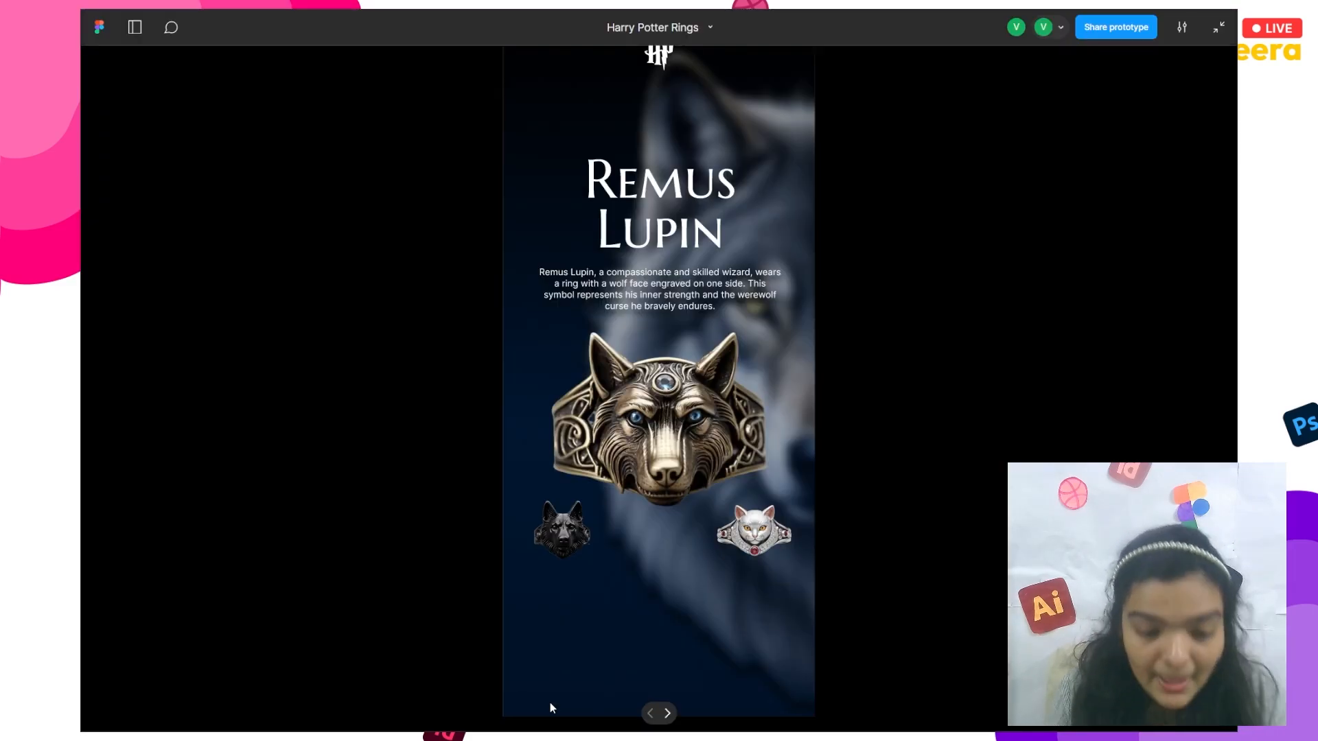
- Exit the presentation view, go to Home, and choose Create new > Design file
left_click(1220, 27)
left_click(93, 24)
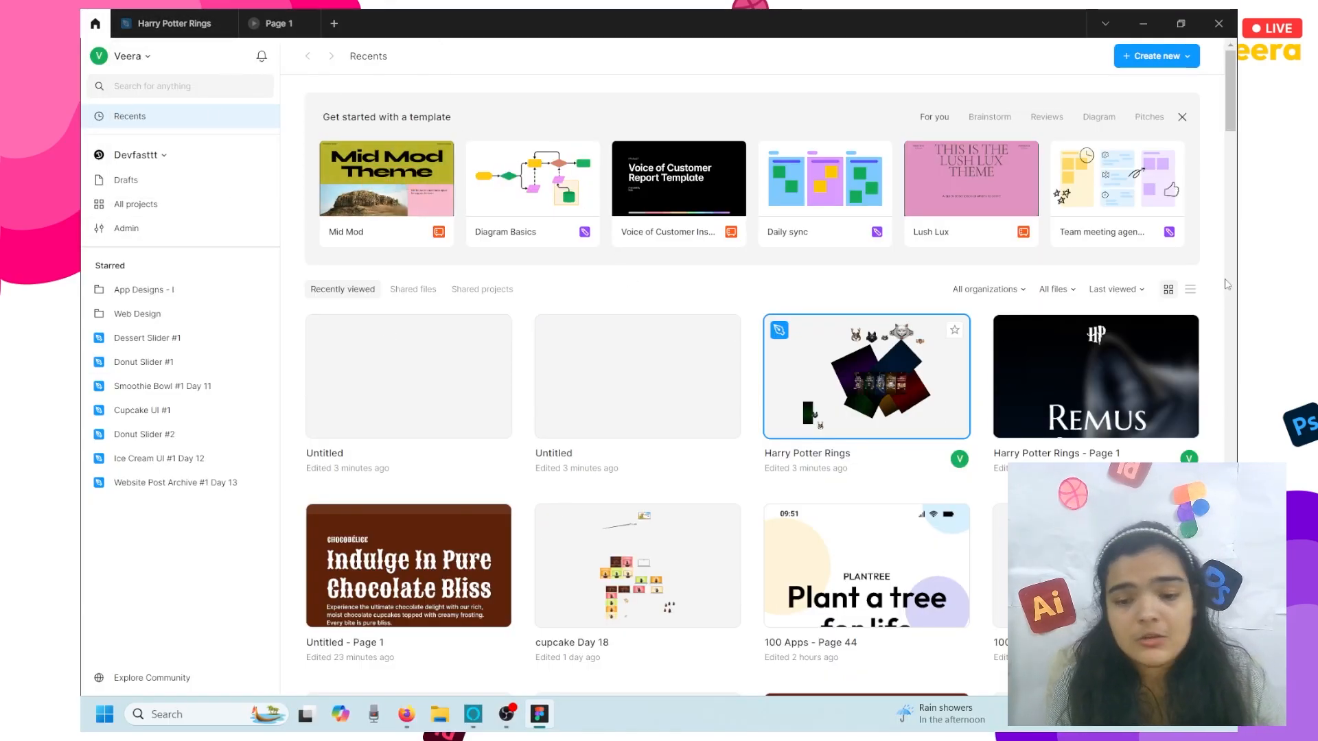
left_click(1134, 62)
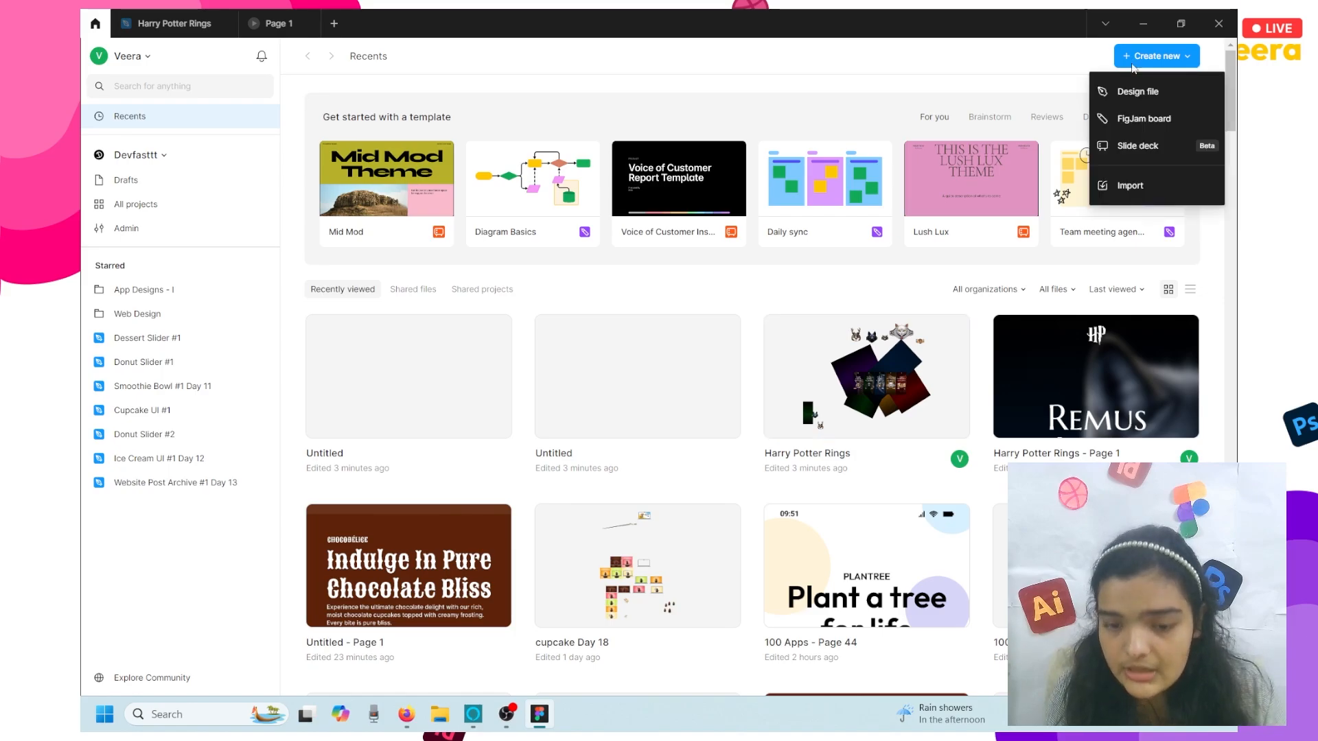
left_click(1134, 93)
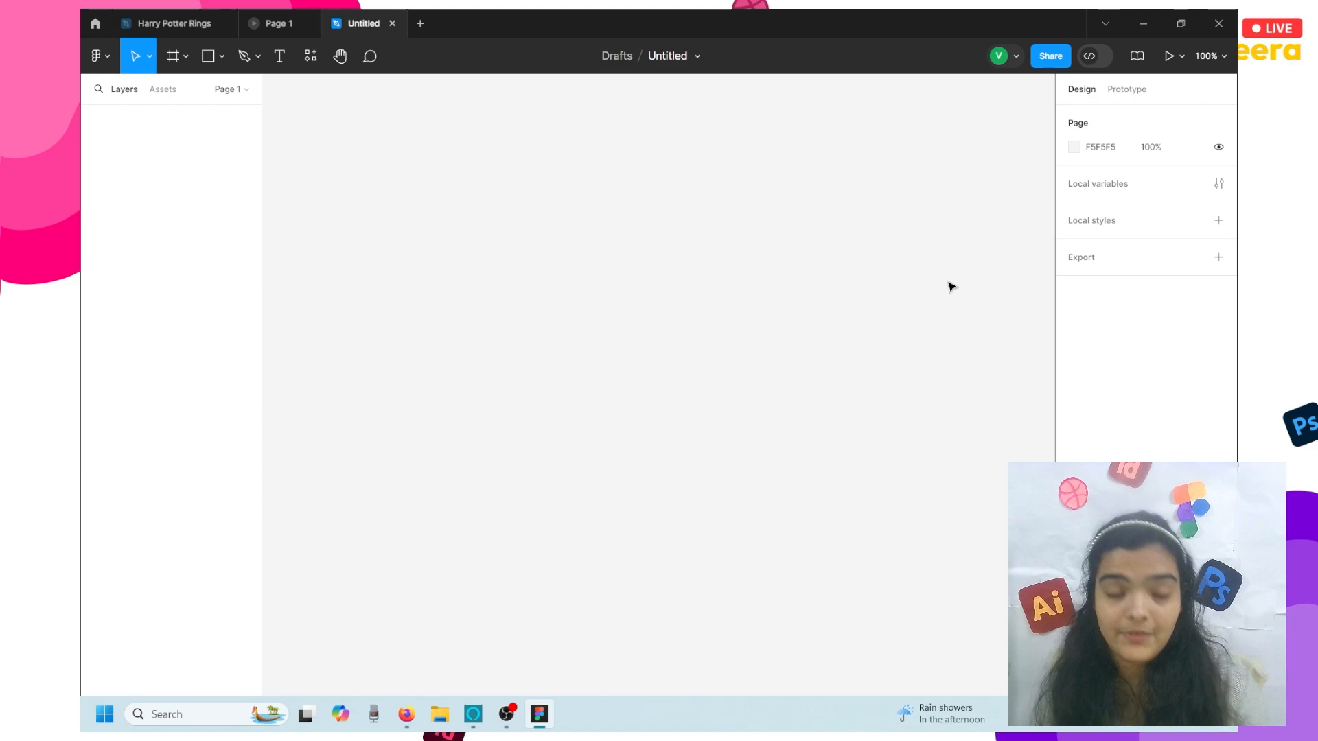
- Add a default 100×100 Frame 1 with the Frame tool, select its W field, and switch to Firefox
left_click(164, 69)
left_click(594, 334)
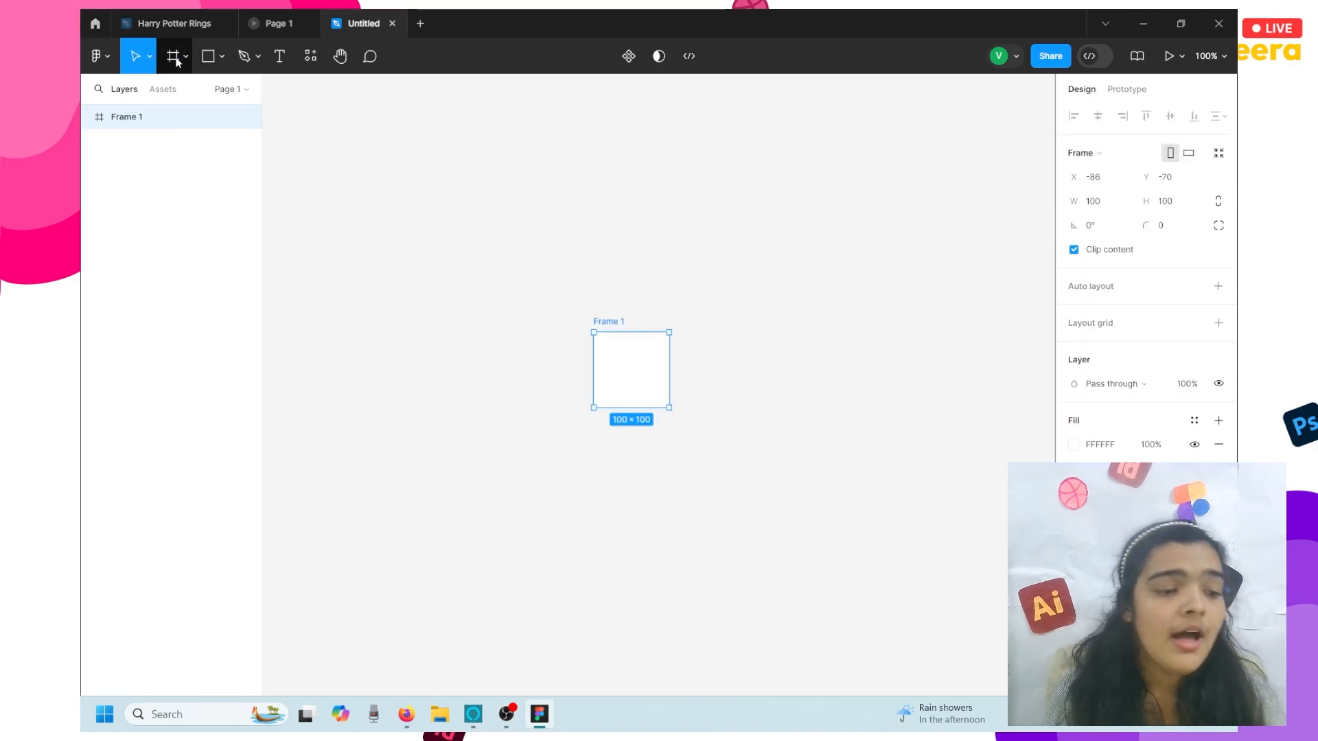
left_click(1113, 209)
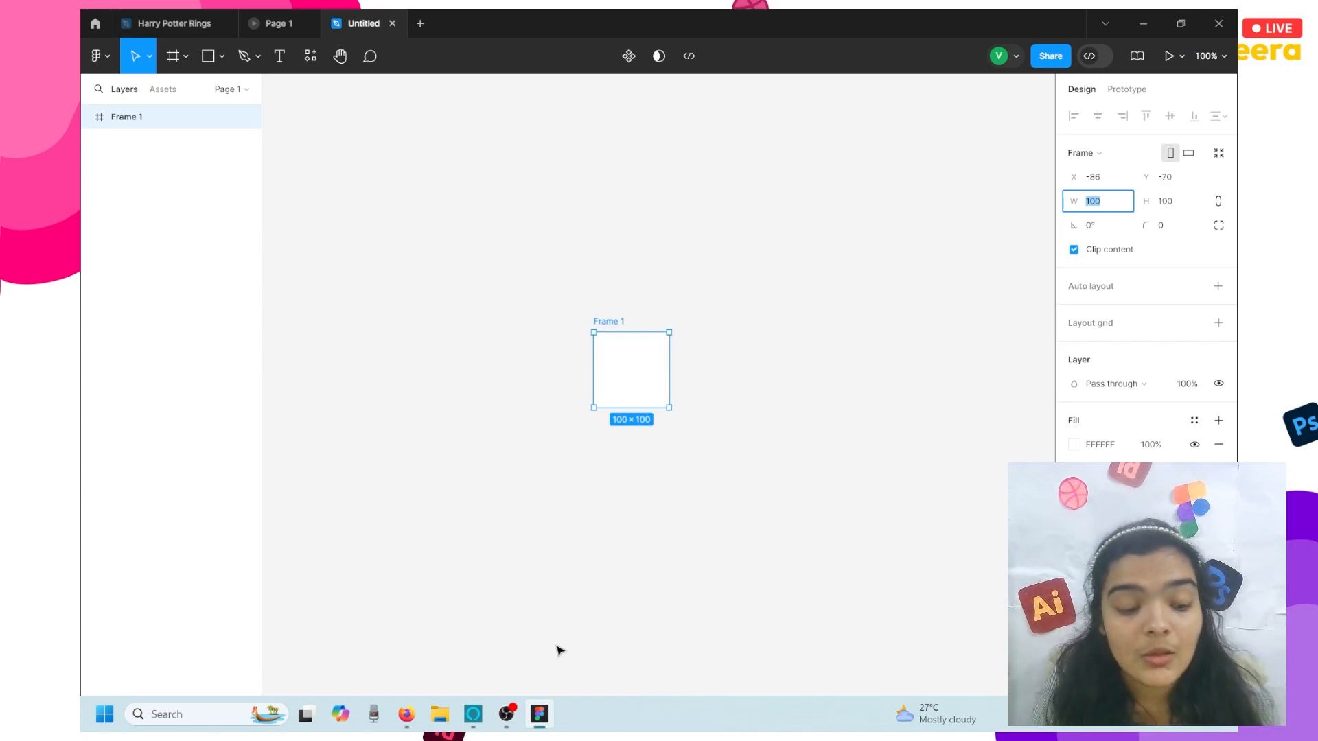
left_click(417, 714)
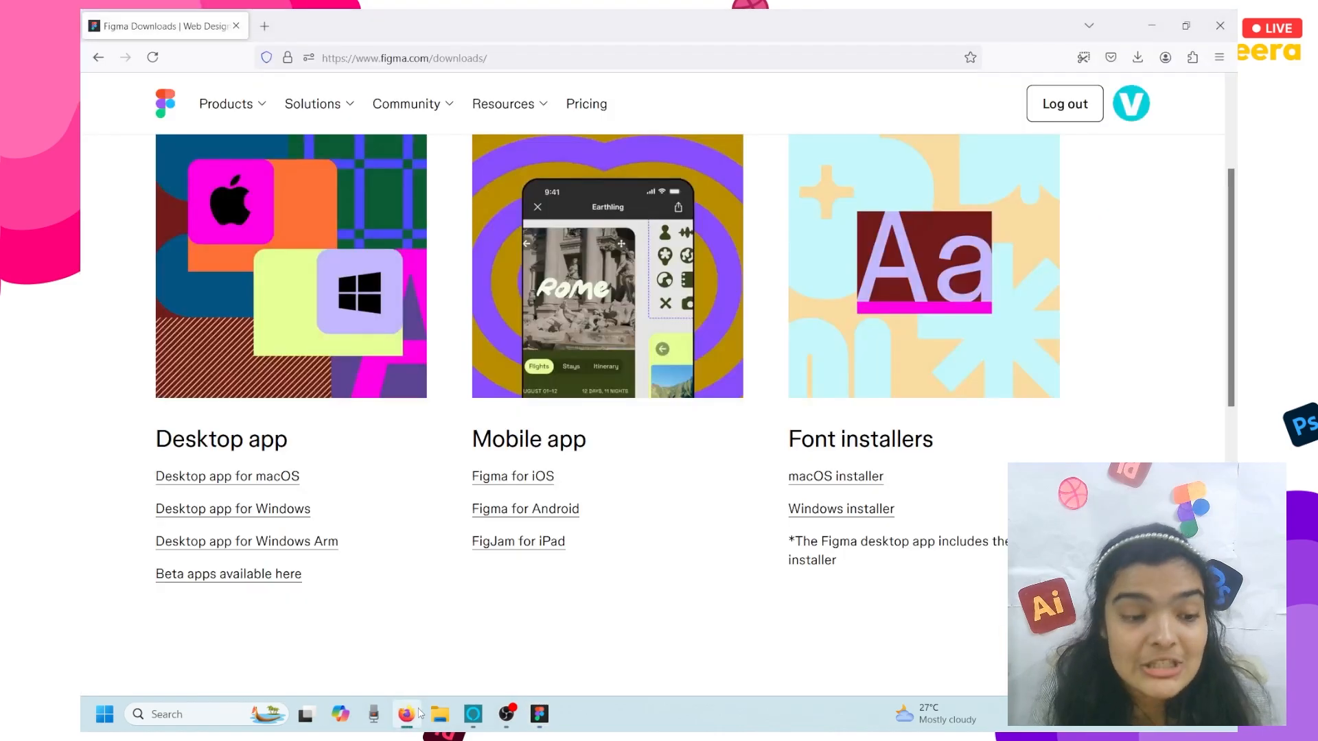
- Google 'iPhone 15 viewport ratio' to find 393px × 852px, then minimize Firefox
left_click(264, 28)
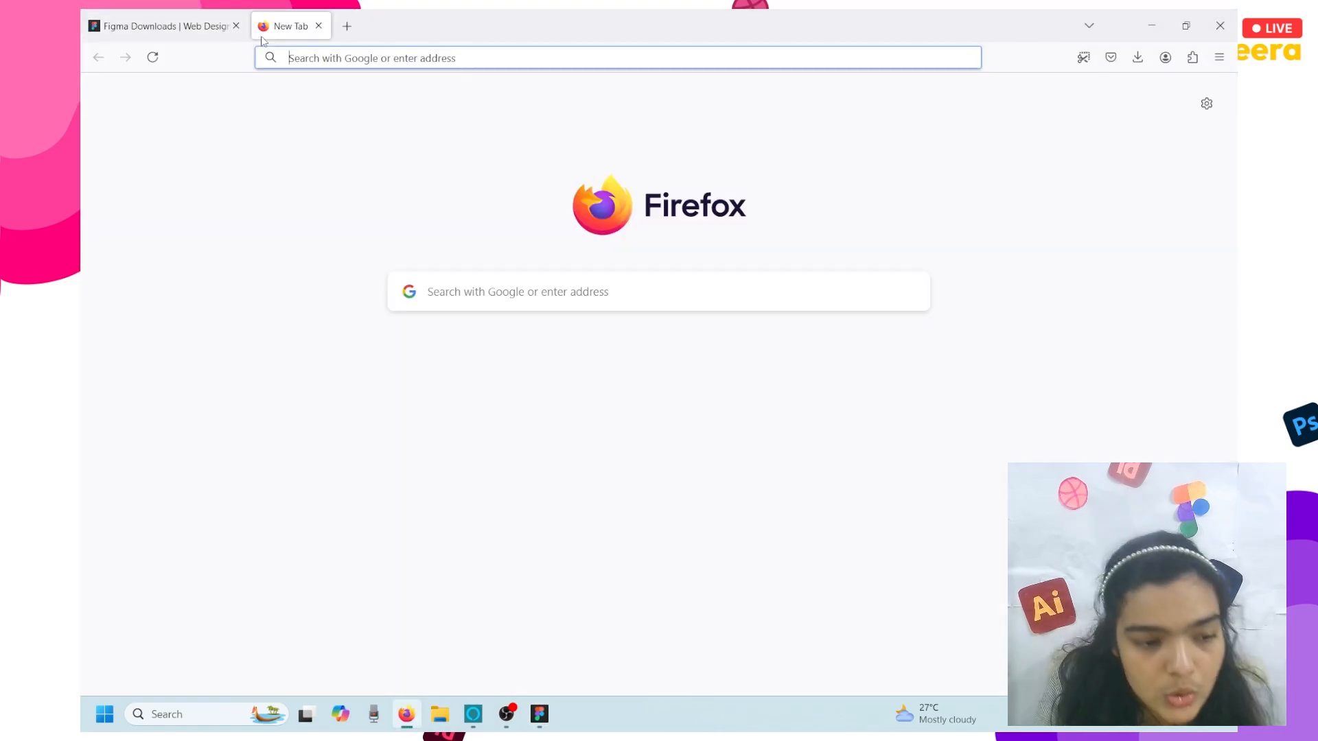
type("IPHONE")
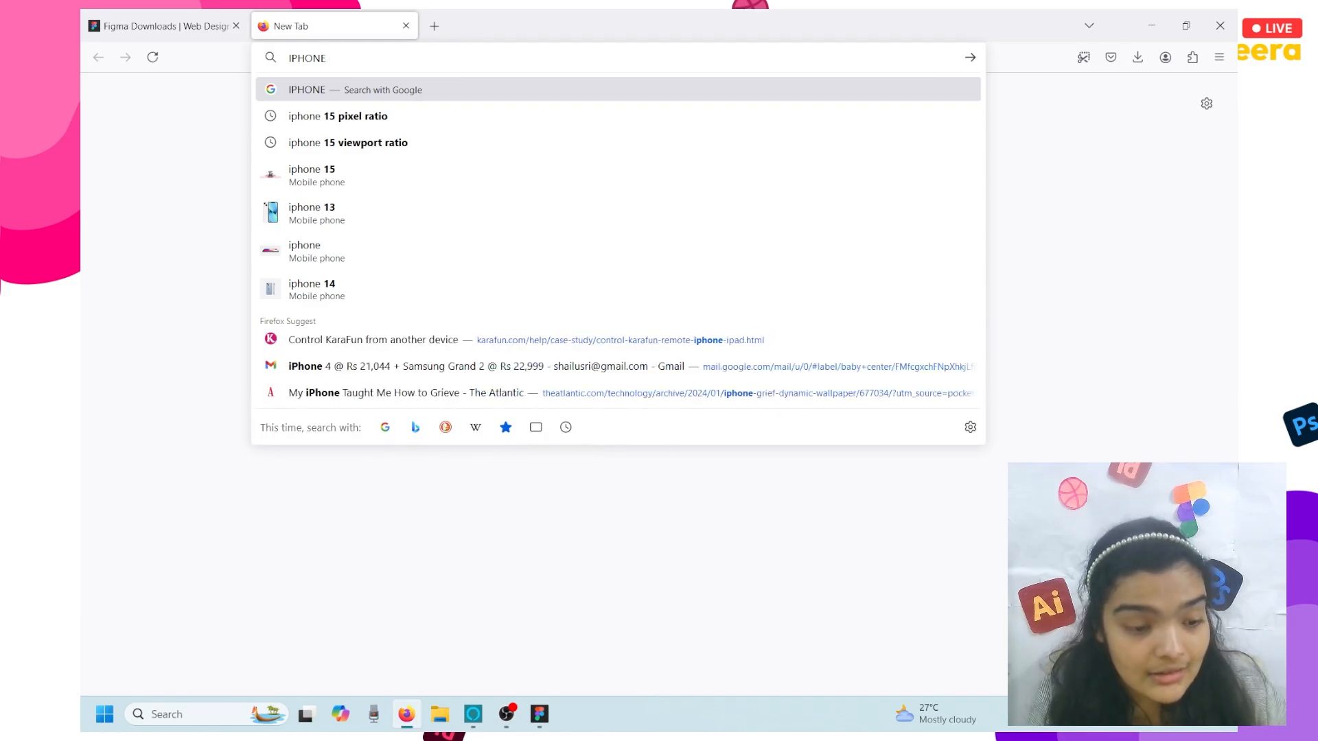
type(" VIEW")
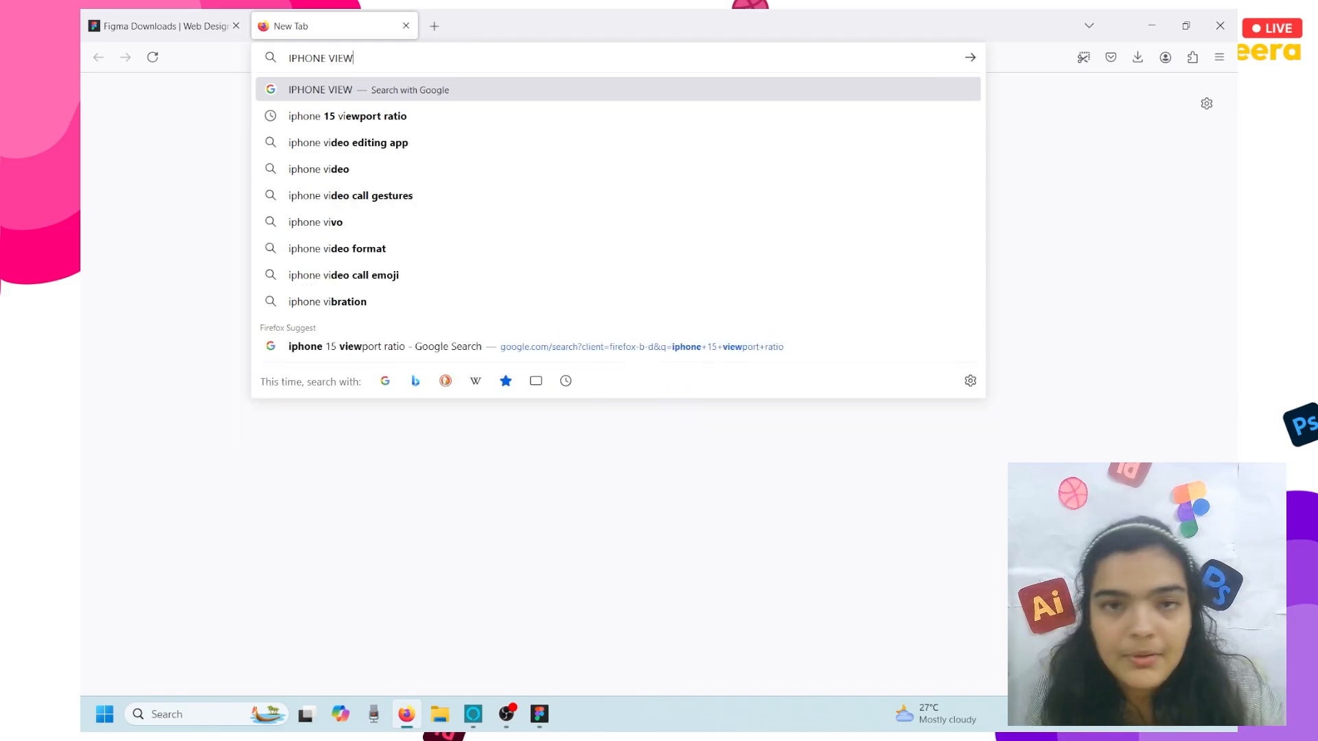
type("OPRT RATIO")
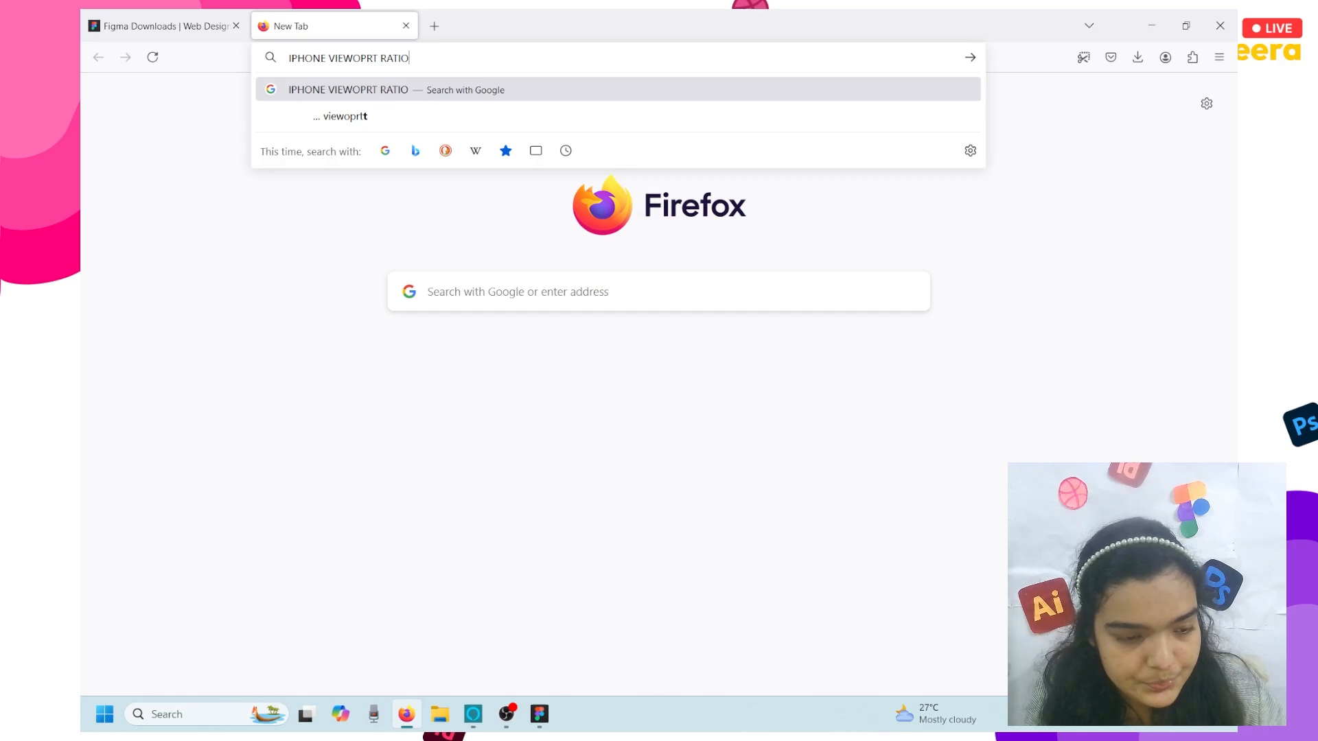
key("Return")
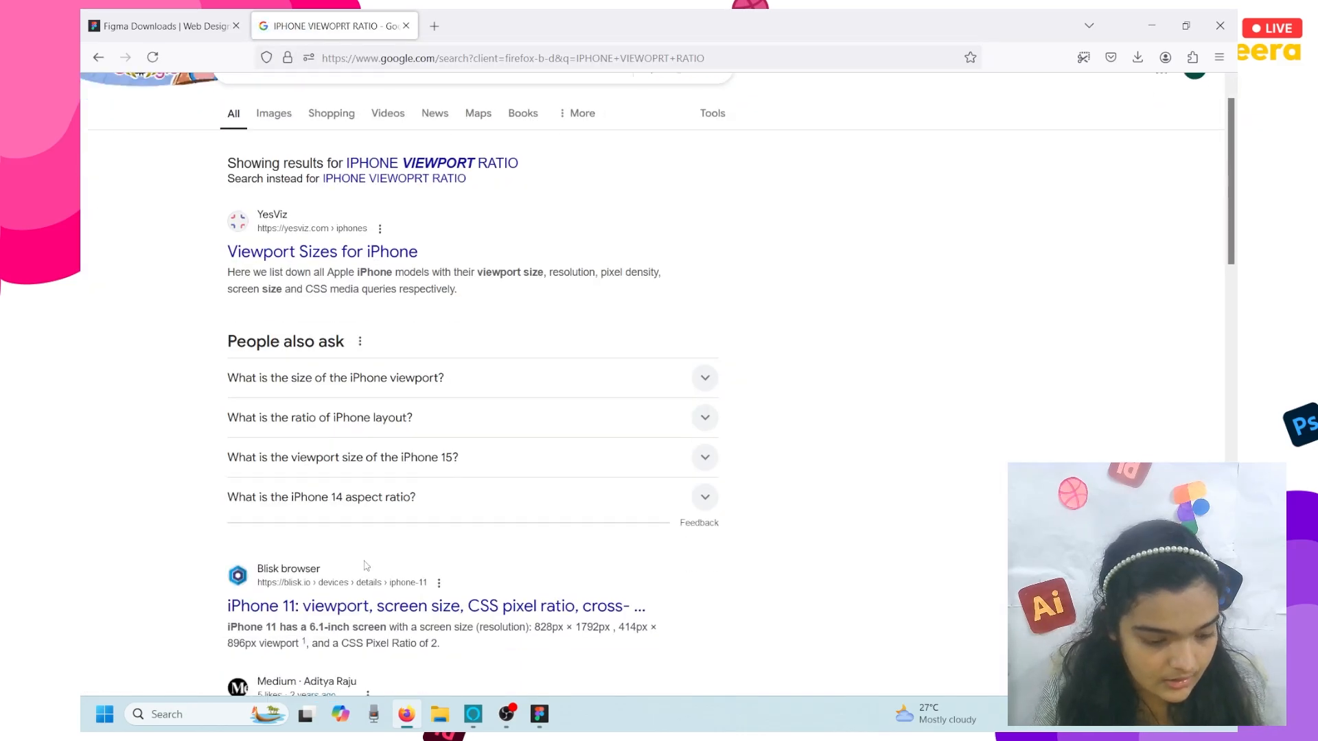
left_click(276, 110)
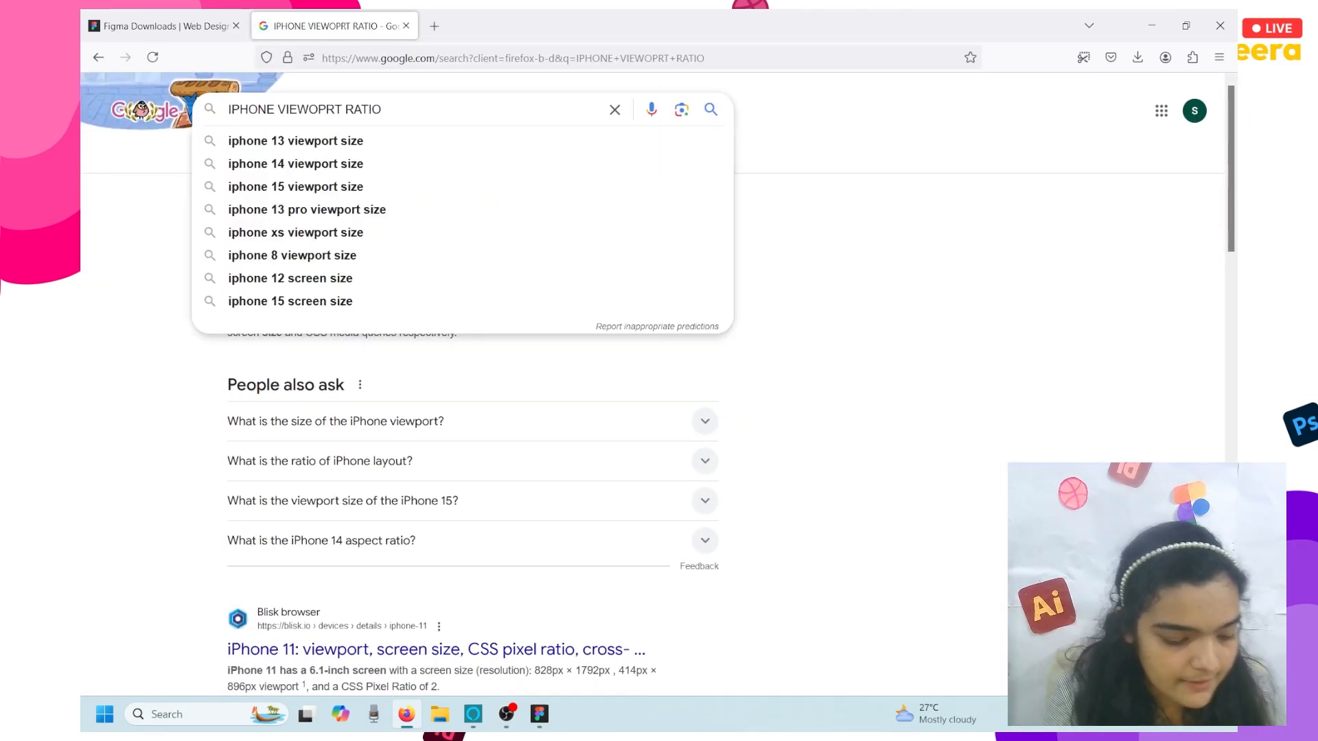
type("15")
key("Return")
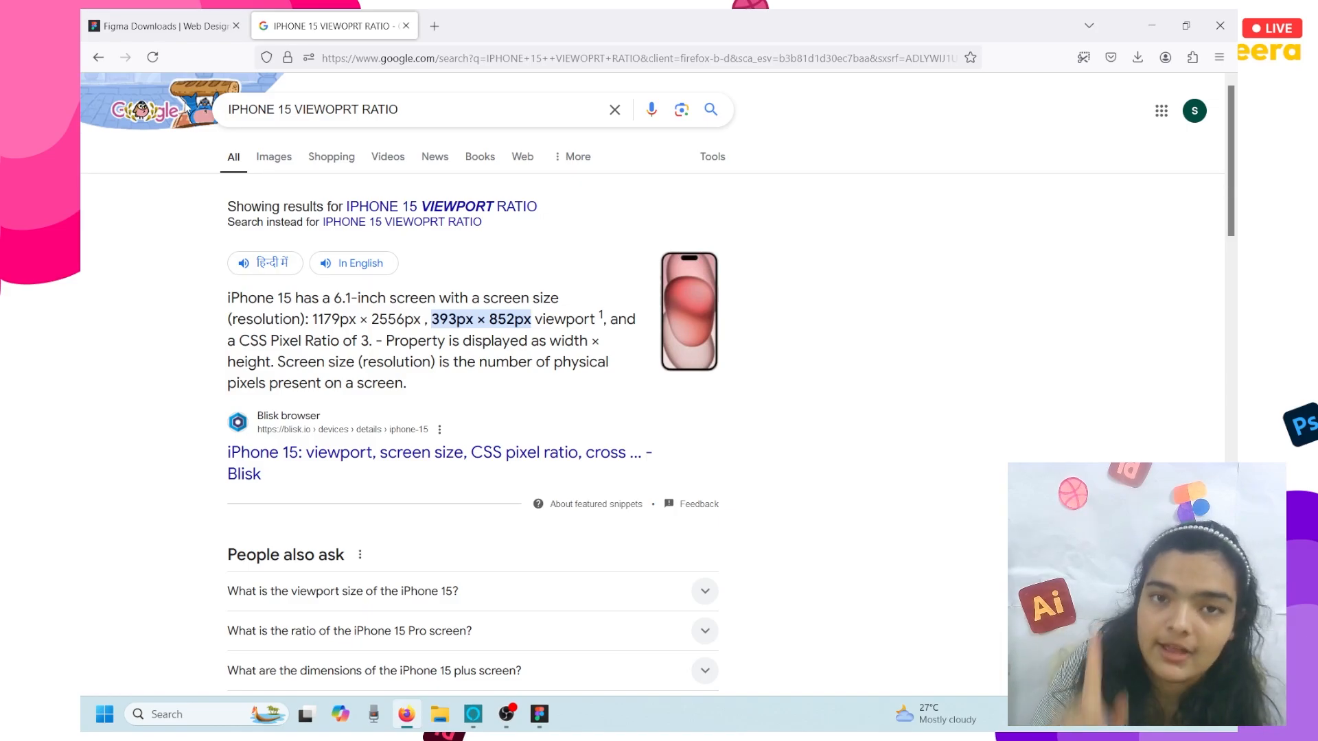
left_click(1152, 25)
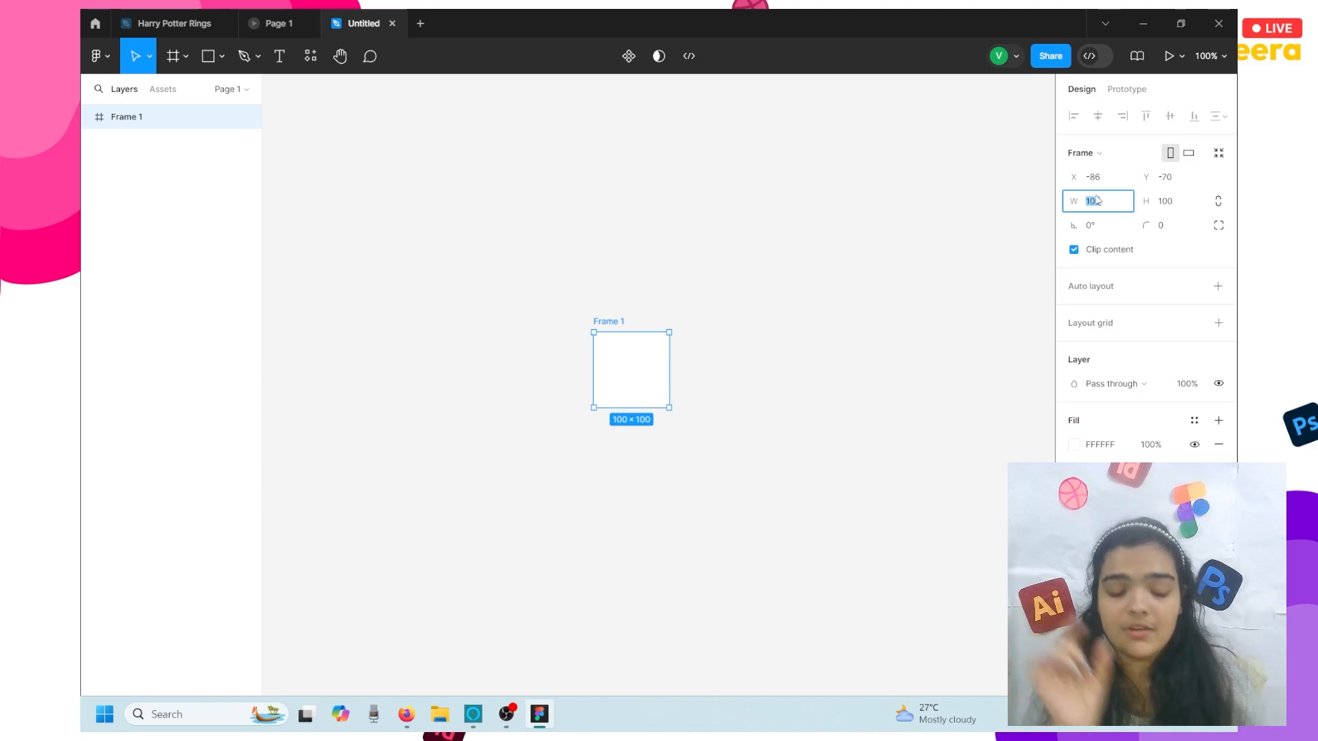
- Set Frame 1's width to 414 and height to 926, then zoom to fit the frame
type("414")
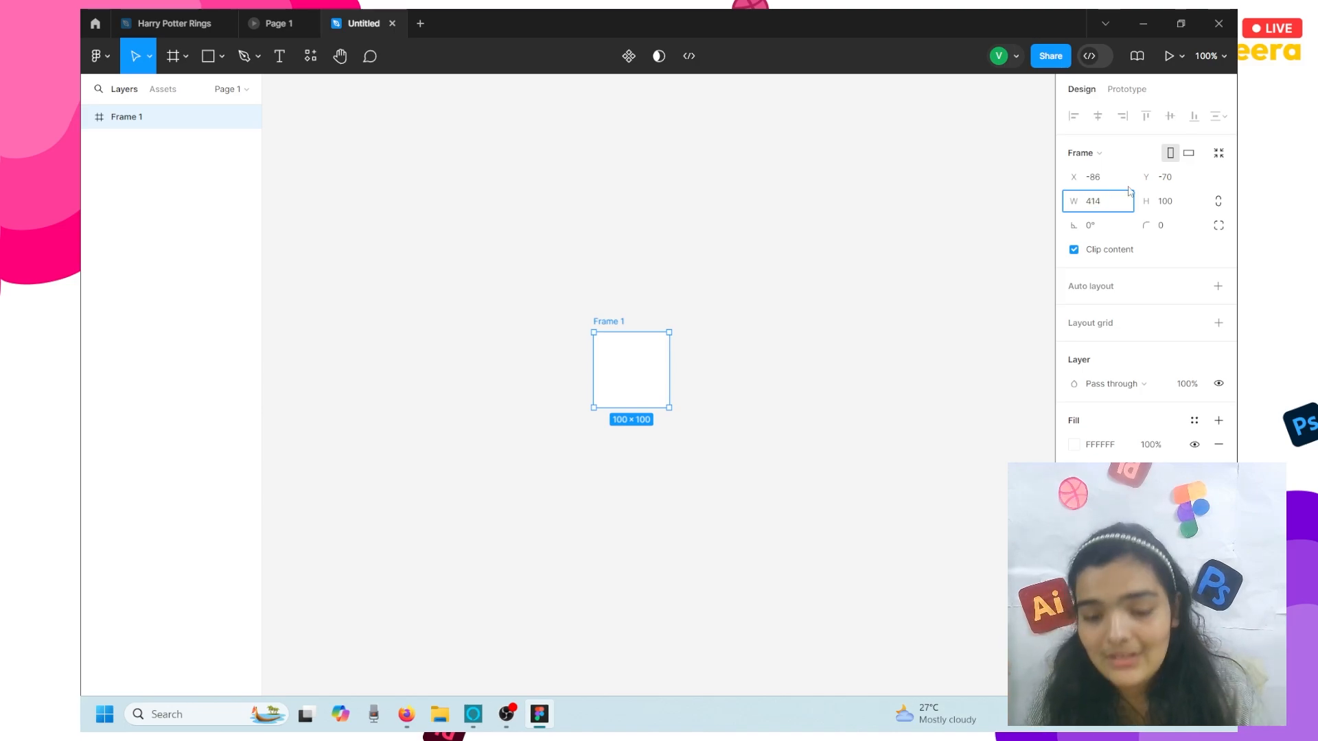
left_click(1171, 199)
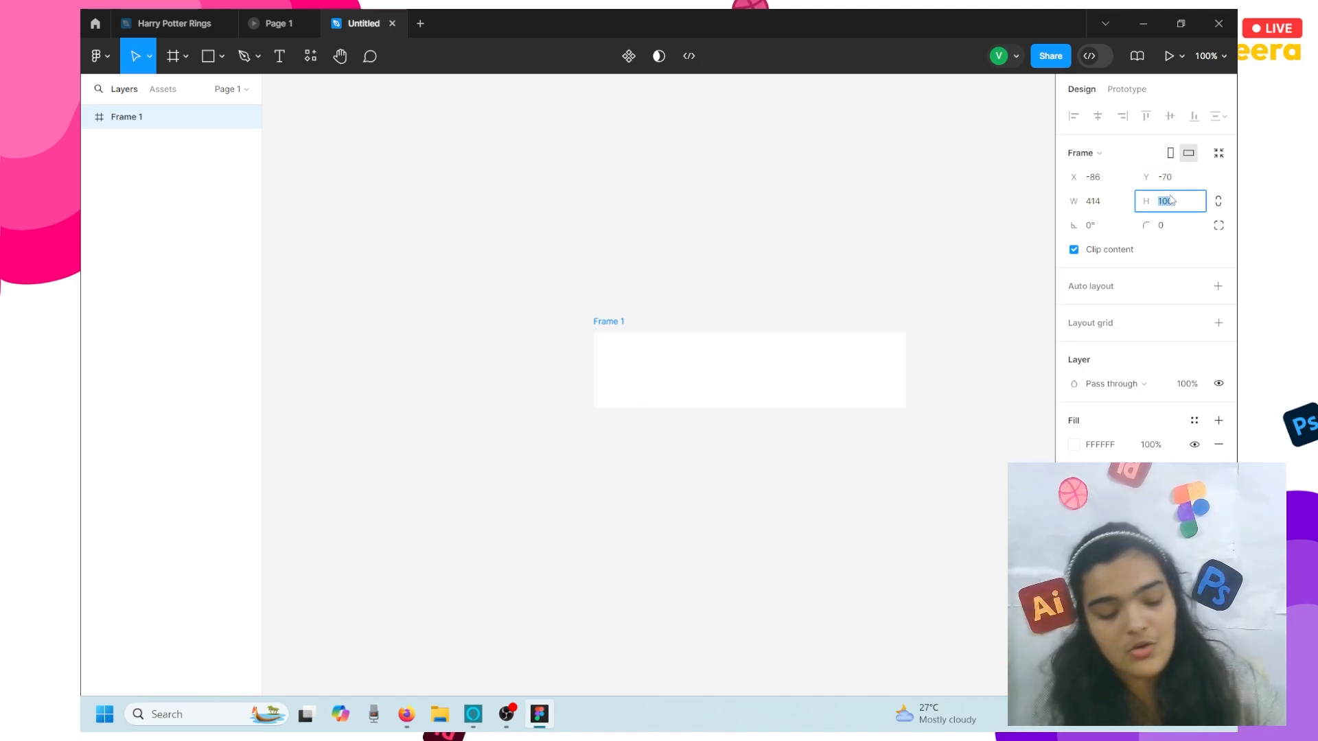
type("926")
key("Return")
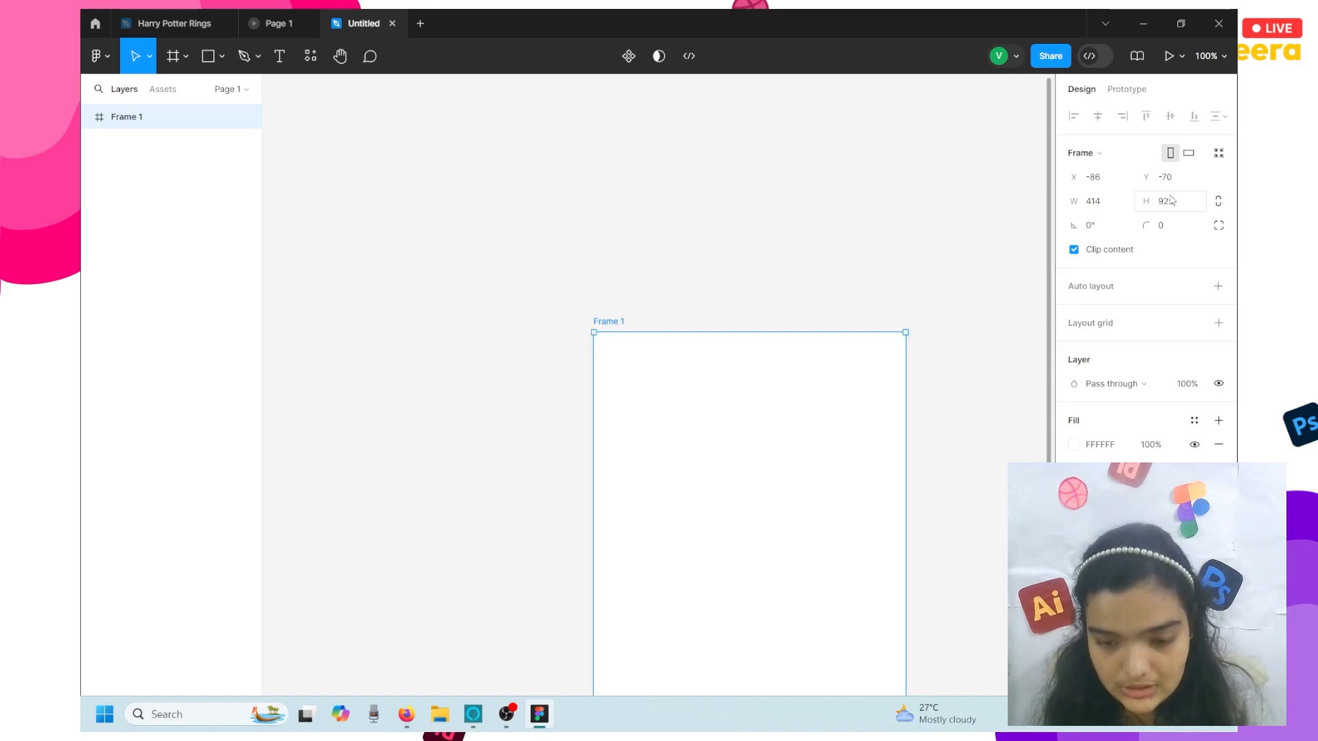
key("shift+2")
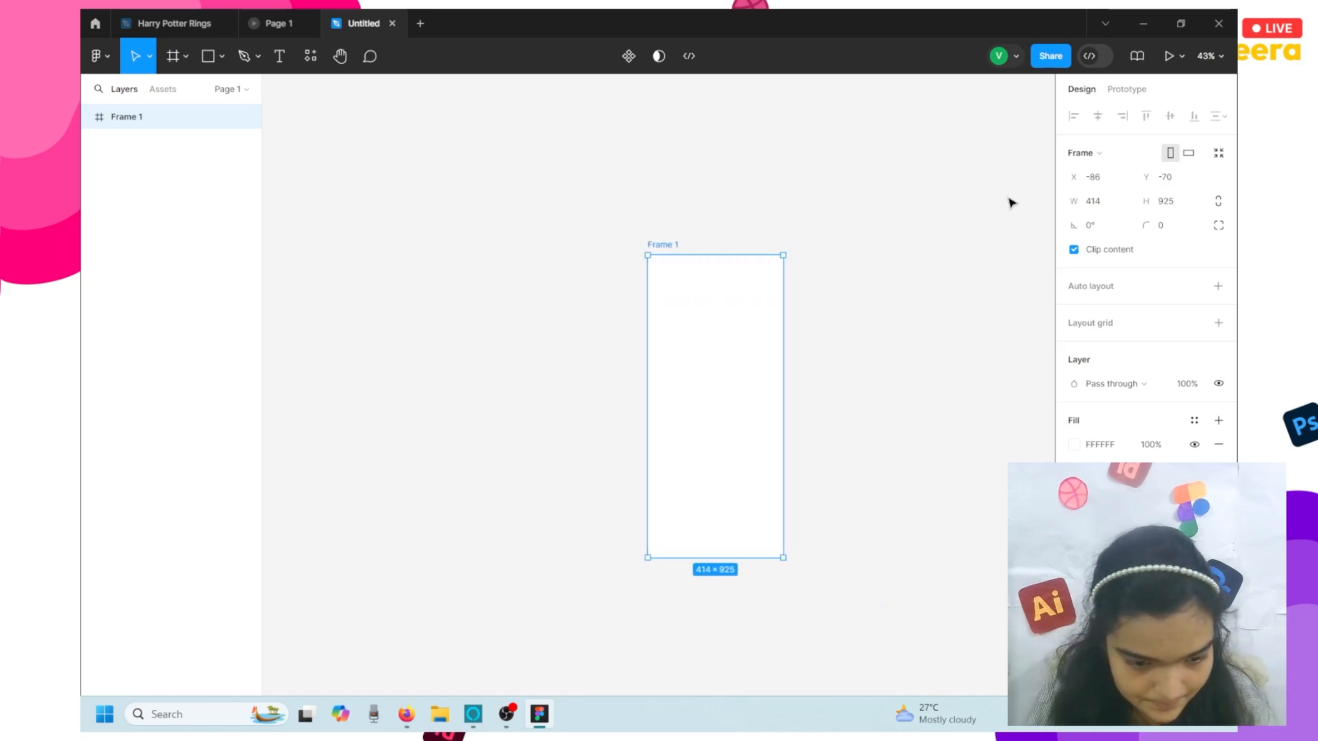
scroll(1011, 203, "right", 1)
scroll(879, 267, "left", 1)
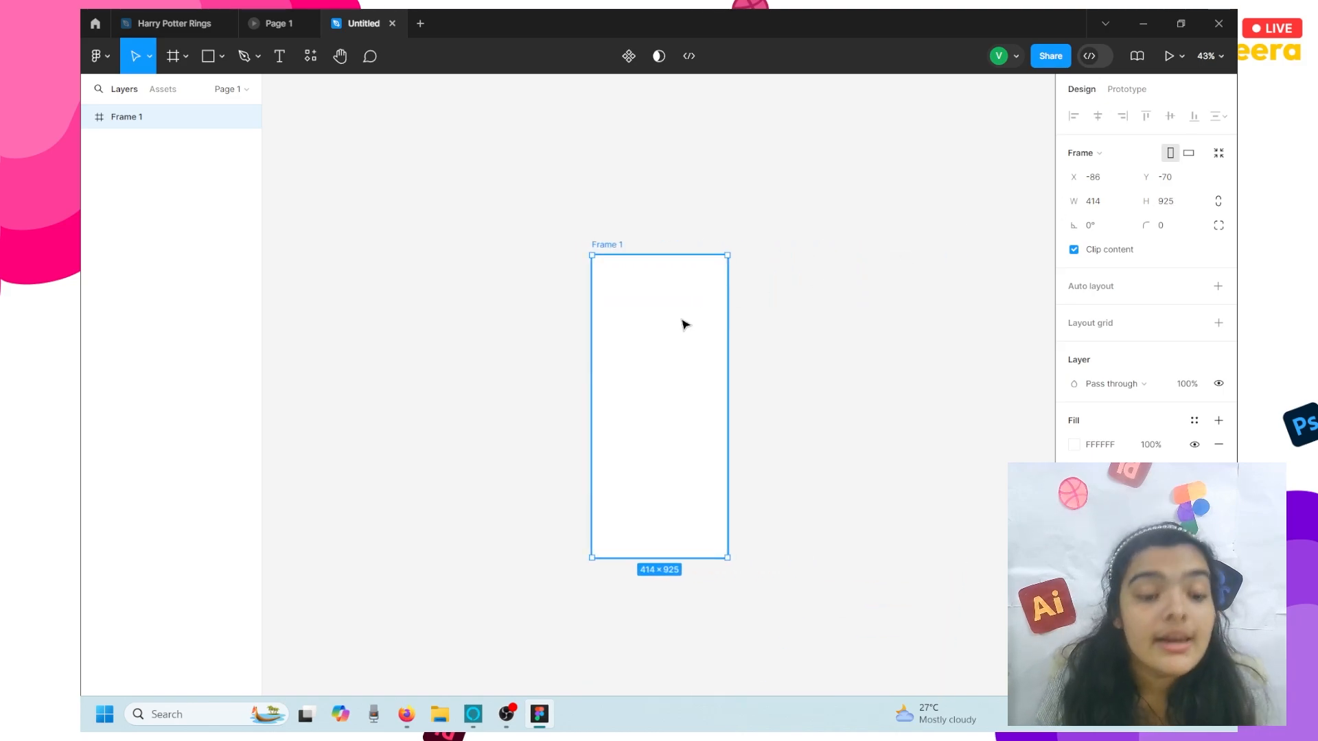
scroll(684, 324, "up", 2)
scroll(684, 324, "down", 1)
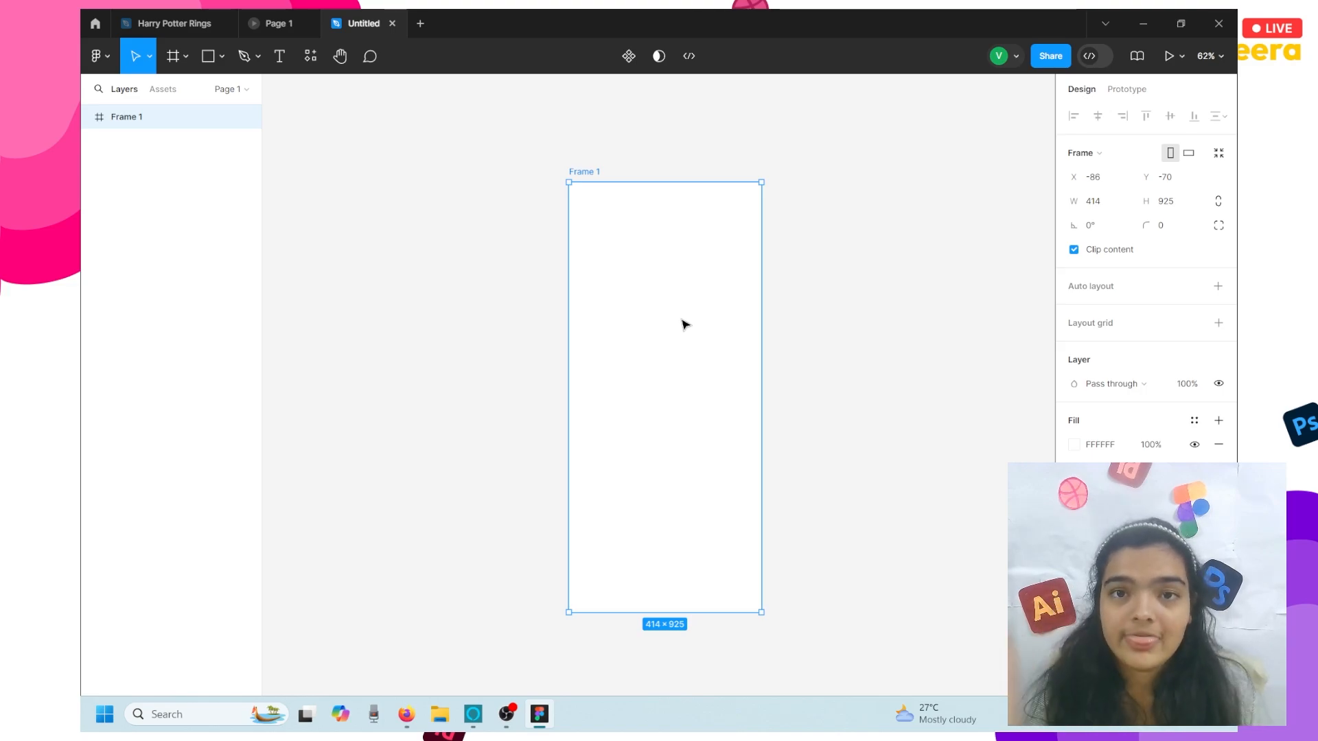
- Open File Explorer on E:\STREAM\39 and drag its restored window down over Figma
left_click(444, 723)
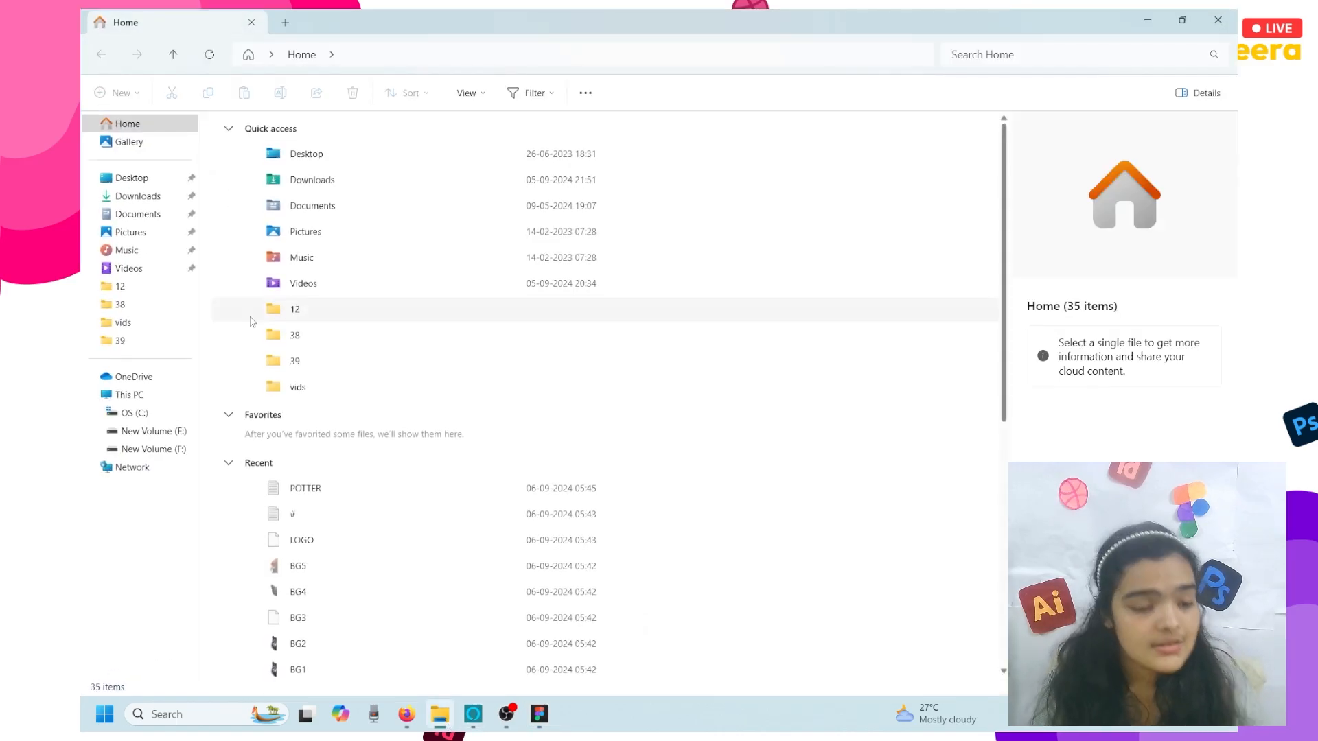
left_click(122, 340)
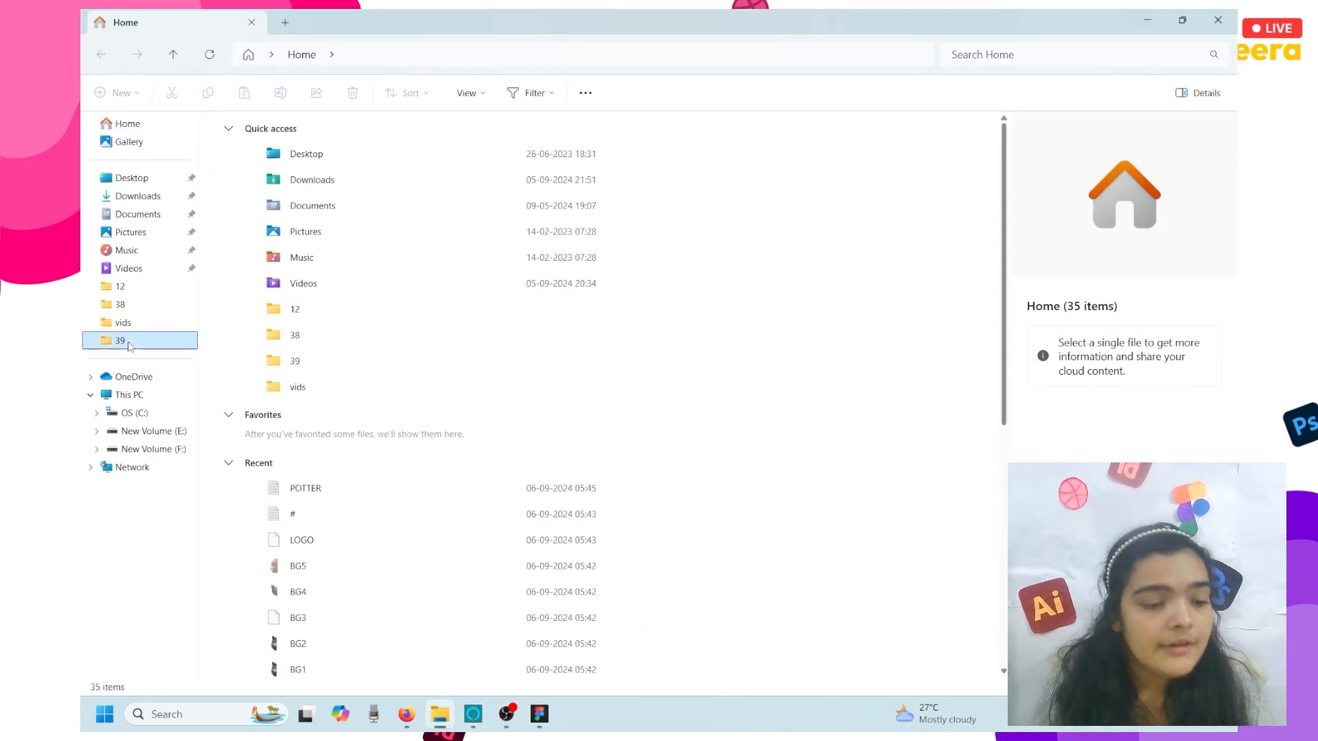
left_click(1182, 19)
left_click_drag(1071, 15, 1076, 269)
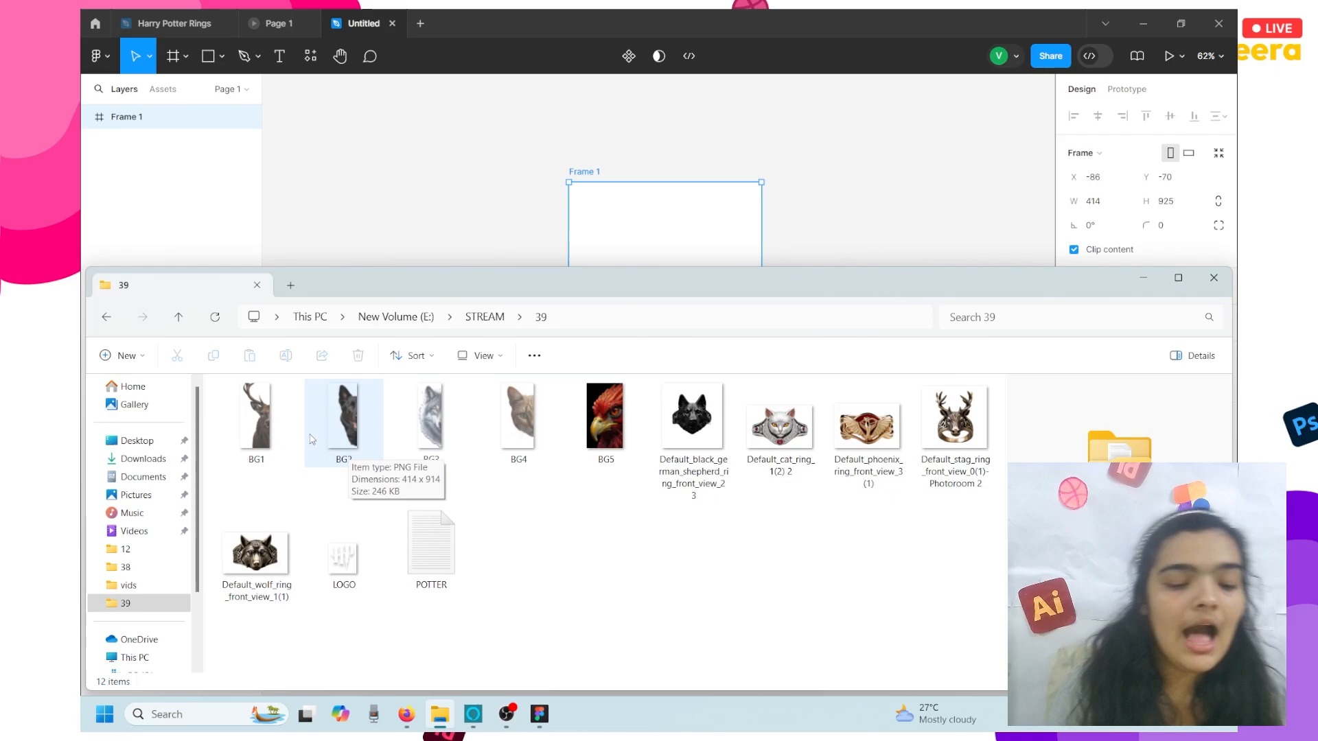
- Drag BG1 and the Default_stag_ring PNG from Explorer onto the Figma canvas
mouse_move(284, 424)
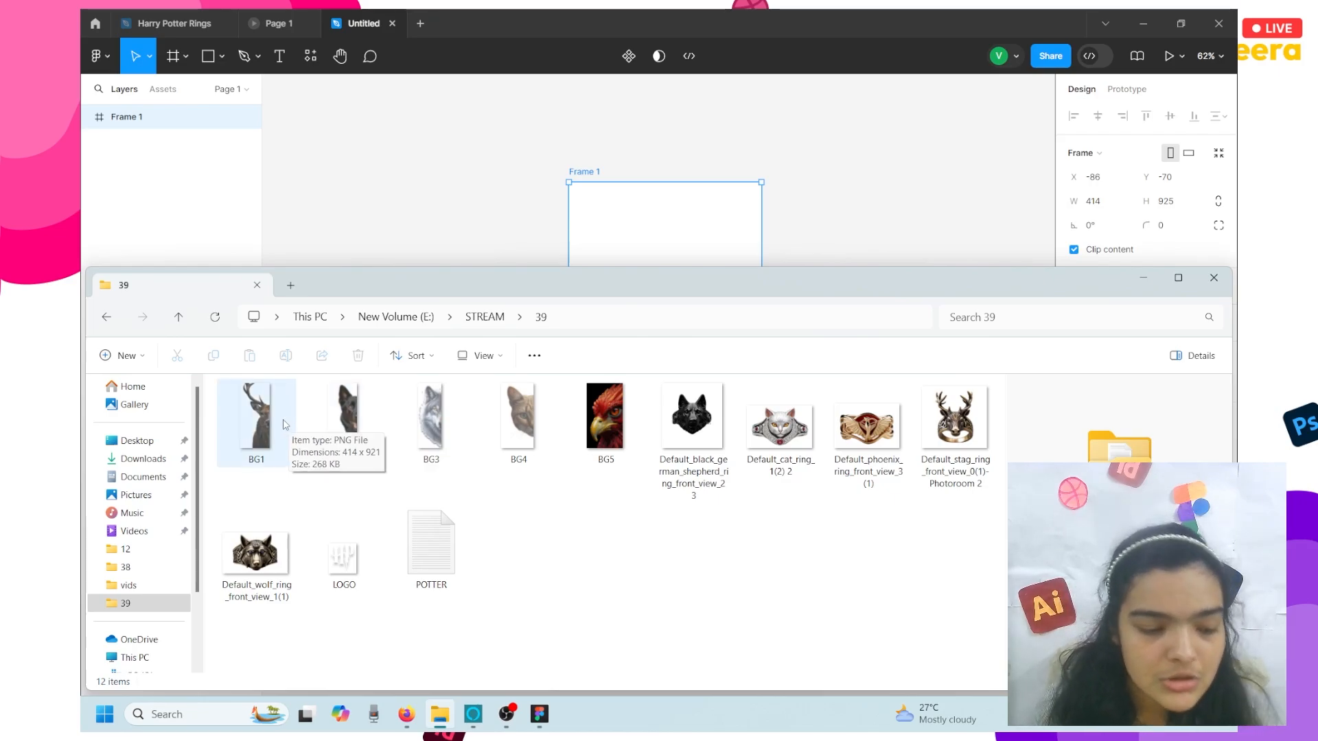
left_click_drag(284, 424, 403, 215)
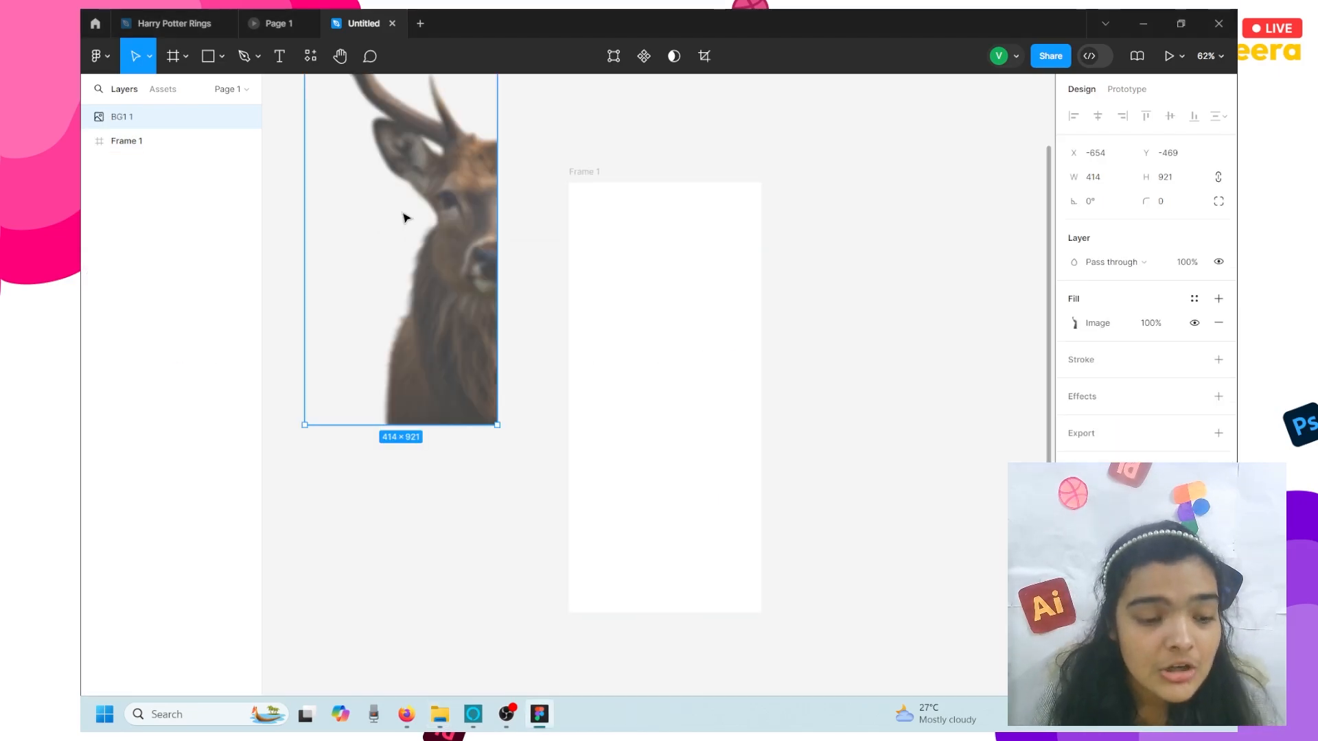
left_click(440, 714)
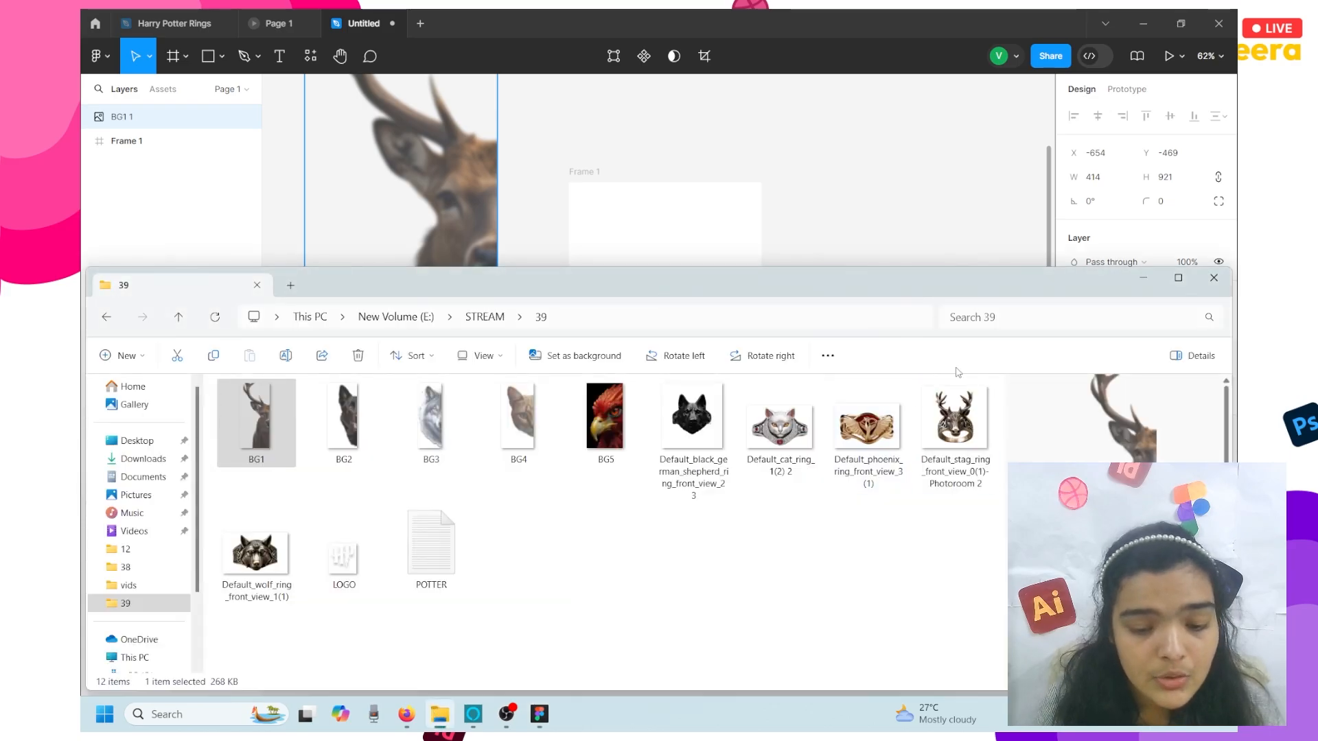
left_click_drag(959, 422, 854, 218)
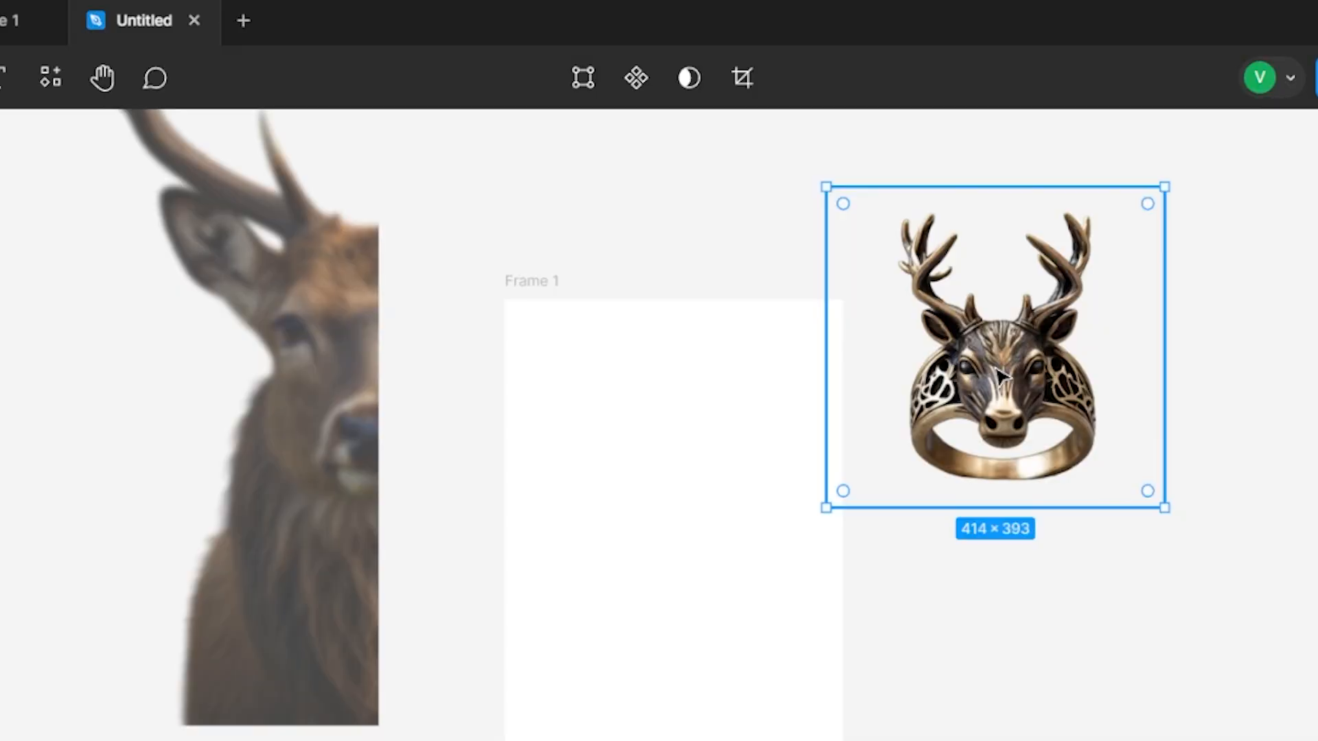
- Move the BG1 stag background out beside Frame 1
left_click(280, 507)
left_click_drag(280, 507, 508, 673)
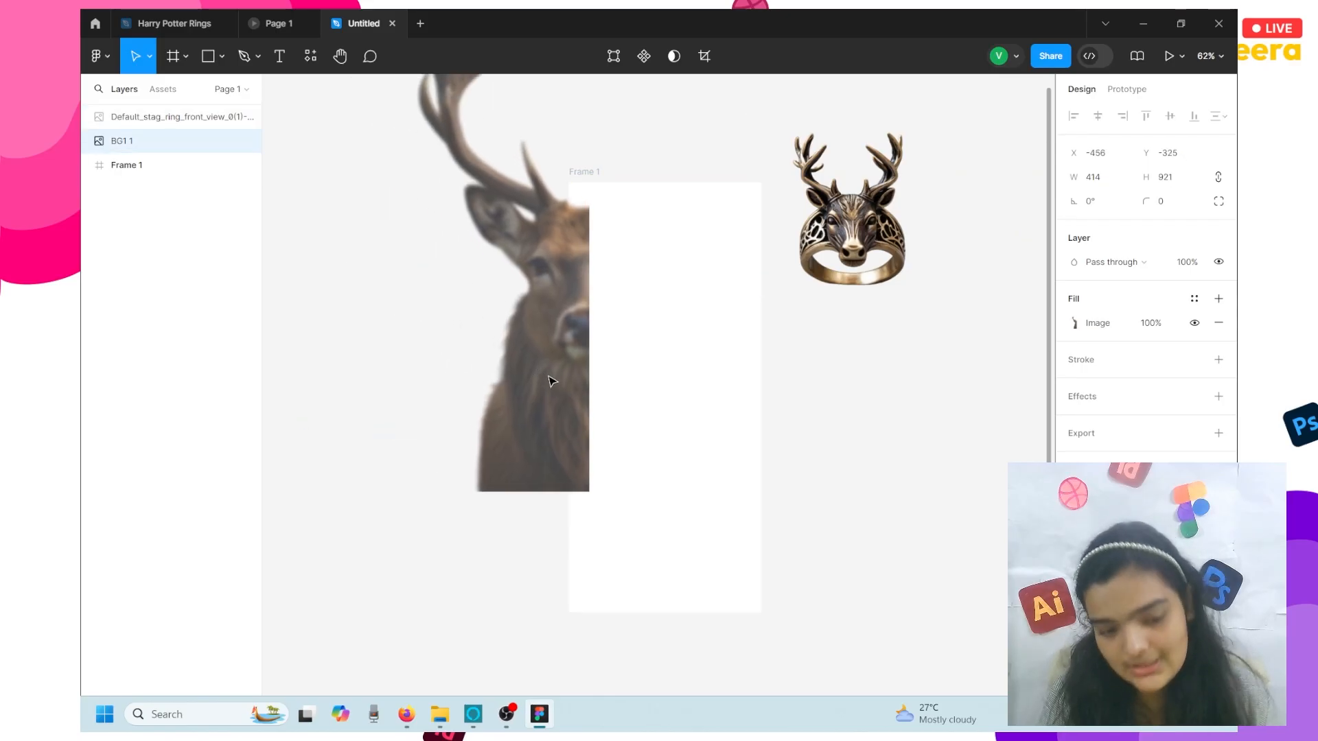
left_click_drag(643, 427, 472, 384)
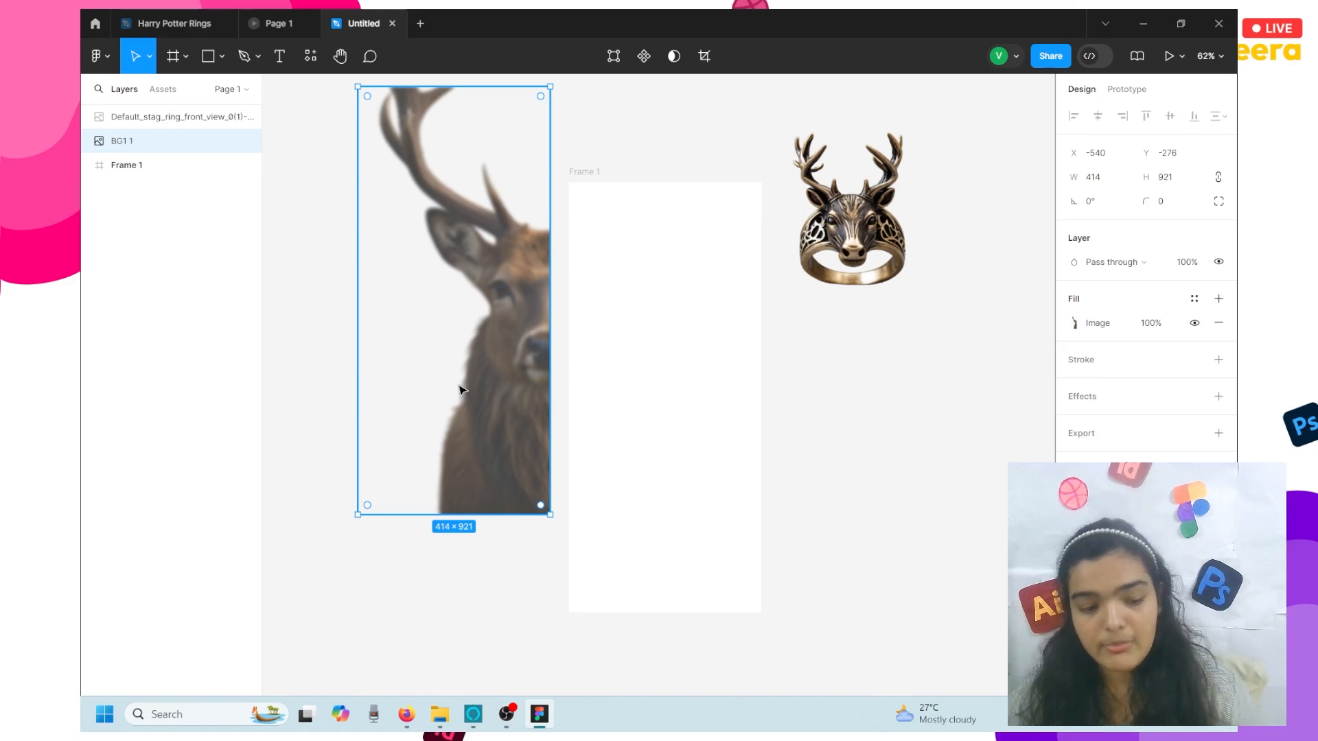
left_click(309, 59)
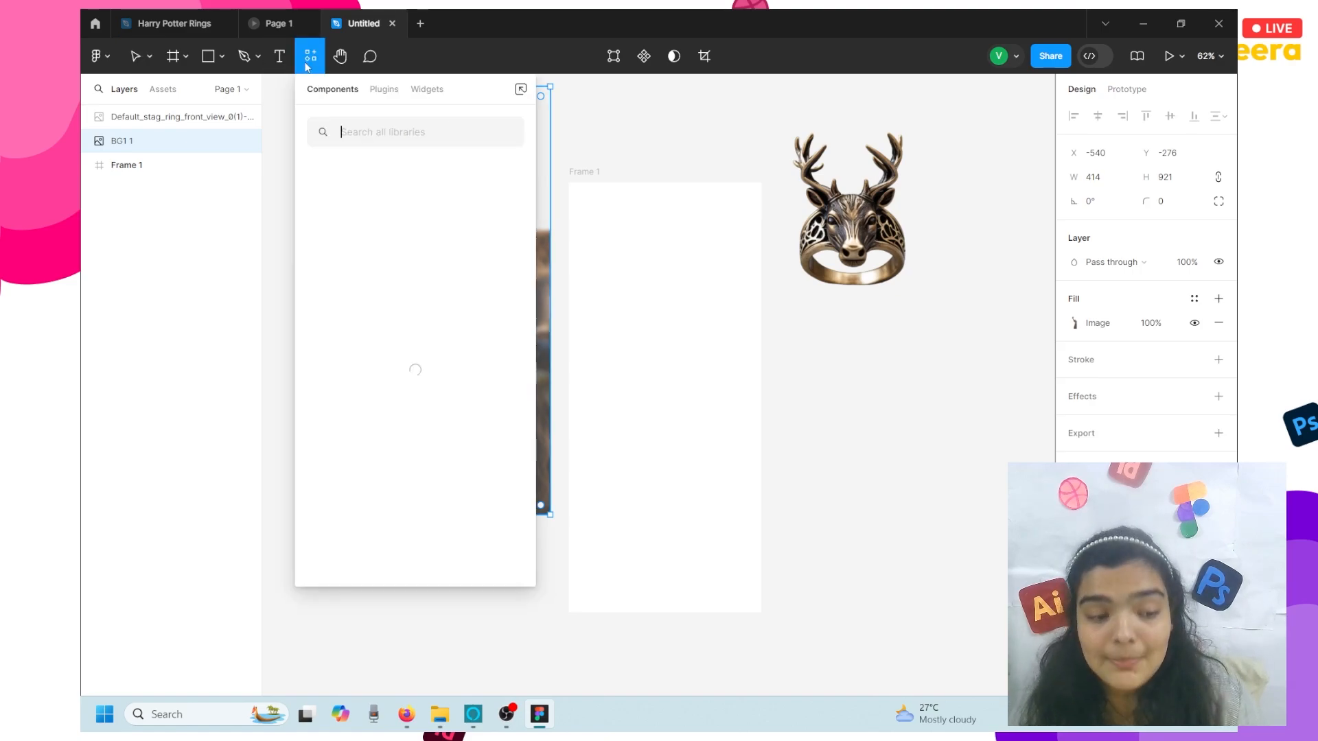
left_click(384, 90)
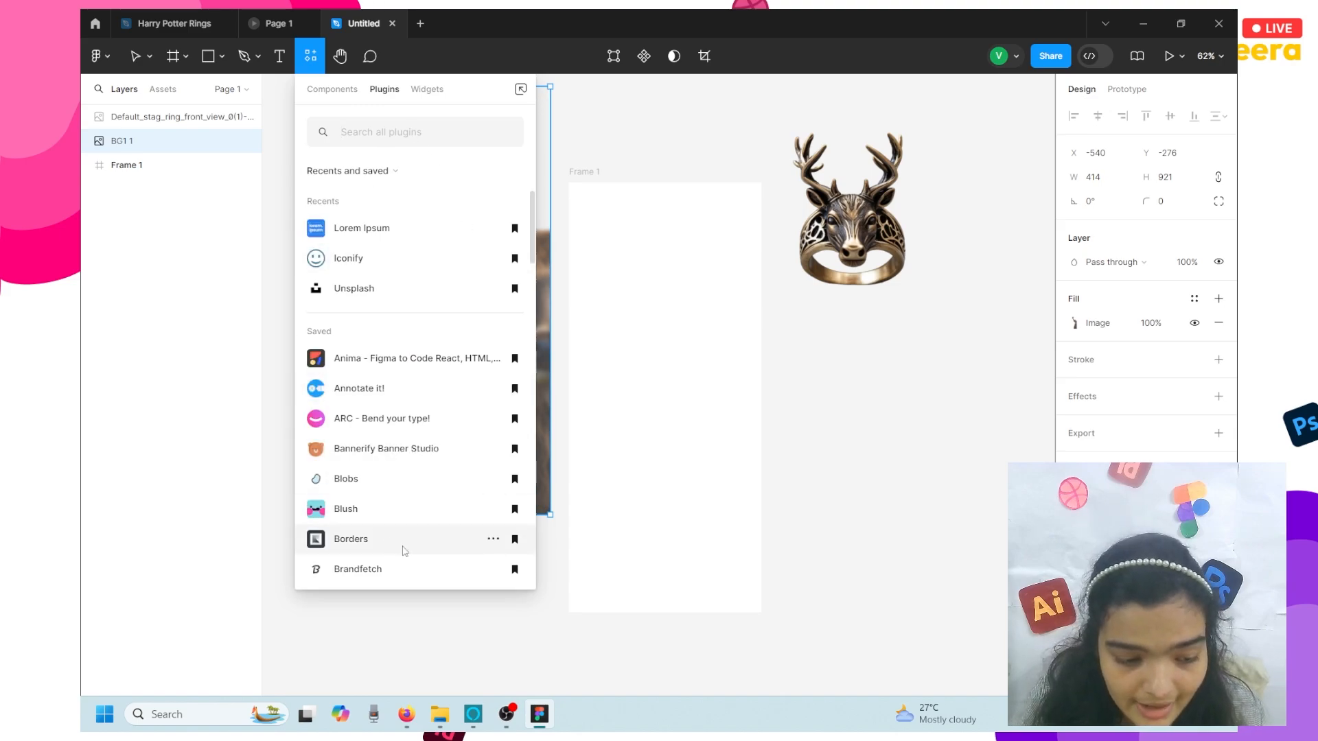
type("KlCON")
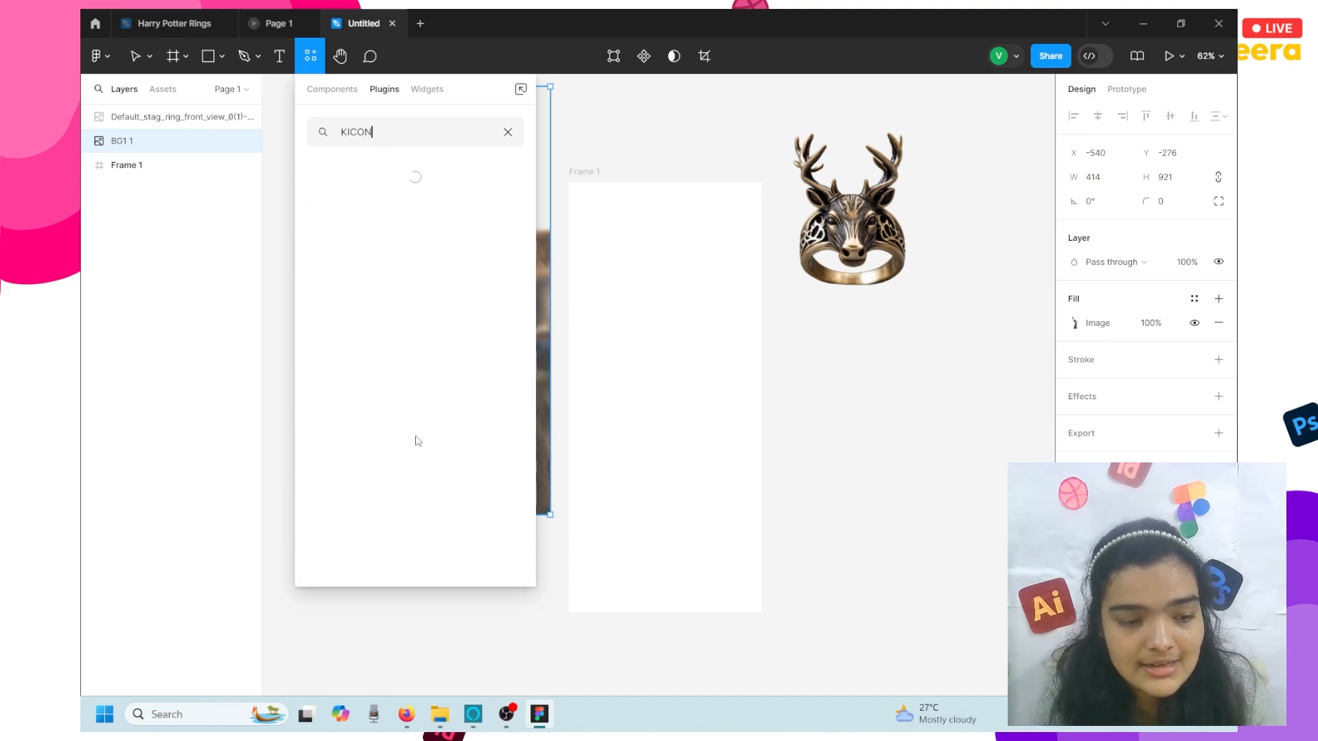
key("BackSpace")
key("BackSpace")
key("BackSpace")
key("BackSpace")
key("BackSpace")
type("ICON")
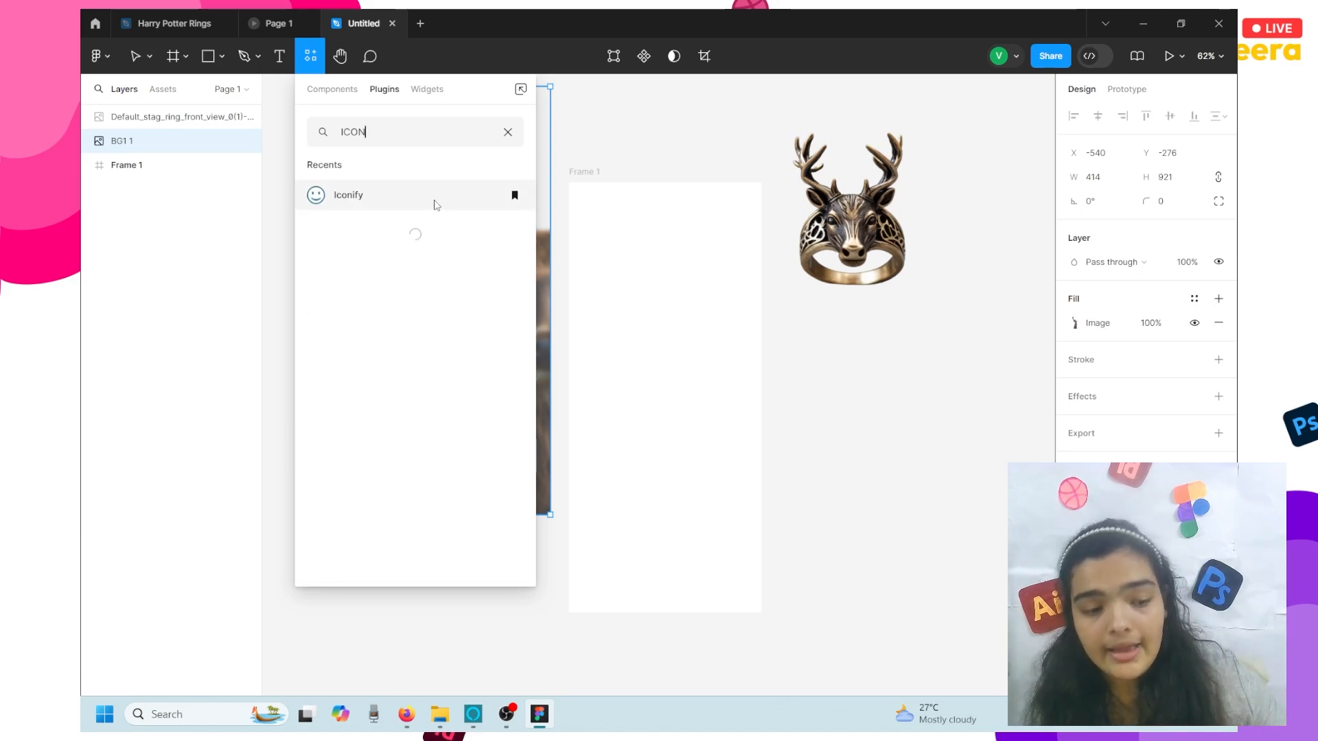
type("S 8")
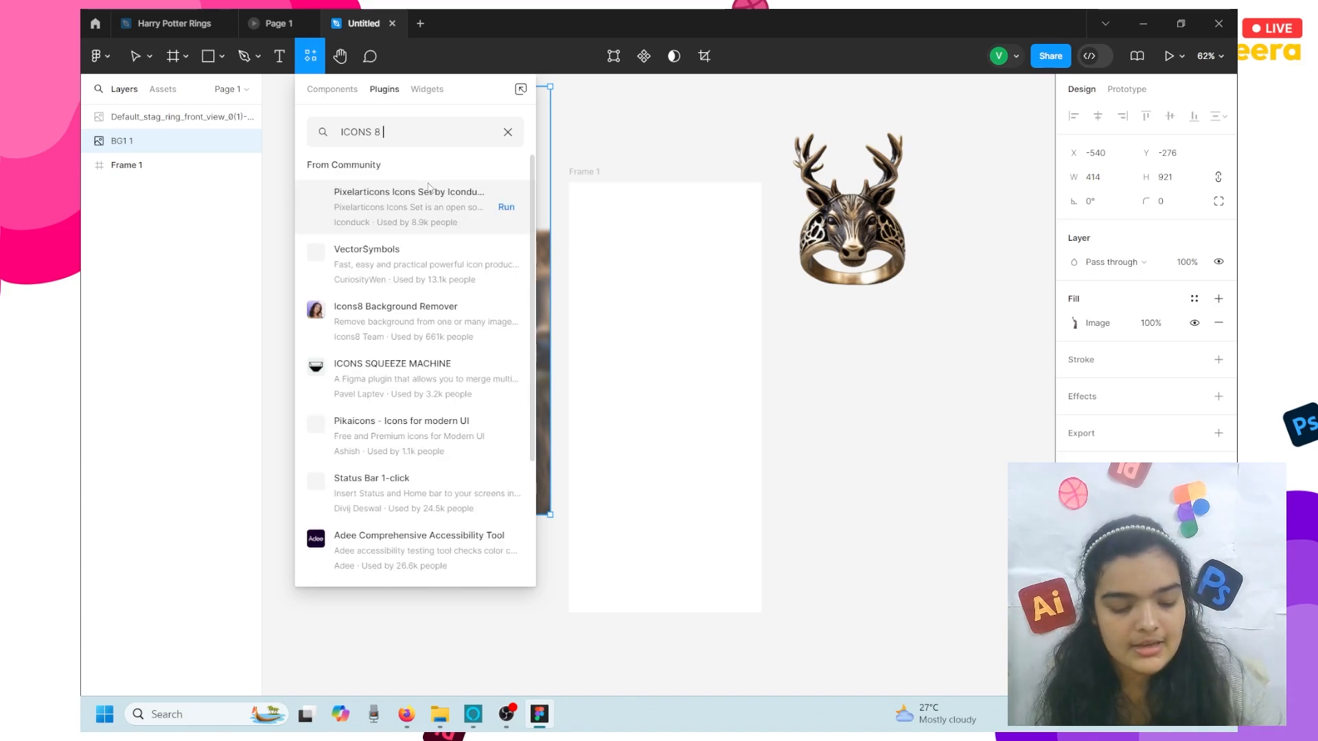
type(" BG")
key("BackSpace")
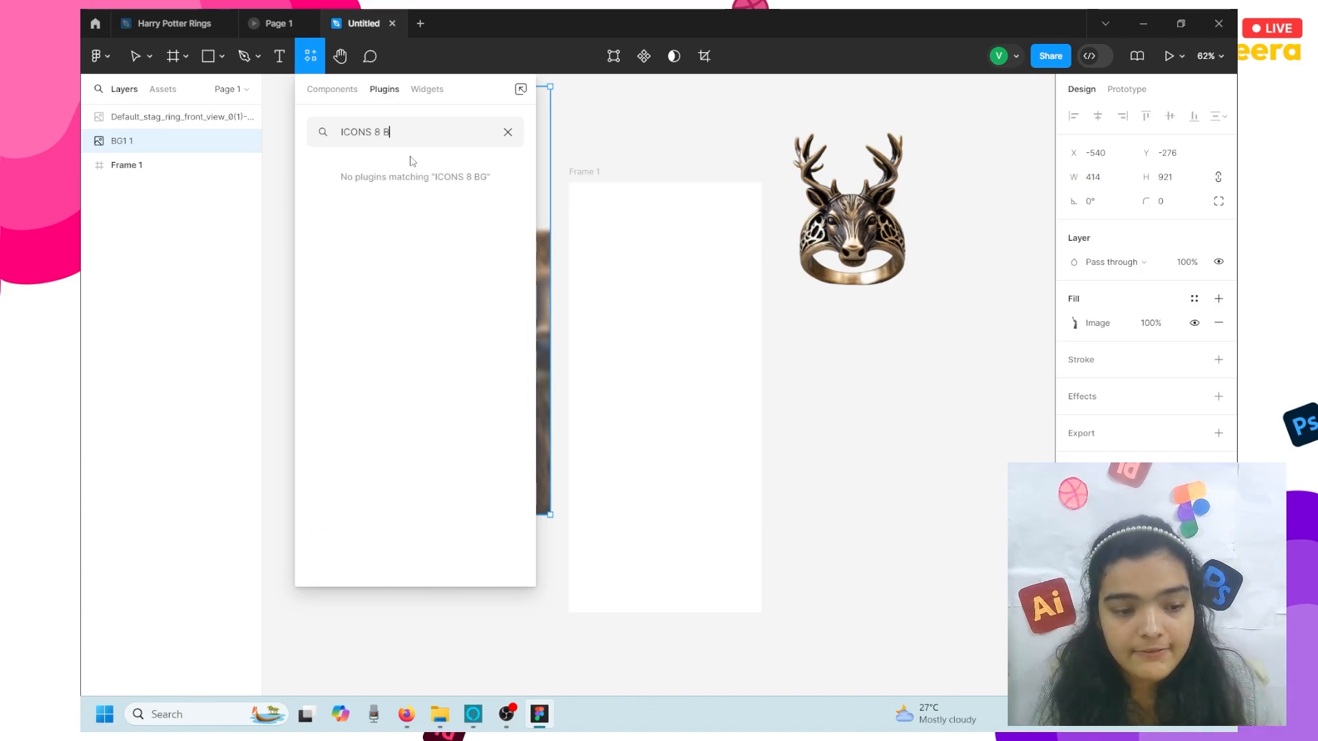
type("ACKGRO")
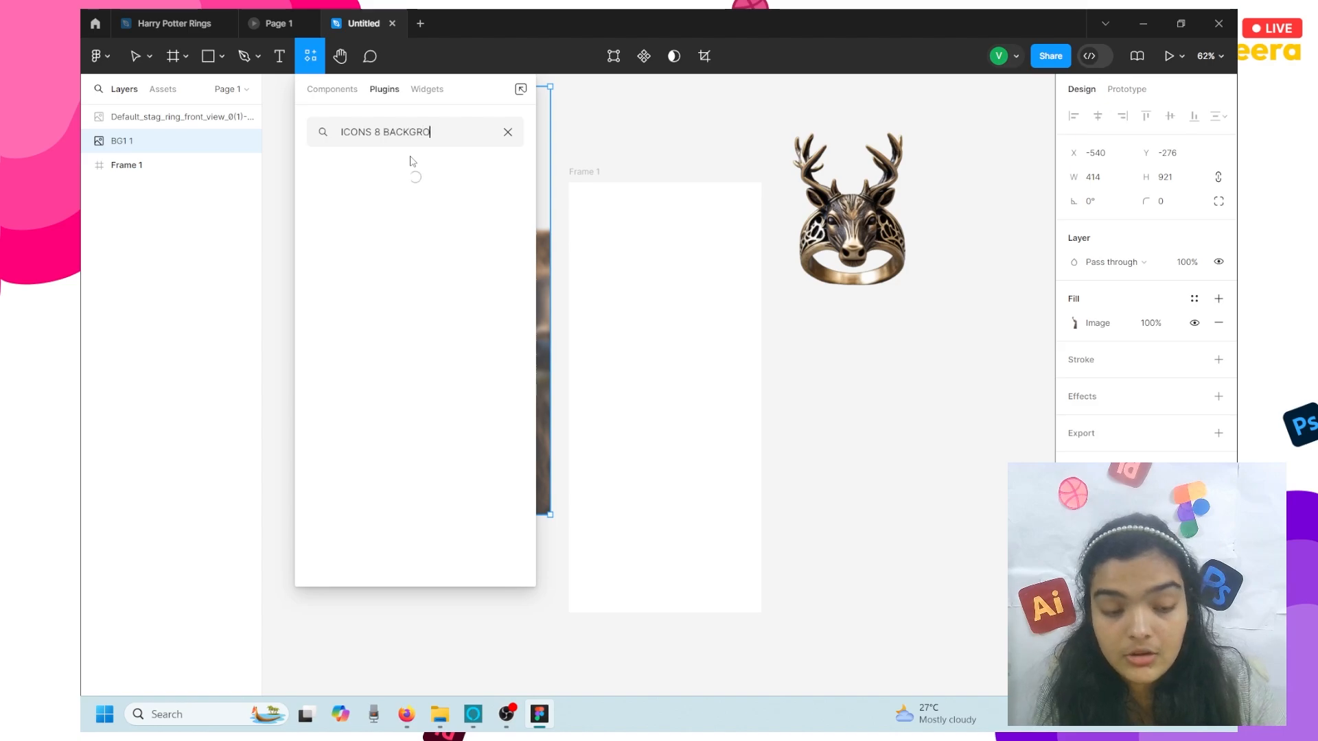
type("UND REMOVER")
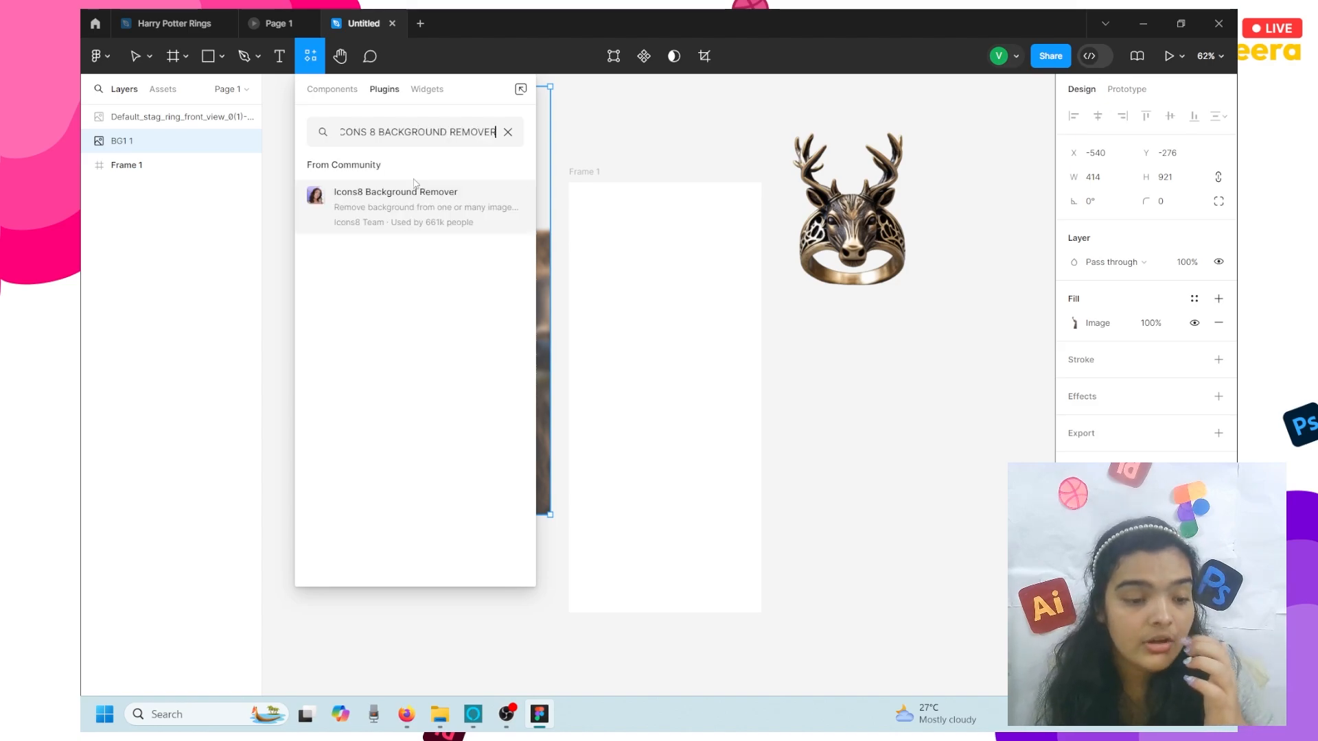
left_click(498, 214)
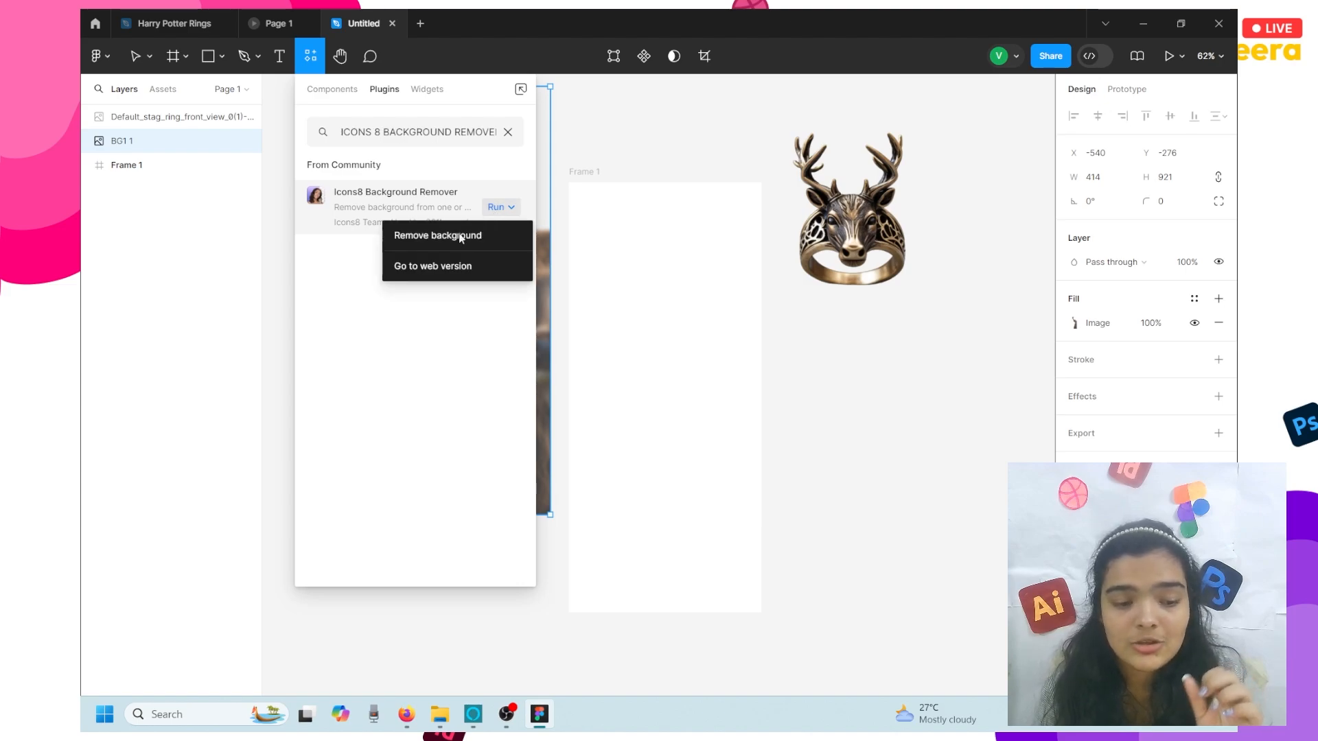
left_click(701, 132)
left_click(702, 131)
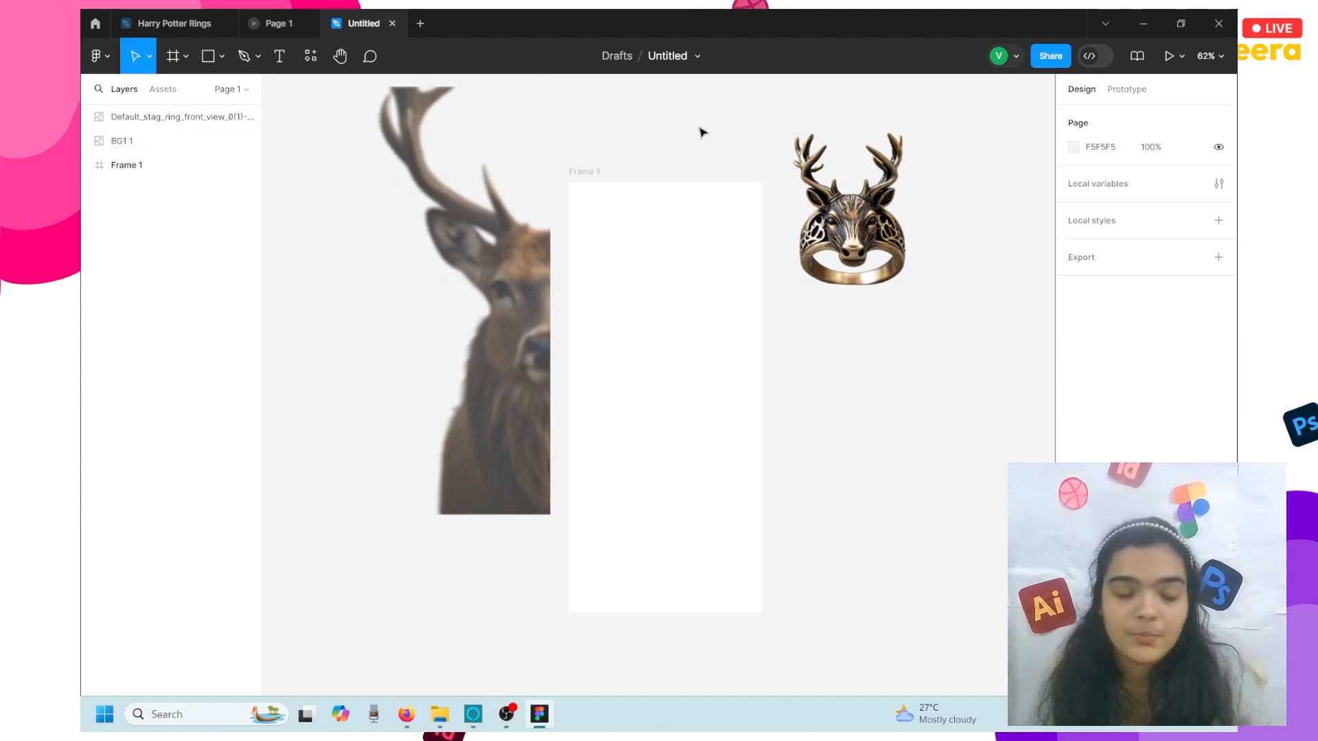
left_click(513, 200)
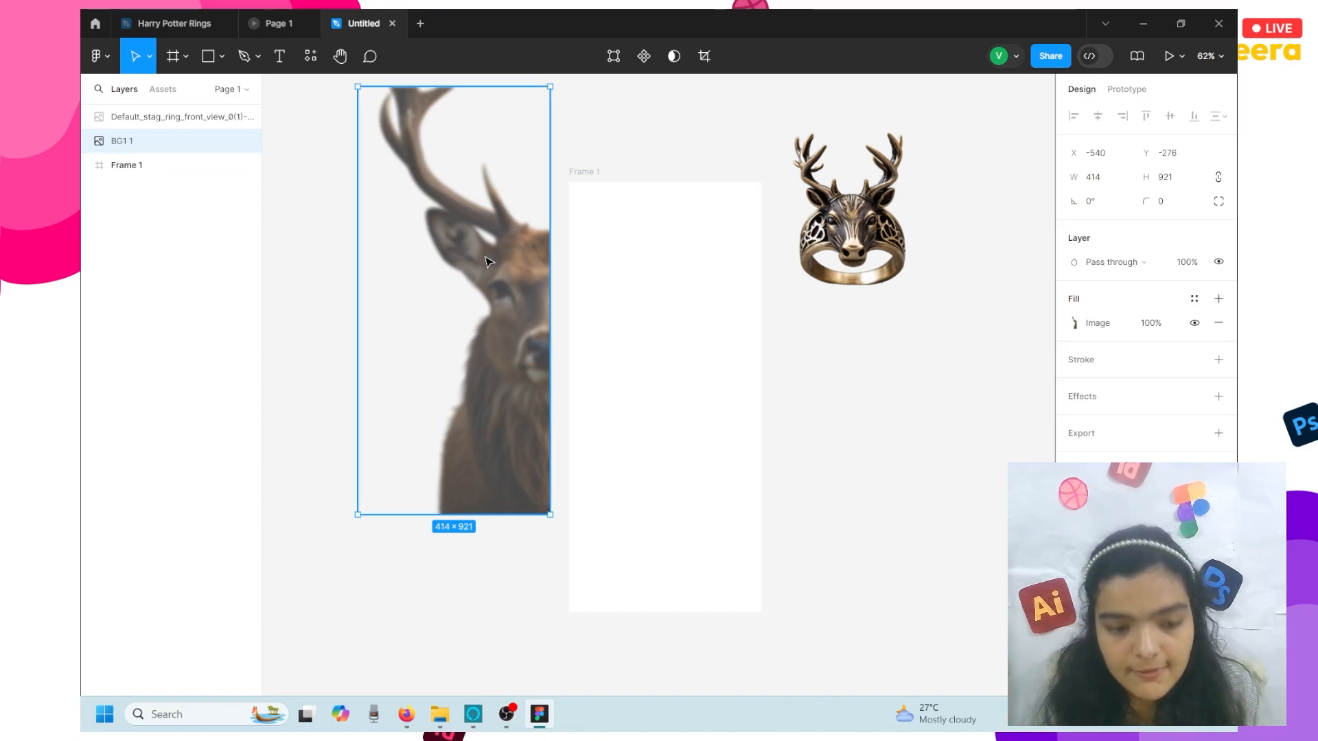
- Move BG1 into Frame 1 at X 0, Y 0 and stretch it to 416×925
left_click_drag(504, 271, 692, 353)
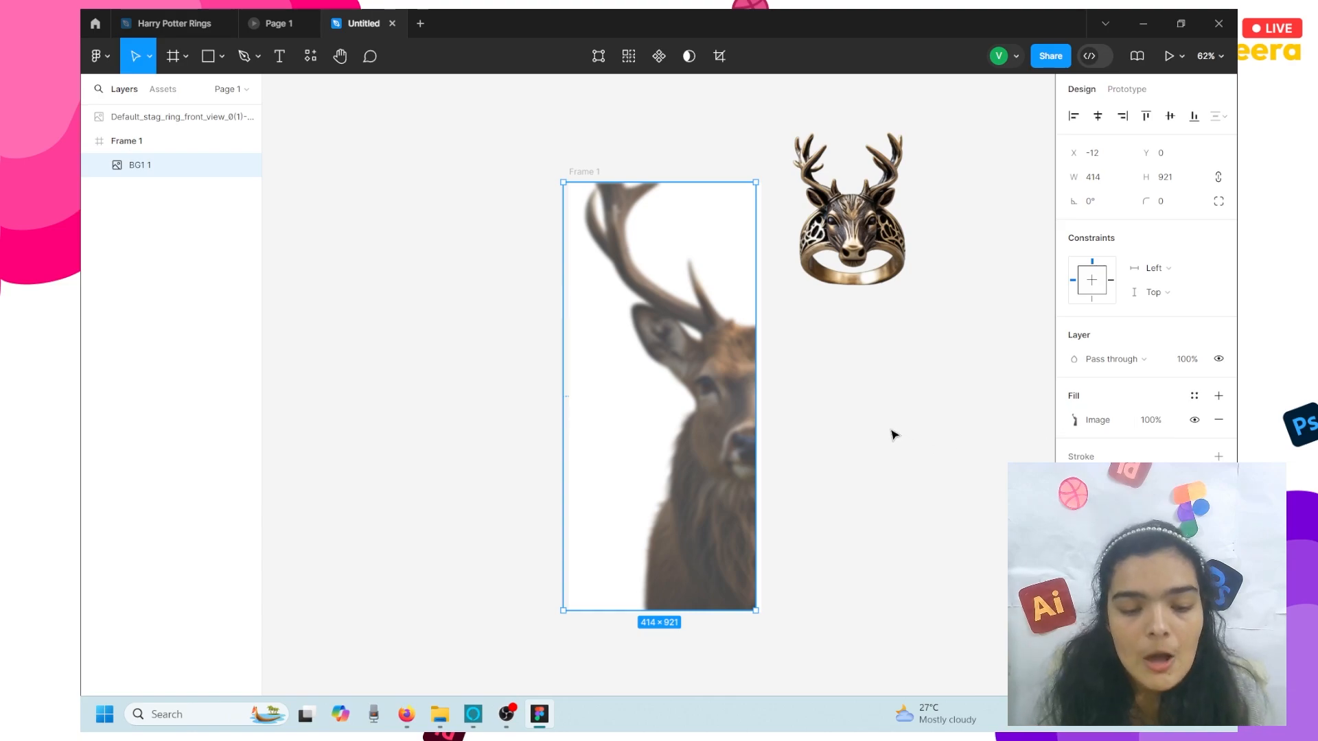
left_click_drag(718, 413, 725, 412)
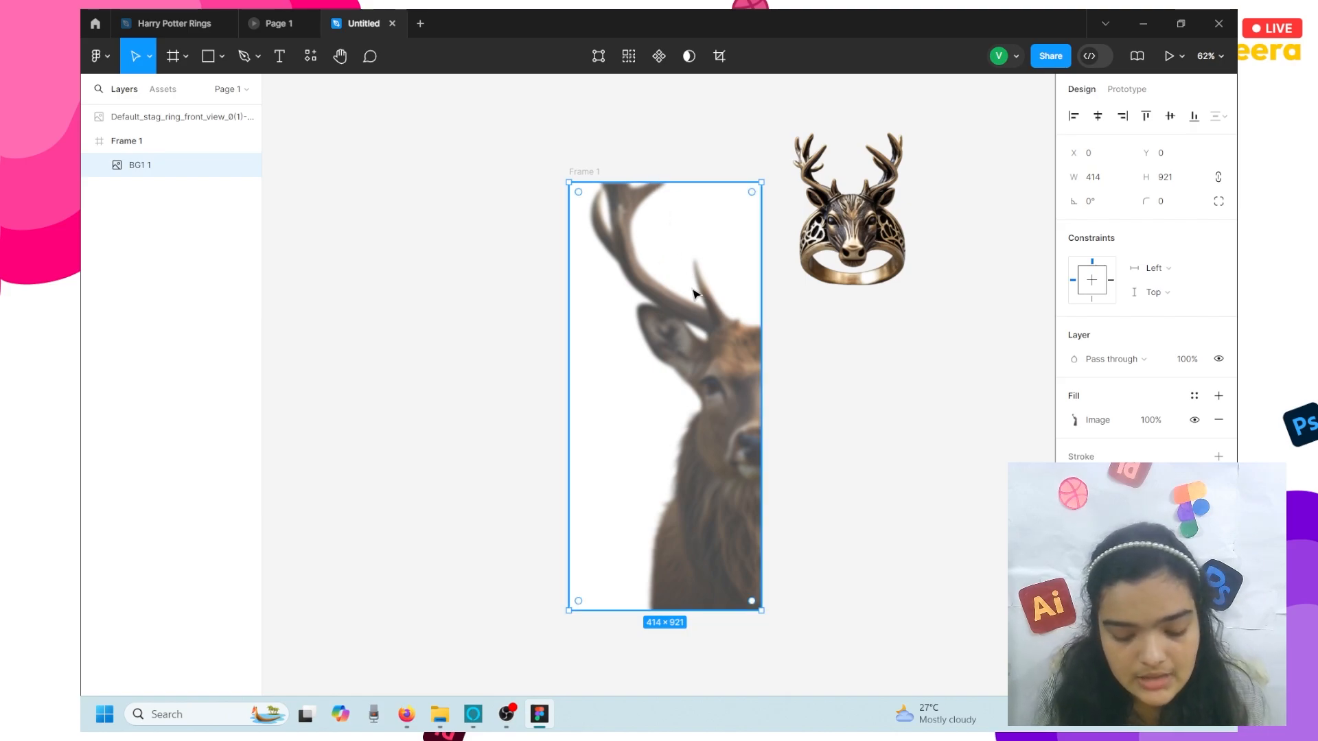
left_click_drag(694, 293, 693, 293)
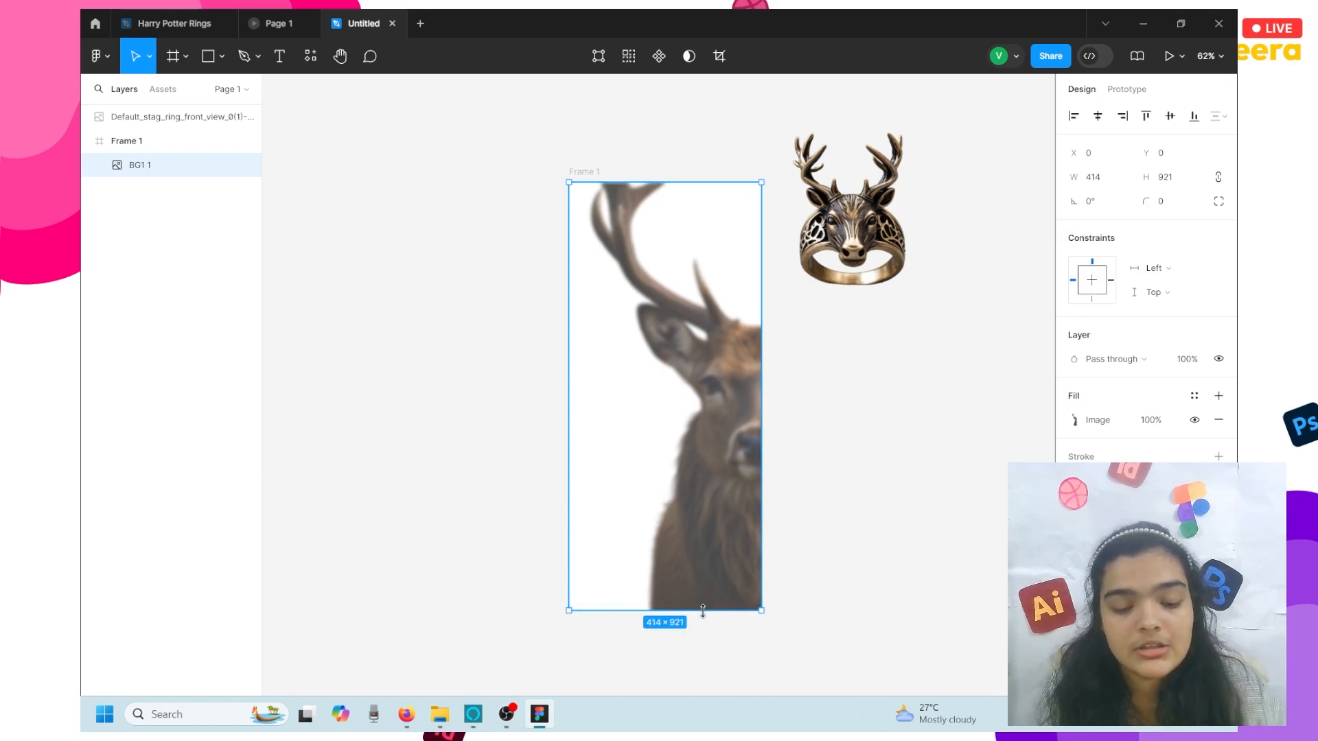
left_click_drag(702, 612, 701, 616)
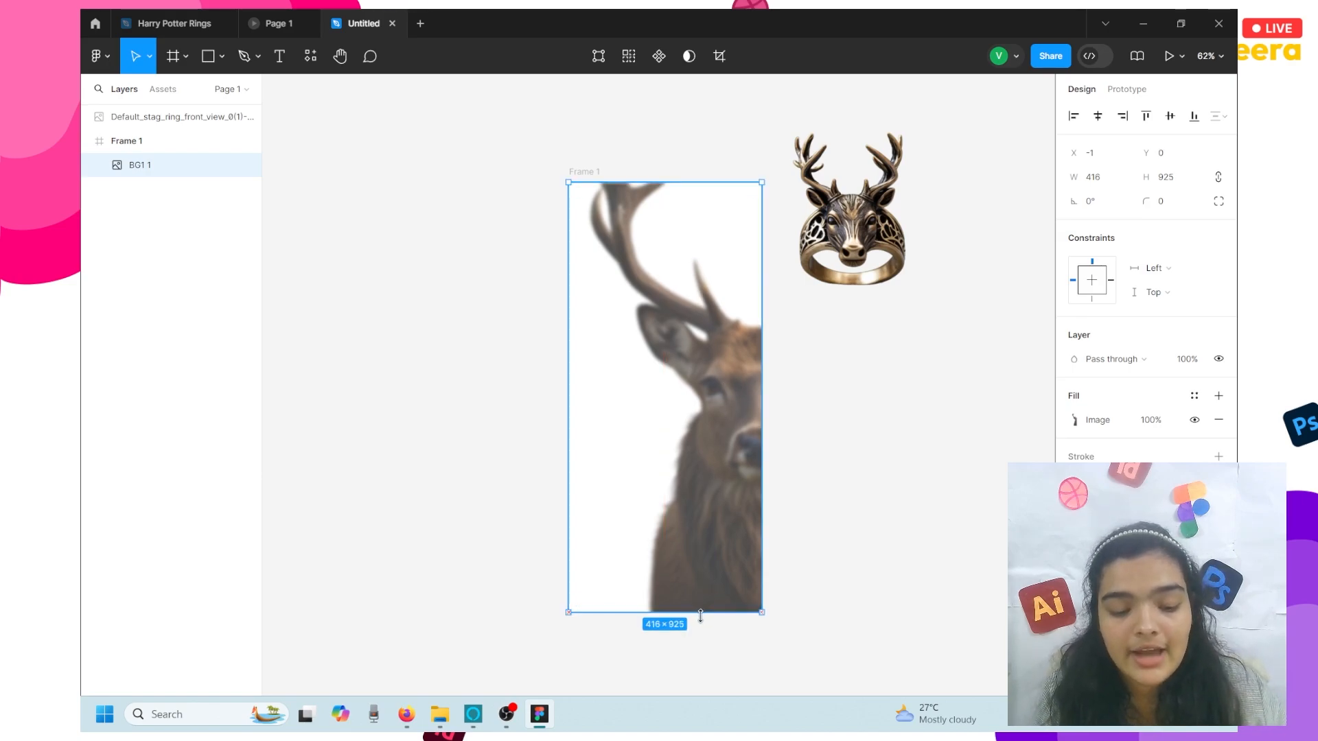
- Drag the stag ring into Frame 1, align it to horizontal centre, and nudge it down to Y 313
left_click(898, 199)
left_click_drag(858, 237, 679, 443)
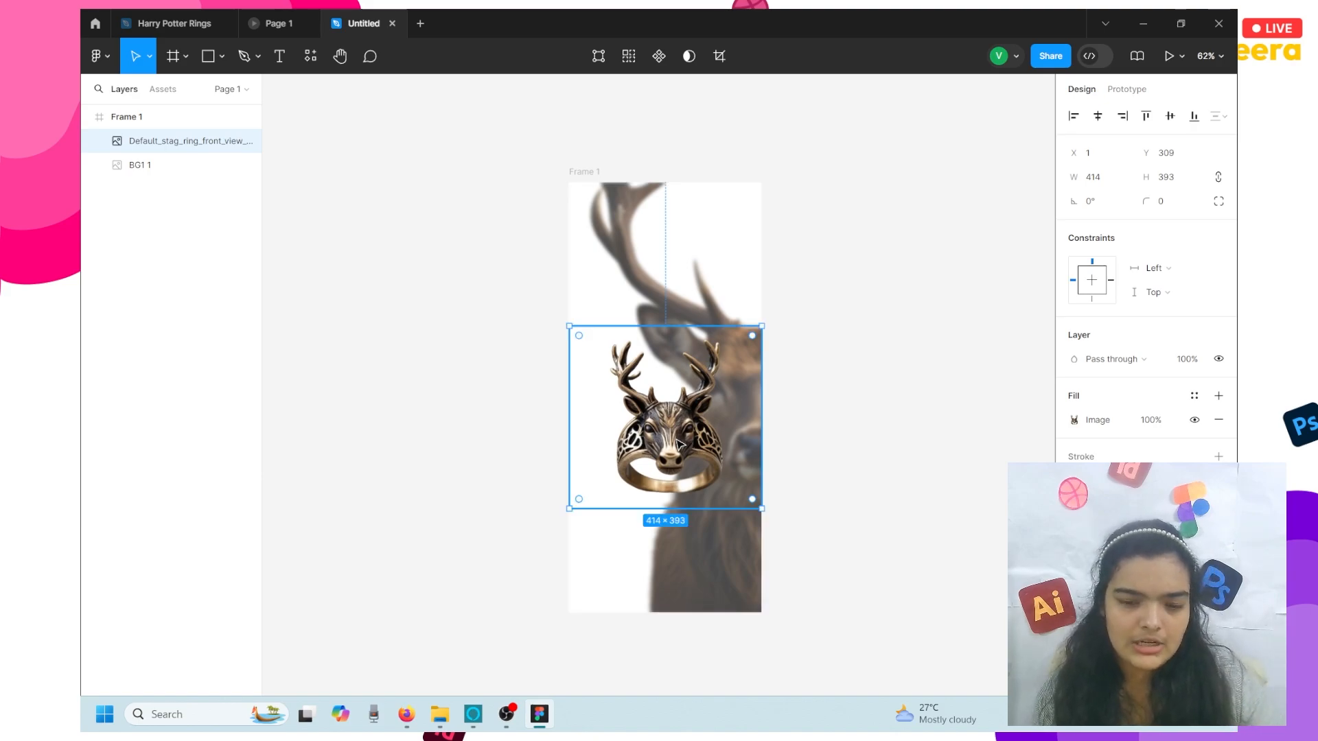
left_click(1098, 116)
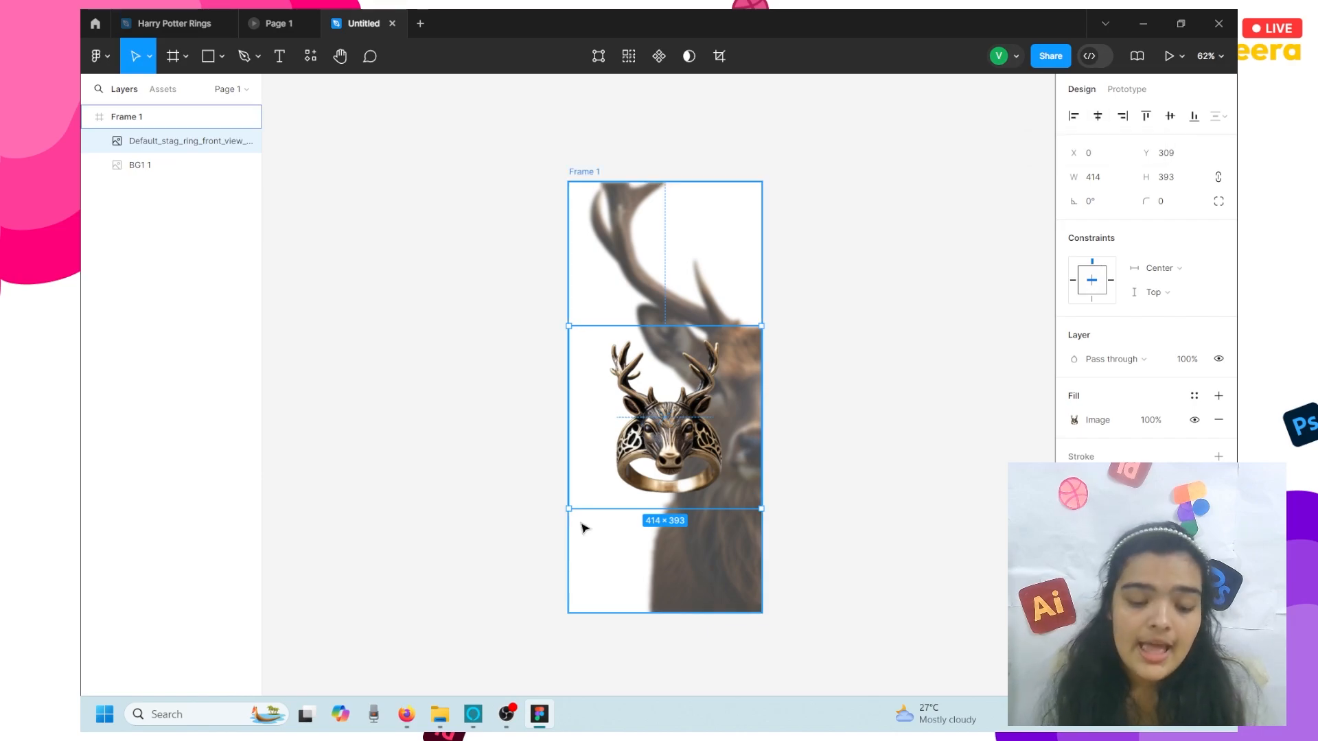
key("Down")
key("Down")
key("Down")
key("Down")
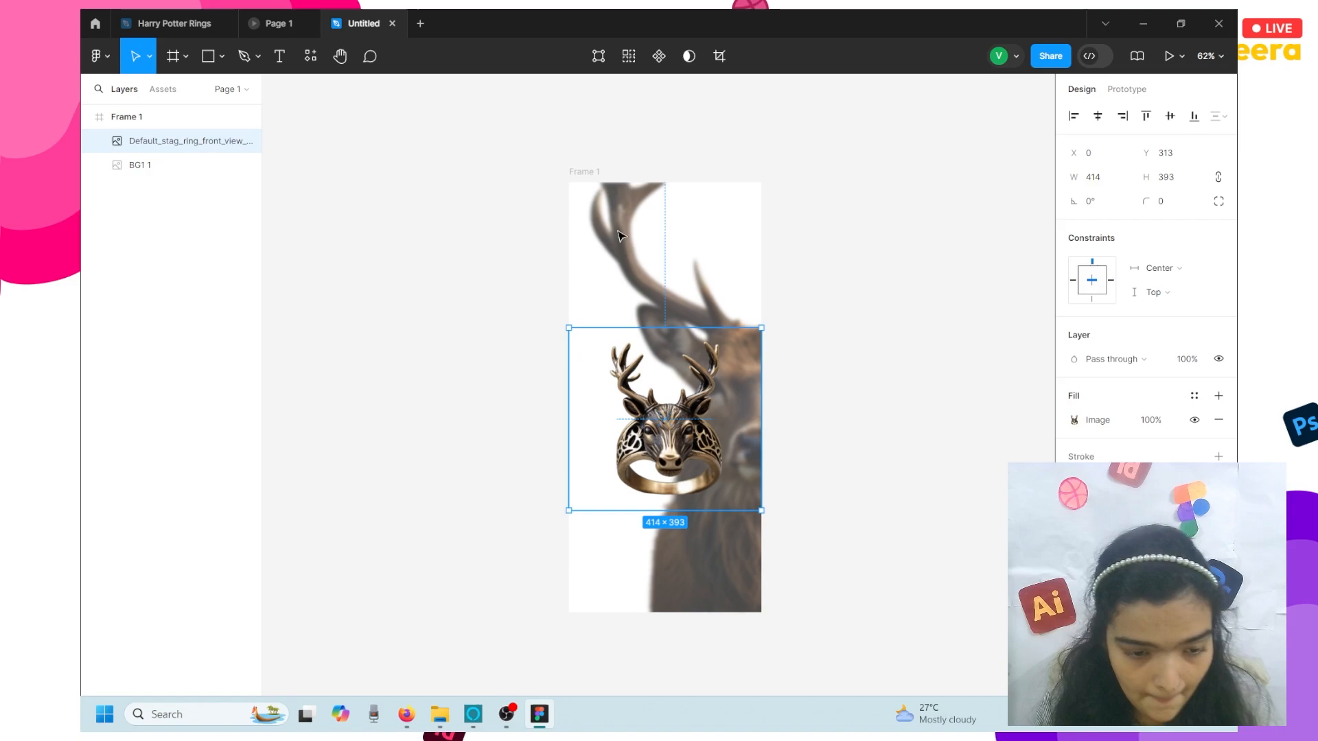
- Change Frame 1's fill from dark red to black, then to a 000000–666666 linear gradient
left_click(603, 180)
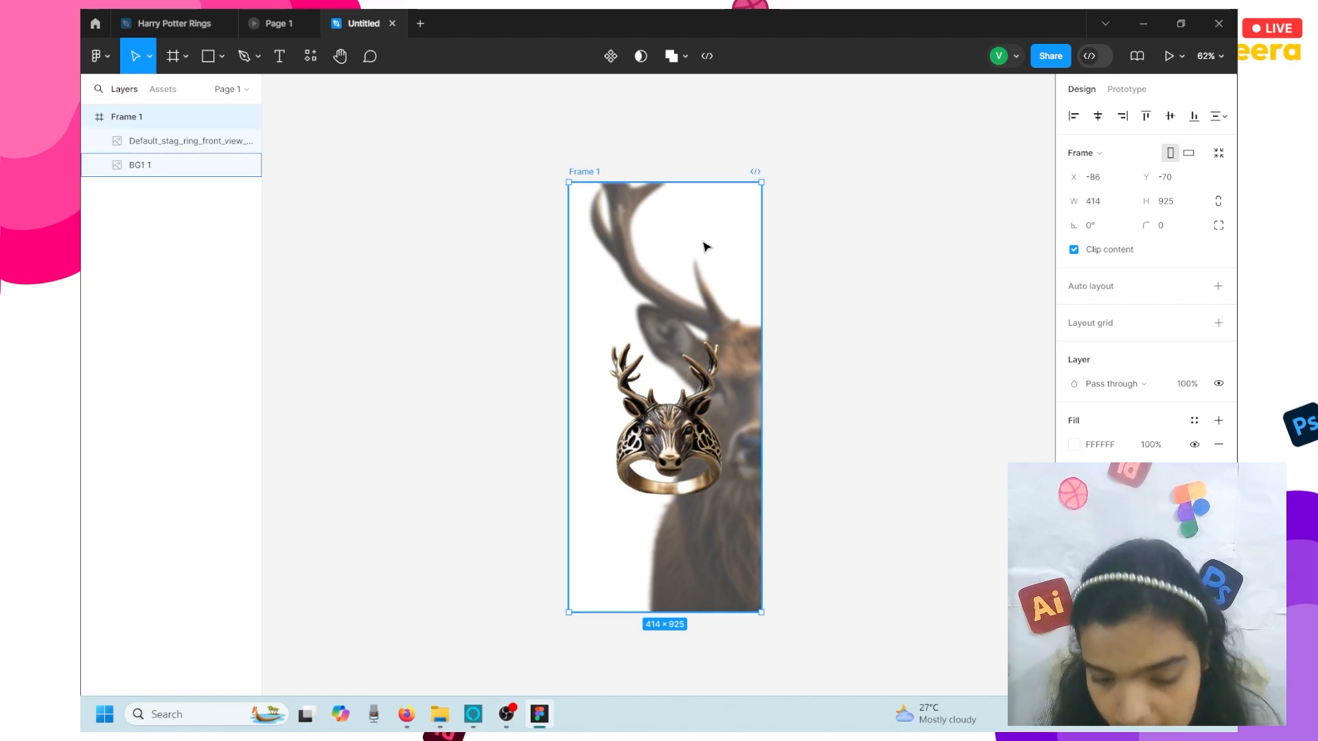
left_click(1075, 445)
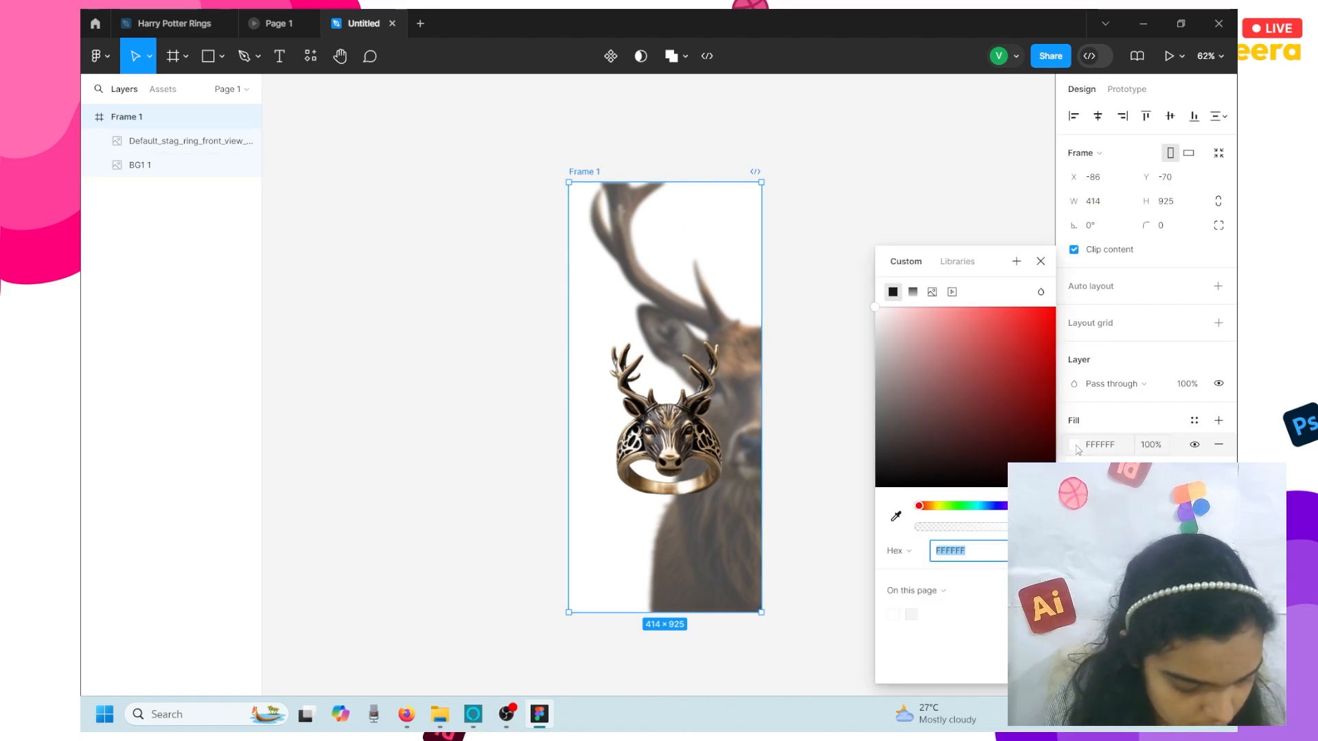
left_click(979, 422)
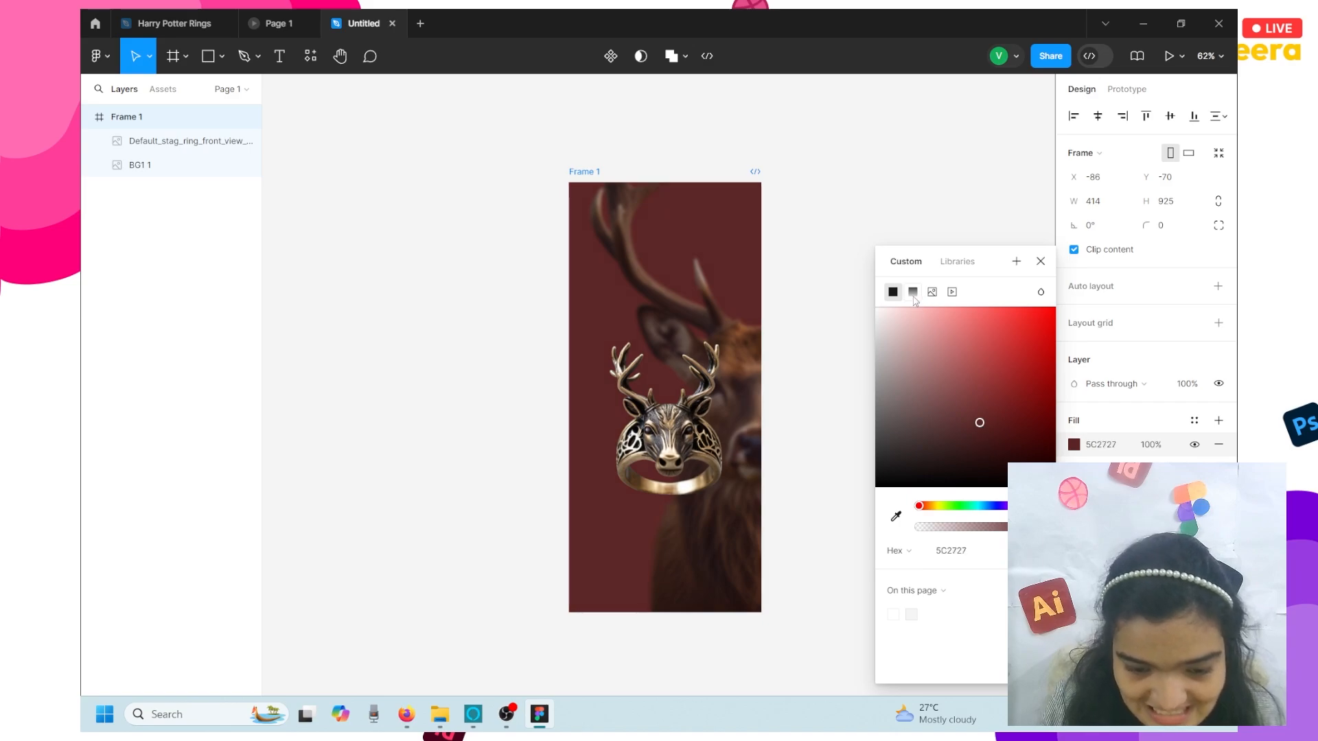
left_click_drag(931, 390, 891, 489)
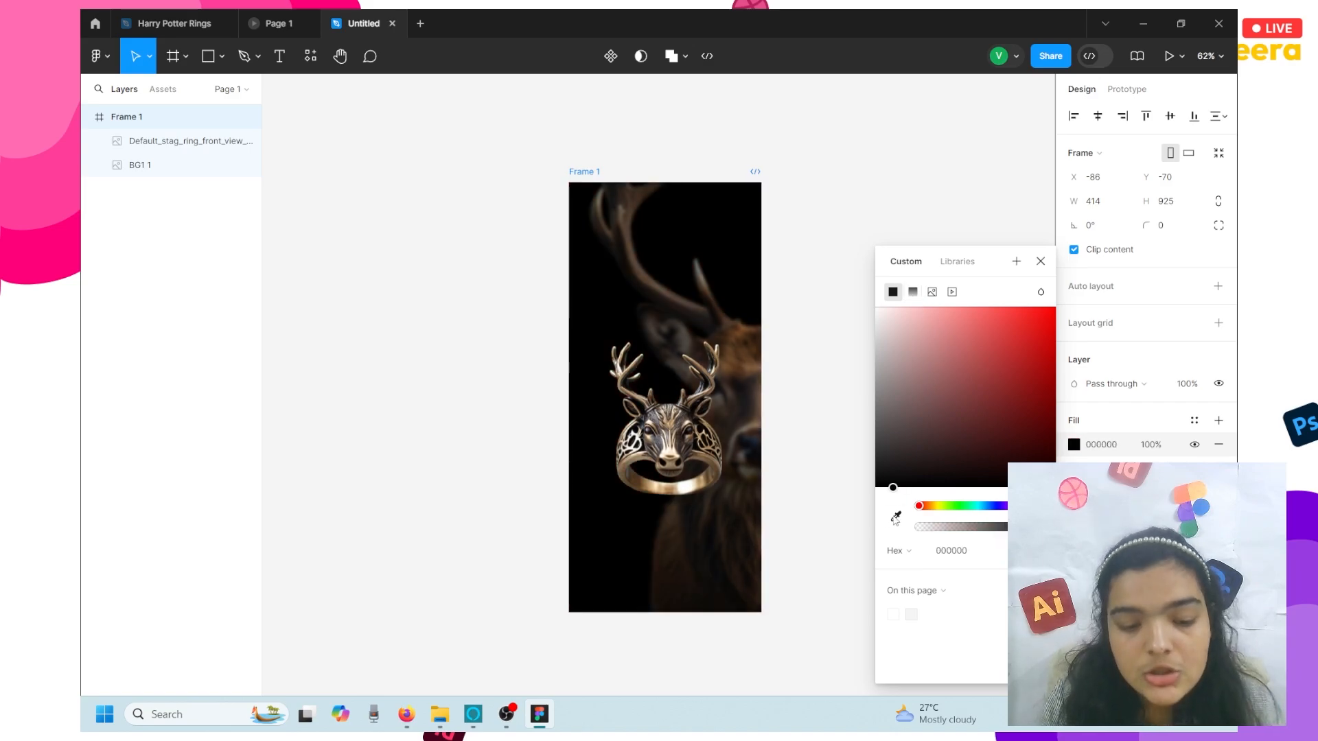
left_click(911, 300)
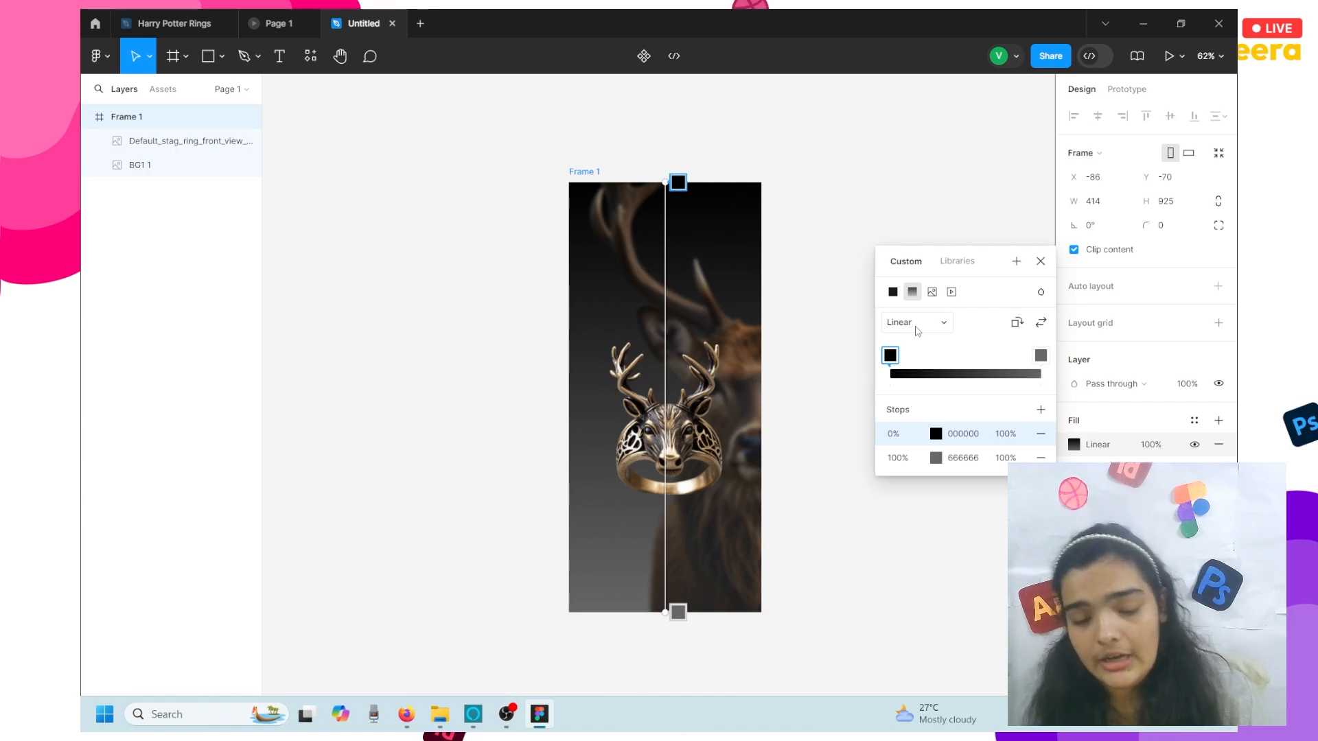
- Angle Frame 1's gradient diagonally, with its start at the frame's top-right corner
mouse_move(664, 182)
left_mouse_down()
mouse_move(697, 192)
mouse_move(680, 198)
left_mouse_up()
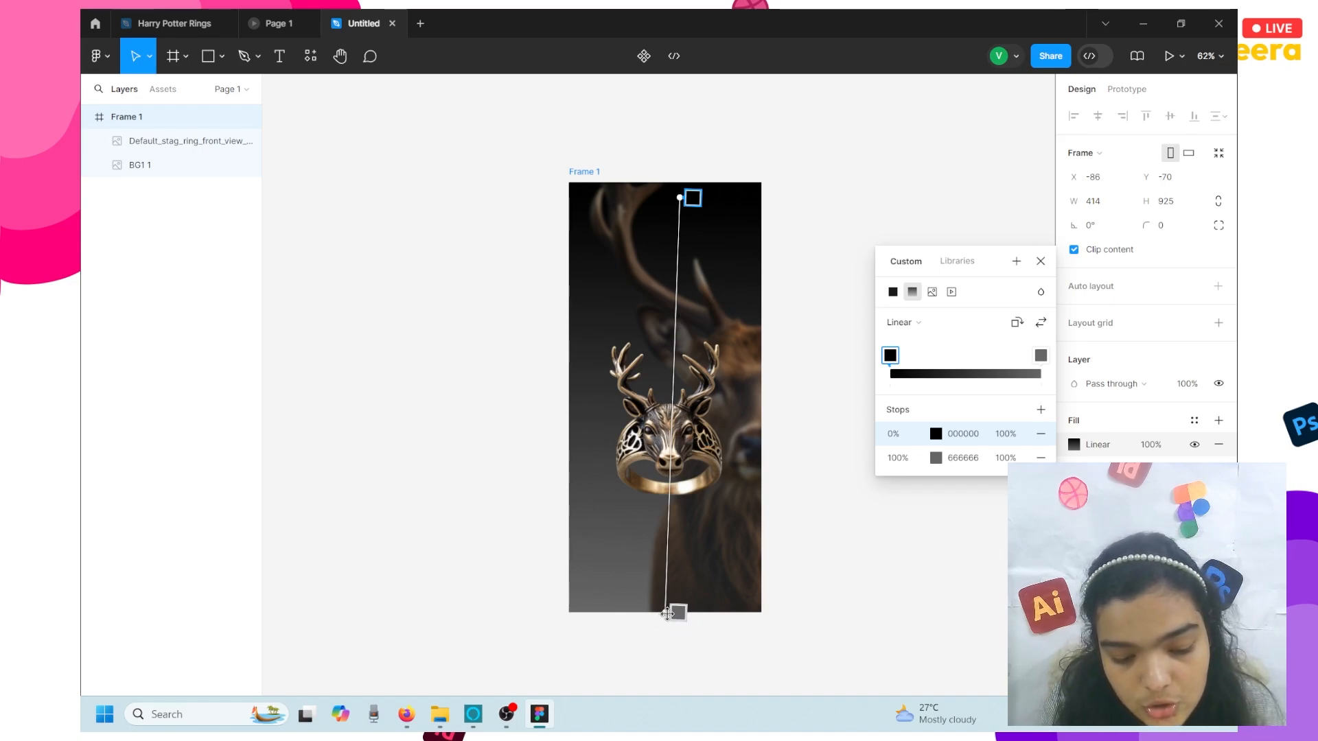
left_click_drag(665, 612, 600, 594)
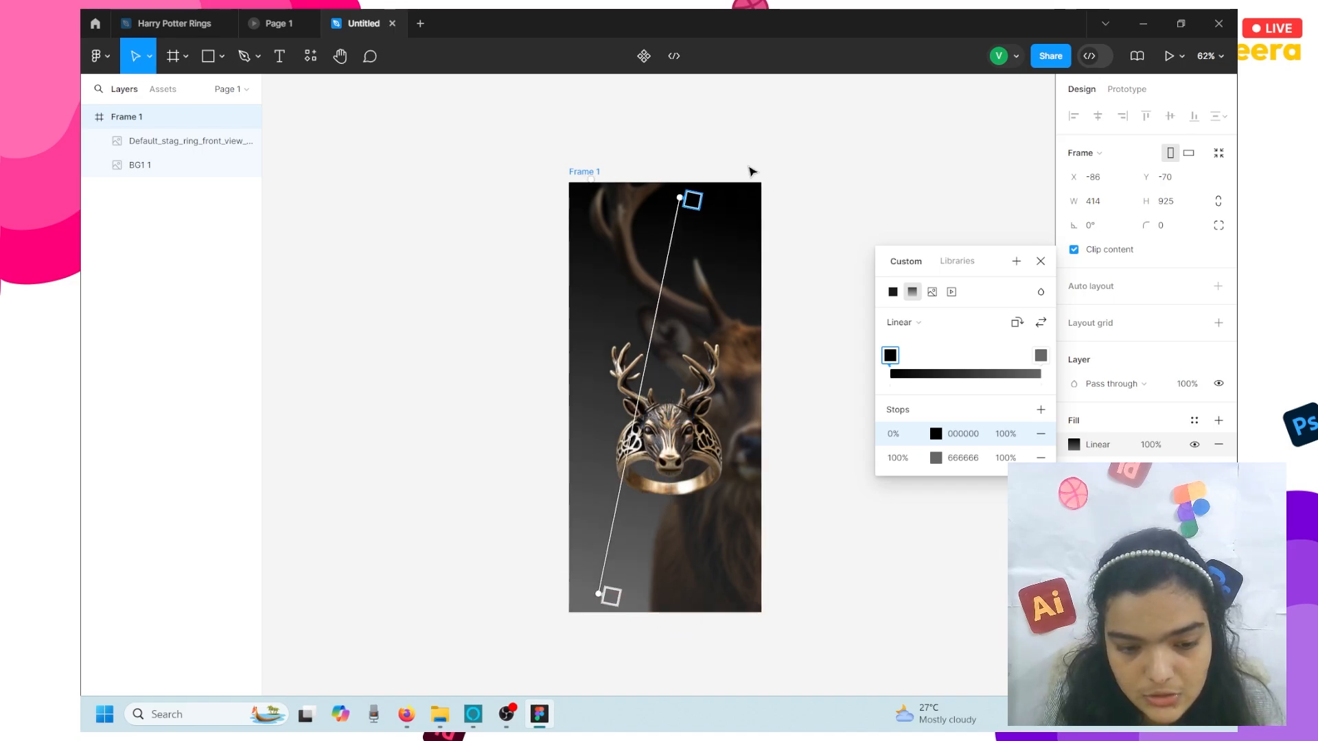
left_click_drag(680, 199, 745, 190)
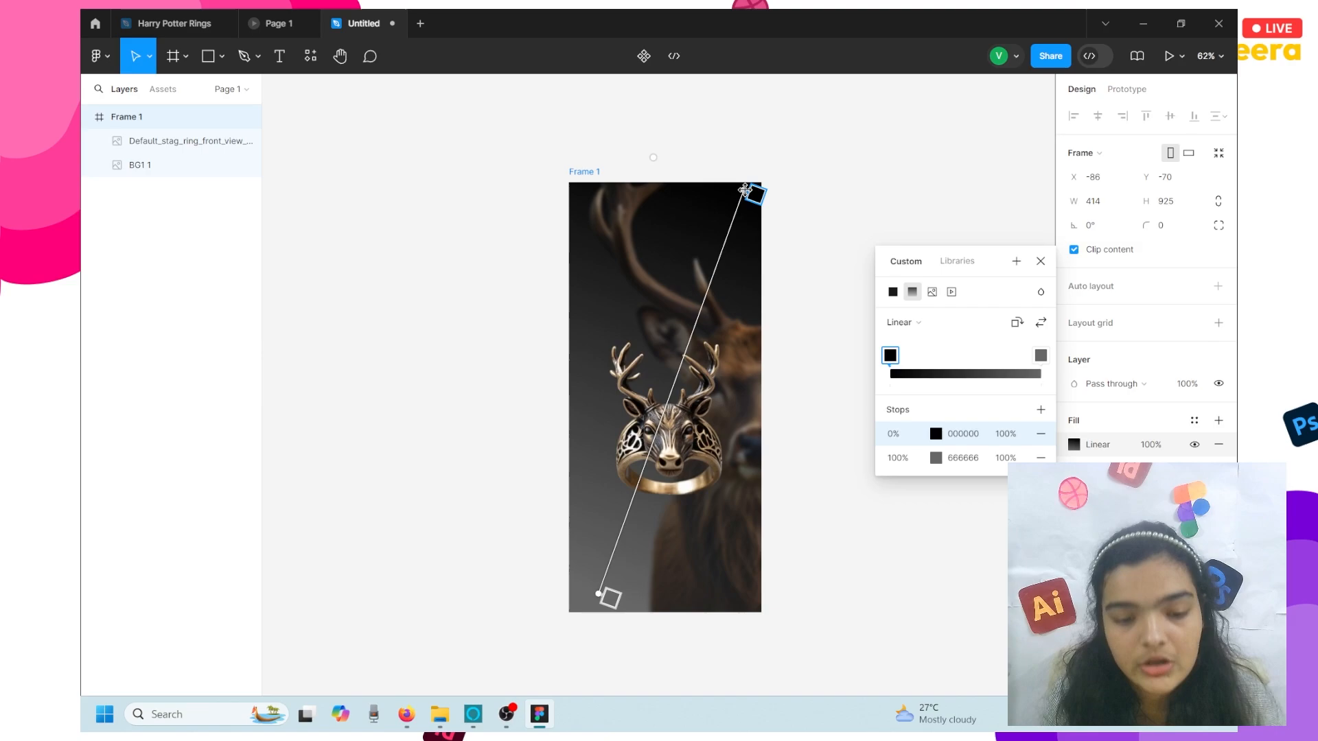
- Recolour the end stop deep purple 160045 and add a dark 0C0025 stop at 48%
left_click(607, 598)
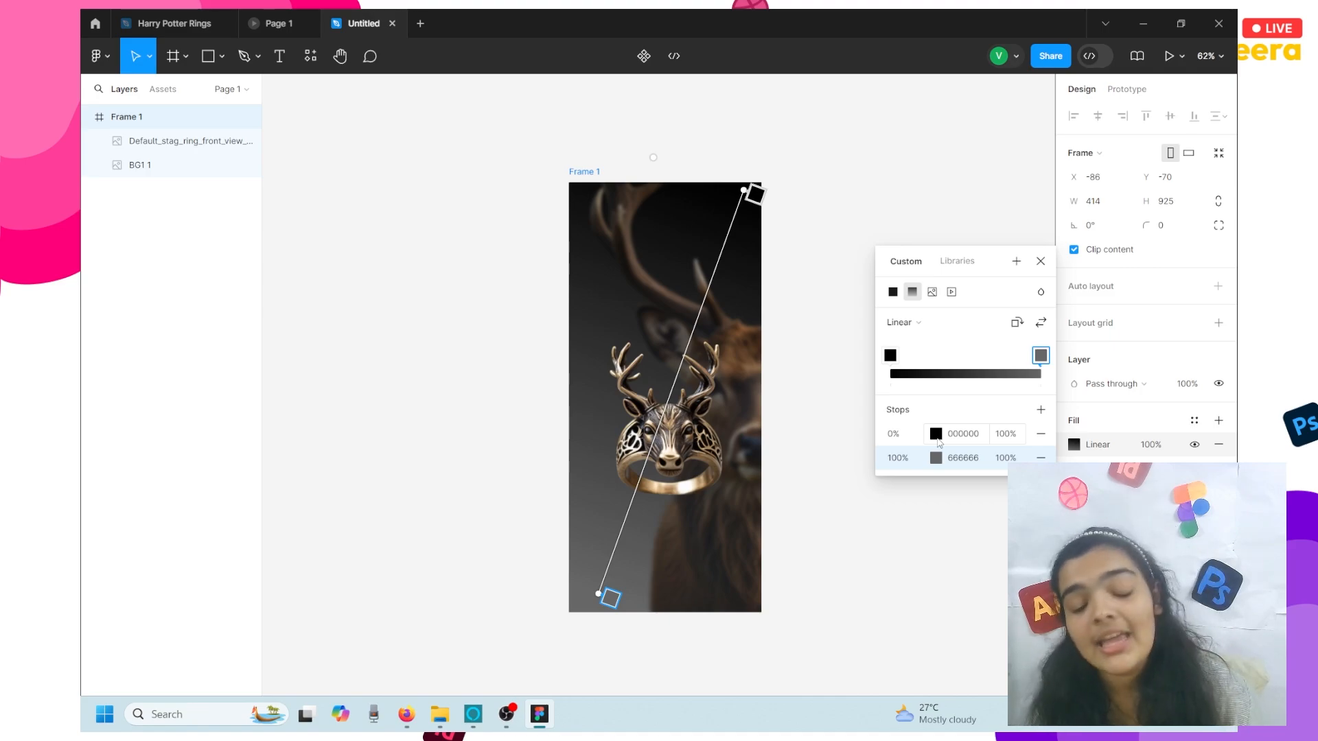
left_click(936, 458)
left_click_drag(814, 423, 881, 420)
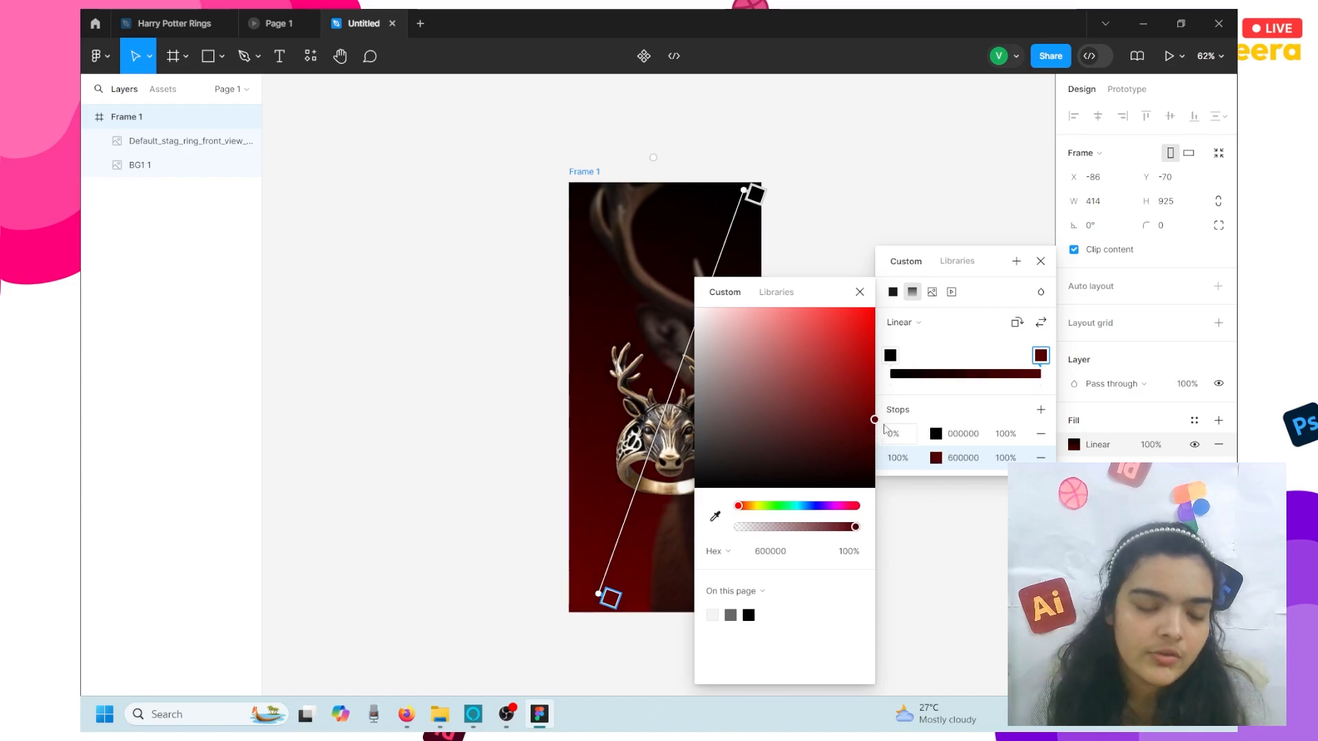
scroll(667, 461, "up", 10)
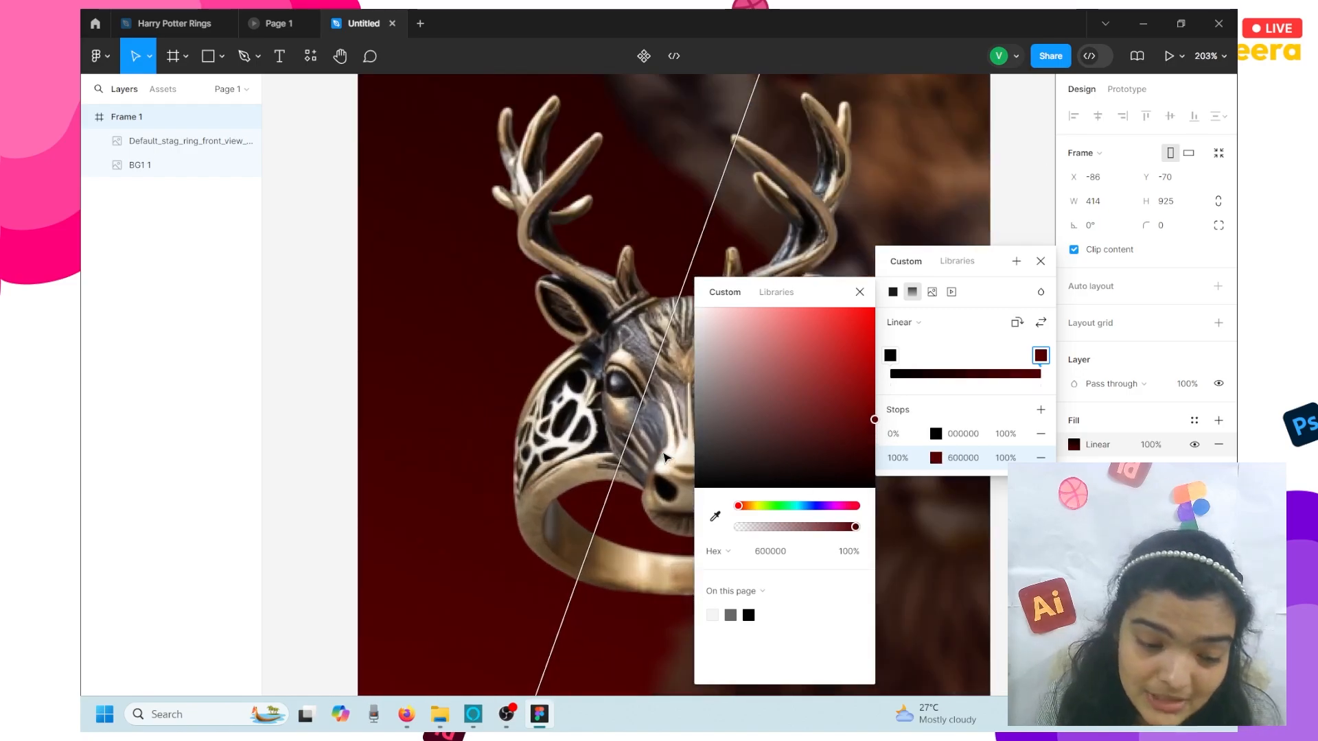
scroll(499, 323, "down", 8)
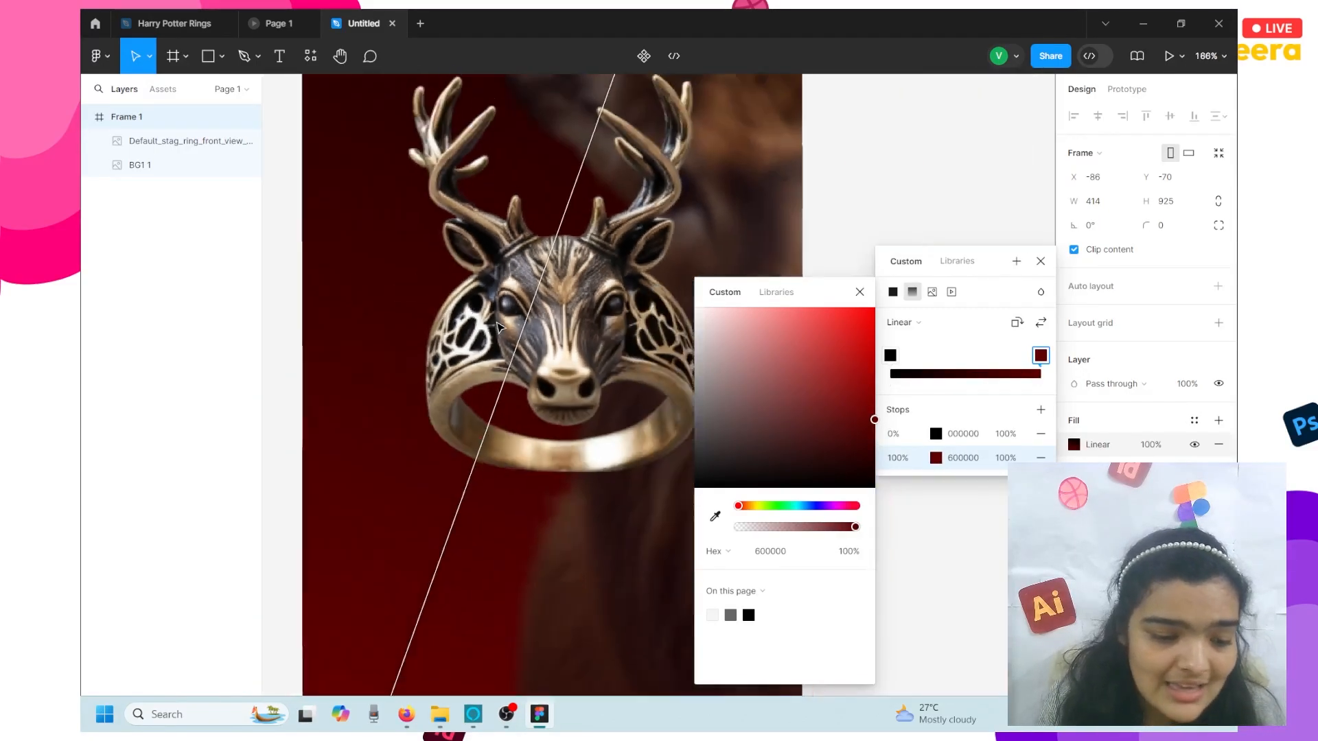
scroll(499, 323, "down", 4)
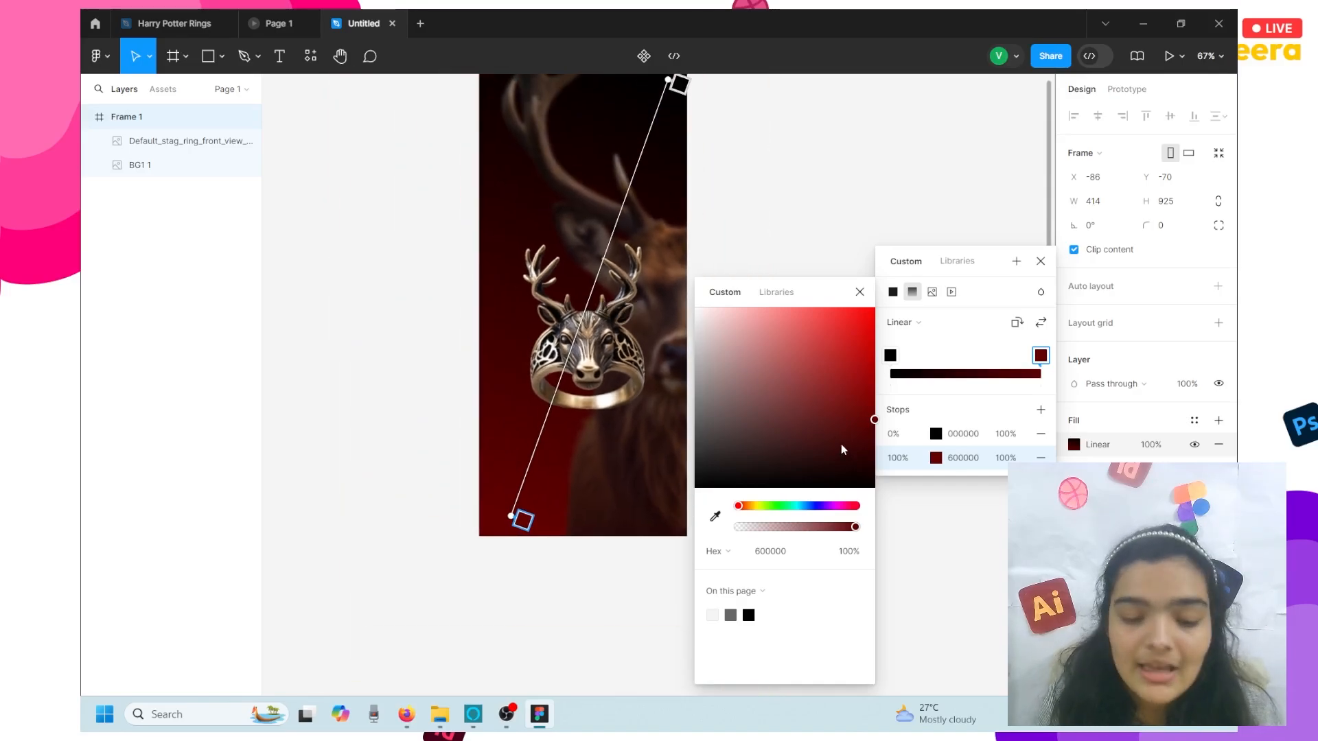
left_click(825, 511)
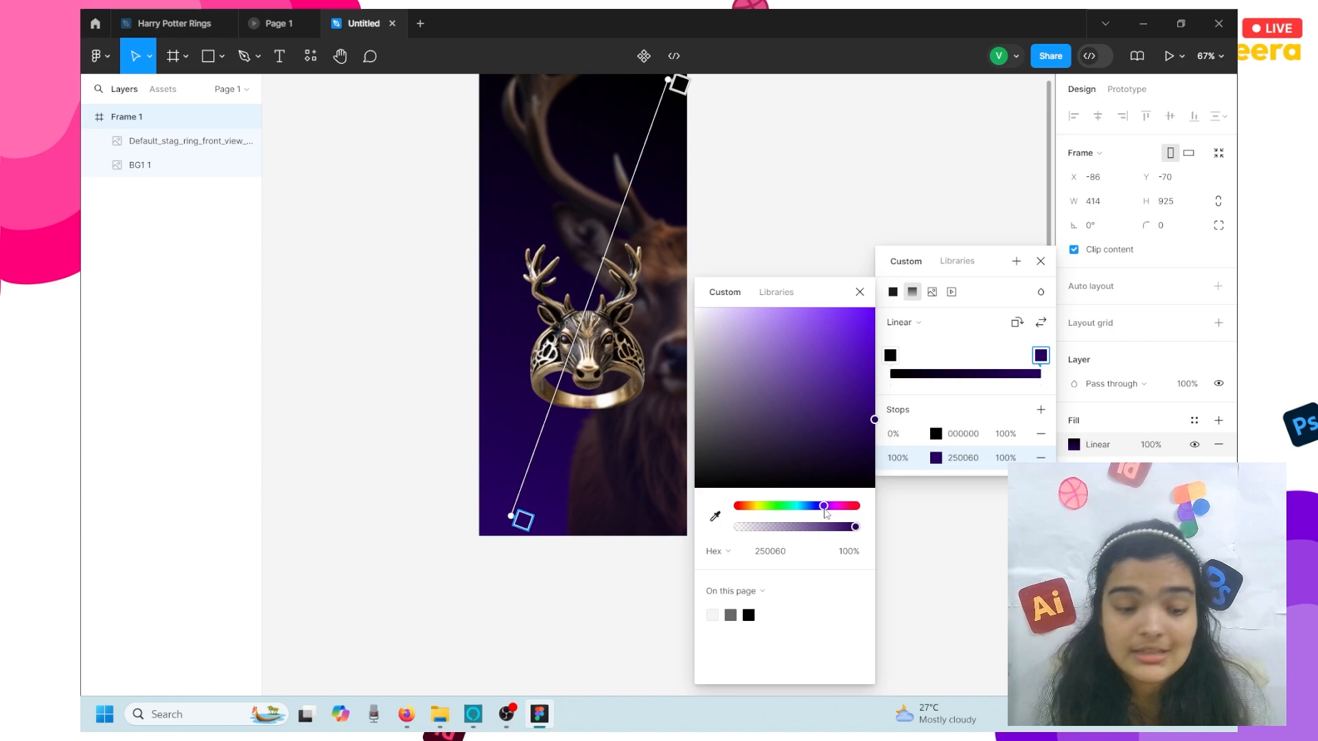
scroll(639, 492, "up", 3)
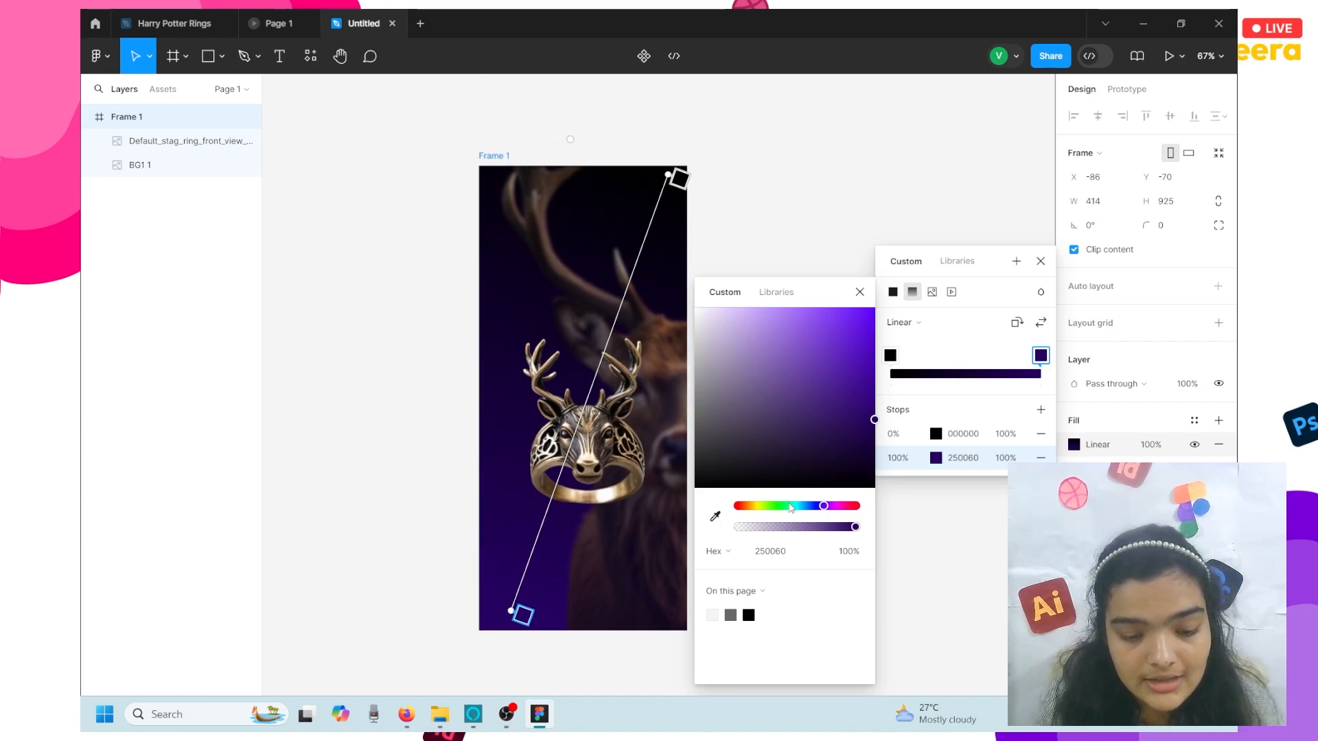
left_click(714, 516)
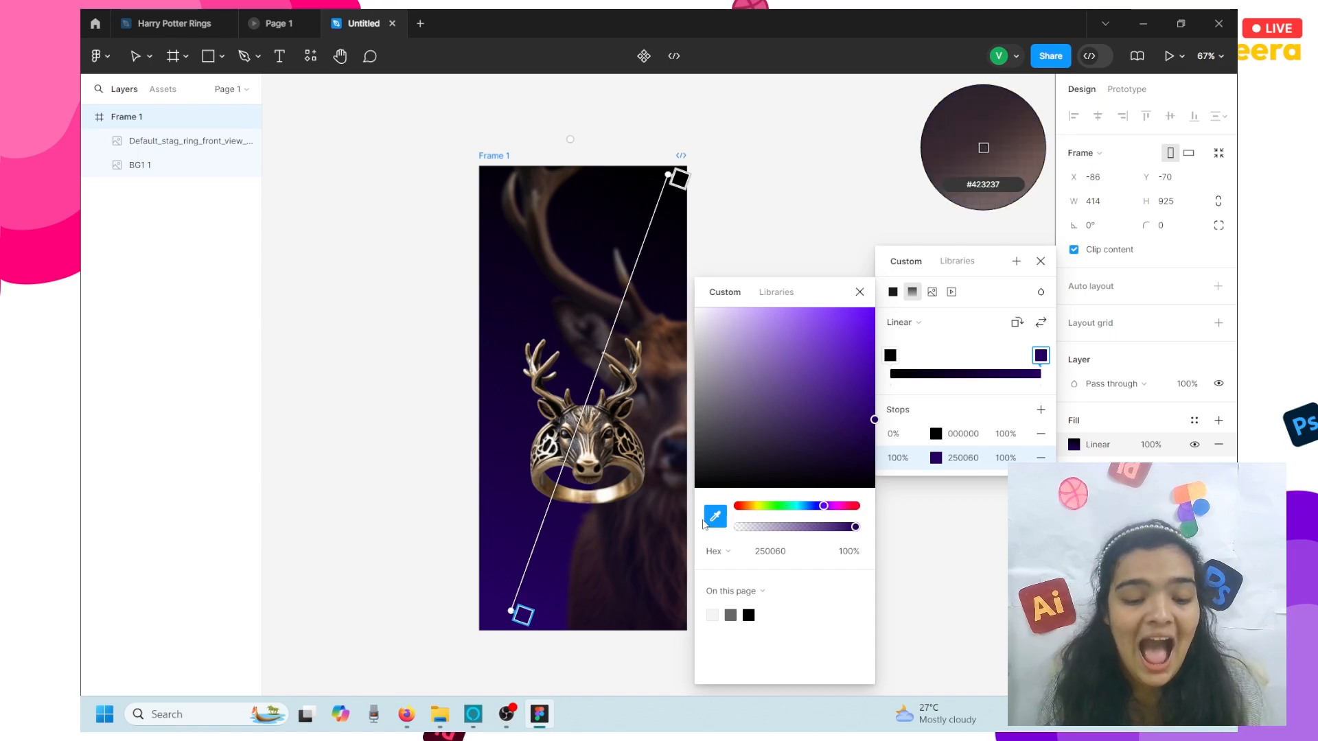
left_click(509, 321)
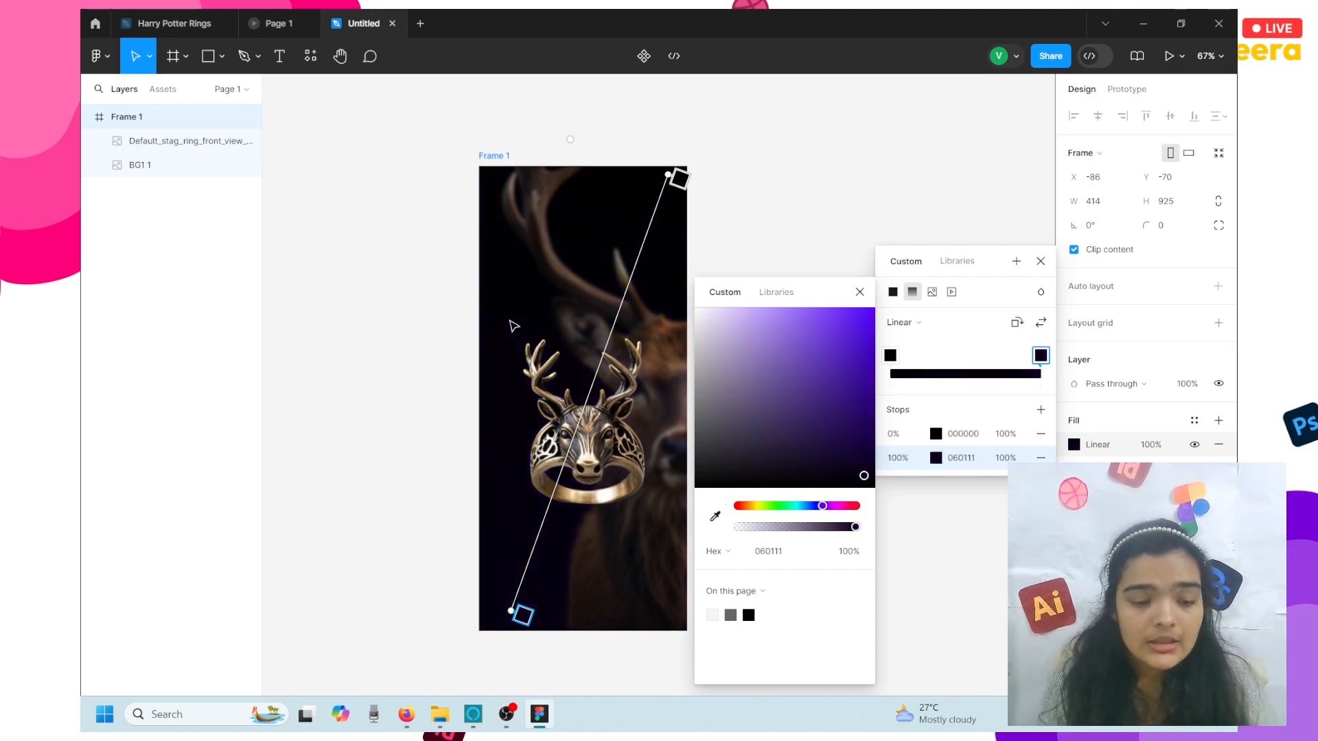
left_click_drag(827, 442, 883, 439)
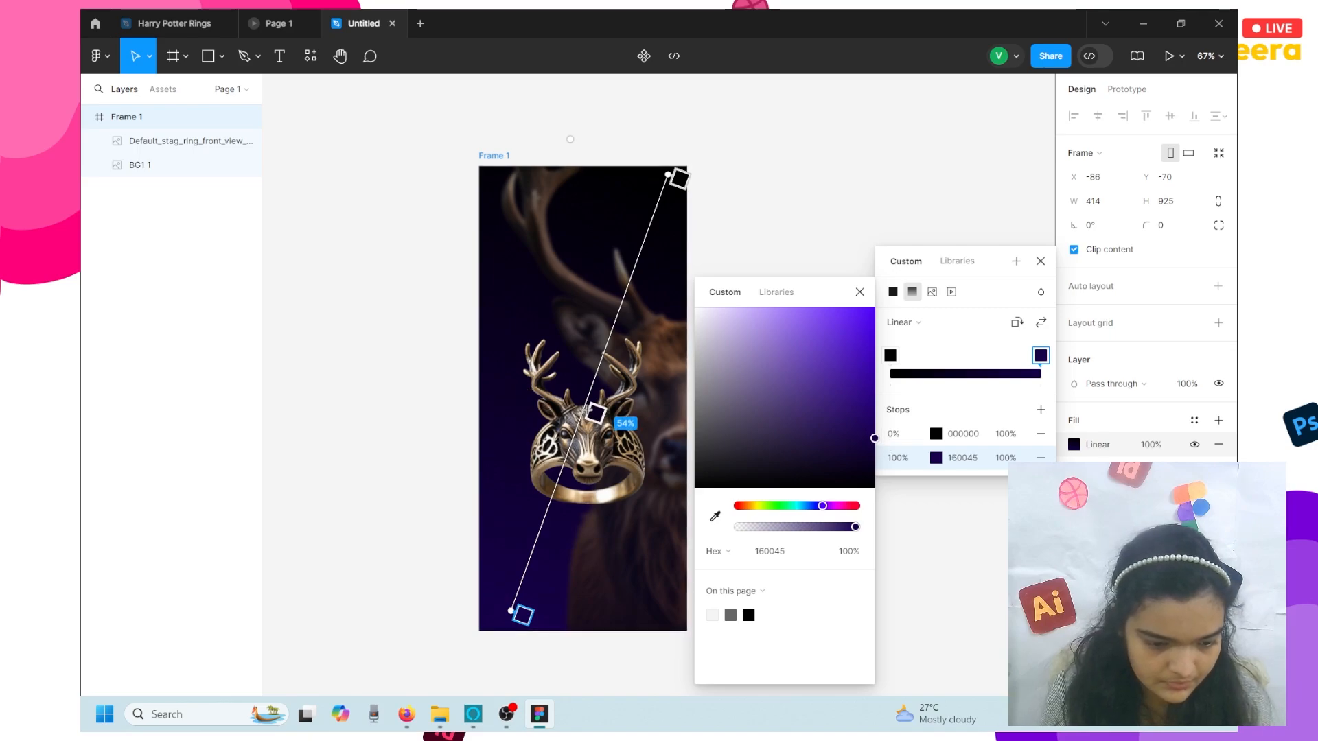
left_click_drag(588, 409, 620, 397)
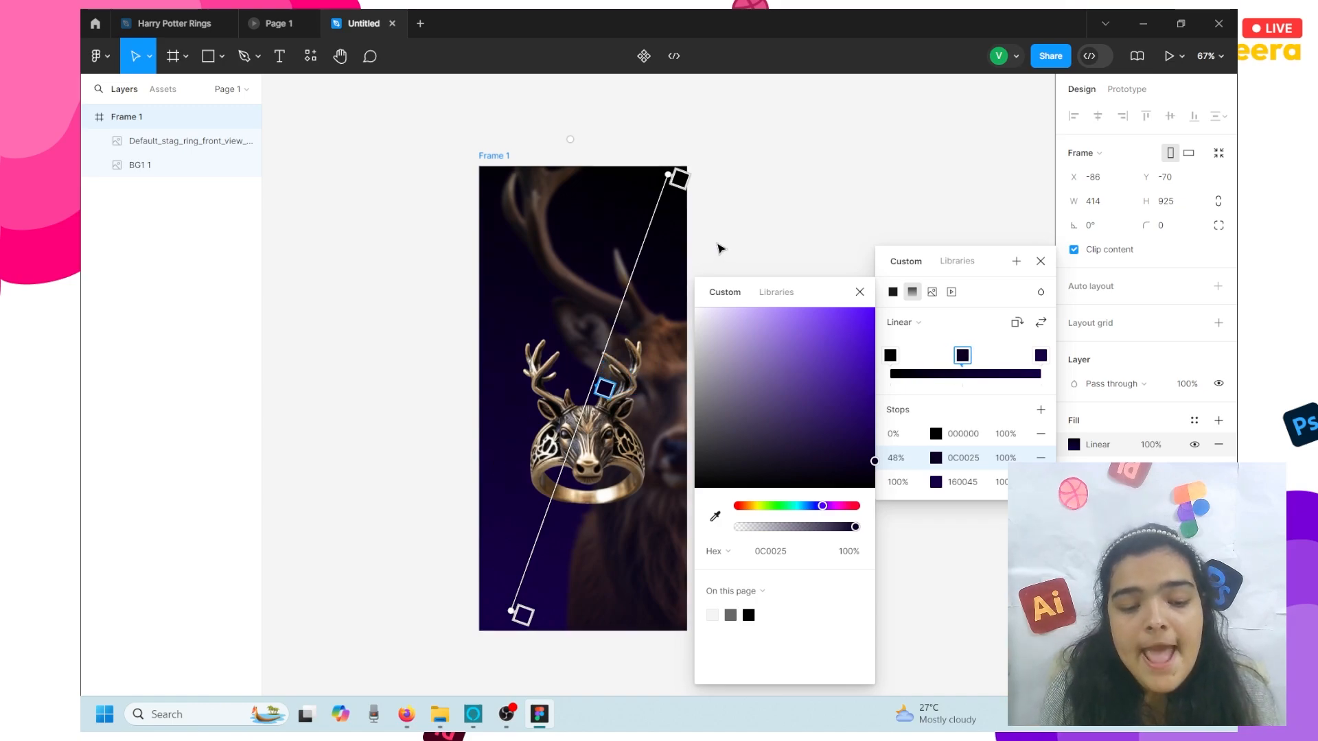
key("Escape")
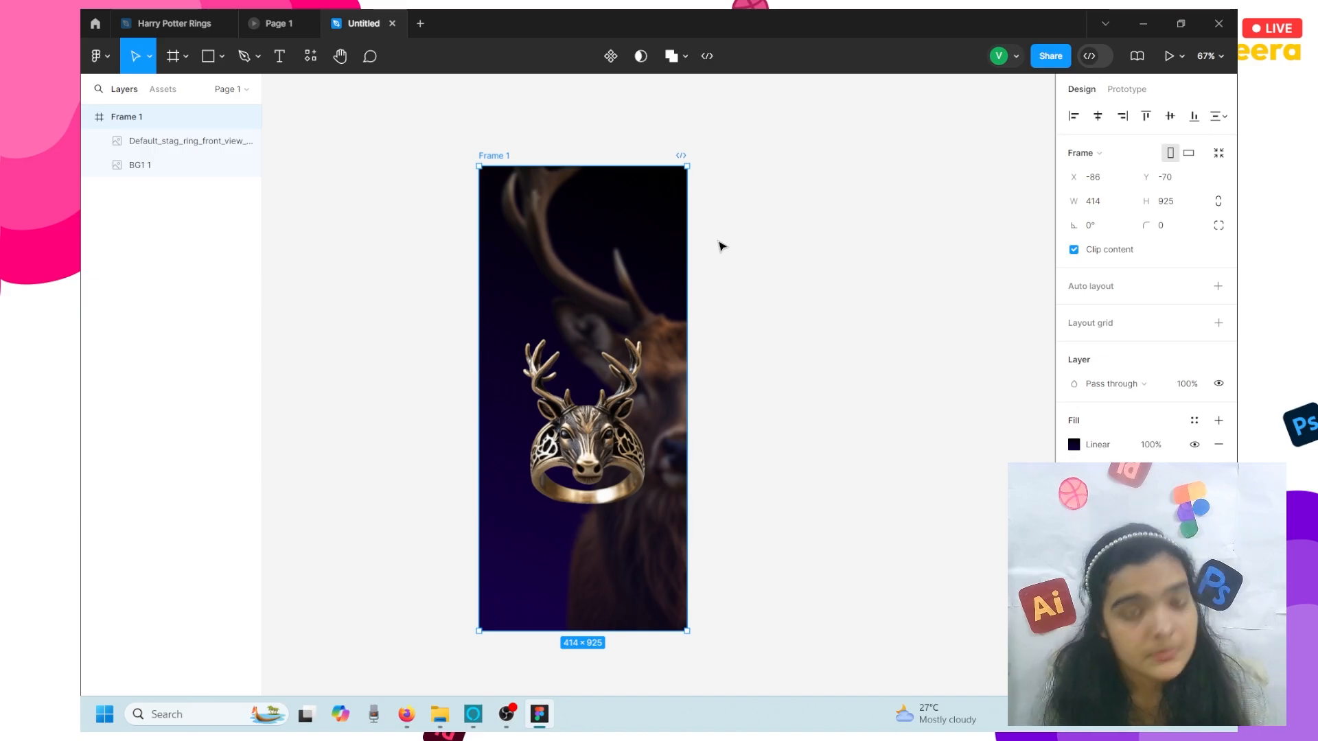
- Open POTTER.txt from folder 39, select the James Potter stag-ring paragraph, and return to Figma
left_click(442, 716)
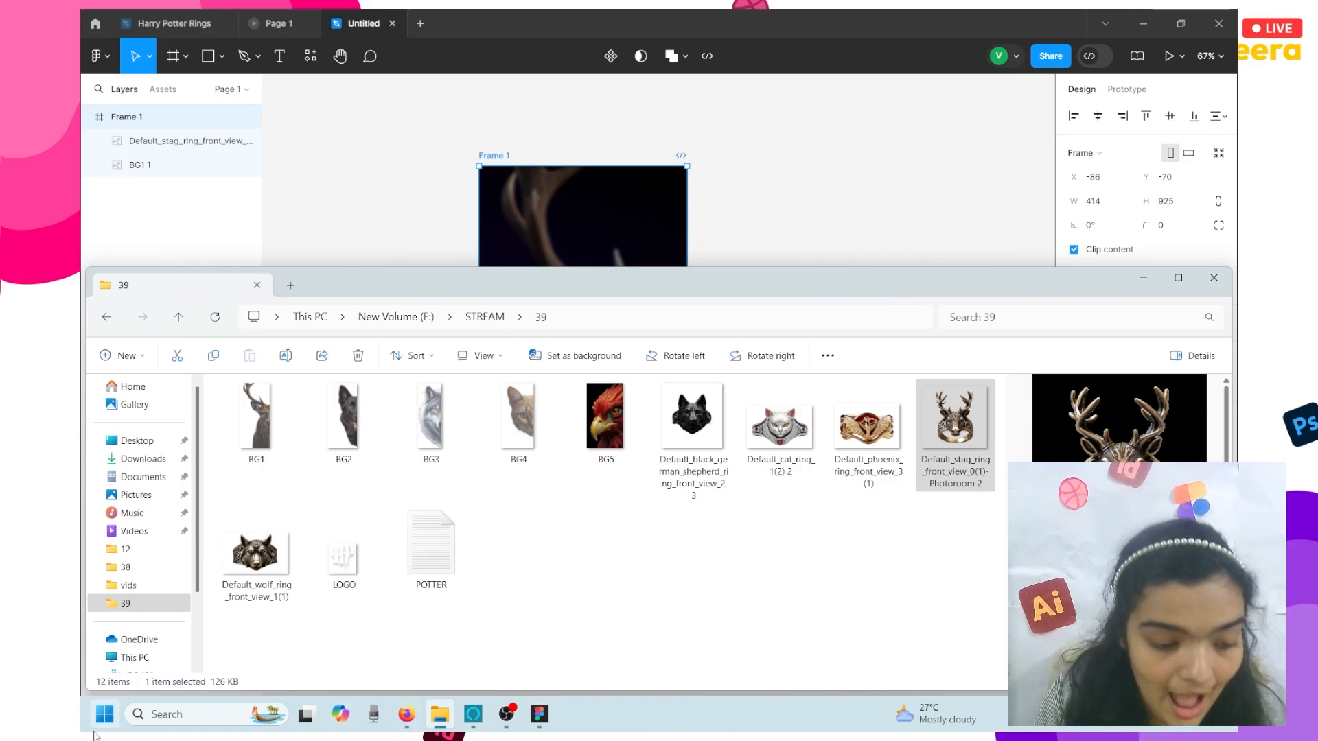
double_click(430, 549)
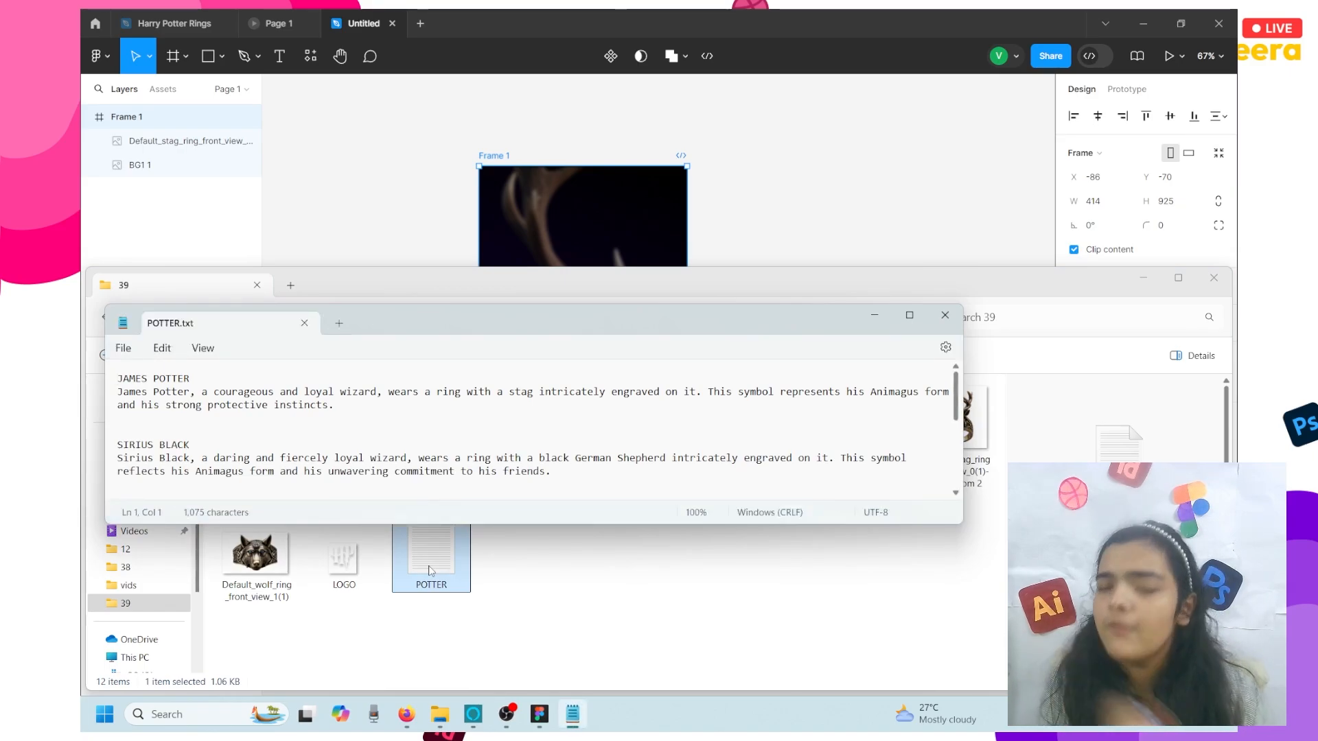
triple_click(211, 392)
double_click(210, 392)
triple_click(211, 392)
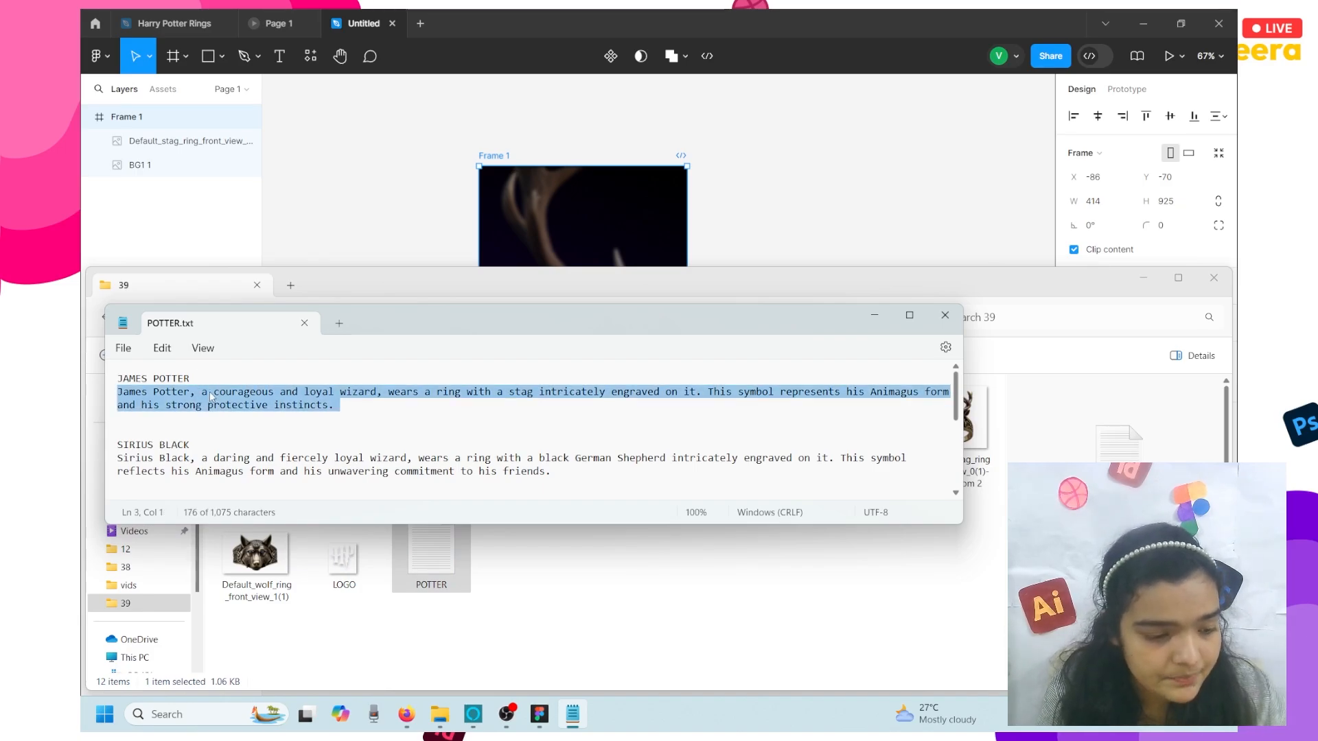
left_click(372, 236)
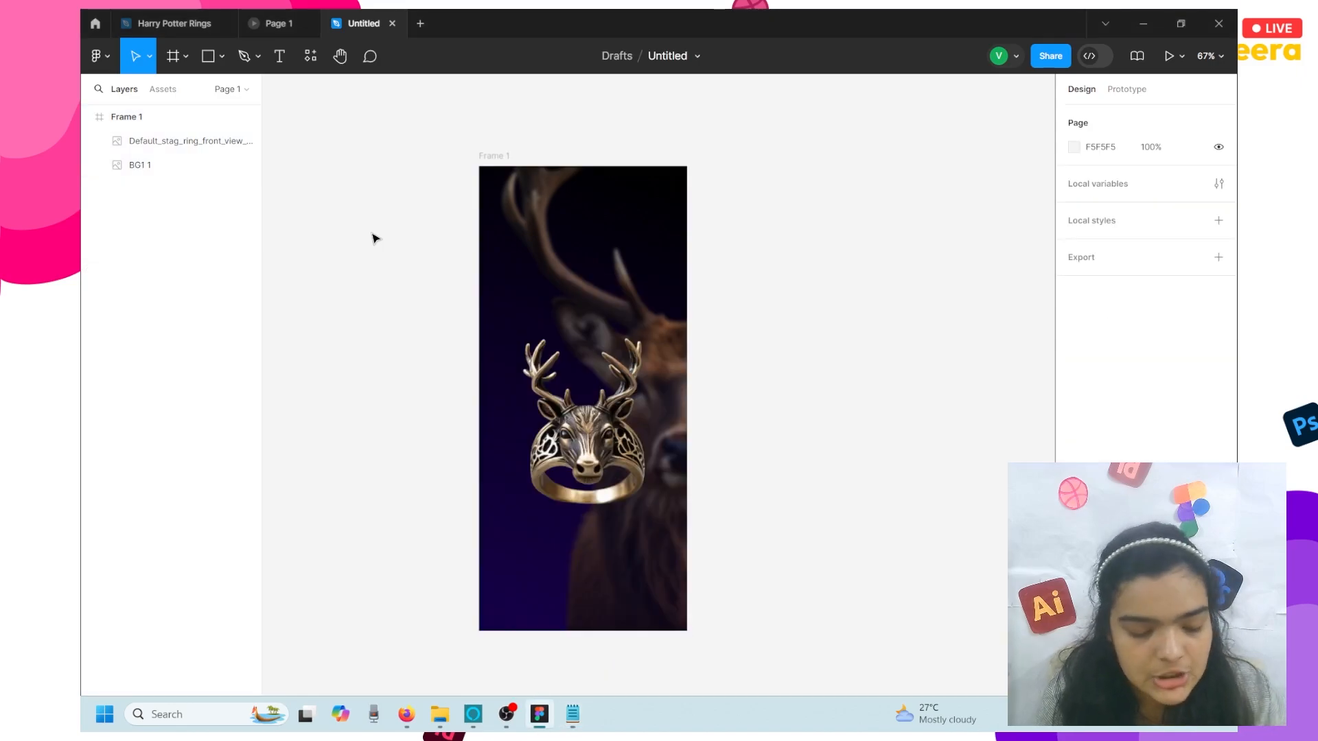
- Paste the James Potter description and place it to the right of Frame 1
key("ctrl+v")
left_click_drag(450, 392, 750, 373)
scroll(750, 373, "right", 3)
left_click(638, 277)
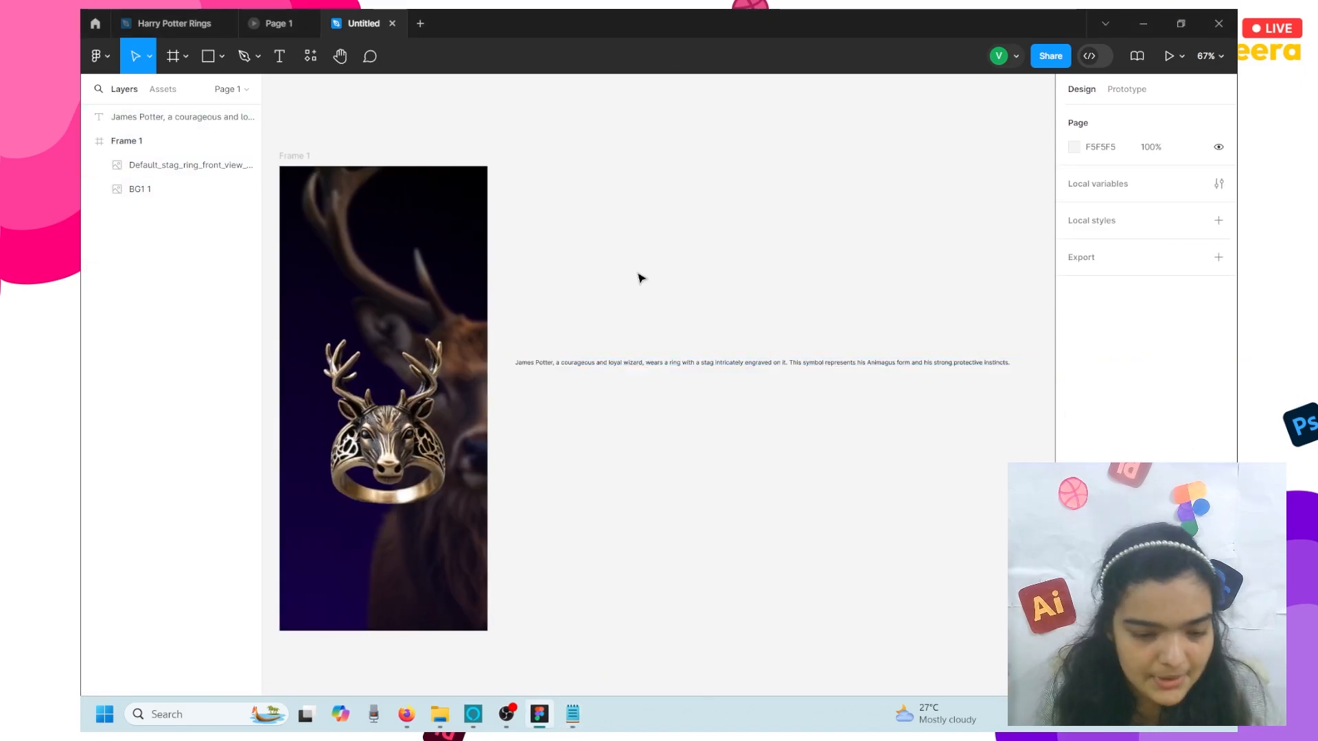
- Add a James Potter name text layer above the description and set its case to uppercase
left_click(281, 58)
left_click(535, 317)
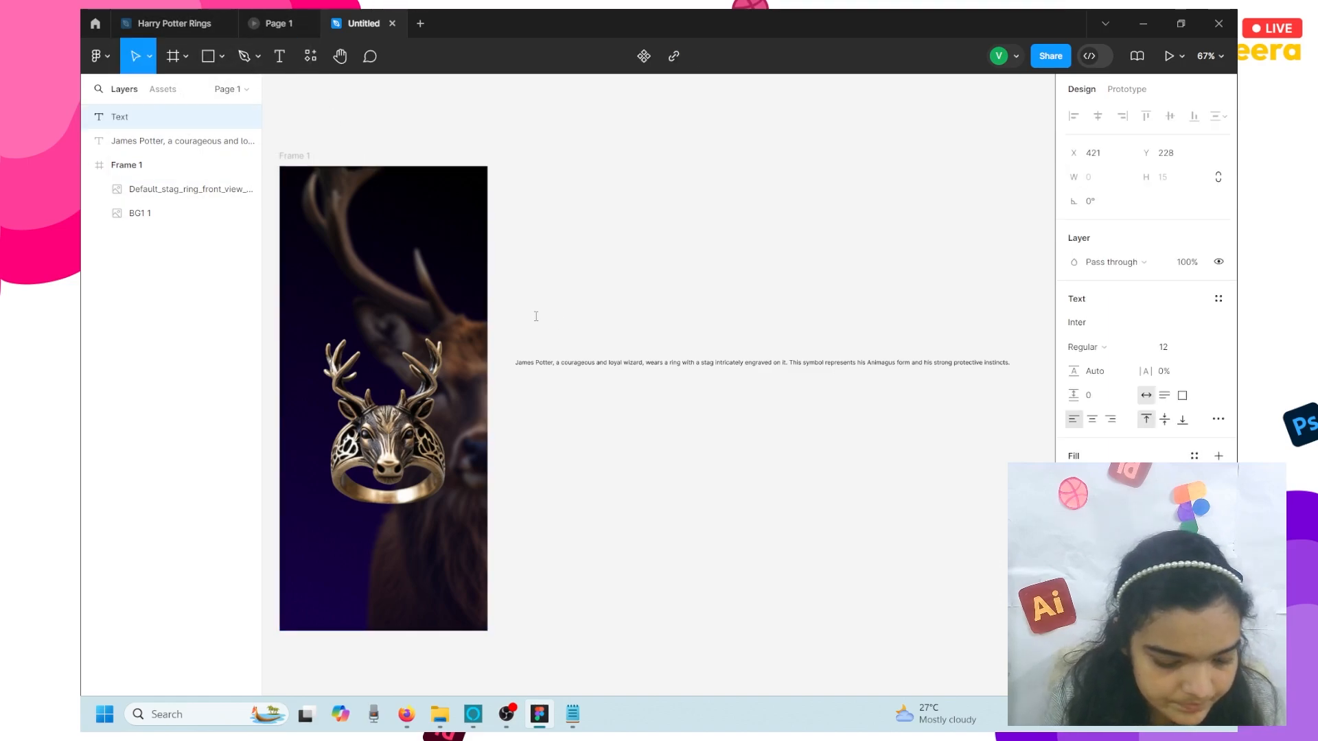
type("james potter")
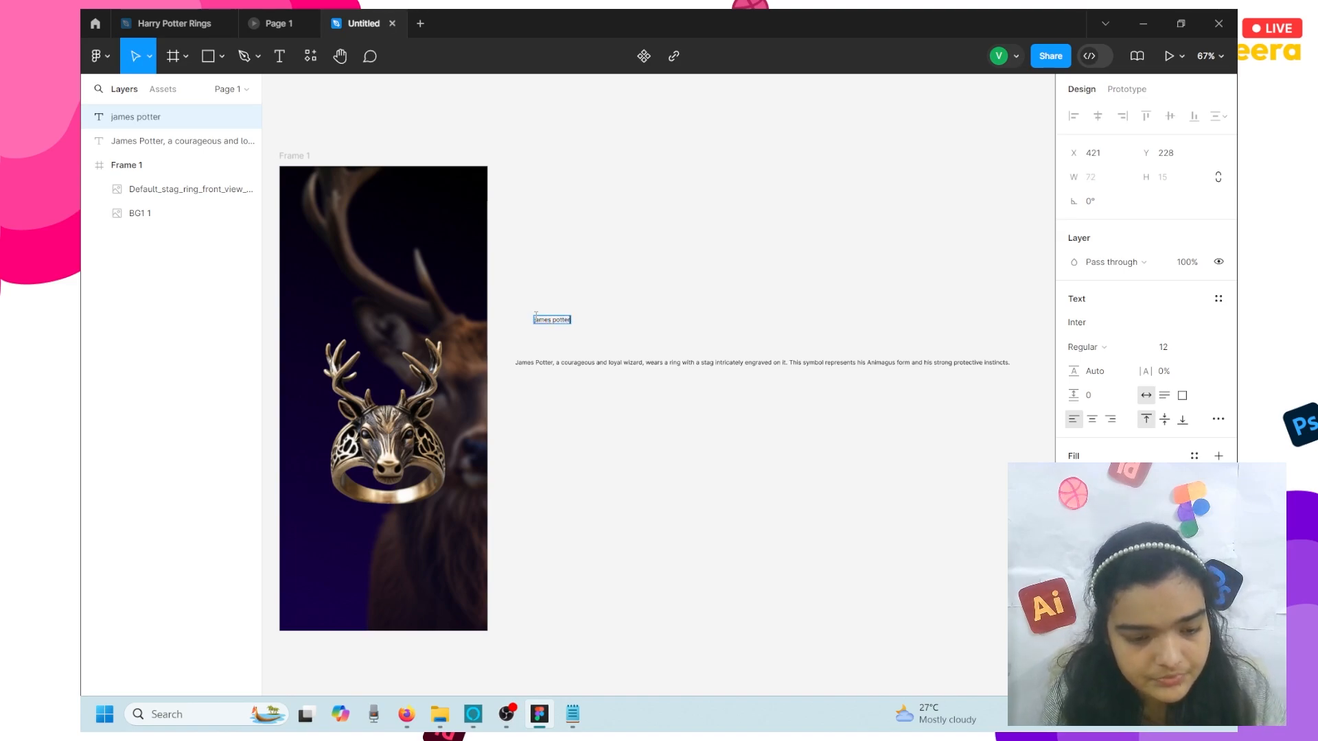
key("Escape")
scroll(571, 321, "up", 5)
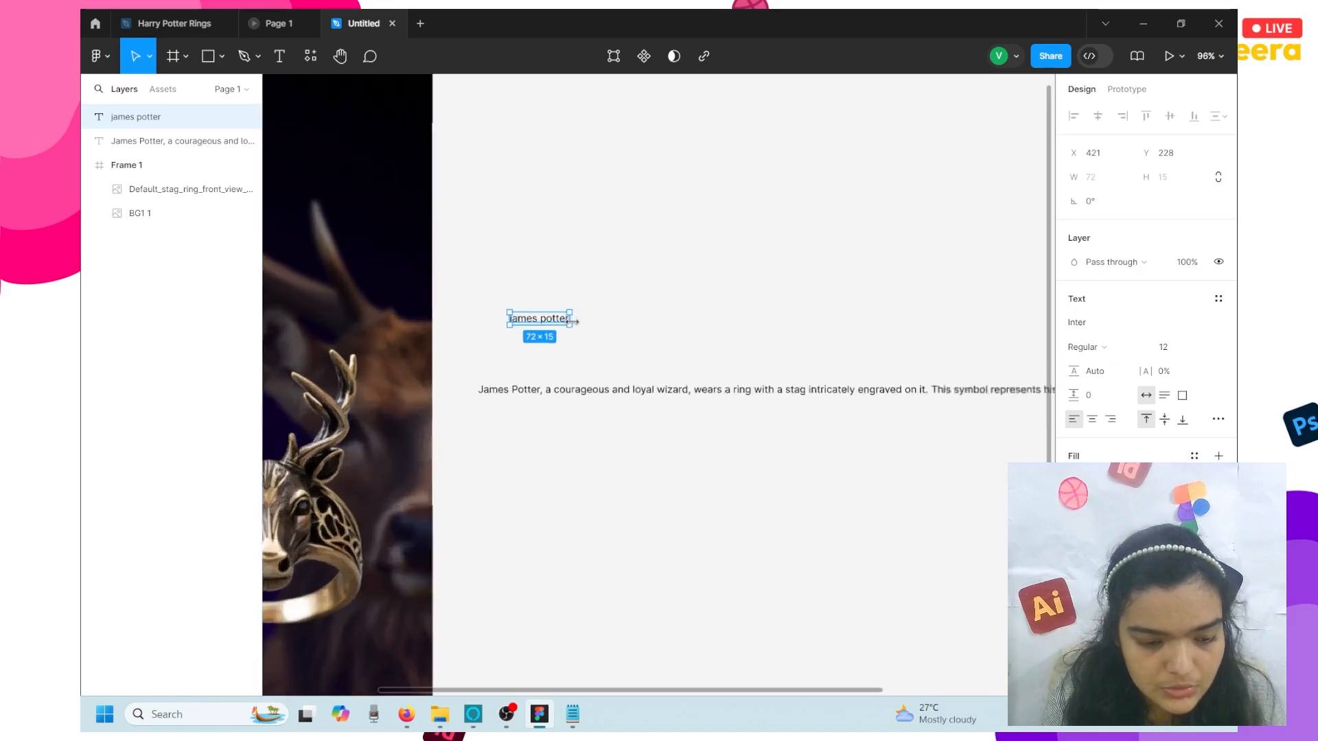
scroll(572, 321, "up", 5)
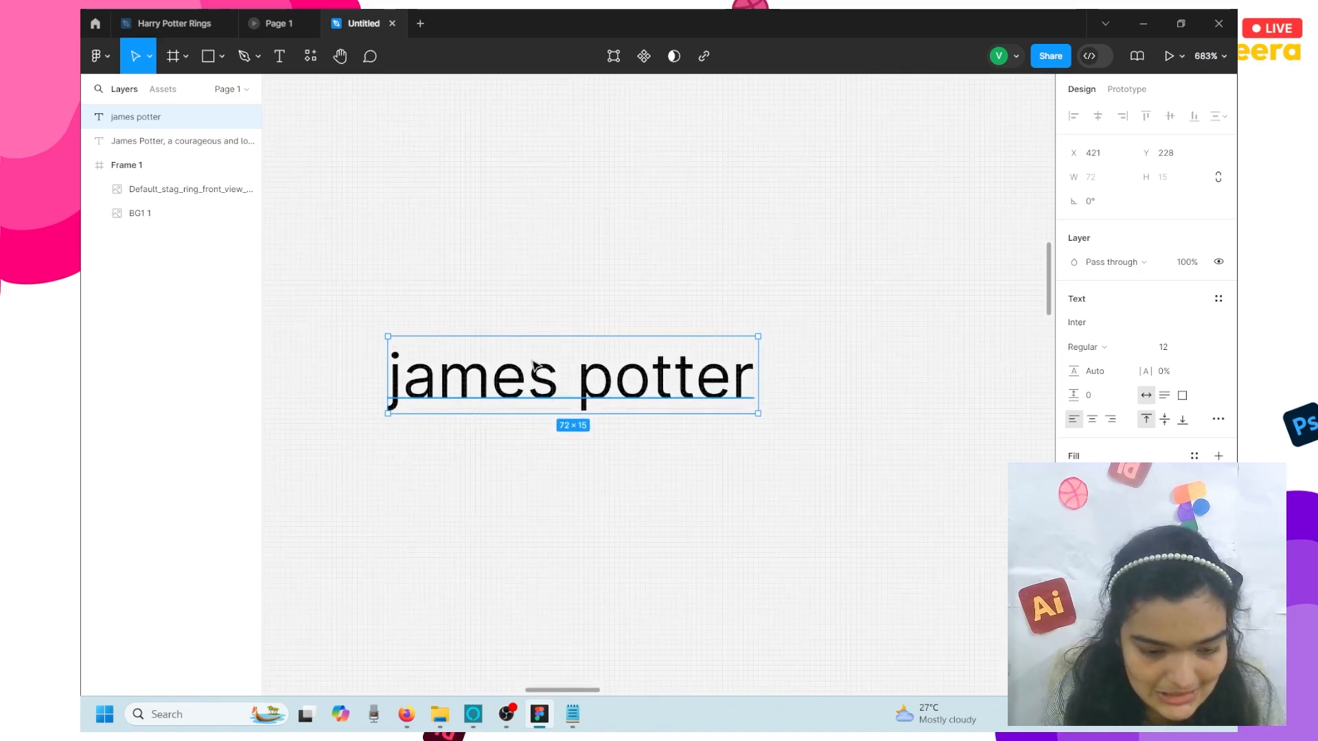
left_click(1218, 419)
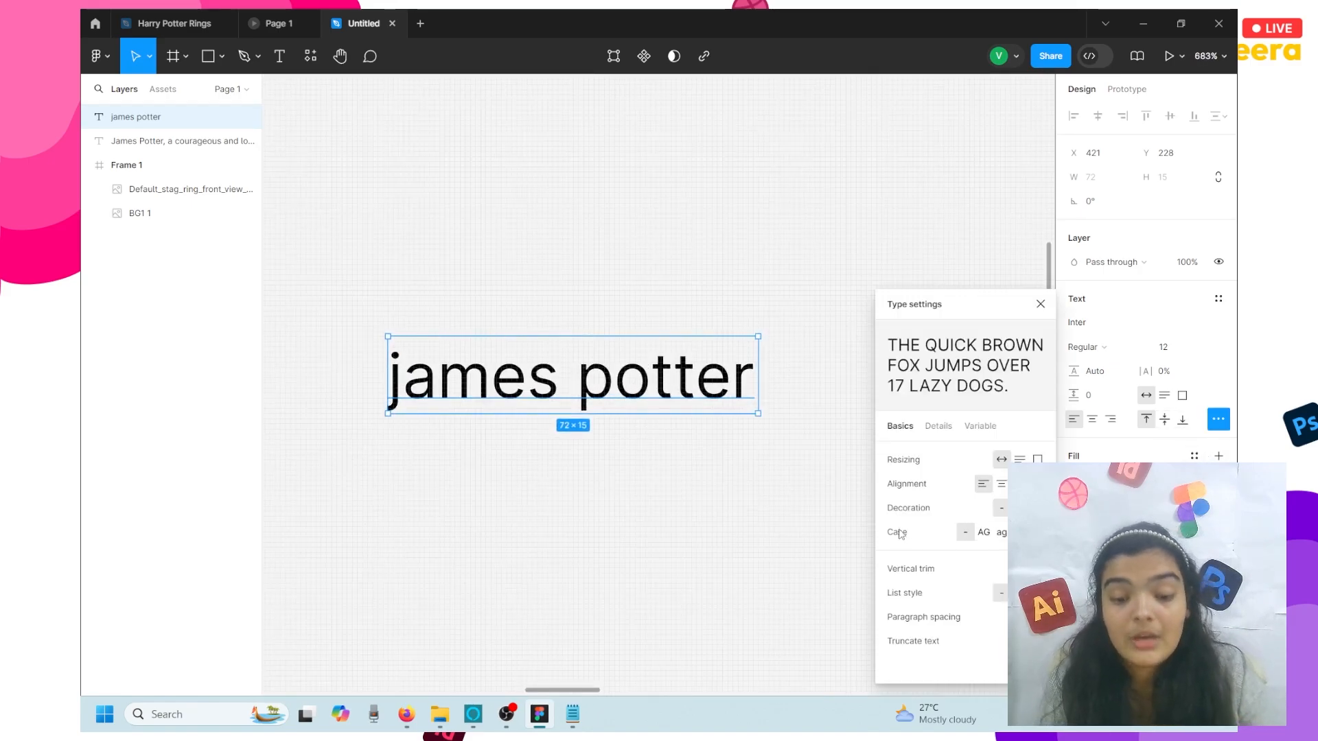
left_click(984, 535)
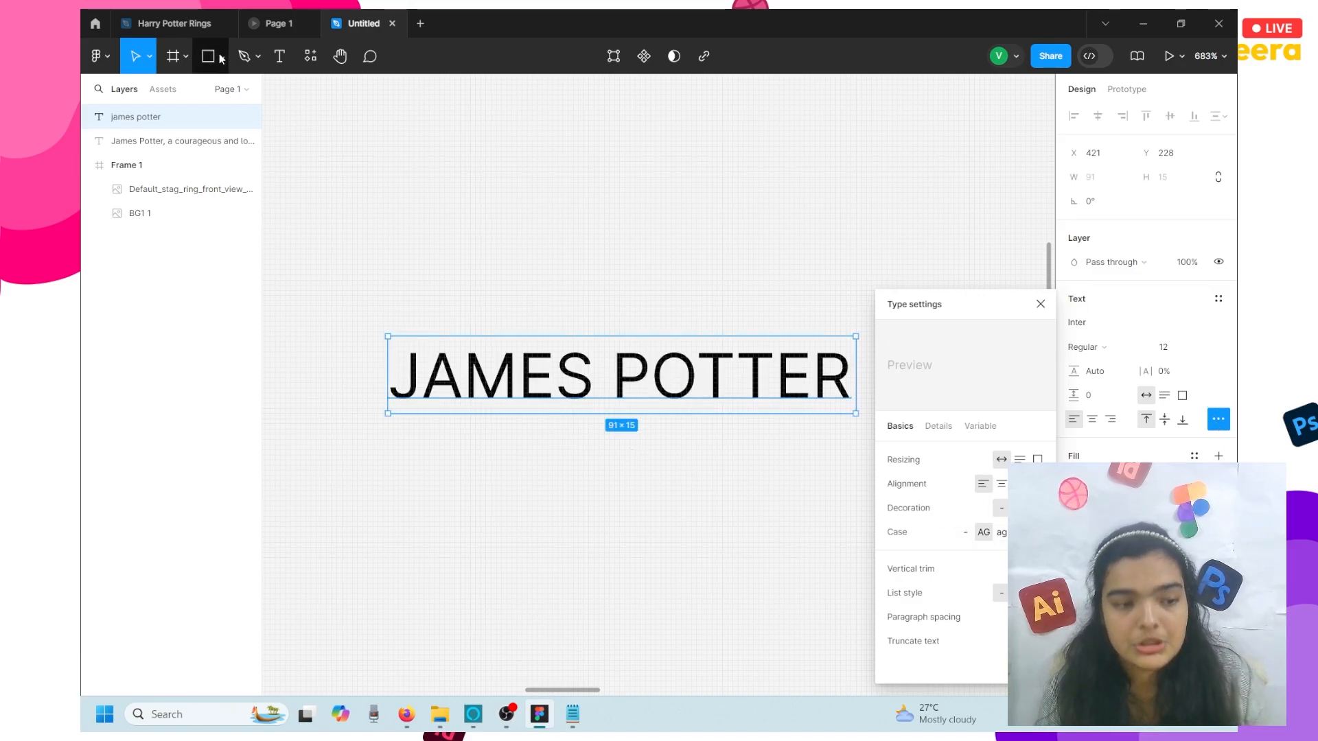
left_click(172, 23)
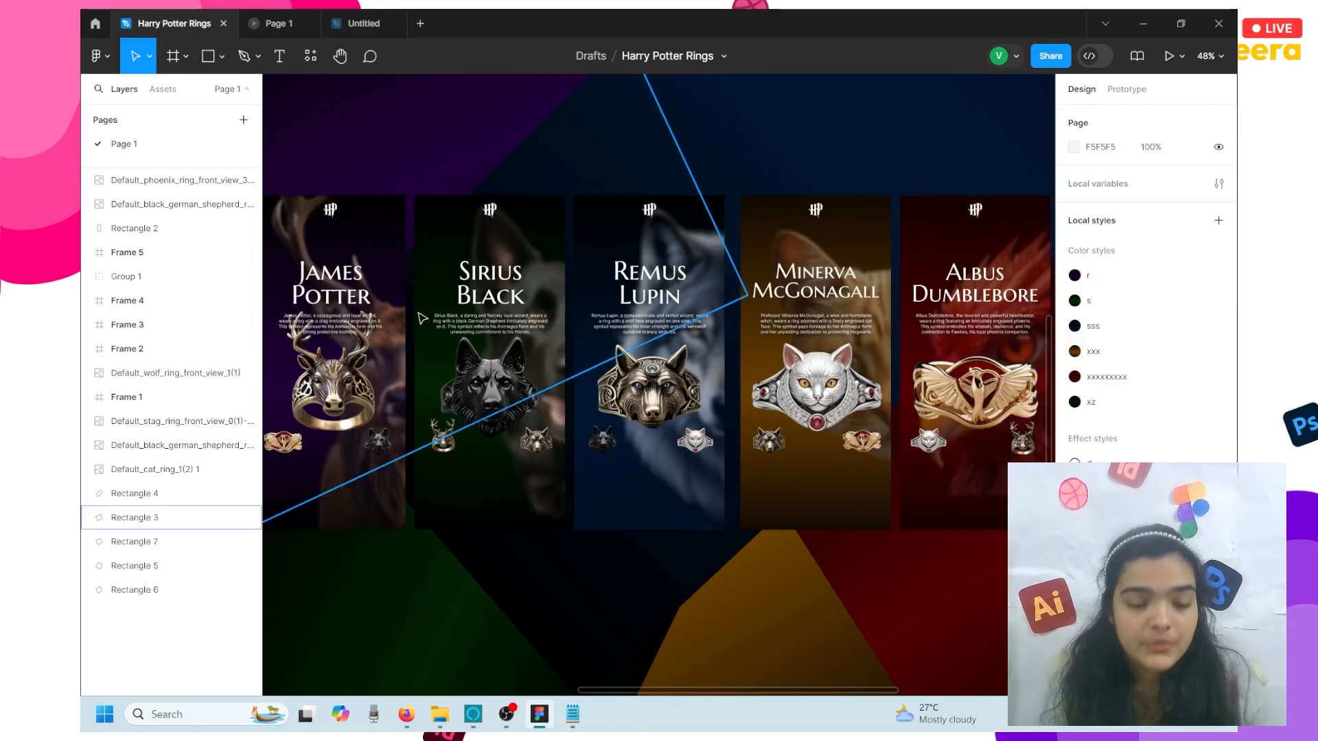
- Present the ring prototype and click through the James Potter, Sirius Black and Remus Lupin screens
left_click(282, 17)
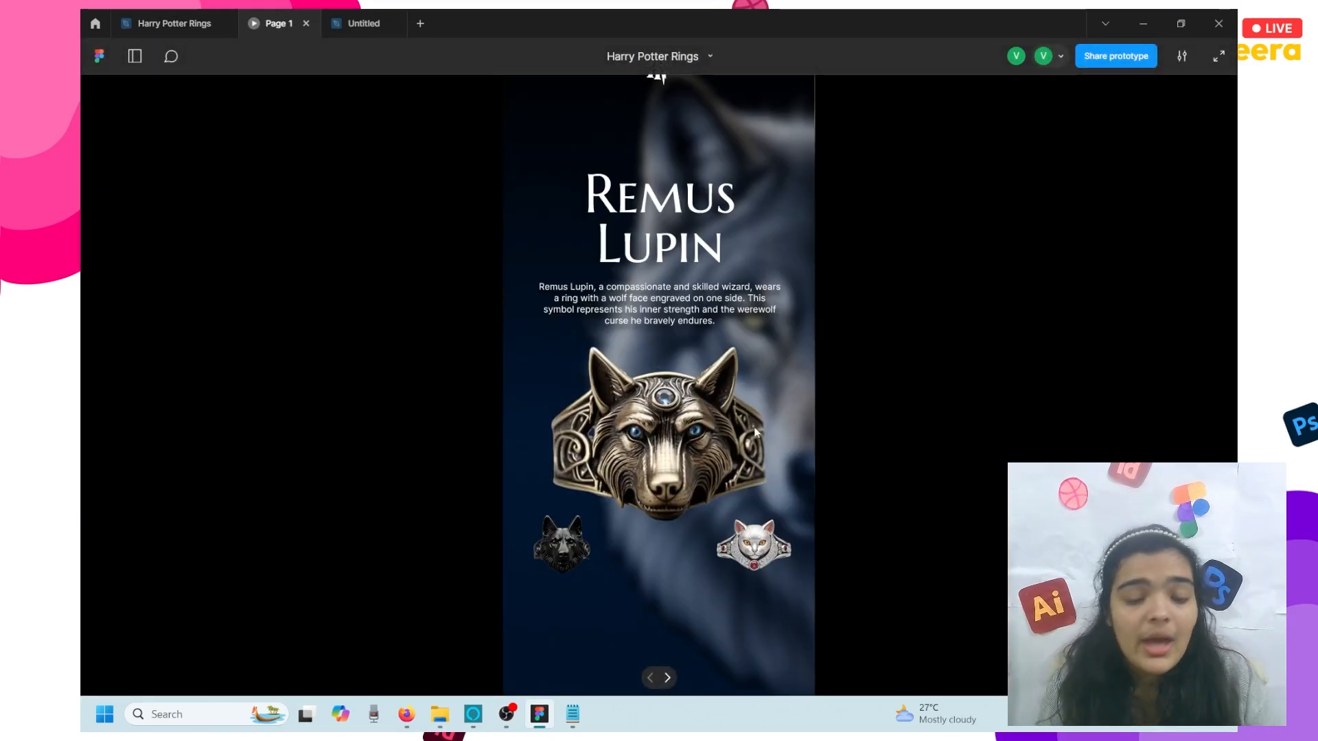
left_click(777, 559)
left_click(777, 559)
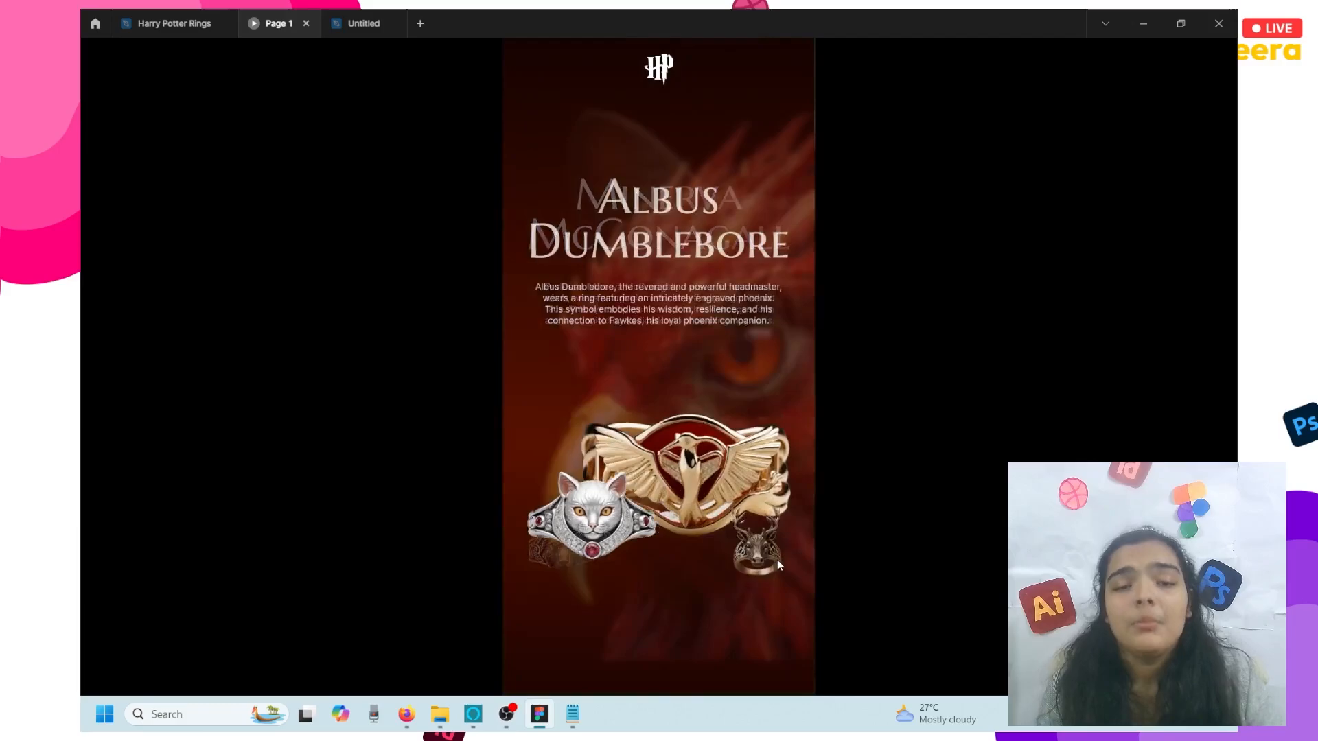
left_click(777, 558)
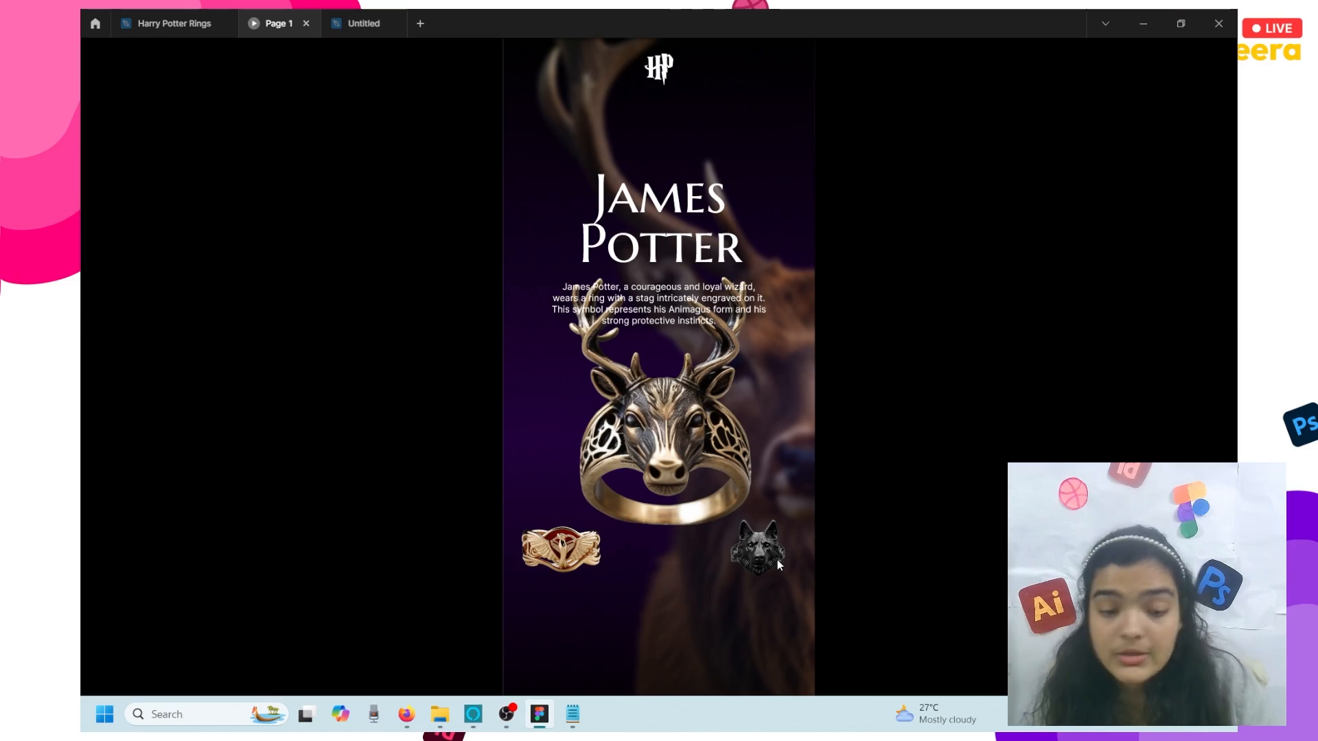
left_click(777, 559)
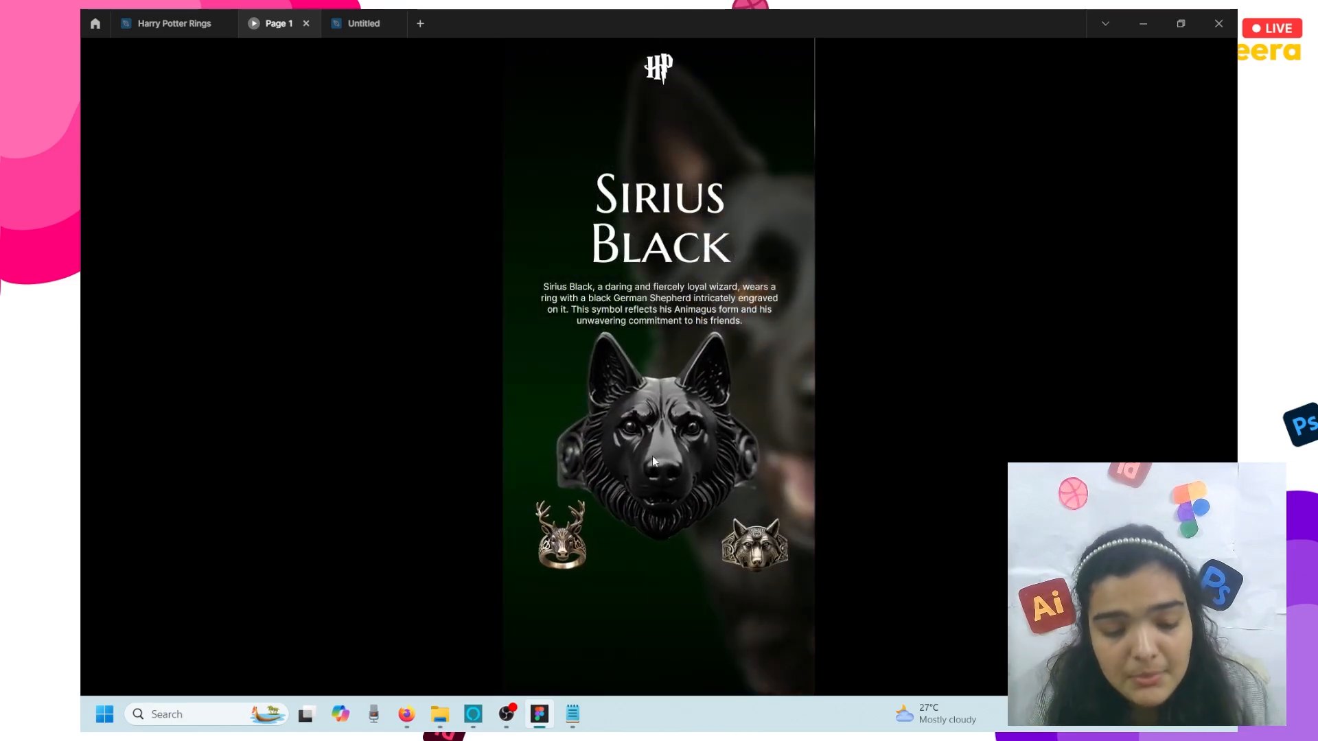
left_click(735, 547)
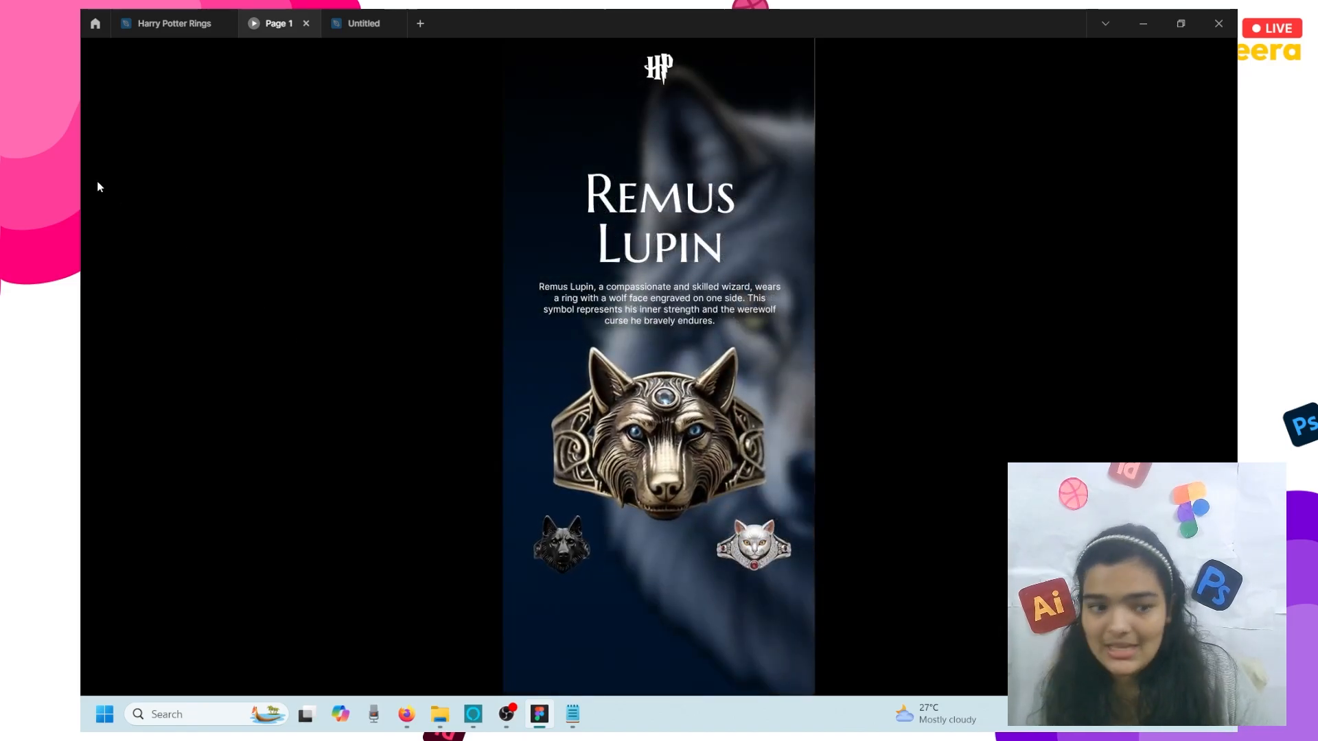
- Inspect the Remus Lupin heading and German shepherd background in Harry Potter Rings, then return to Untitled
left_click(175, 23)
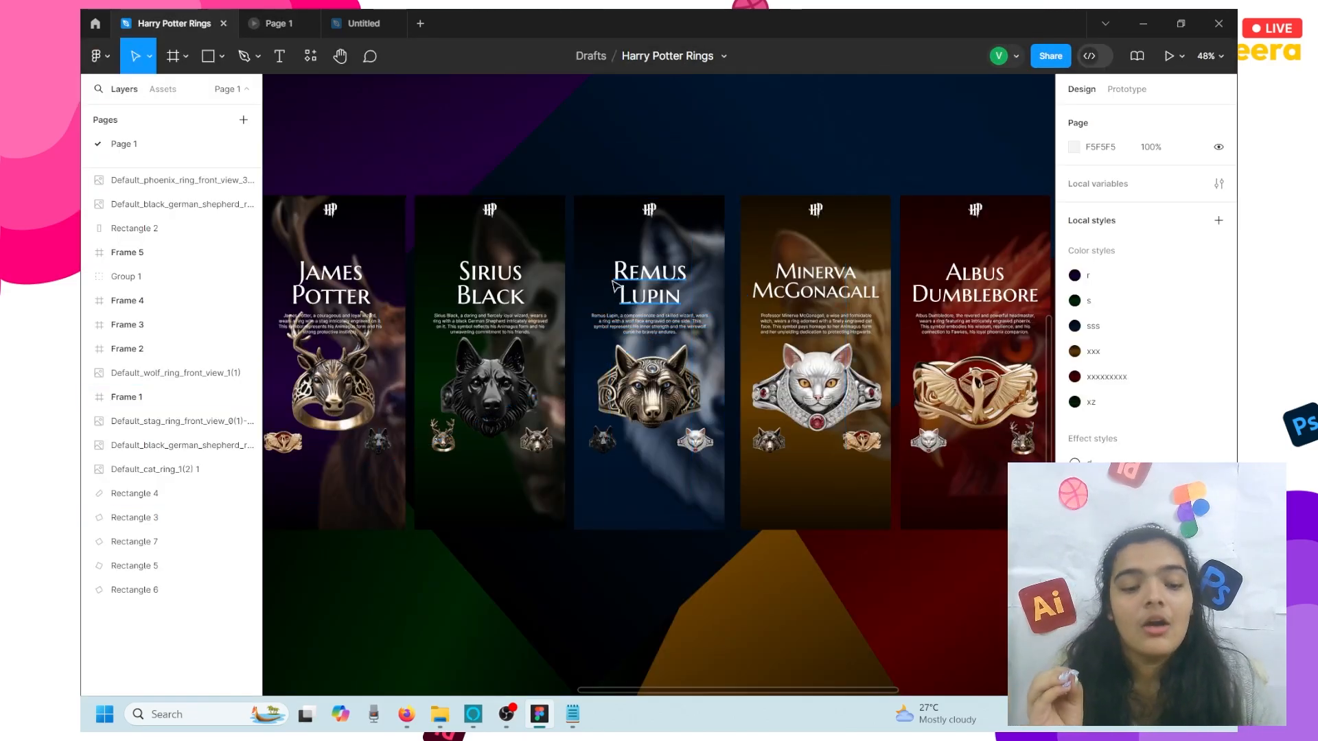
left_click(615, 287)
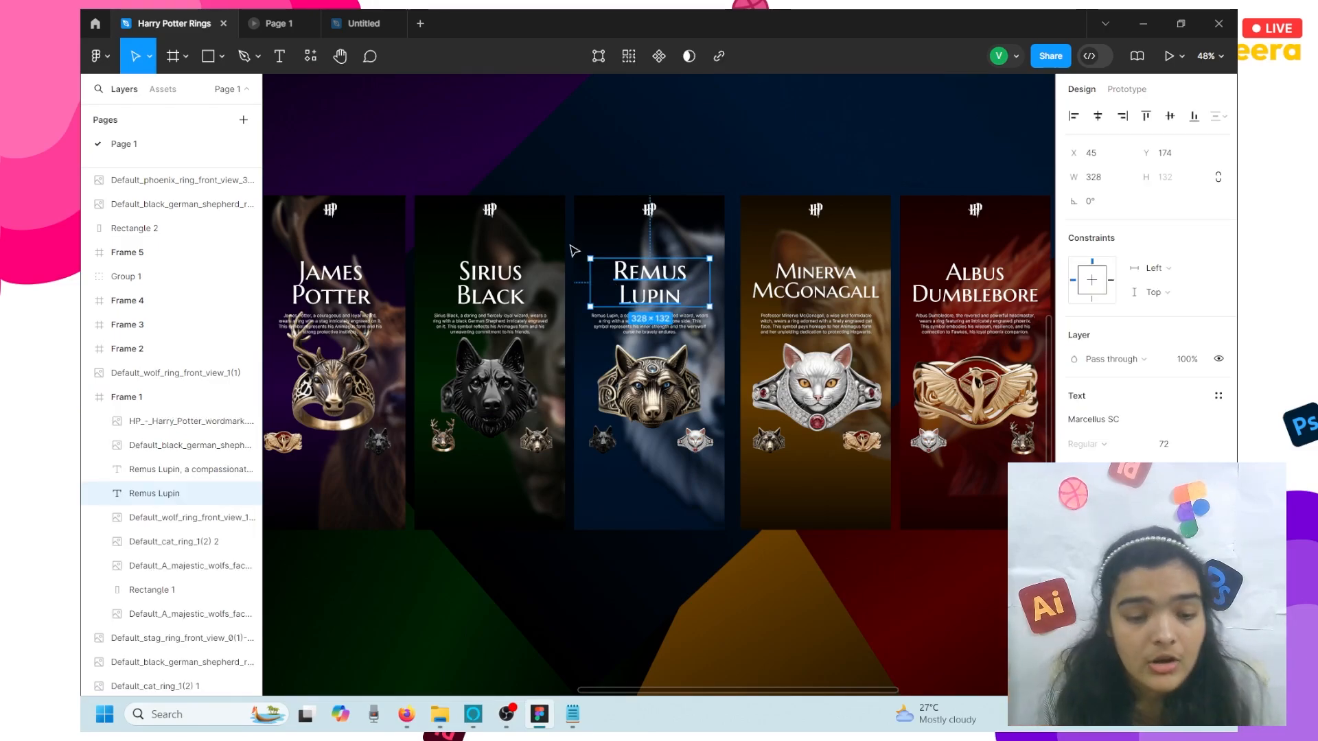
left_click(364, 23)
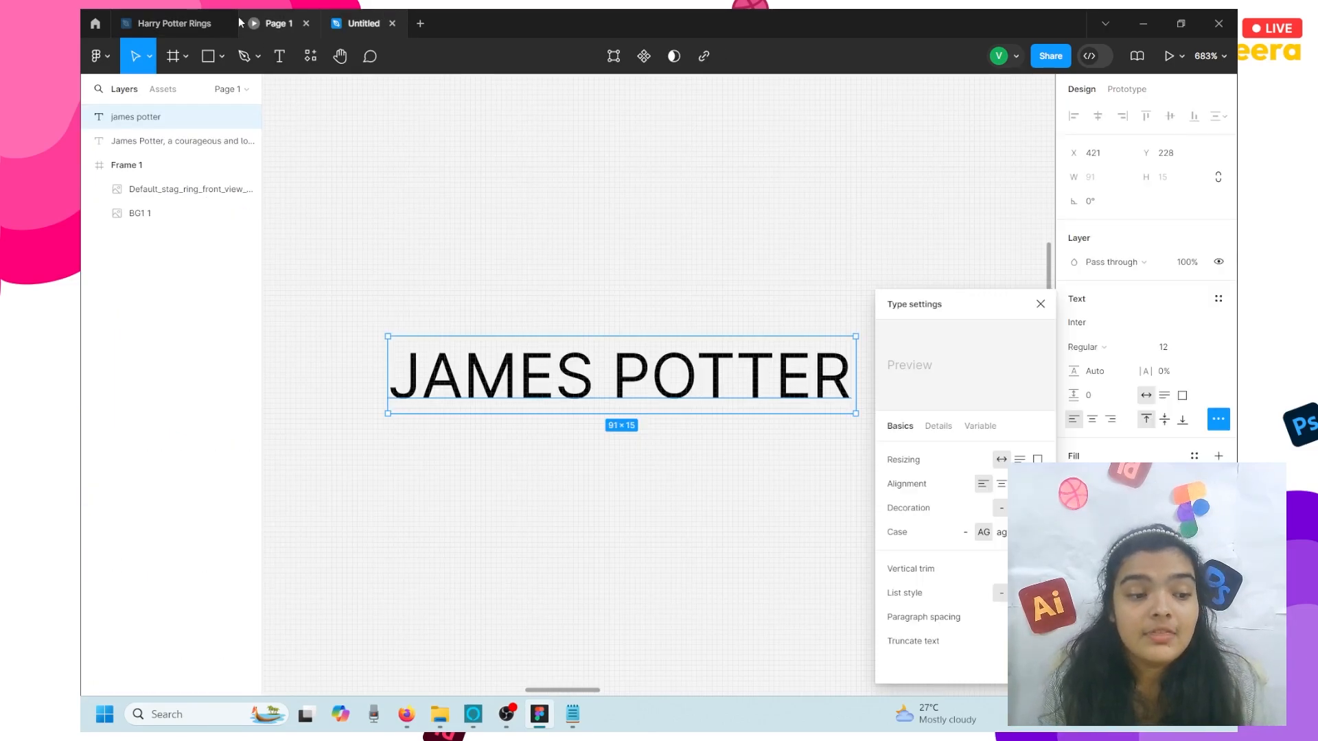
left_click(174, 23)
left_click(143, 201)
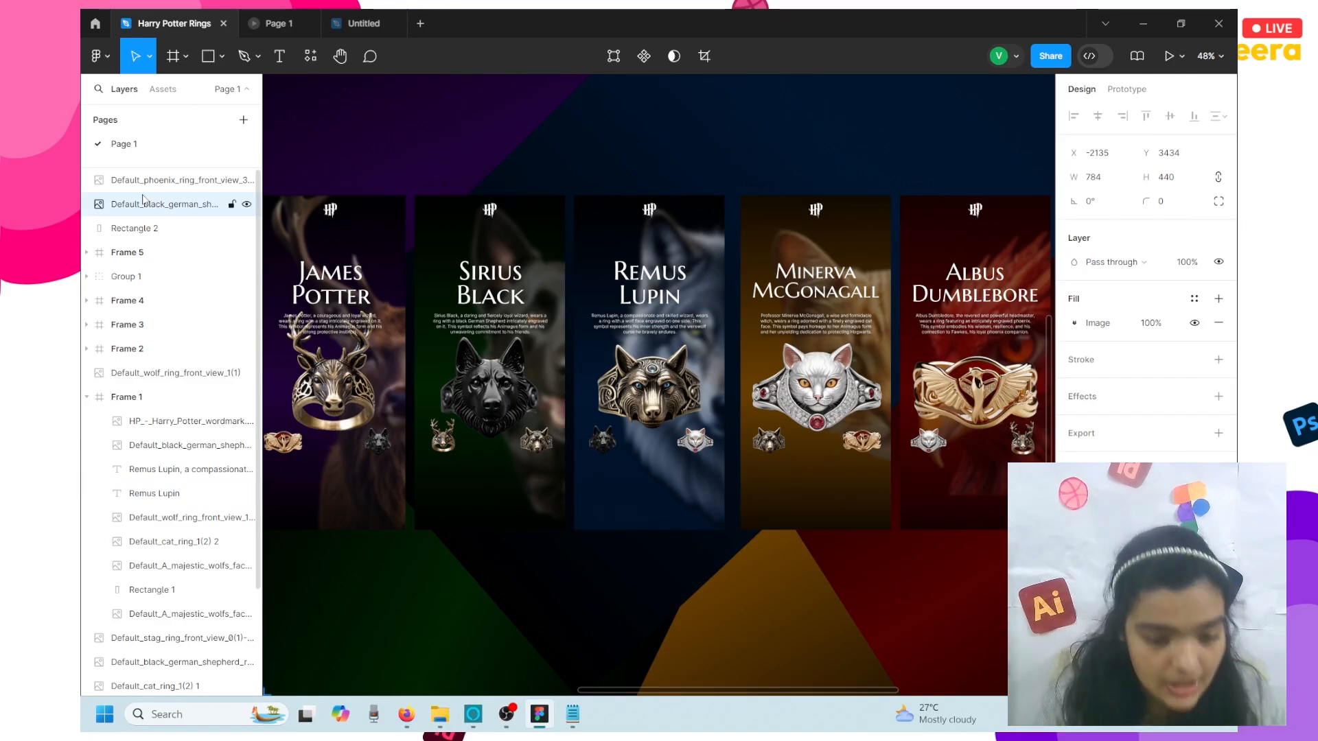
left_click(337, 16)
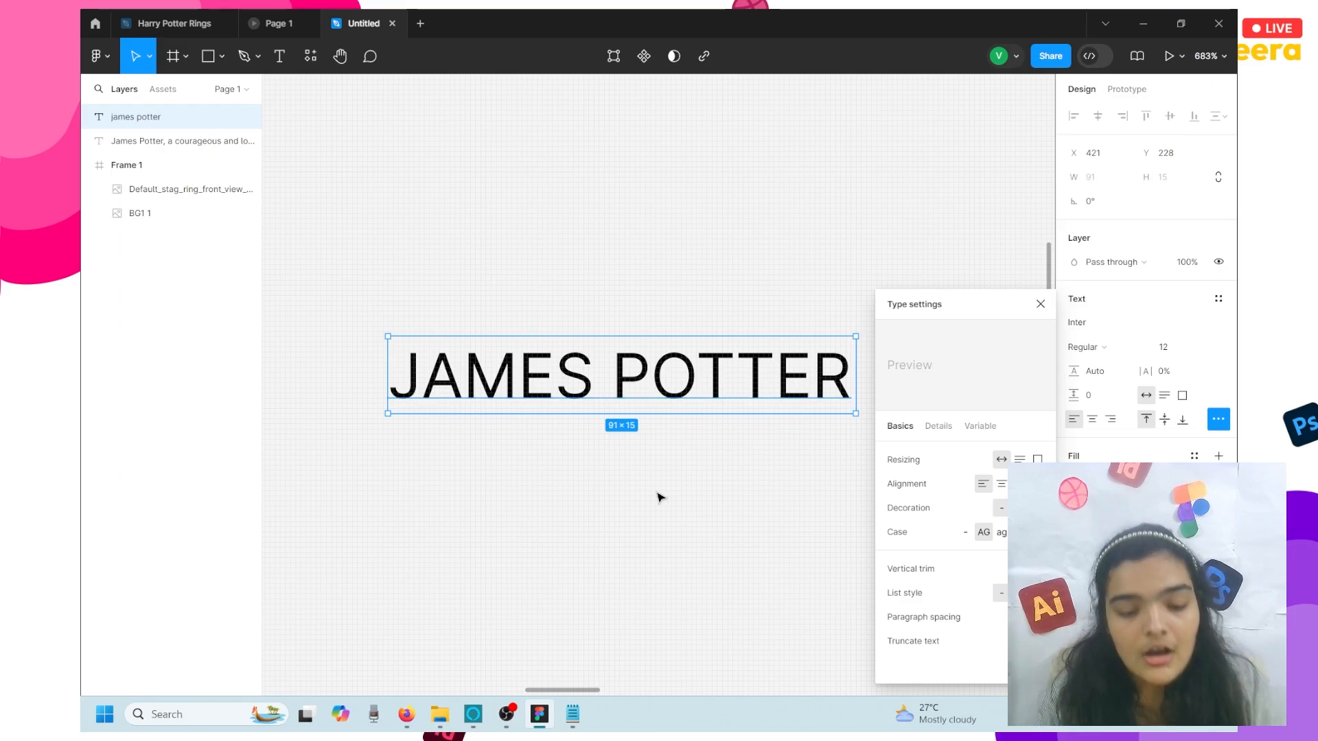
scroll(657, 494, "down", 3)
- Make the JAMES POTTER text white (FFFFFF) and move it into Frame 1 above the ring
scroll(587, 475, "down", 10)
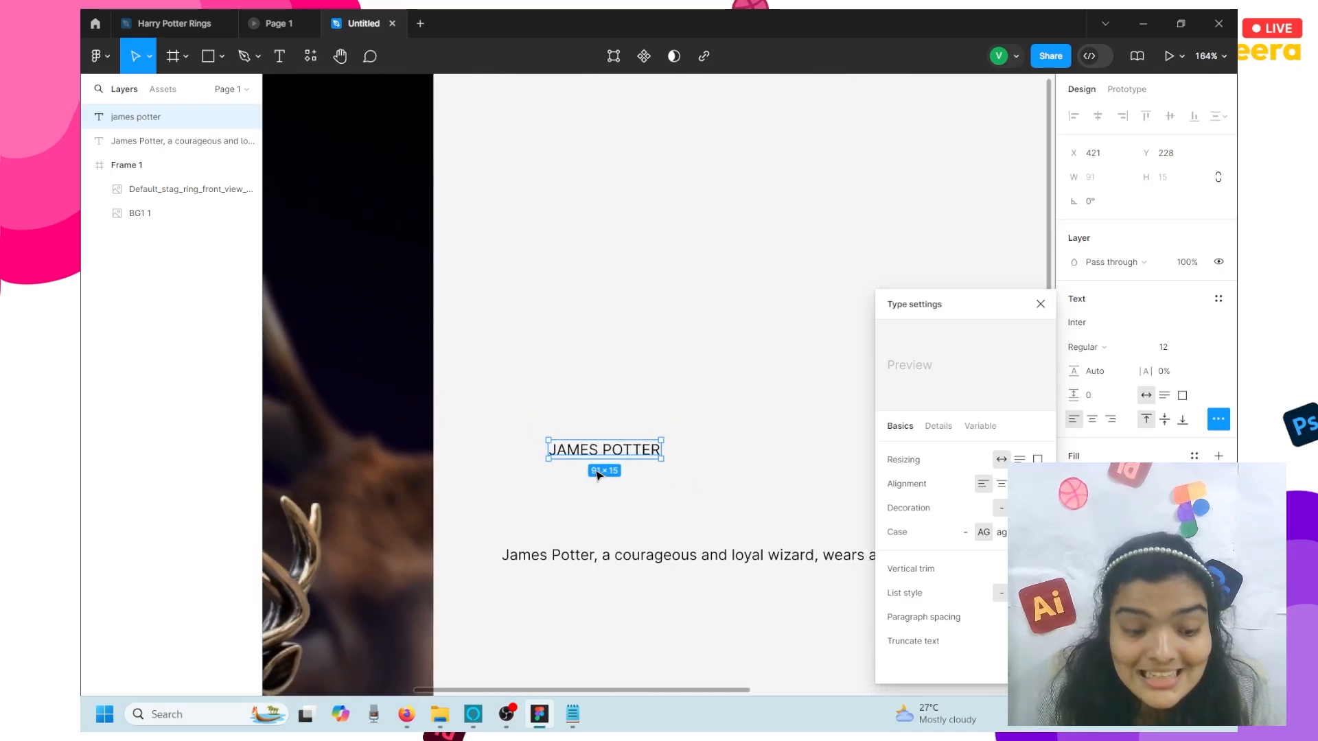
scroll(596, 473, "down", 3)
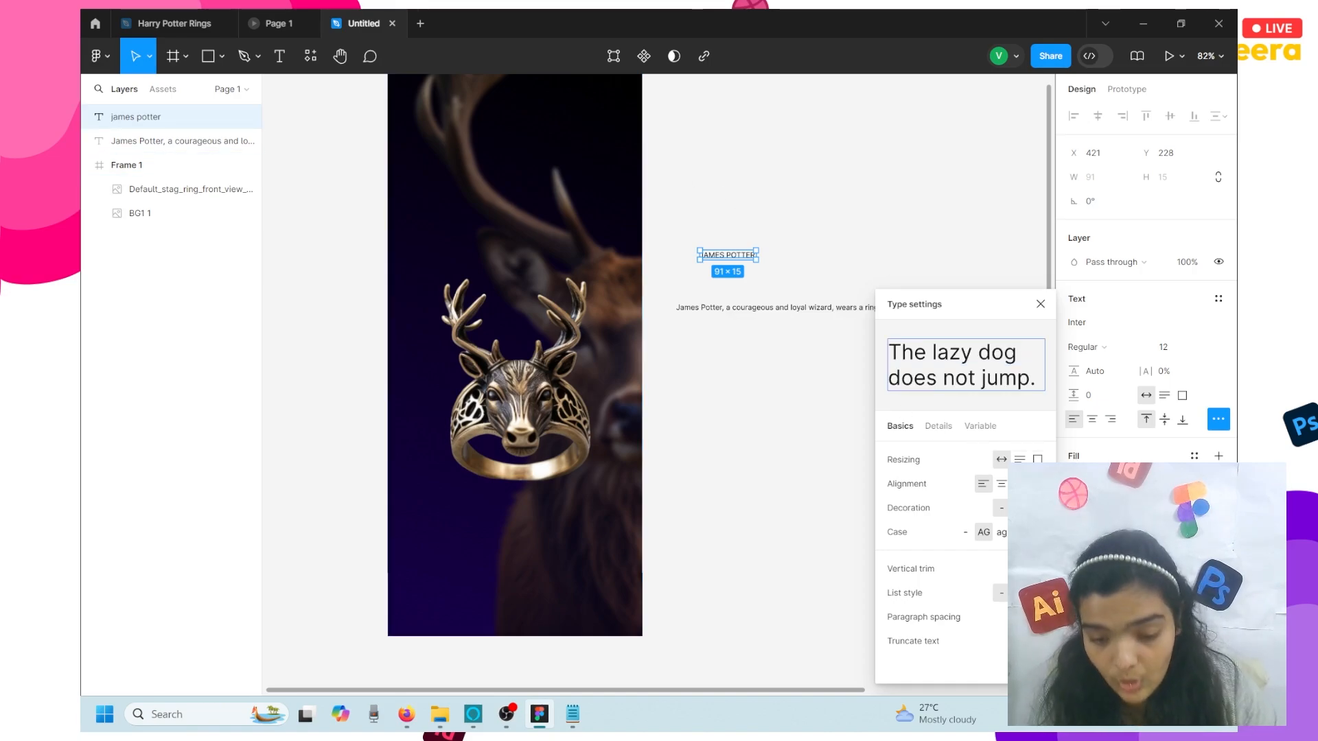
left_click(1075, 480)
left_click_drag(1003, 406, 847, 301)
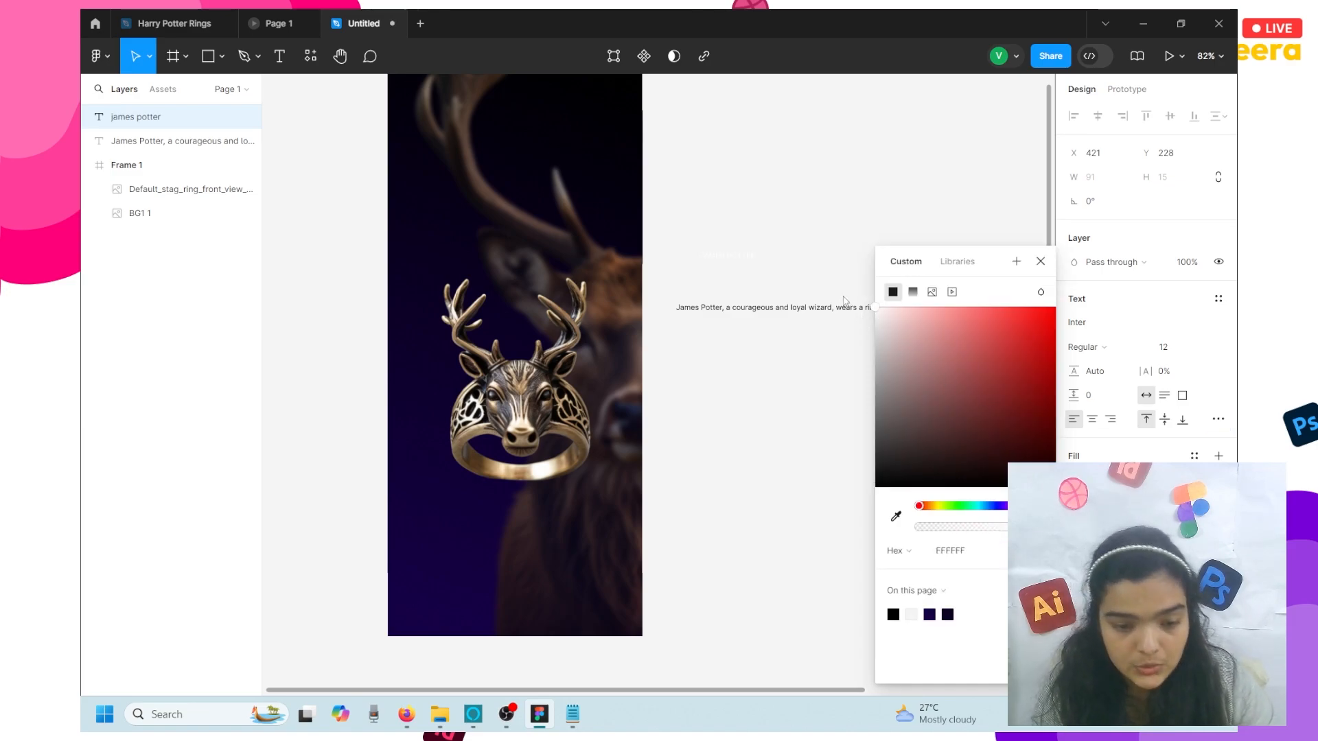
left_click_drag(726, 257, 522, 190)
- Nudge the stag ring image down slightly and select the James Potter text layer
left_click(507, 402)
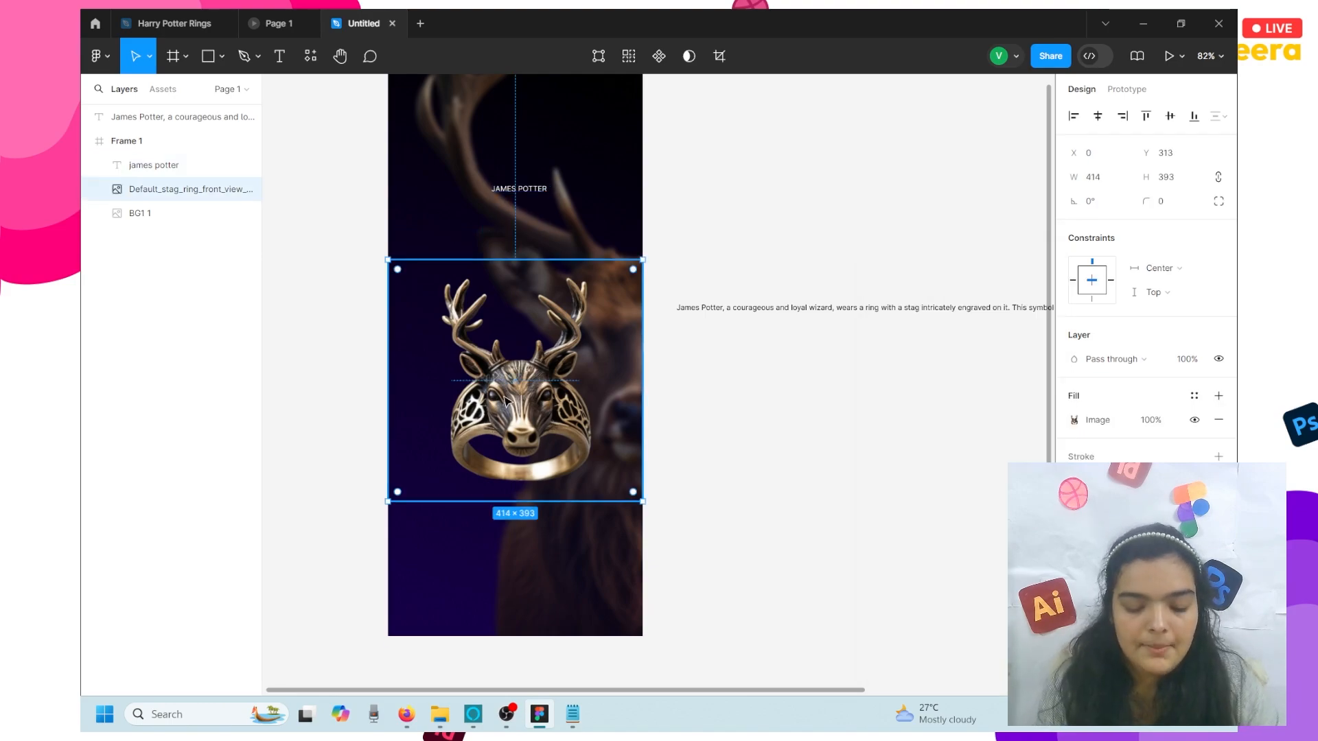
key("Down")
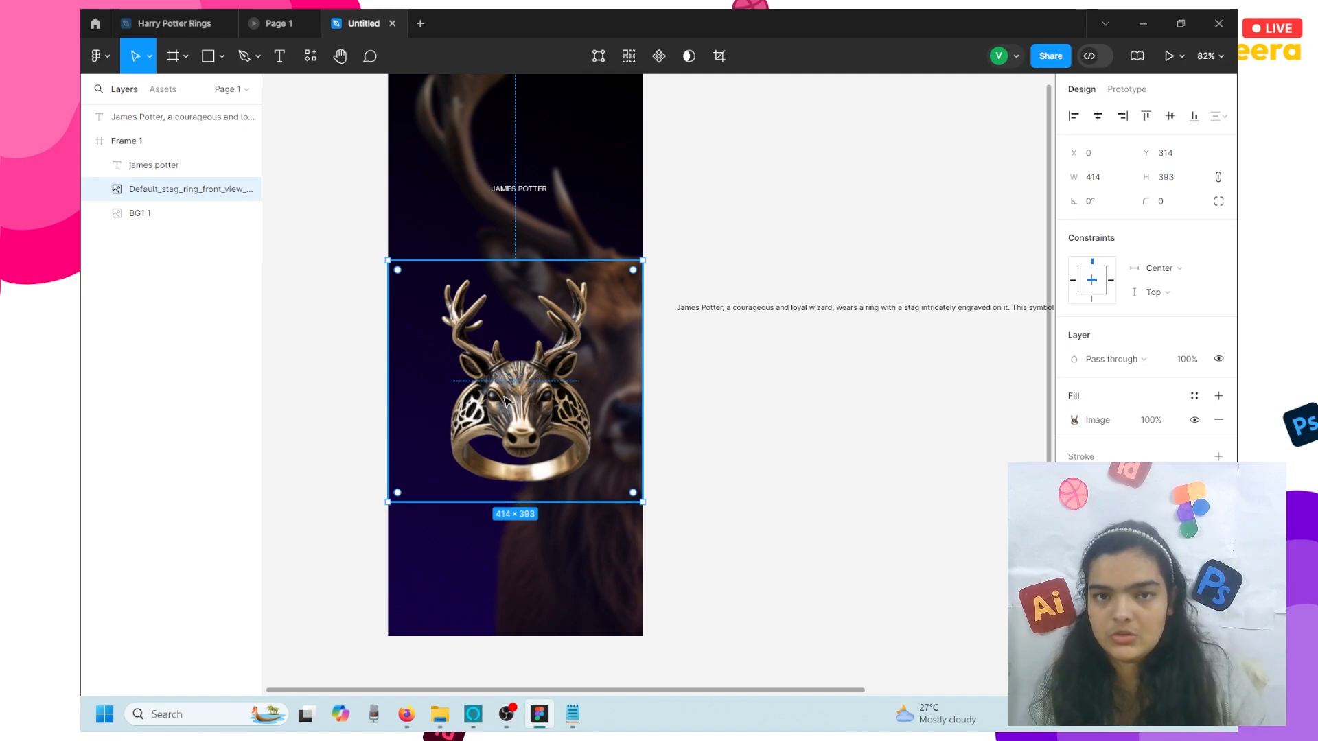
scroll(627, 219, "up", 2)
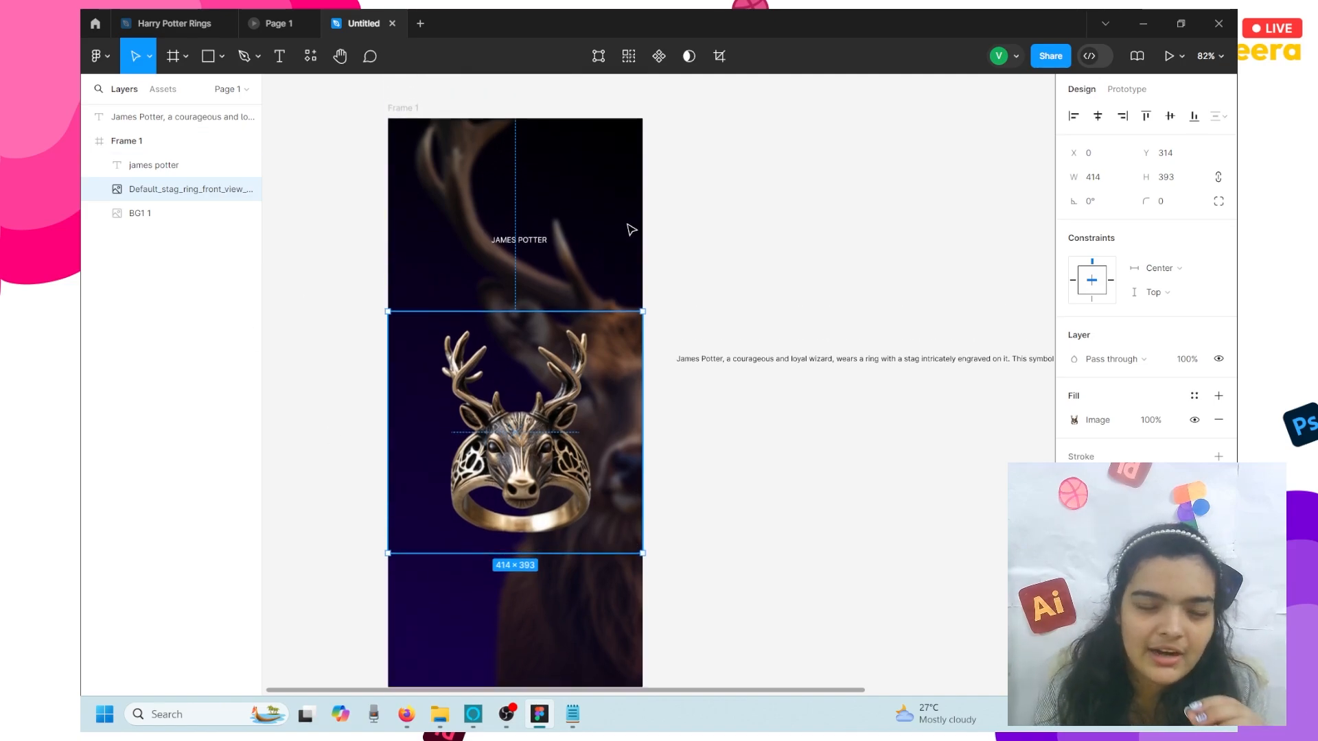
left_click(154, 165)
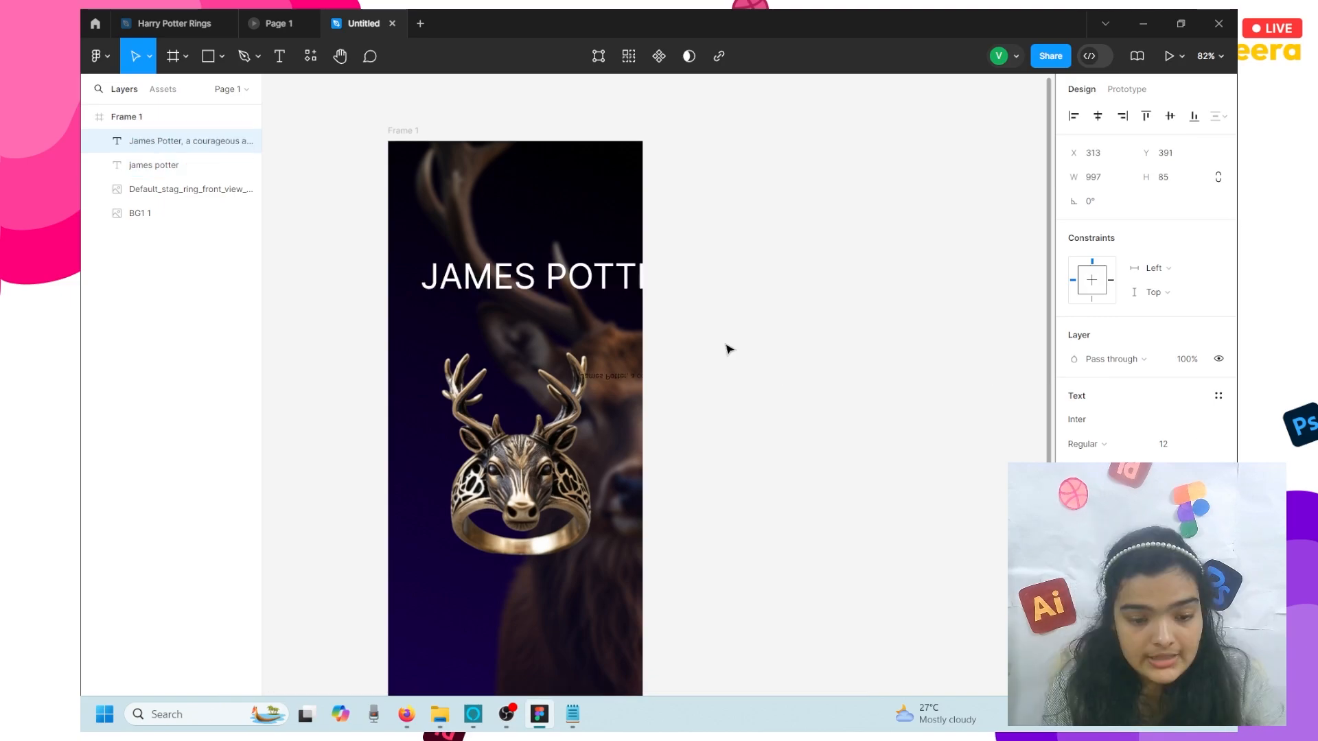
- Reposition the description paragraph inside Frame 1, then search the heading's fonts for 'mar'
left_click_drag(730, 347, 646, 335)
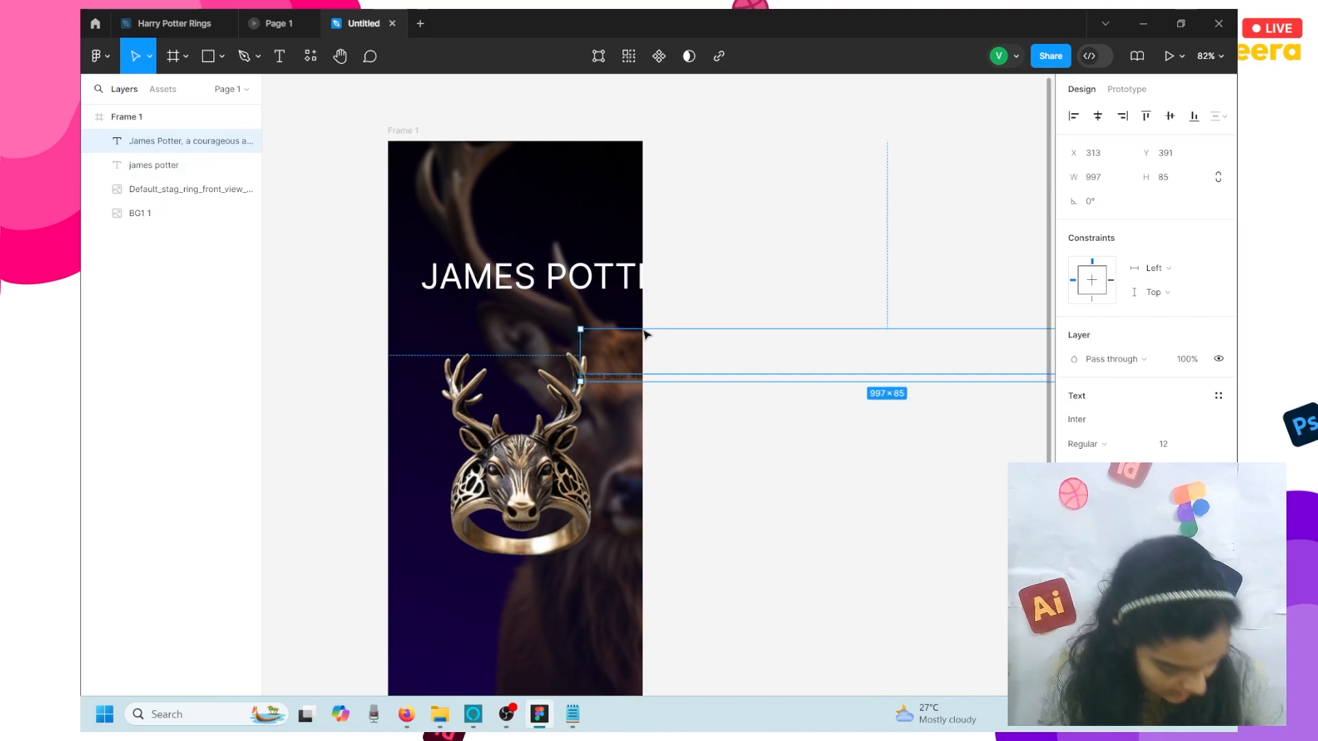
left_click(497, 287)
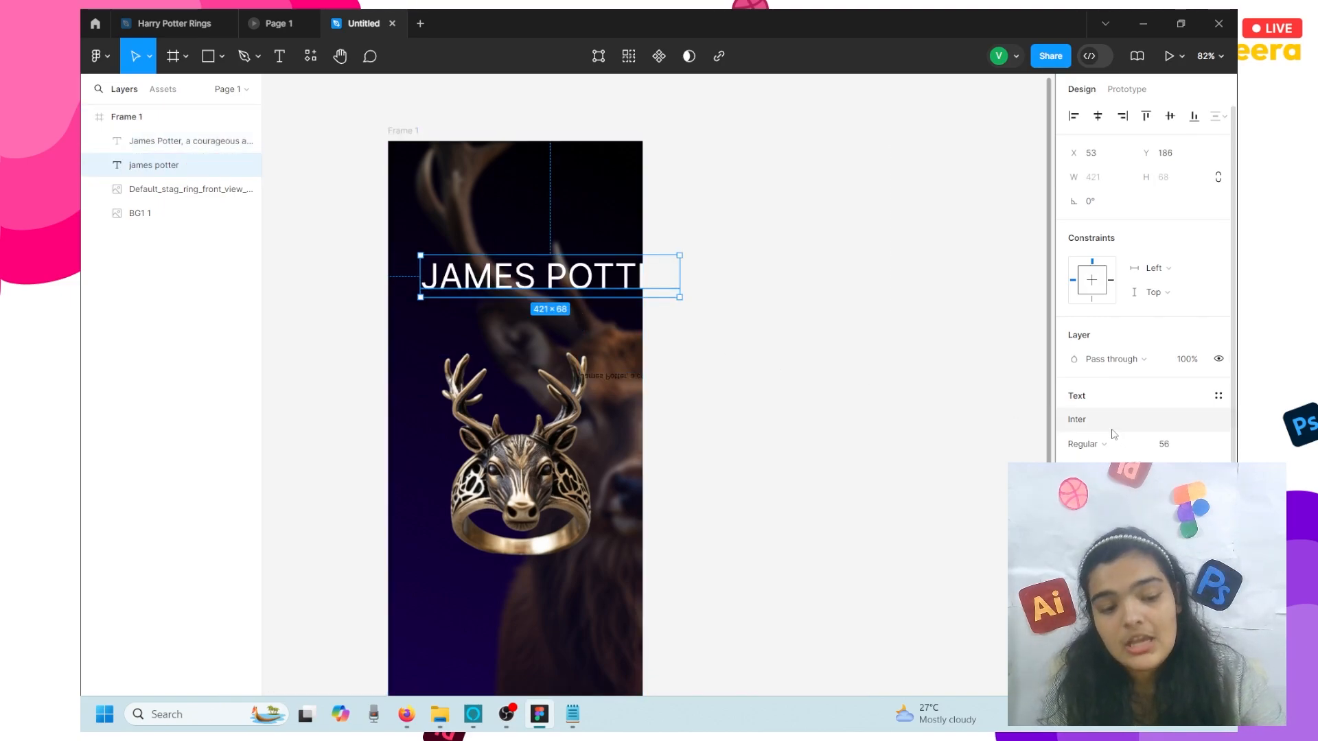
left_click_drag(638, 375, 585, 301)
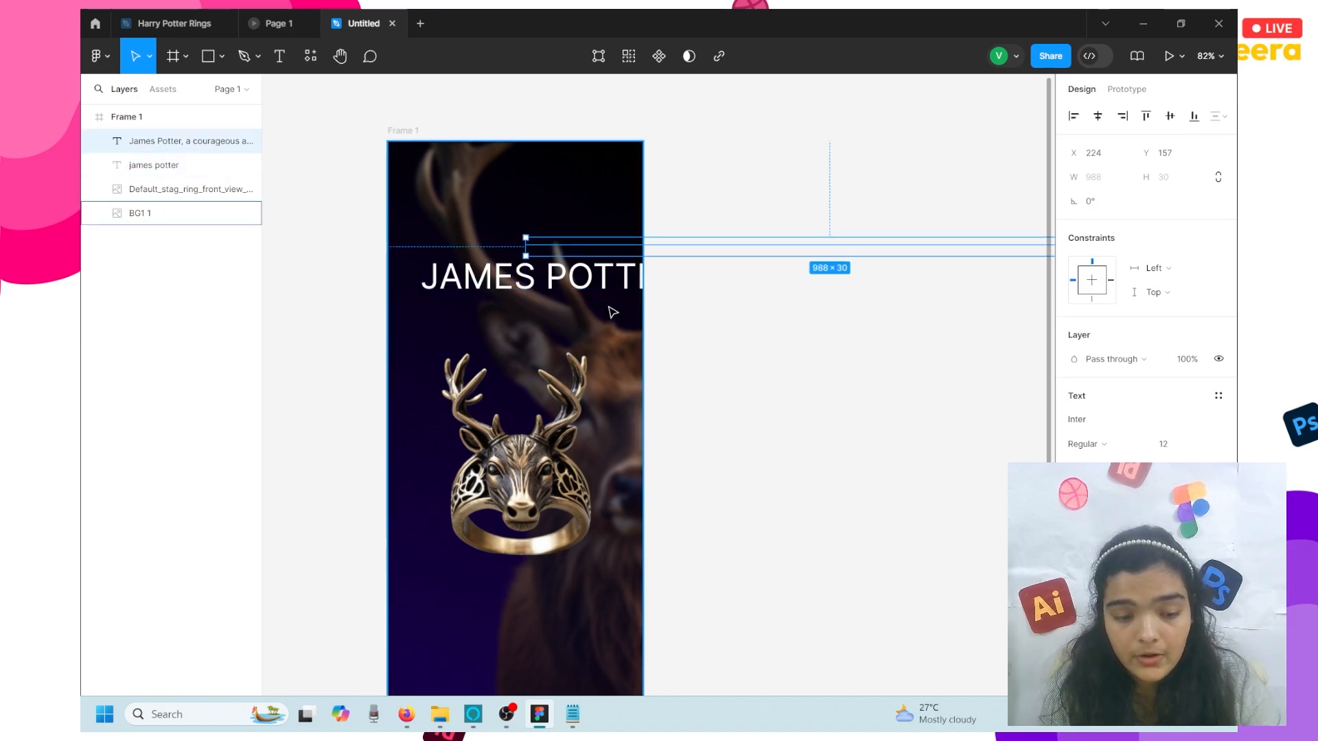
left_click(569, 278)
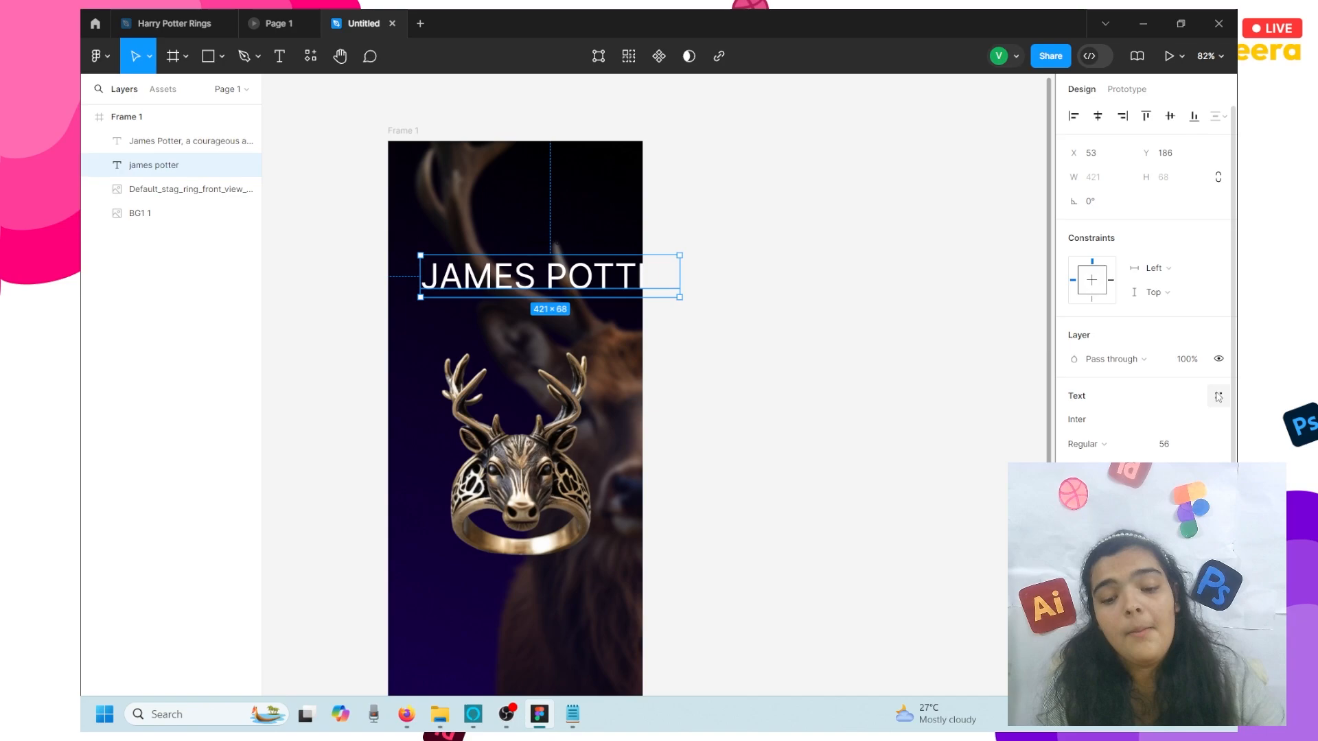
left_click(1086, 418)
type("mar")
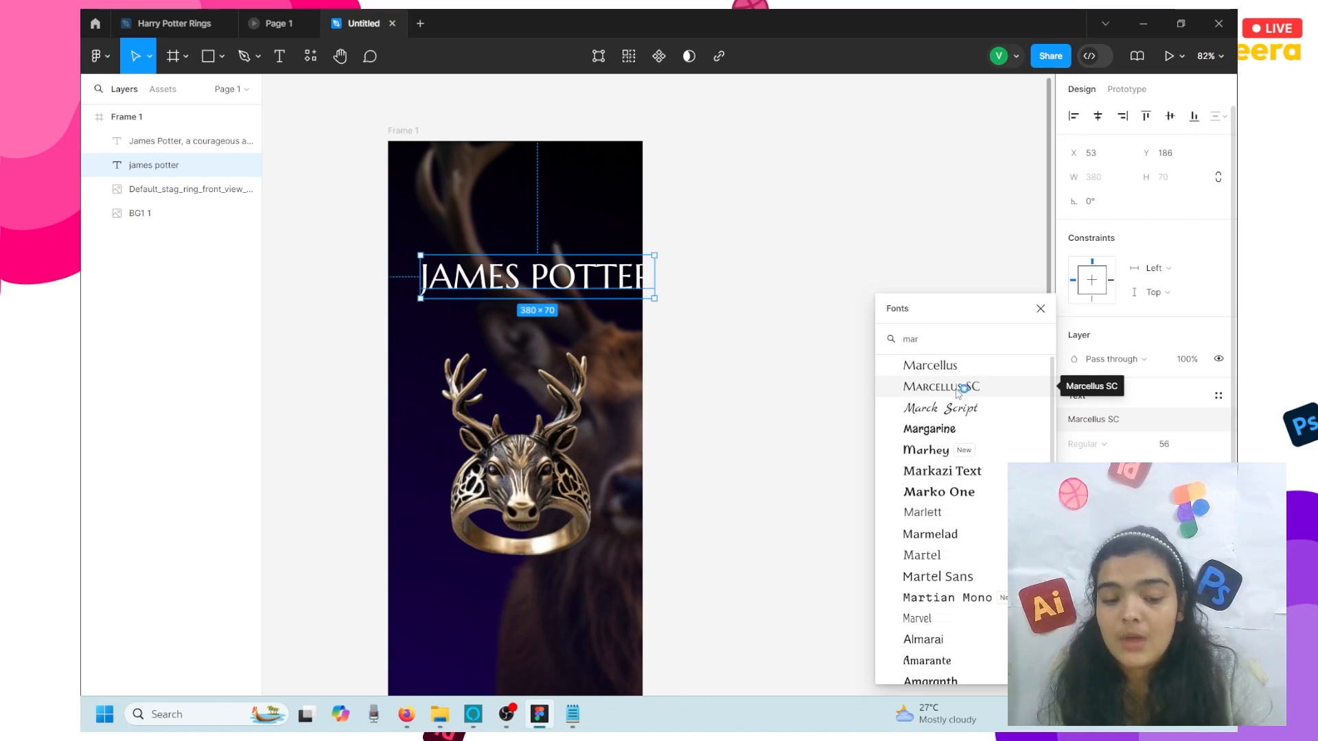
- Apply Marcellus SC to the heading and turn off its all-caps case setting
left_click(959, 390)
double_click(493, 263)
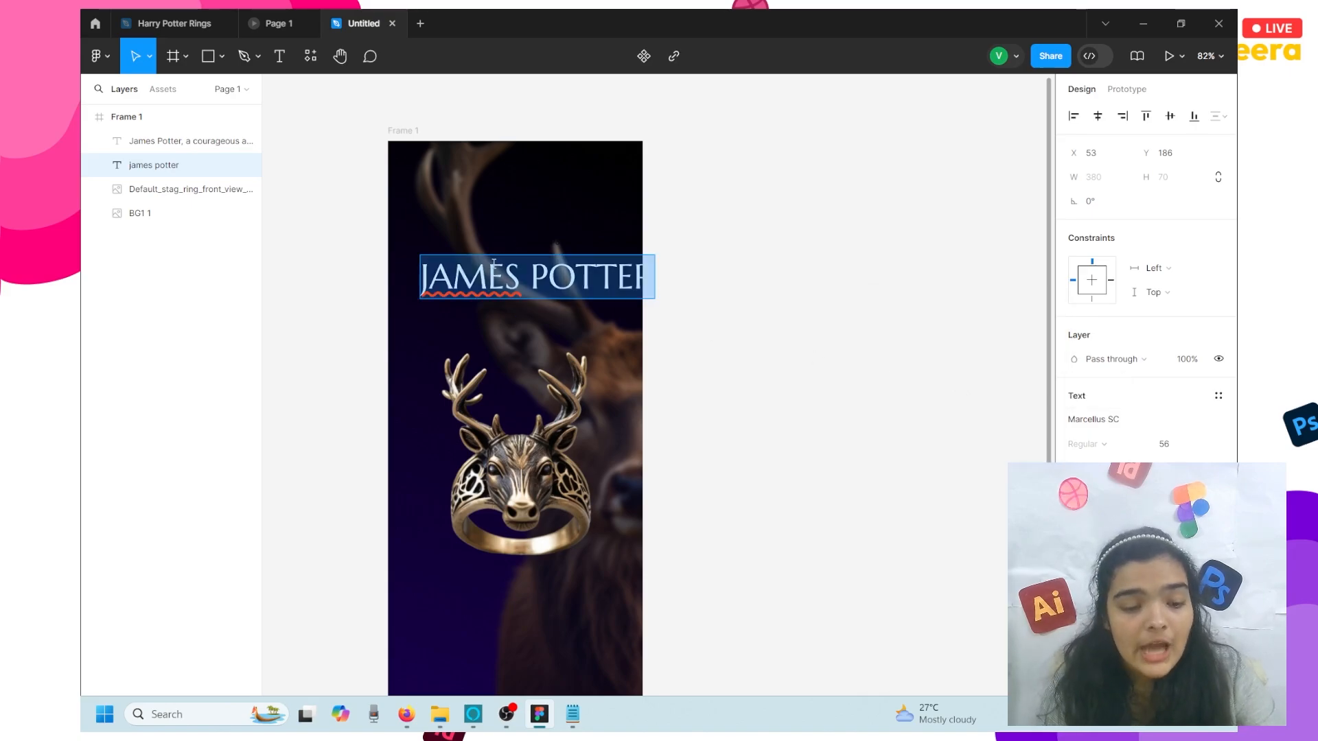
left_click(494, 263)
left_click(517, 268)
type("PO")
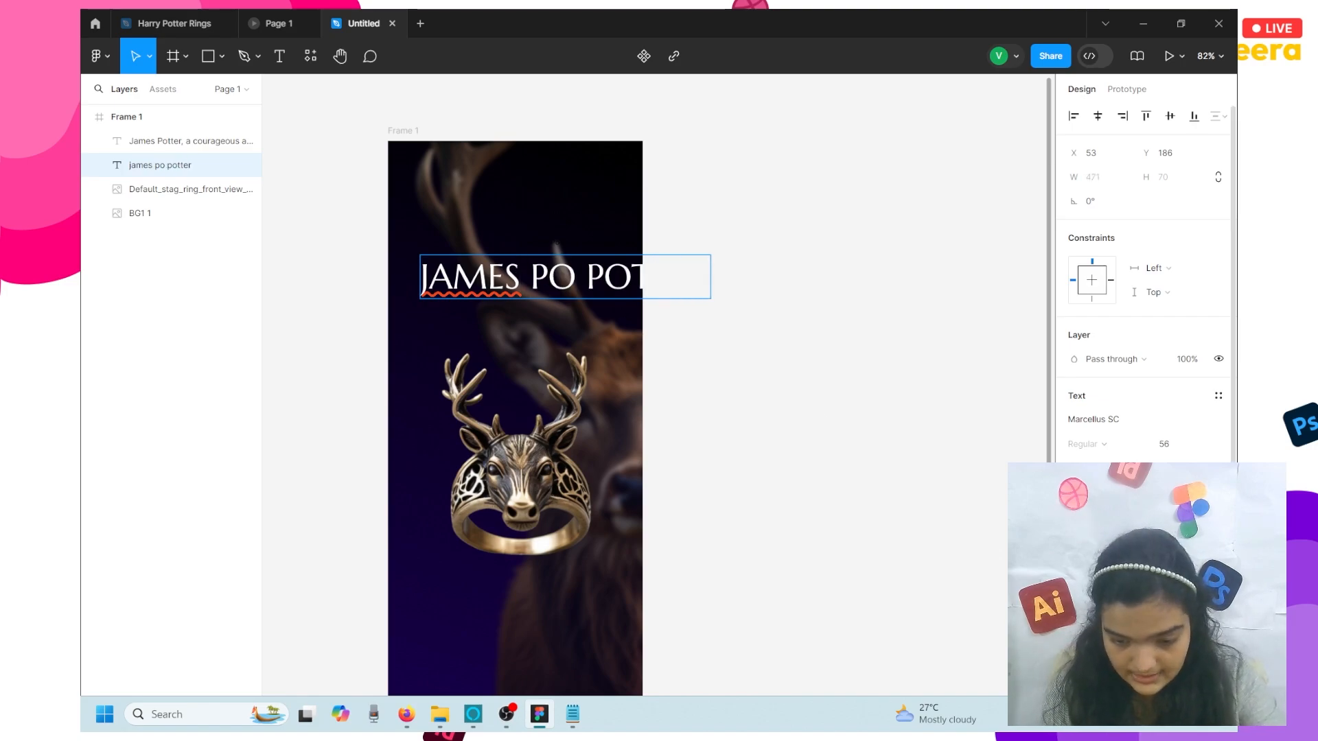
left_click(1218, 396)
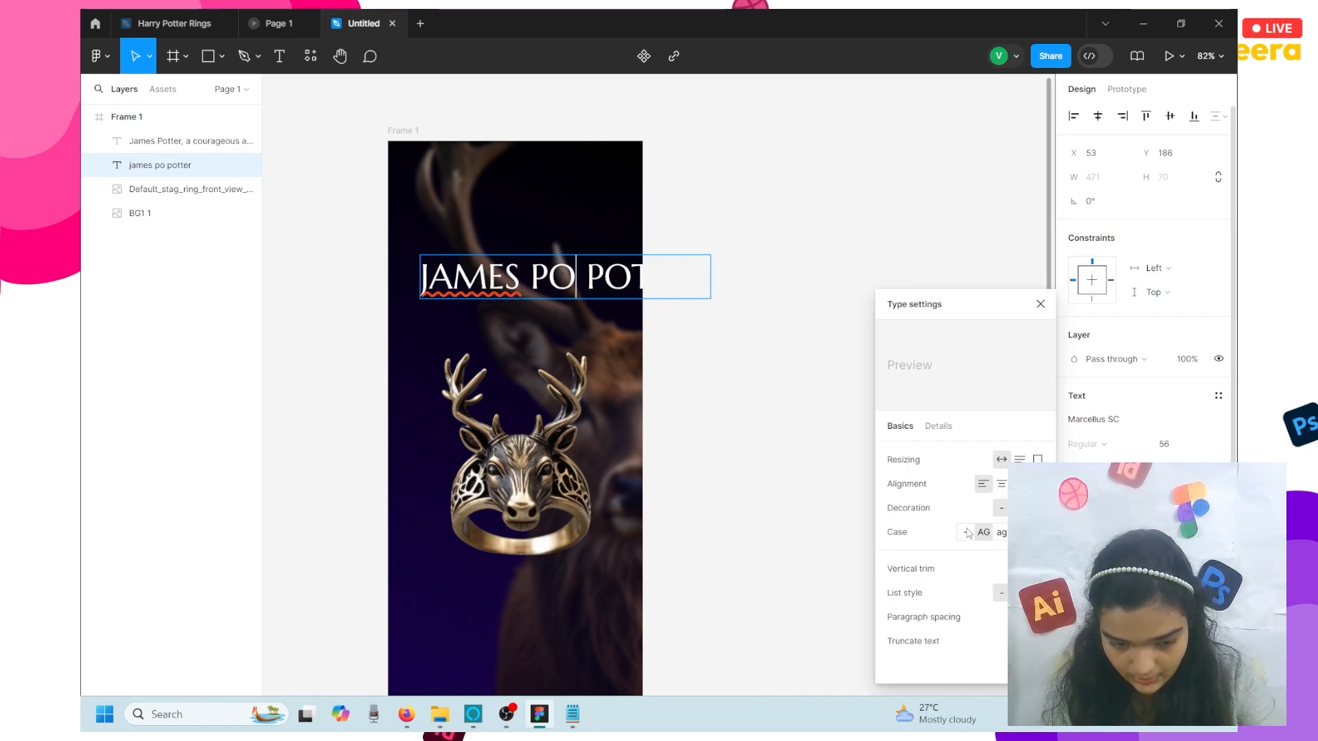
left_click(966, 532)
- Replace the heading text with 'Esther'
key("ctrl+a")
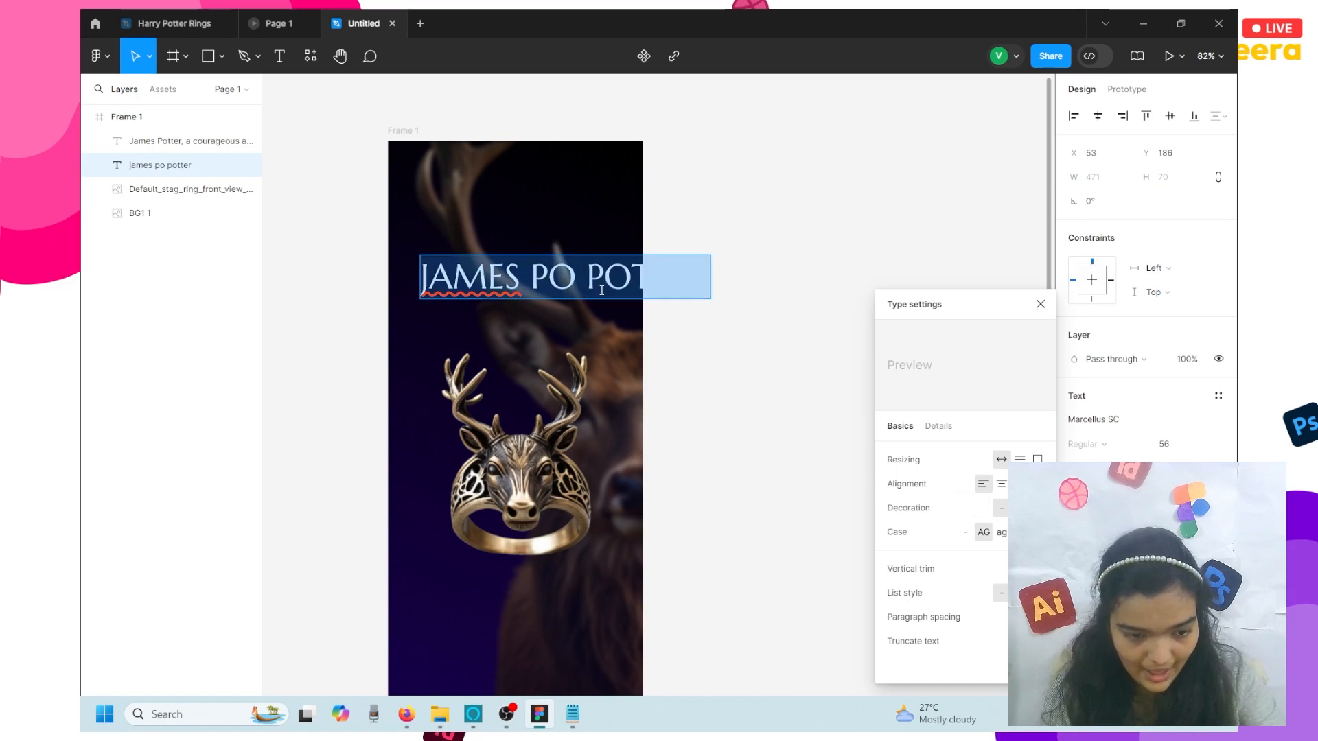
key("BackSpace")
type("J")
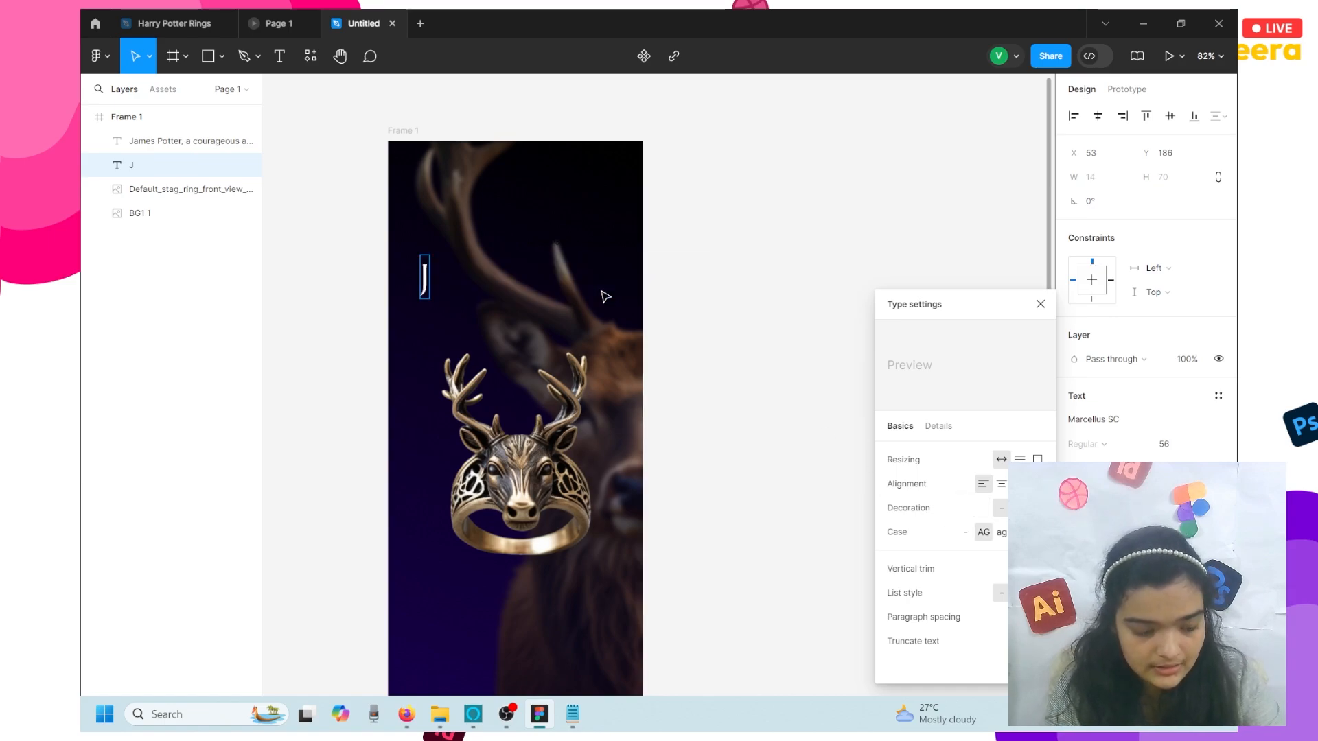
type("am")
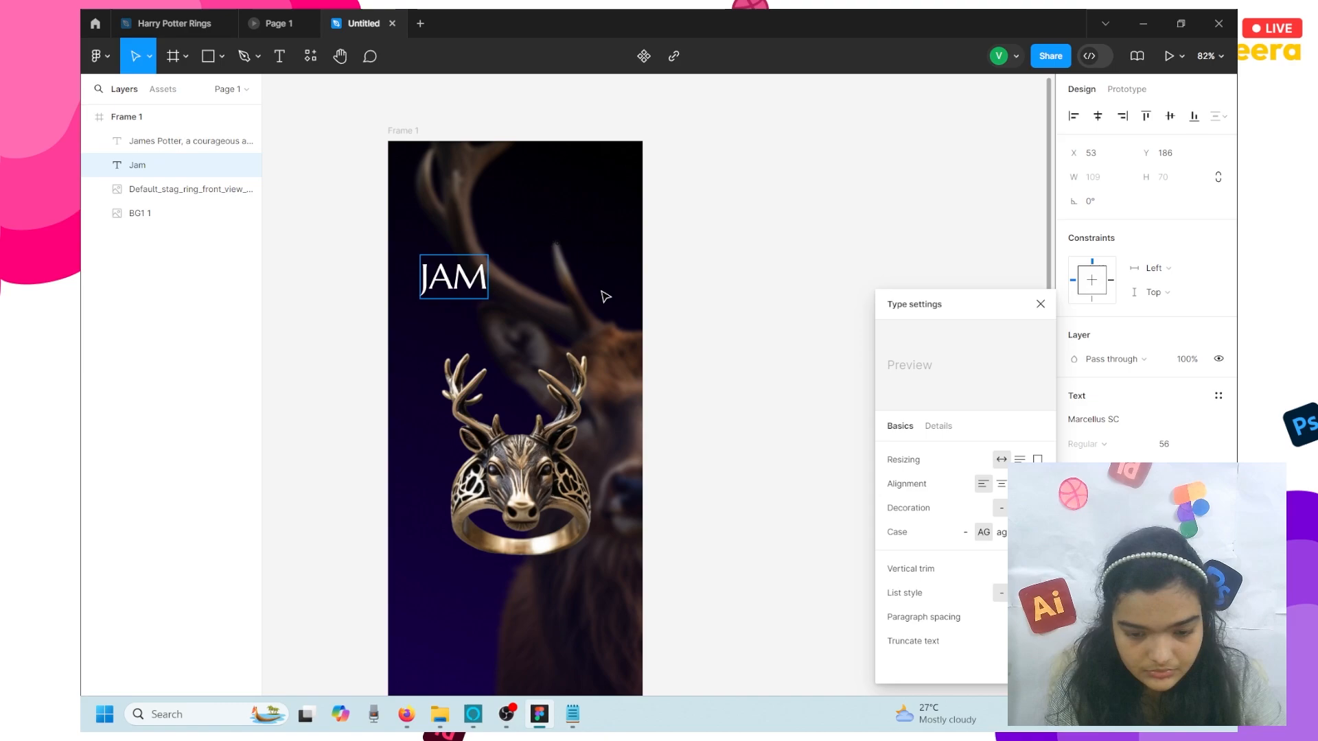
type("w")
key("BackSpace")
key("BackSpace")
key("BackSpace")
key("BackSpace")
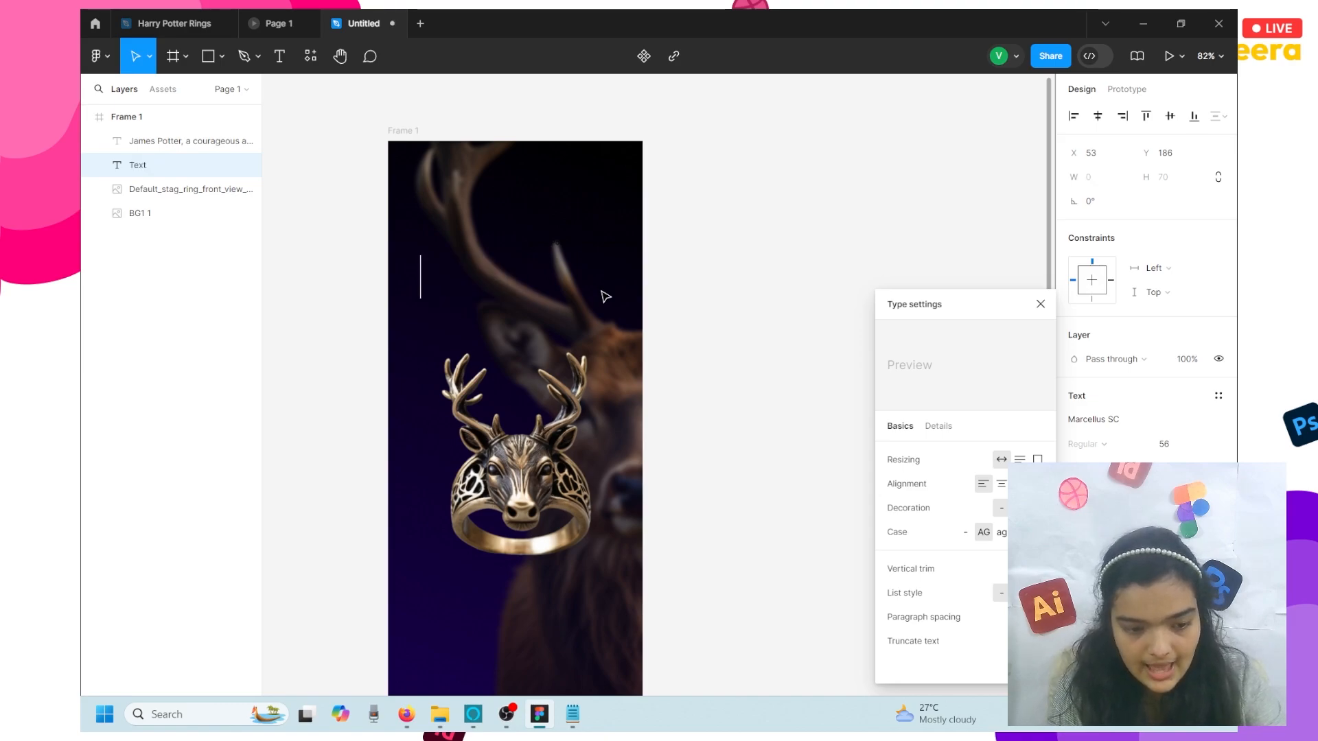
type("E")
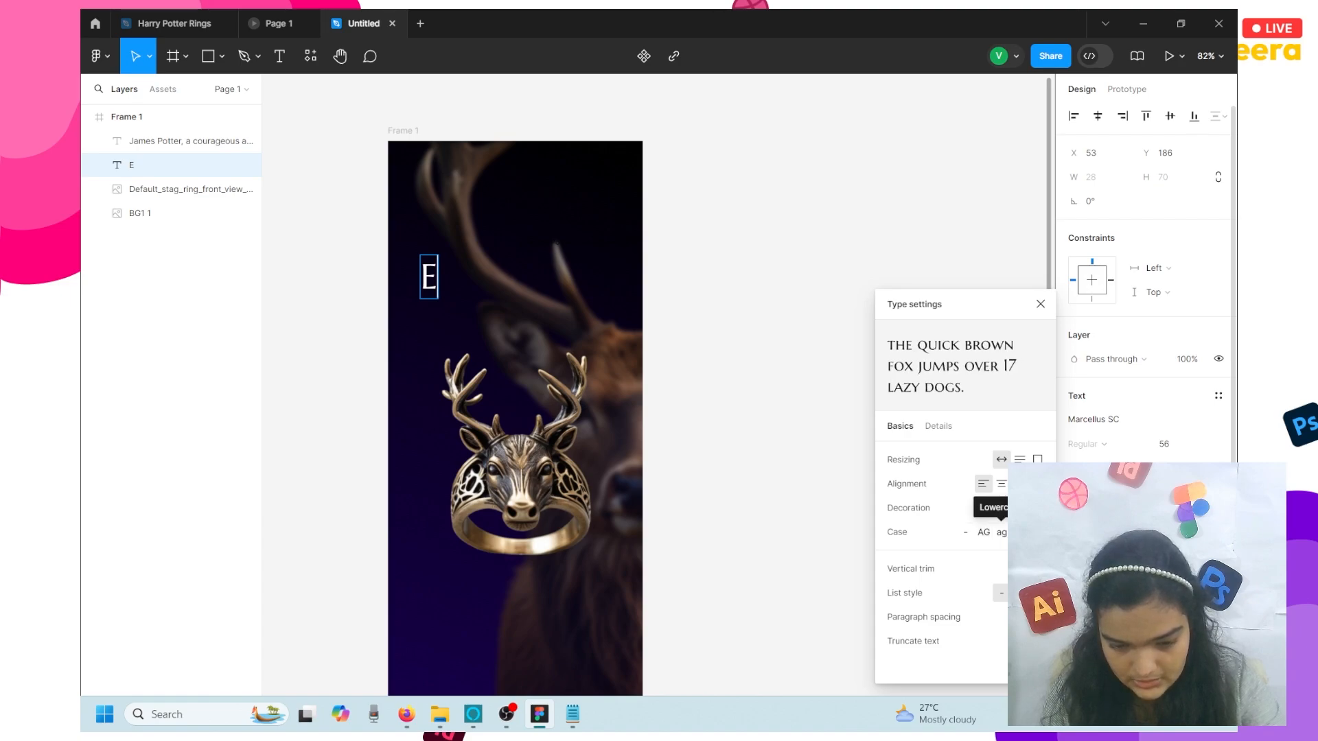
type("s")
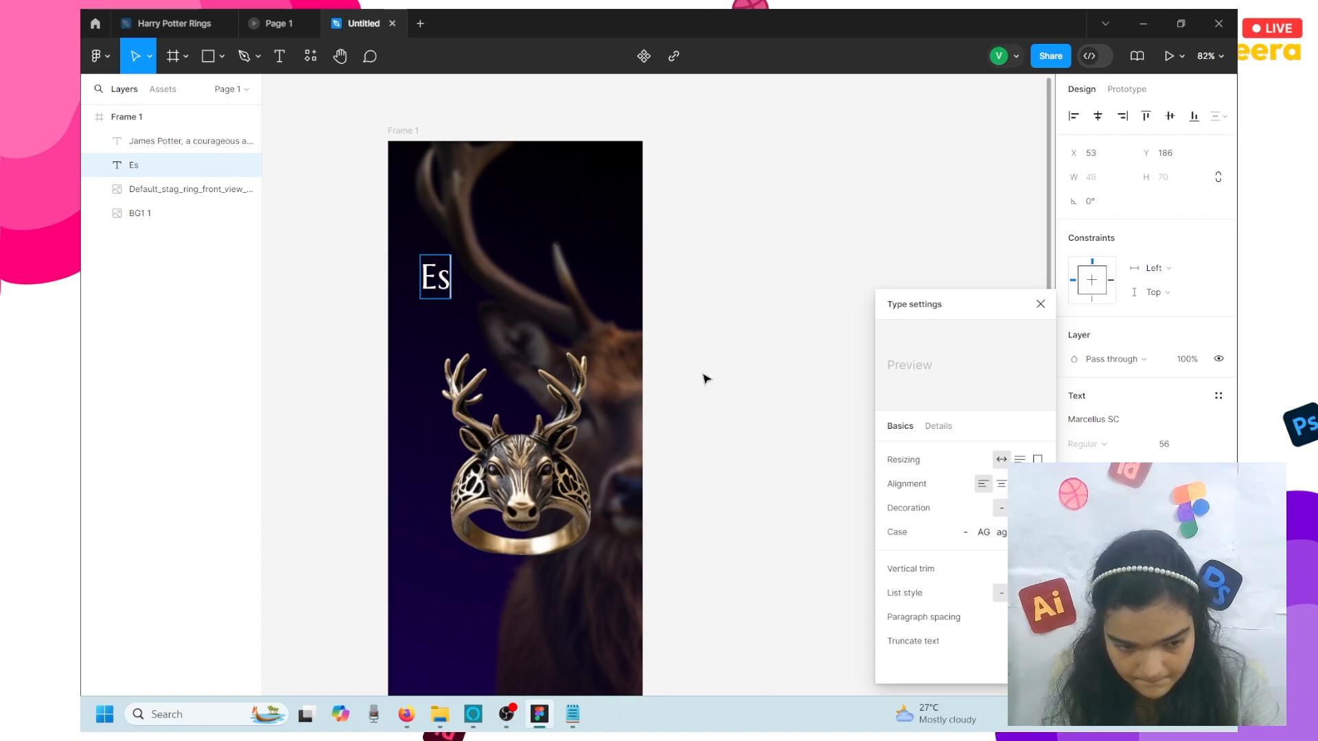
type("ther")
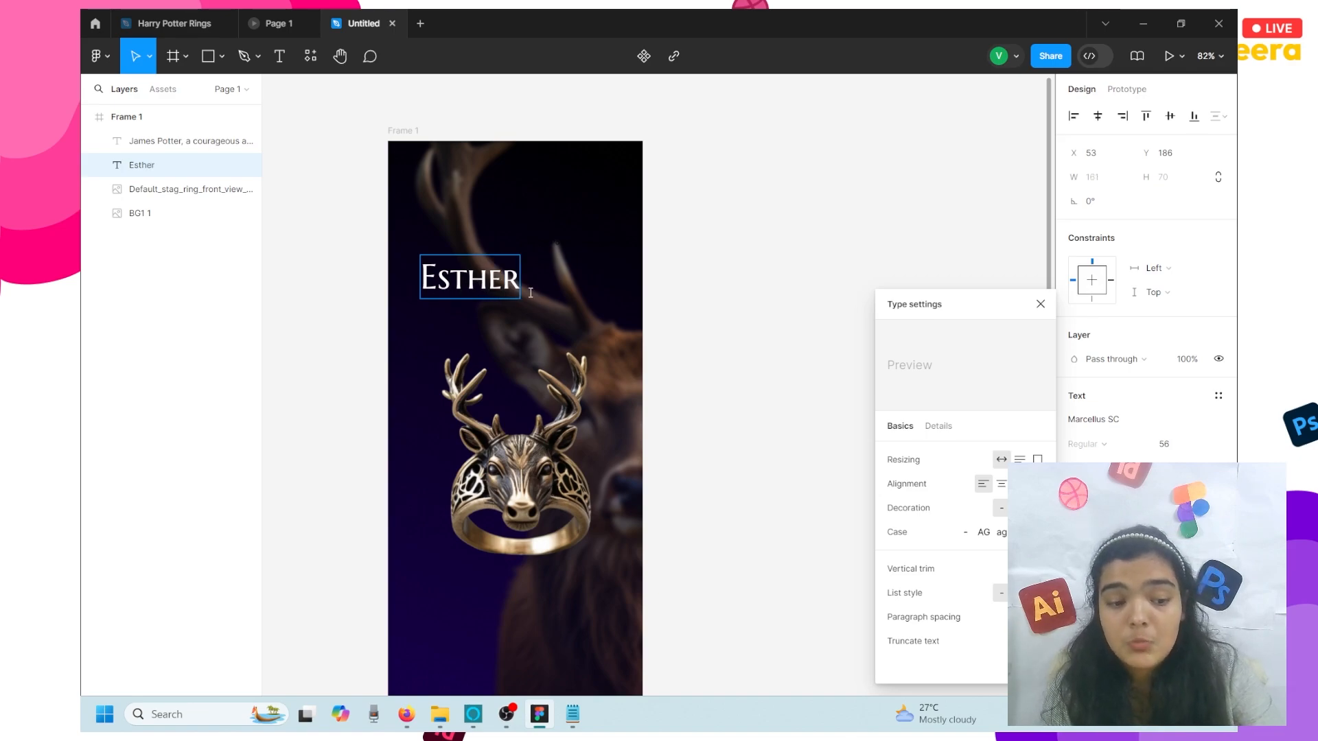
left_click(441, 278)
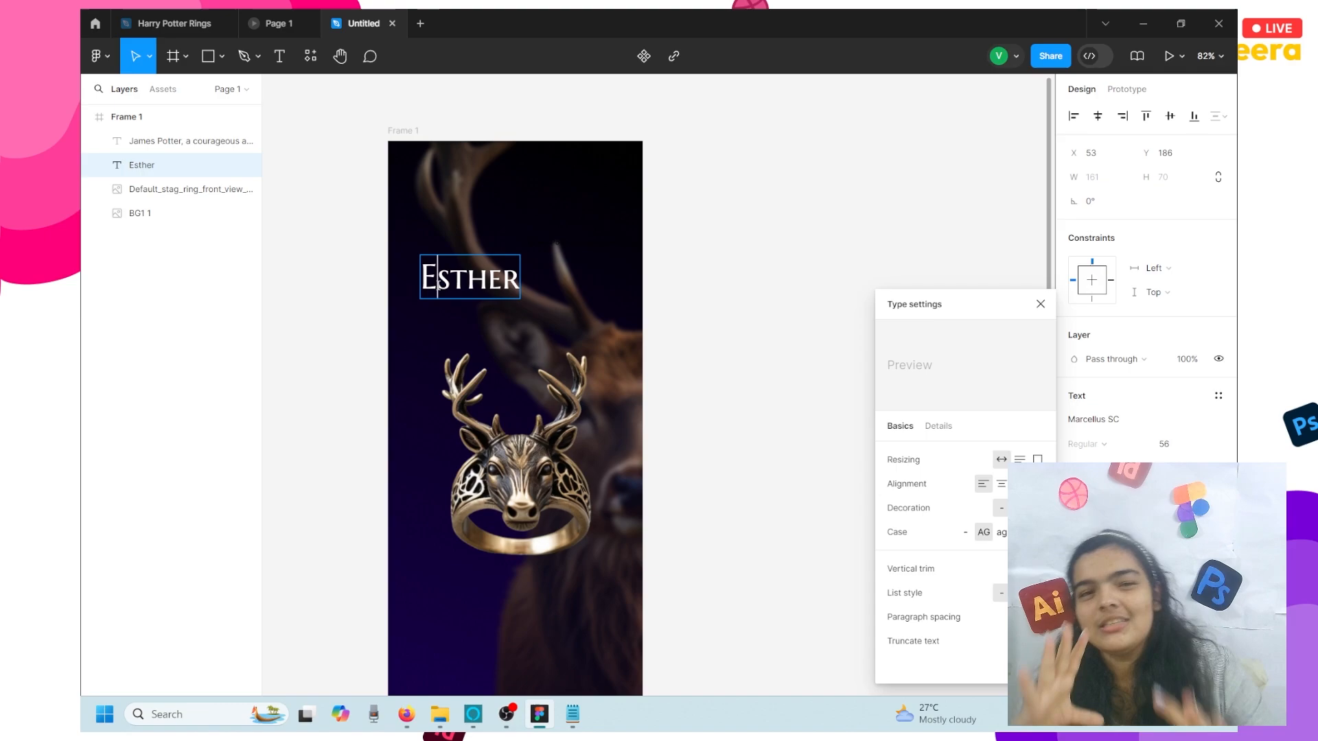
- Keep Marcellus SC as the heading font
key("Escape")
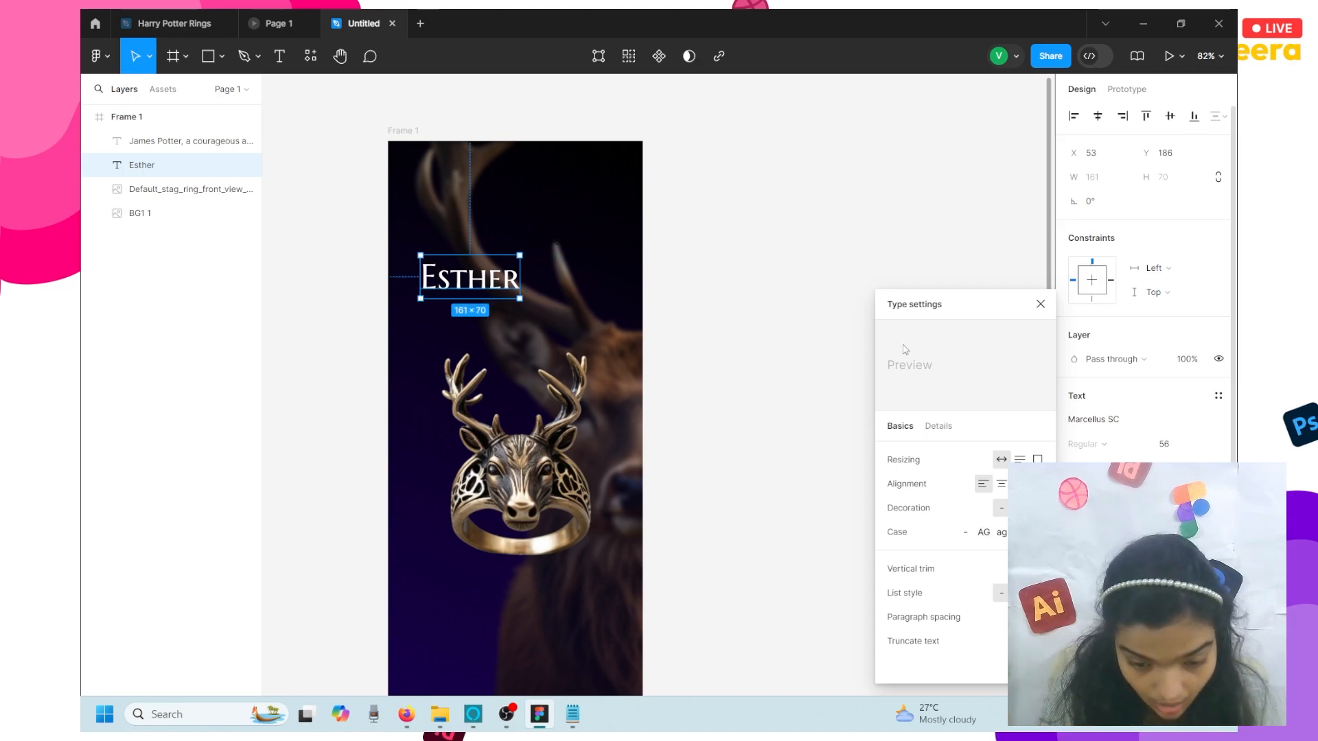
left_click(1113, 420)
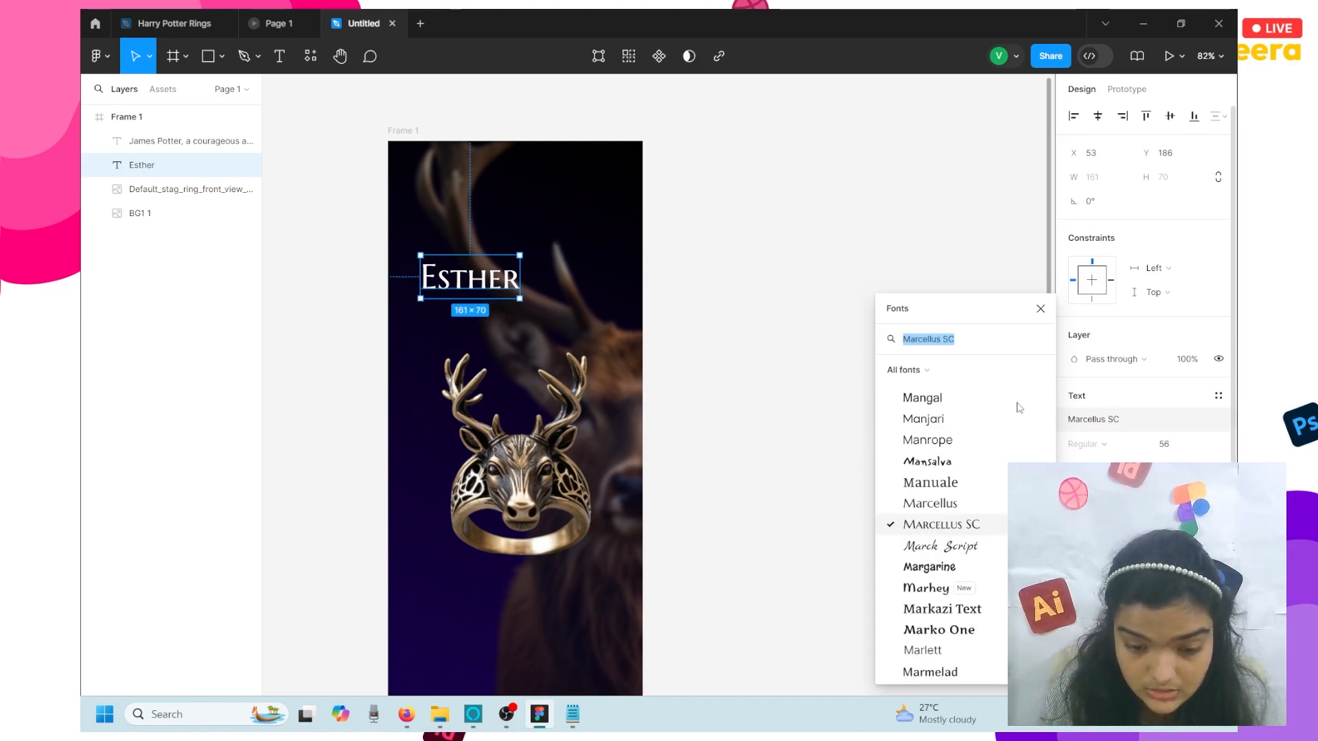
left_click(939, 524)
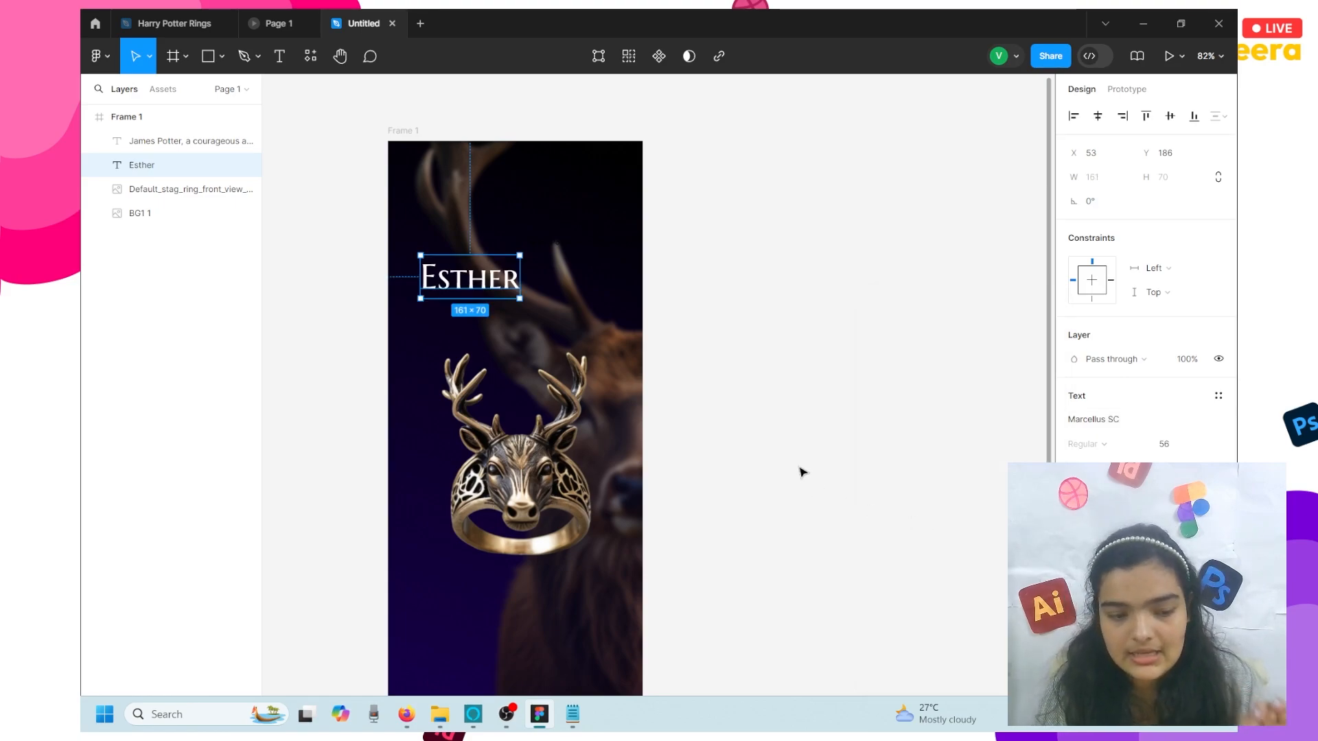
- Retype the heading as 'James potter' and set its case to title case
double_click(492, 289)
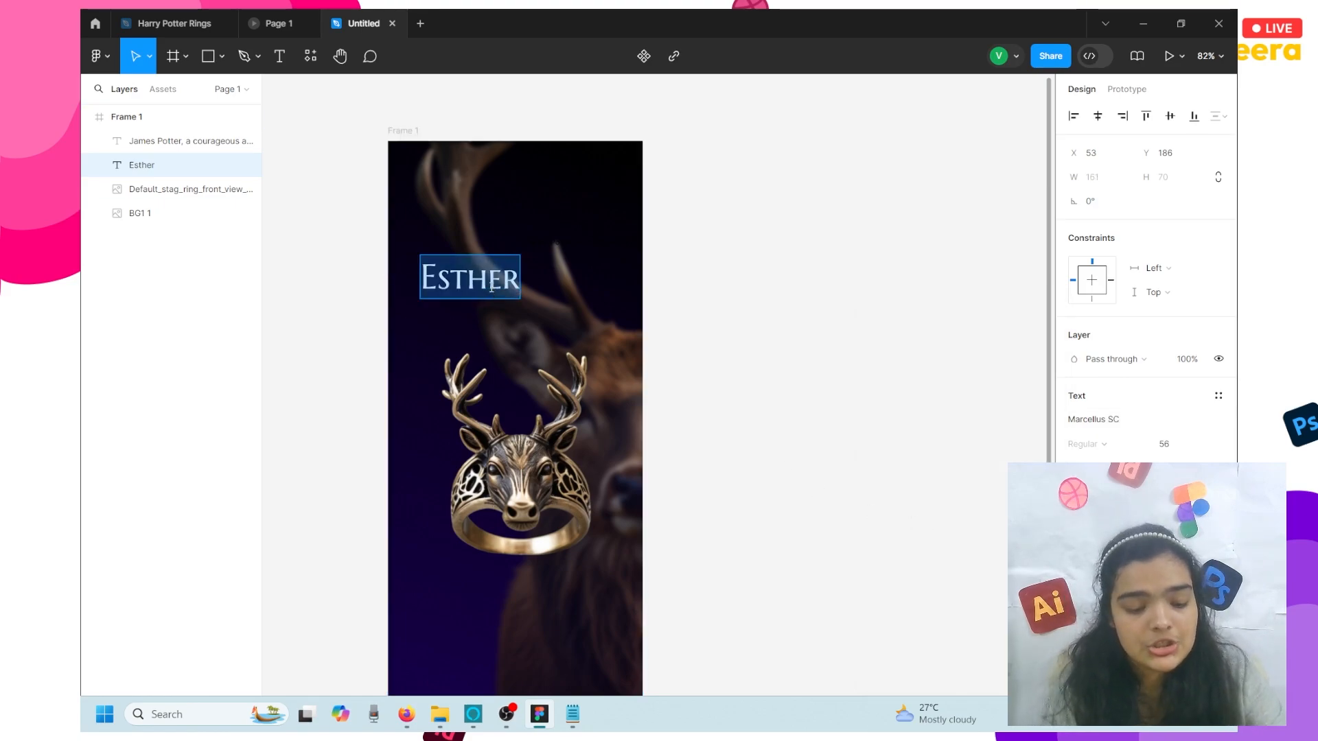
type("Jam")
key("BackSpace")
key("BackSpace")
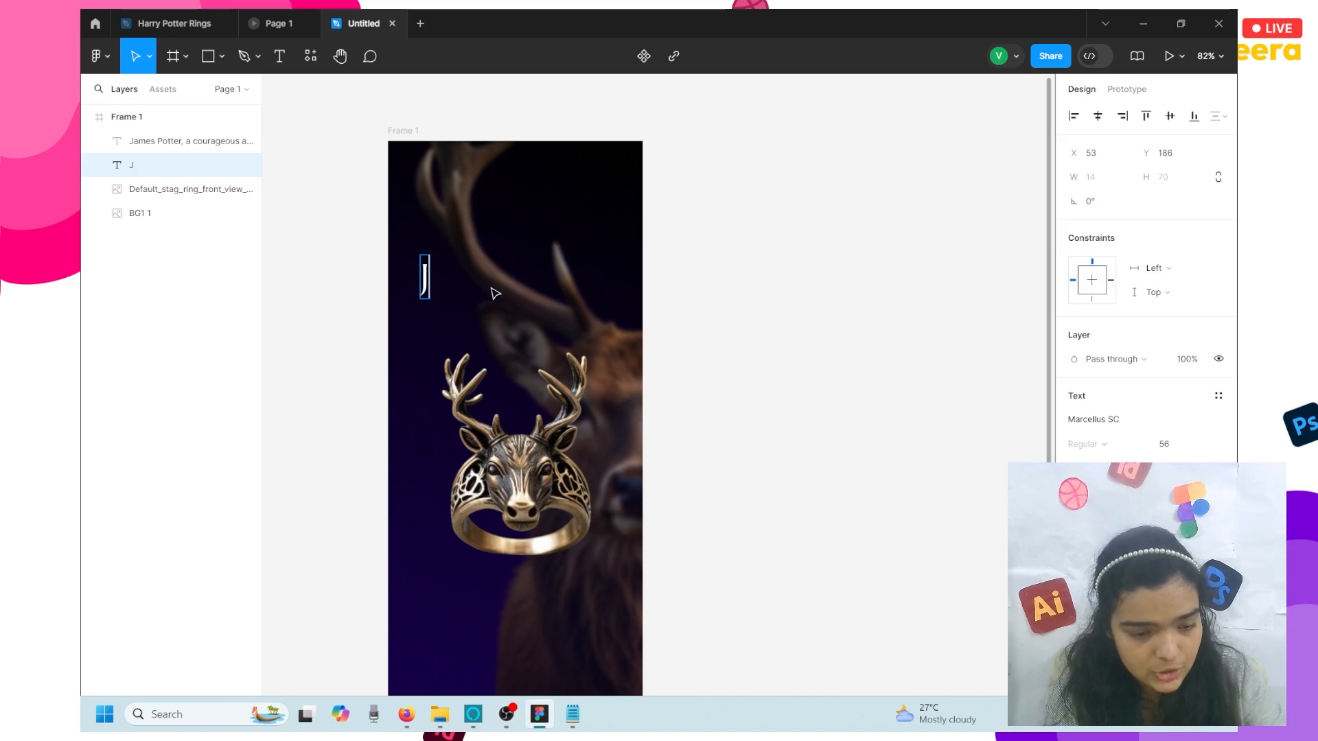
type("A")
key("BackSpace")
type("A")
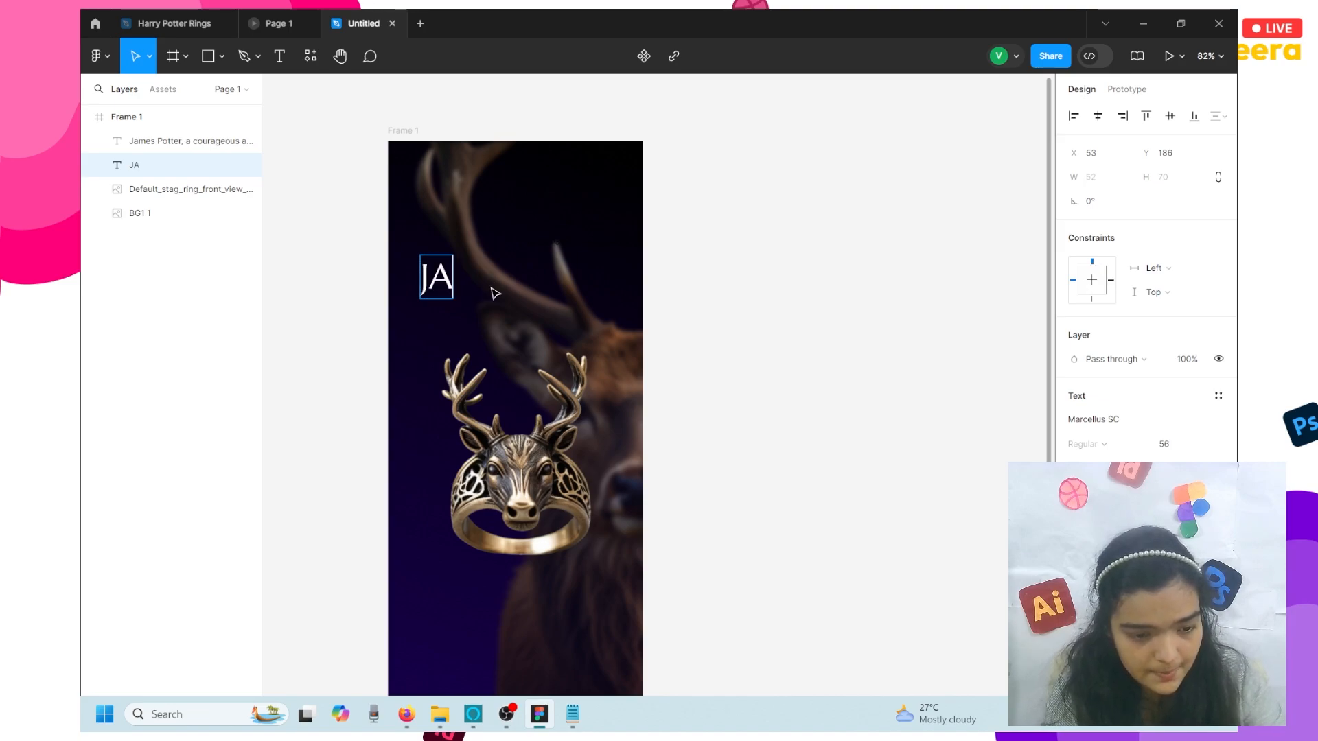
key("BackSpace")
type("AMER")
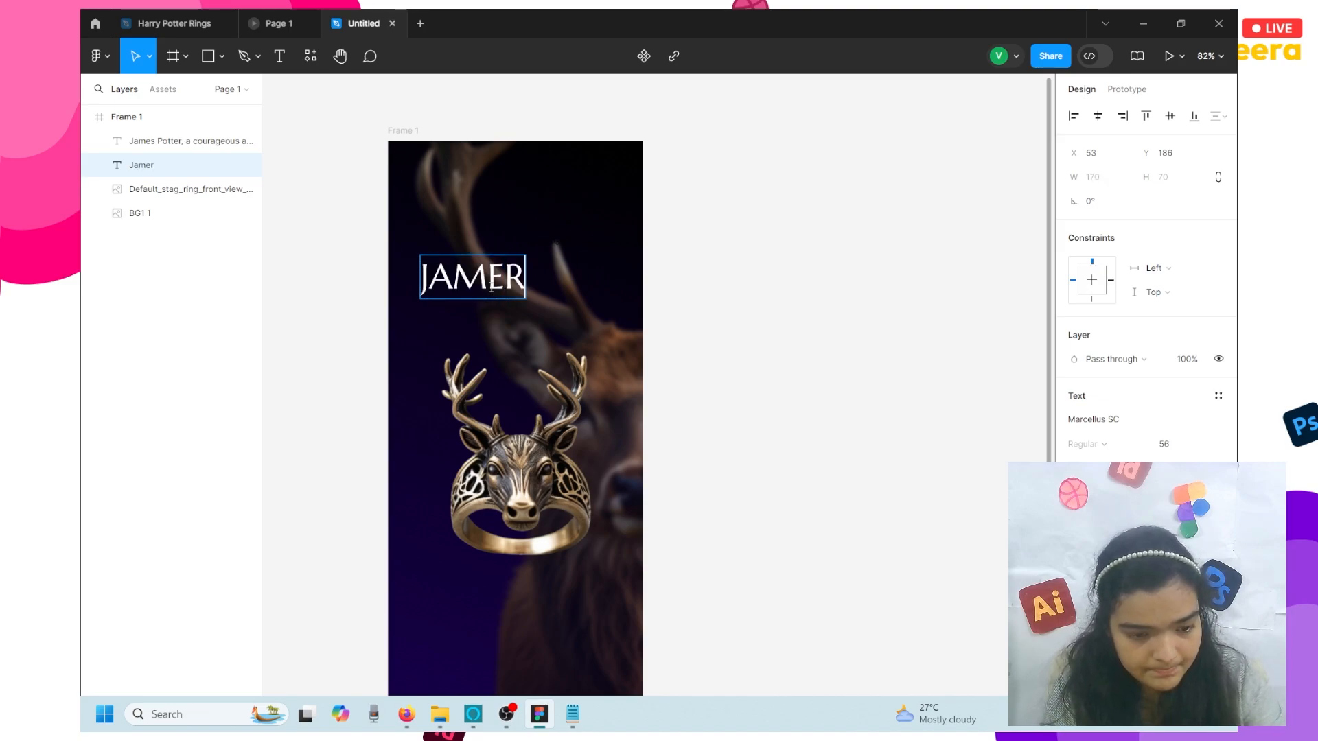
key("BackSpace")
type("s pot")
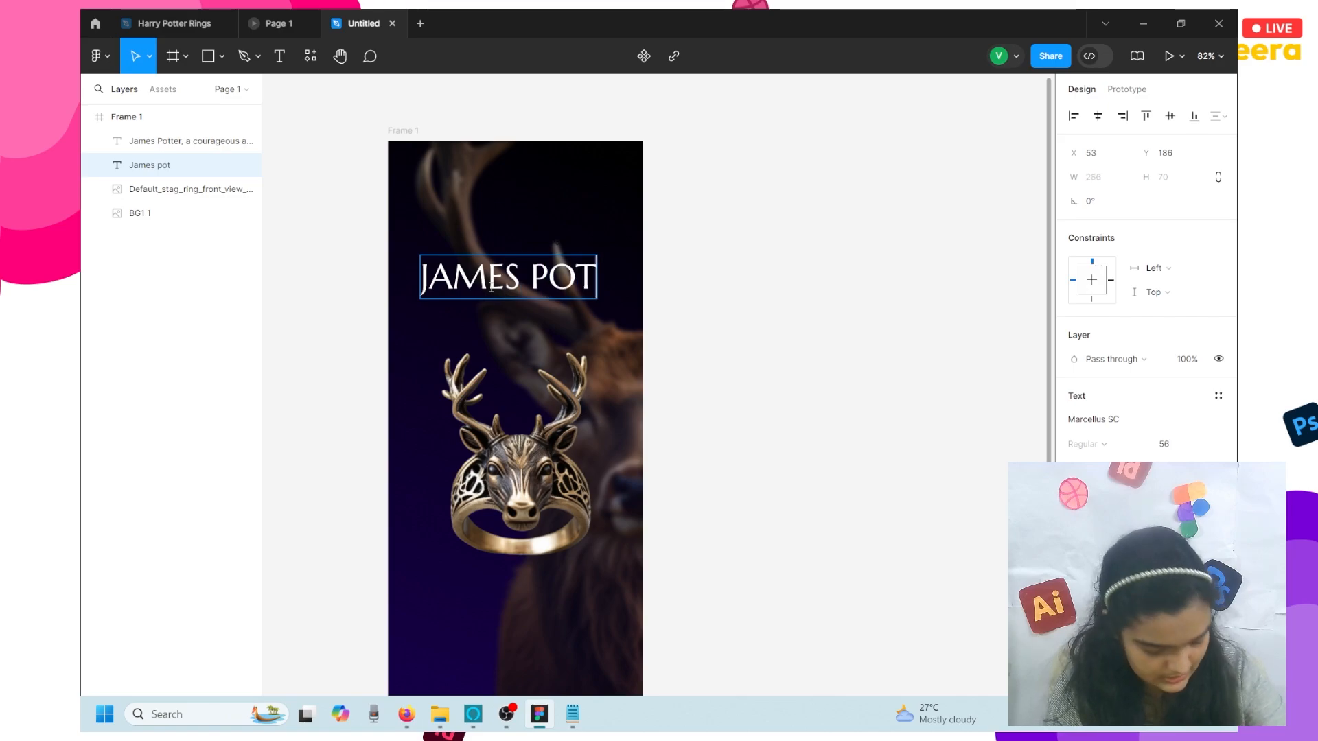
type("ter")
key("Escape")
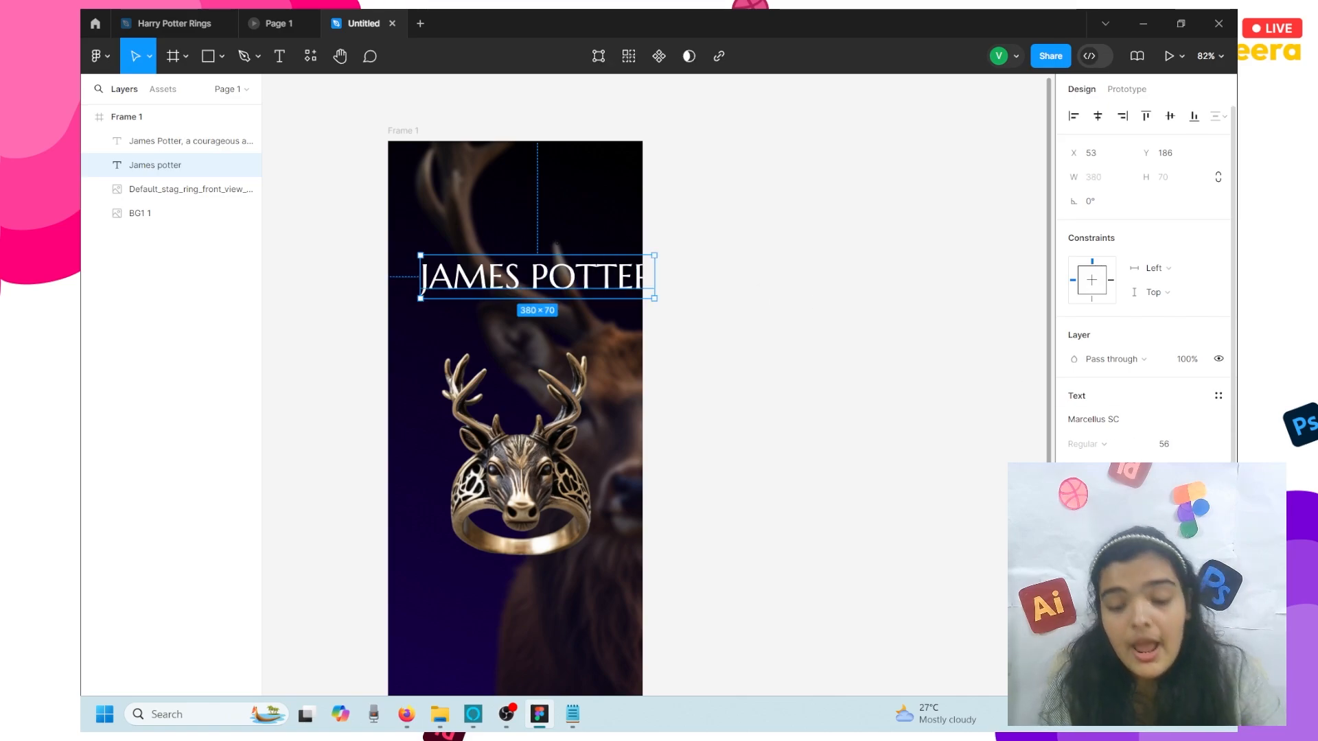
left_click(1219, 516)
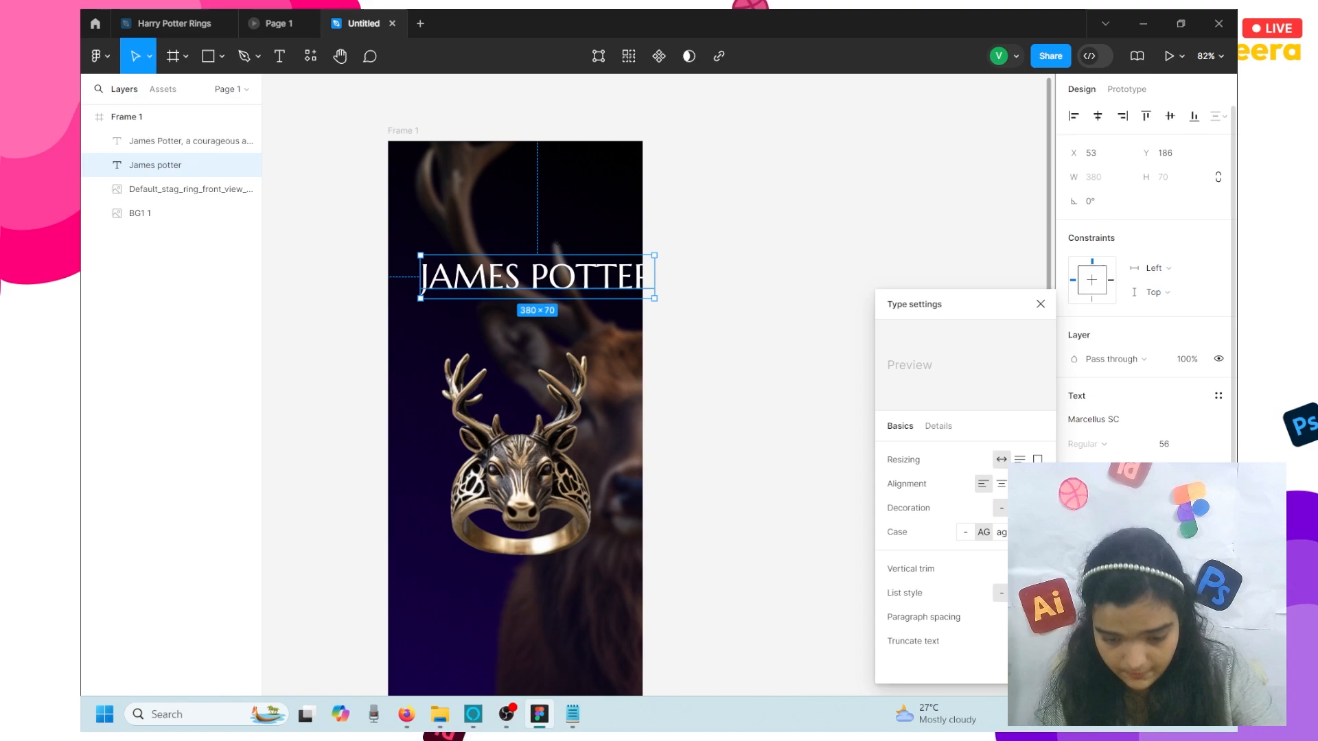
left_click(1020, 532)
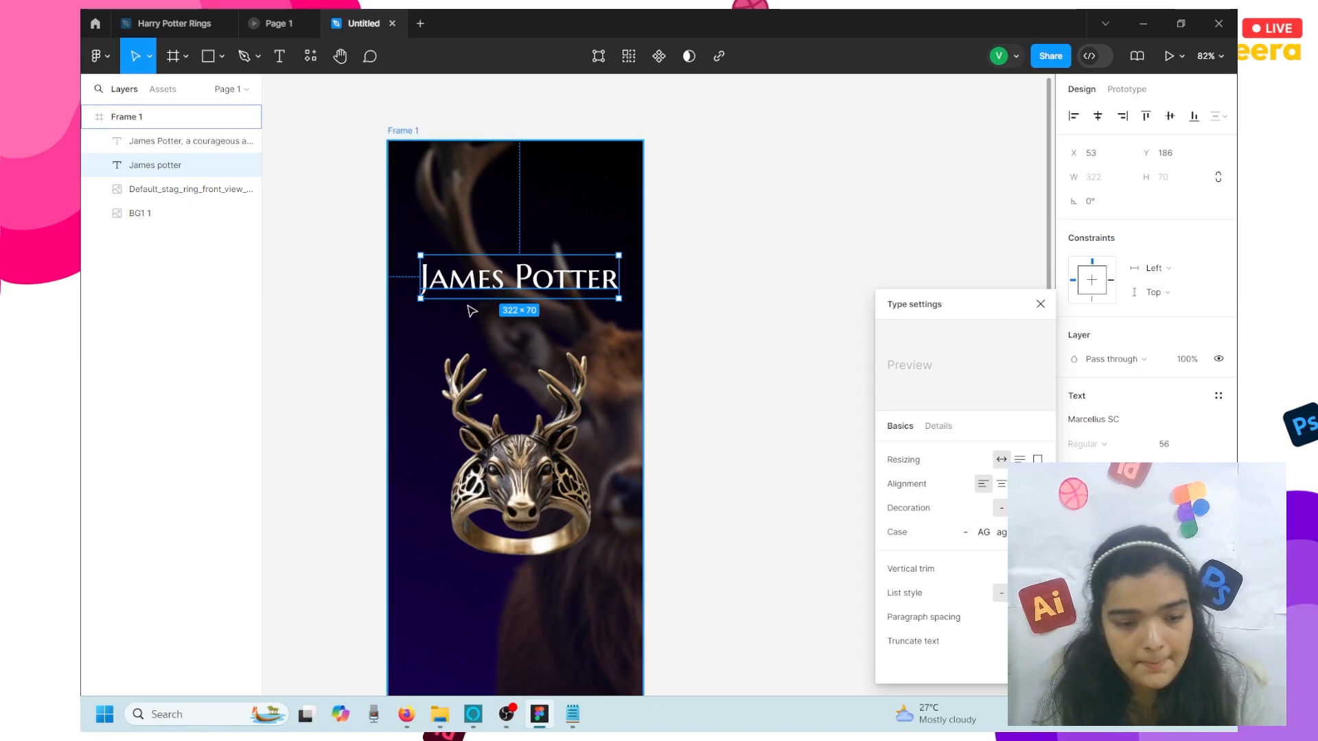
- Set the James Potter heading's font size to 64
scroll(471, 311, "up", 5)
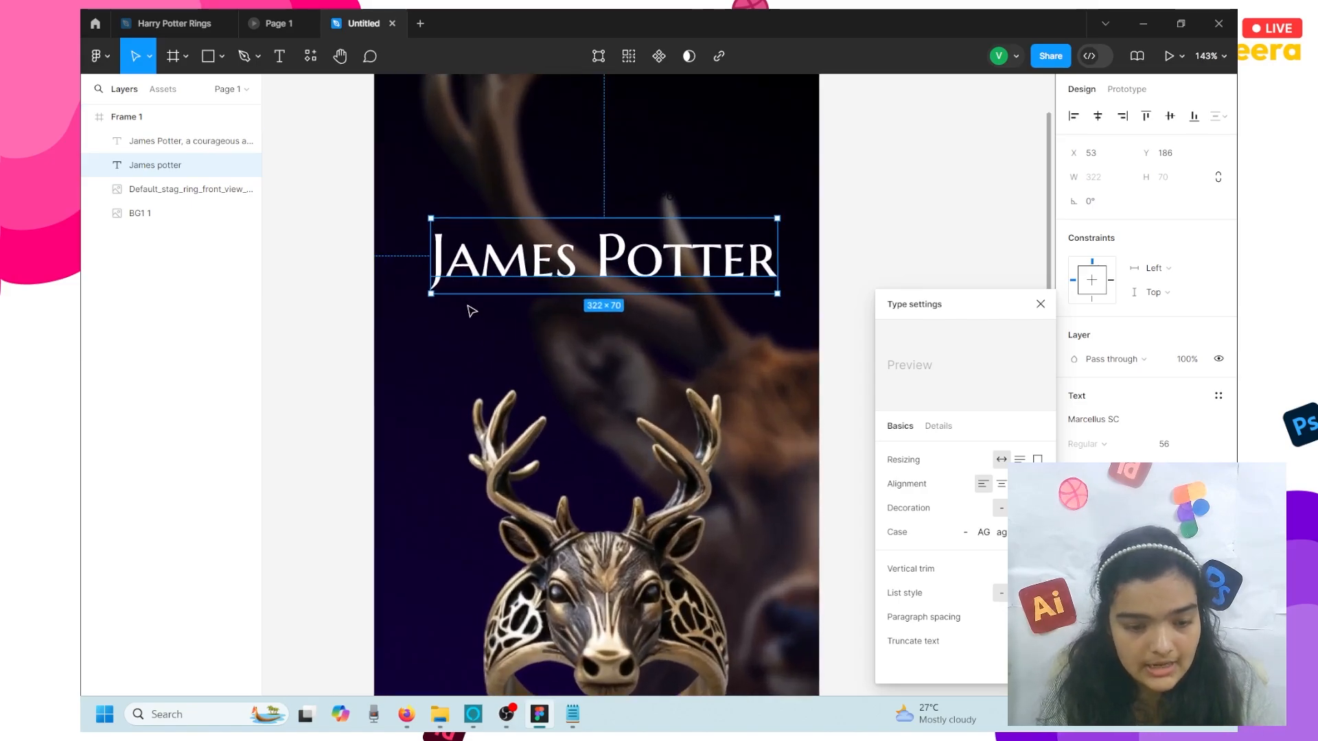
scroll(472, 311, "down", 1)
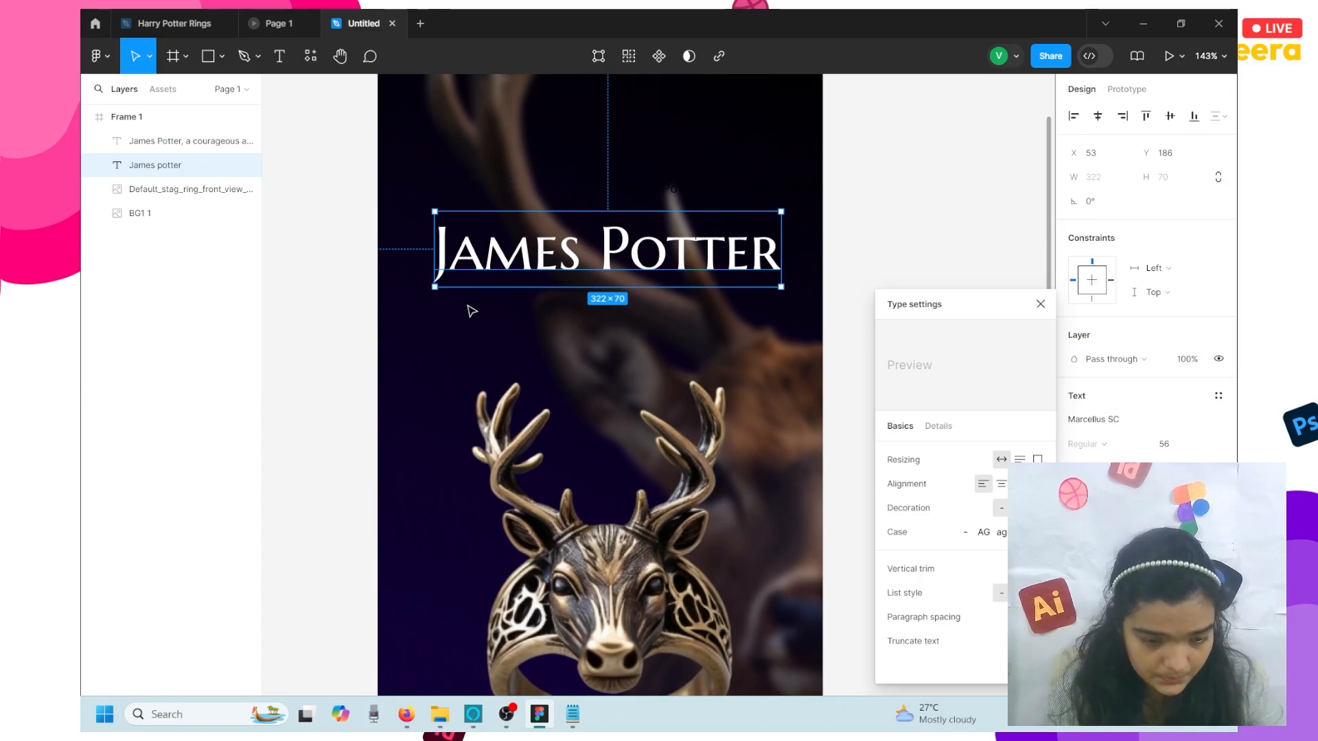
scroll(472, 311, "down", 5)
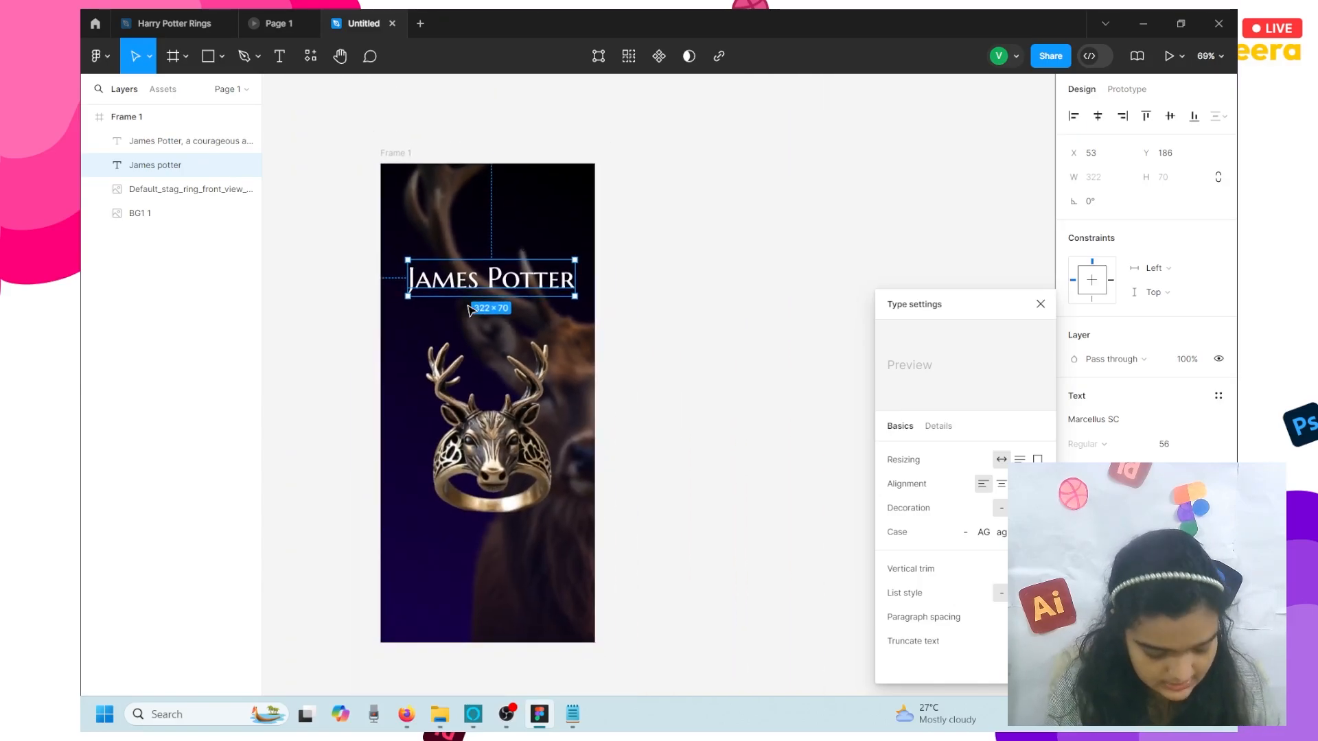
left_click(1204, 446)
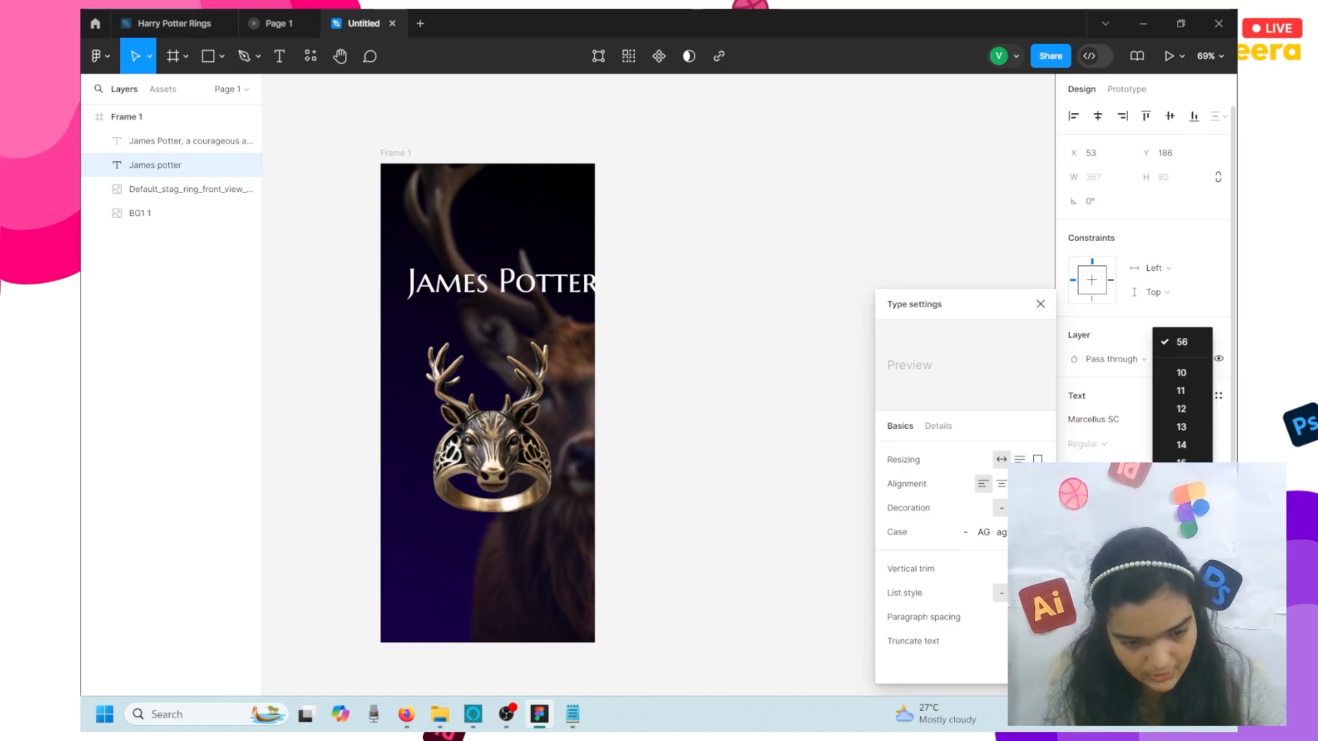
left_click(1182, 608)
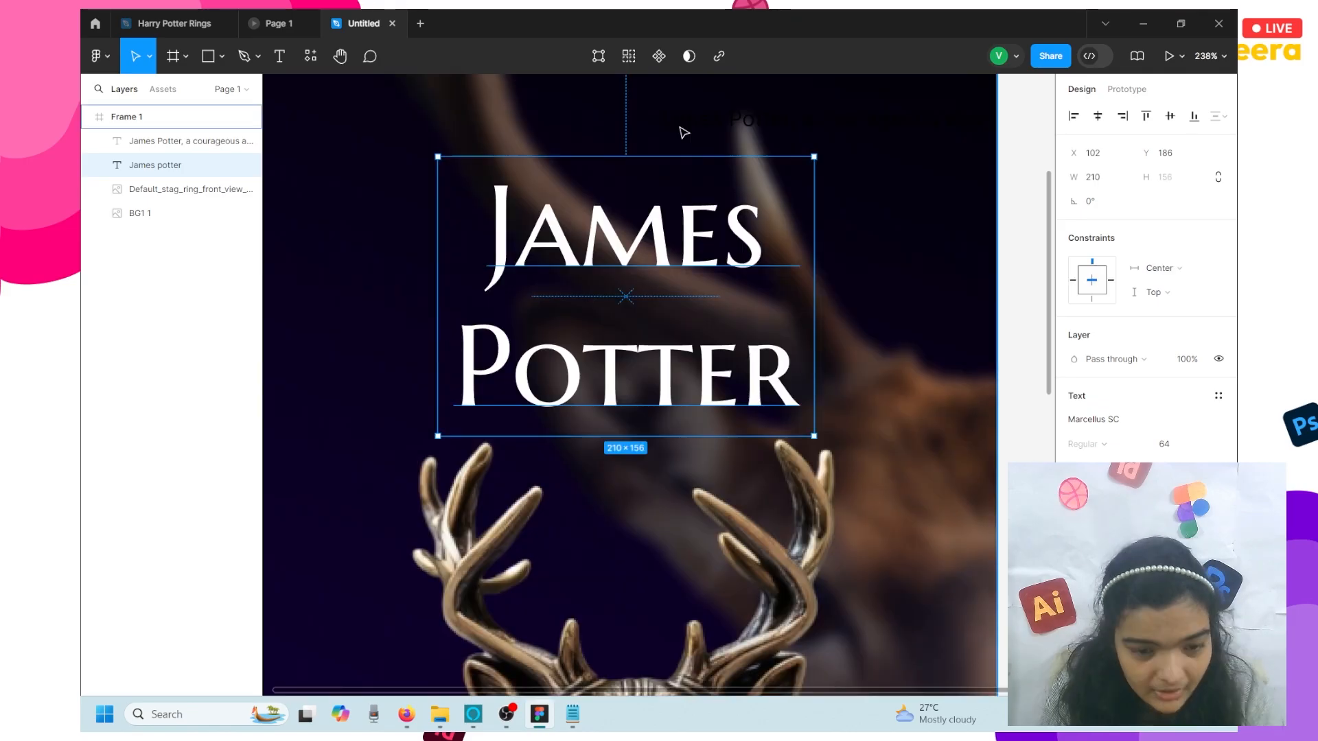
- Move the description paragraph below the heading
left_click(682, 130)
left_click_drag(835, 134, 527, 469)
scroll(526, 469, "down", 6)
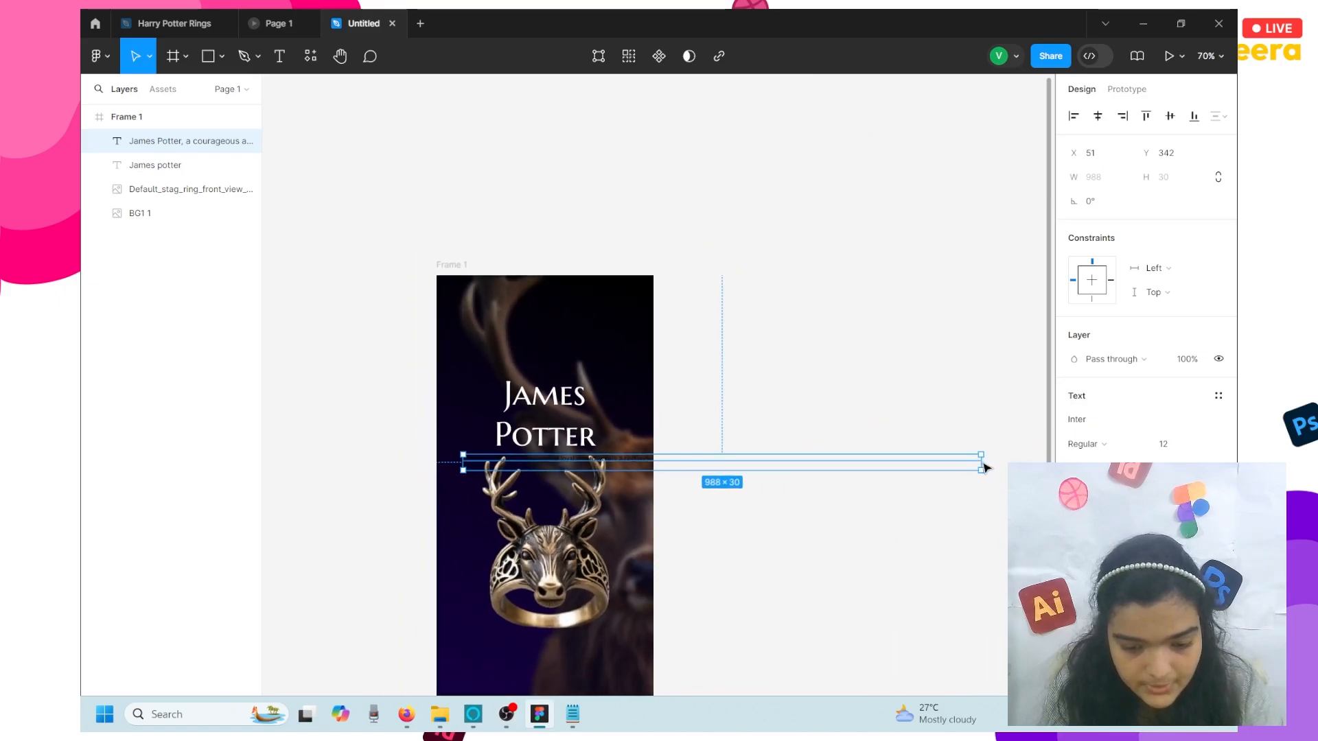
- Narrow the paragraph to 288 wide and raise the James Potter heading above the ring to Y 104
left_click_drag(983, 467, 610, 460)
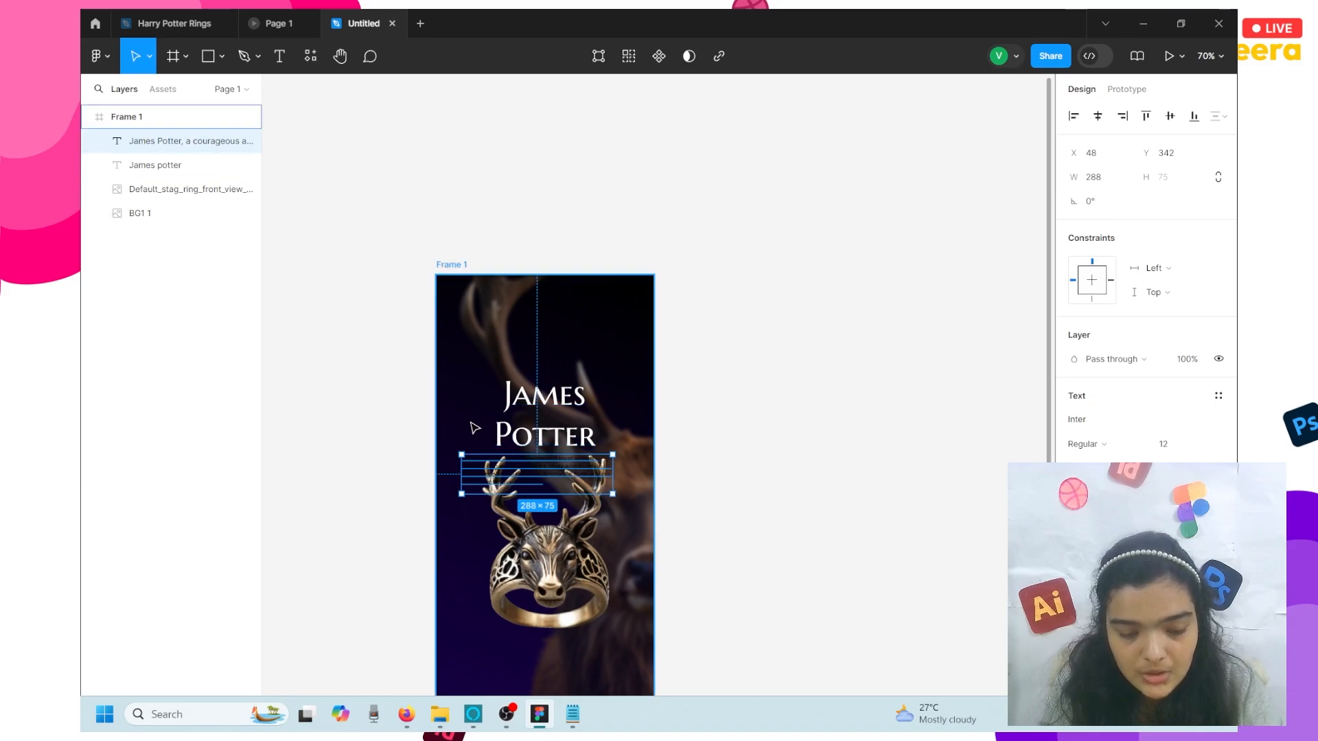
left_click(532, 414)
right_click(533, 415)
left_click(559, 344)
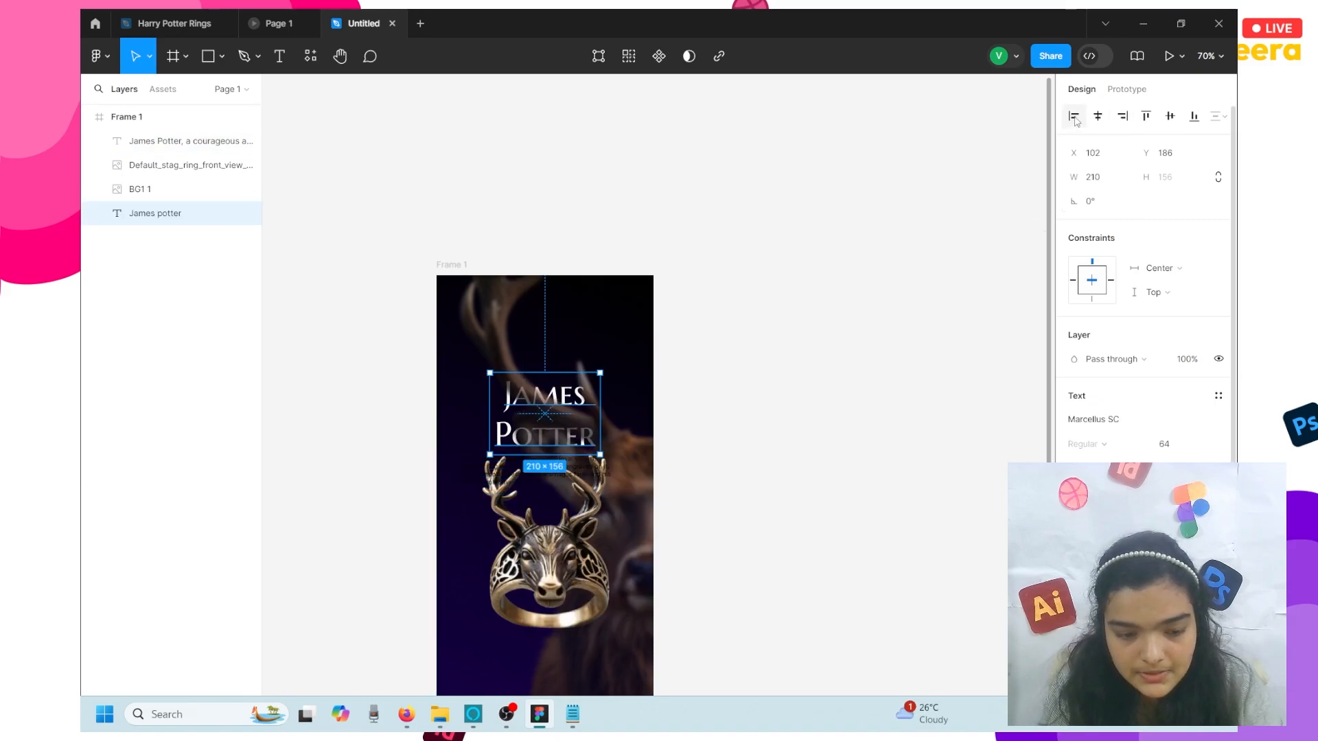
left_click_drag(150, 216, 155, 129)
left_click_drag(543, 437, 542, 395)
- Set the description paragraph's text colour to white
left_click(531, 459)
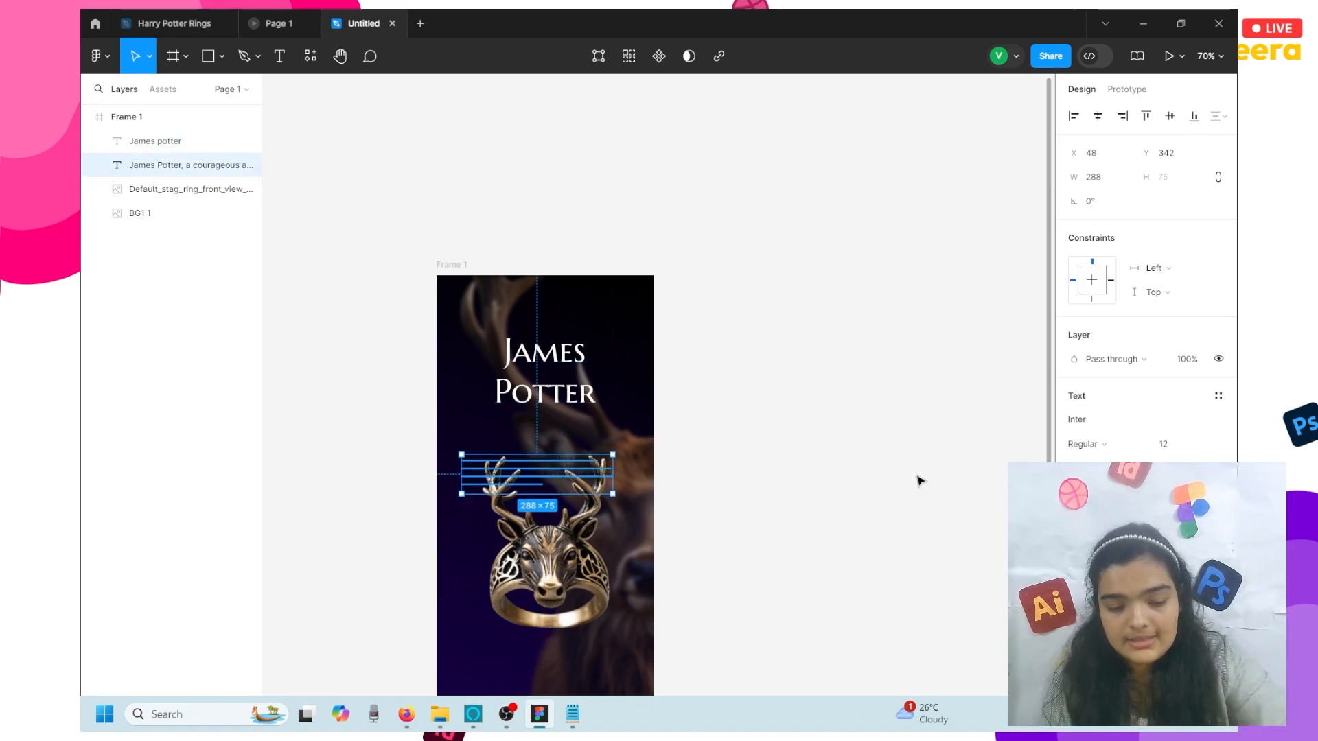
left_click(1078, 572)
left_click_drag(998, 468, 782, 241)
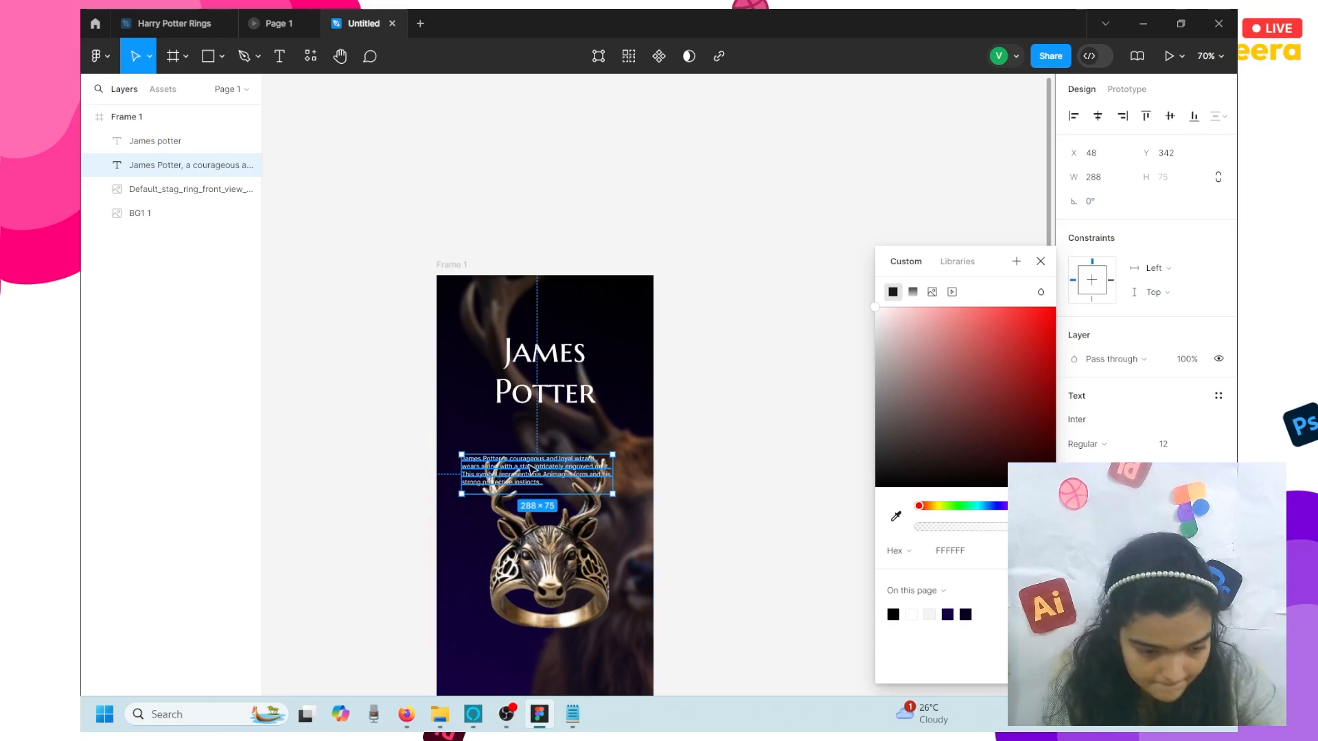
scroll(526, 463, "up", 6)
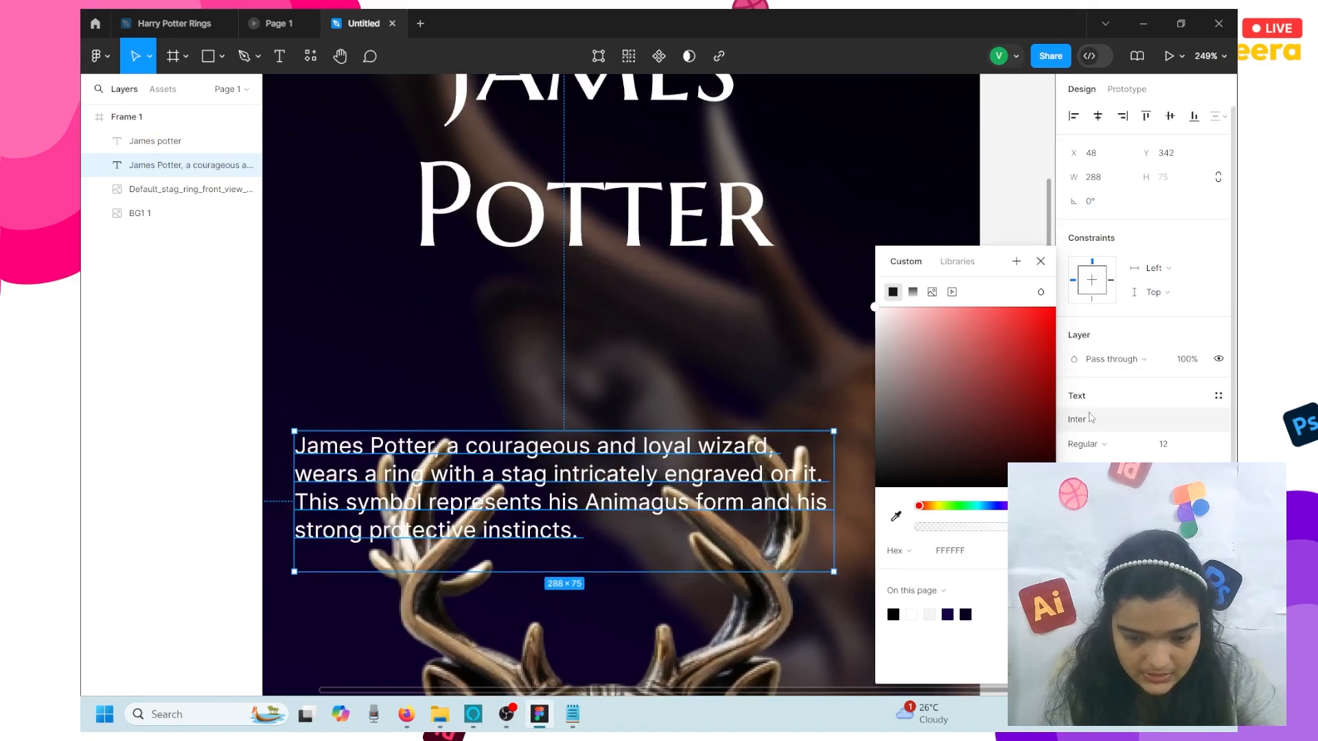
- Search the font list for 'robot', then keep the paragraph in Inter
left_click(1085, 420)
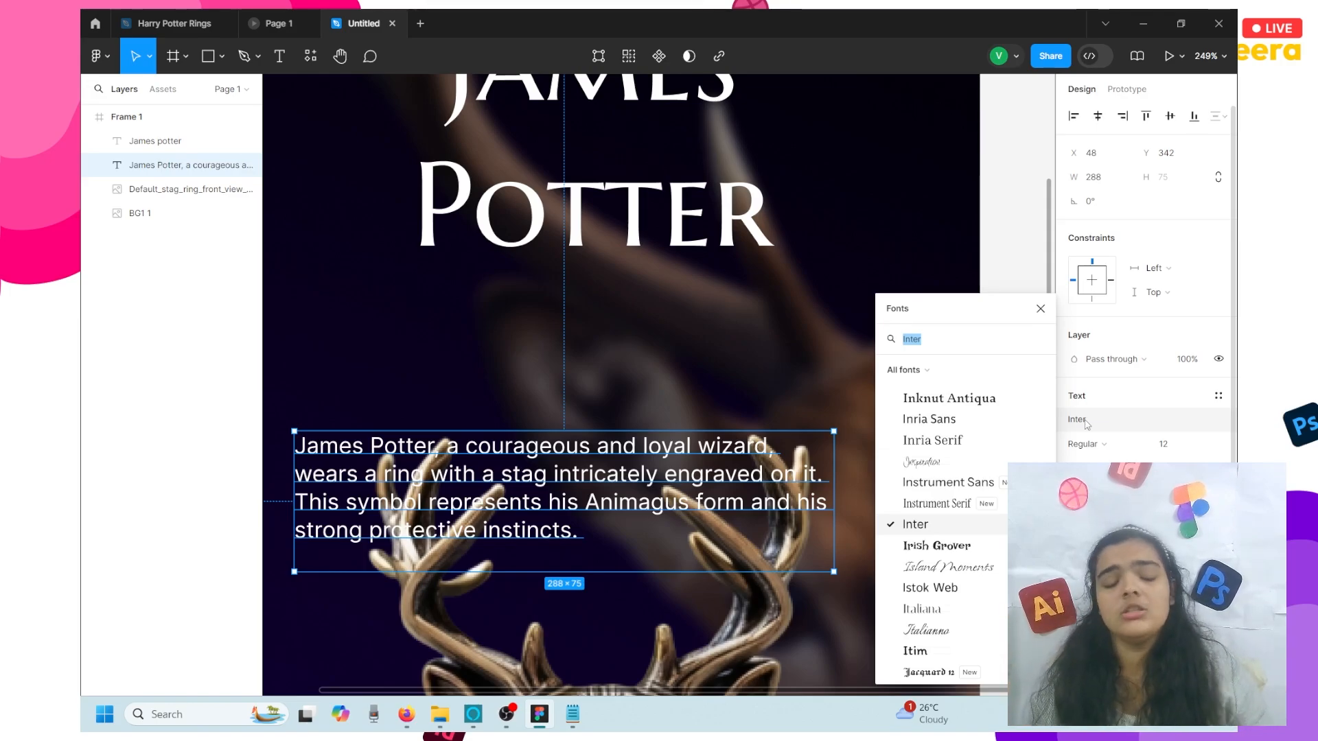
type("robot")
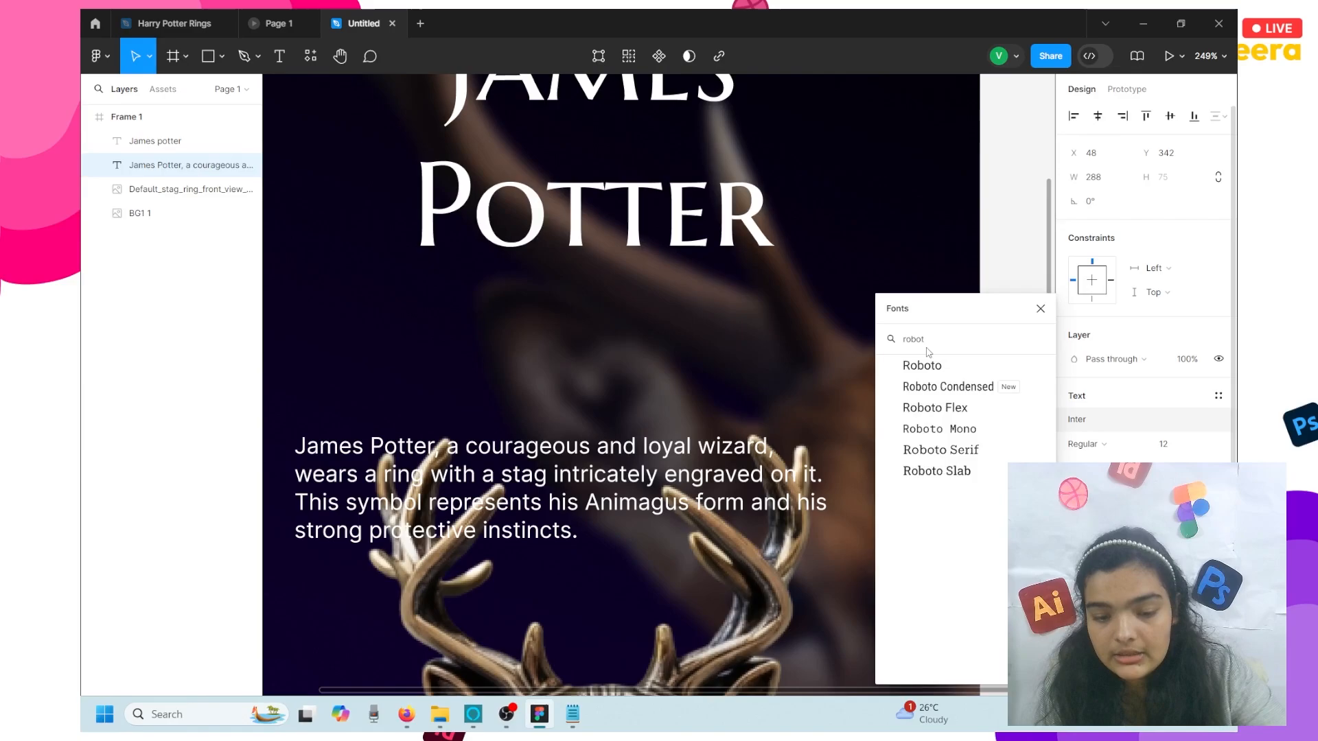
left_click(524, 525)
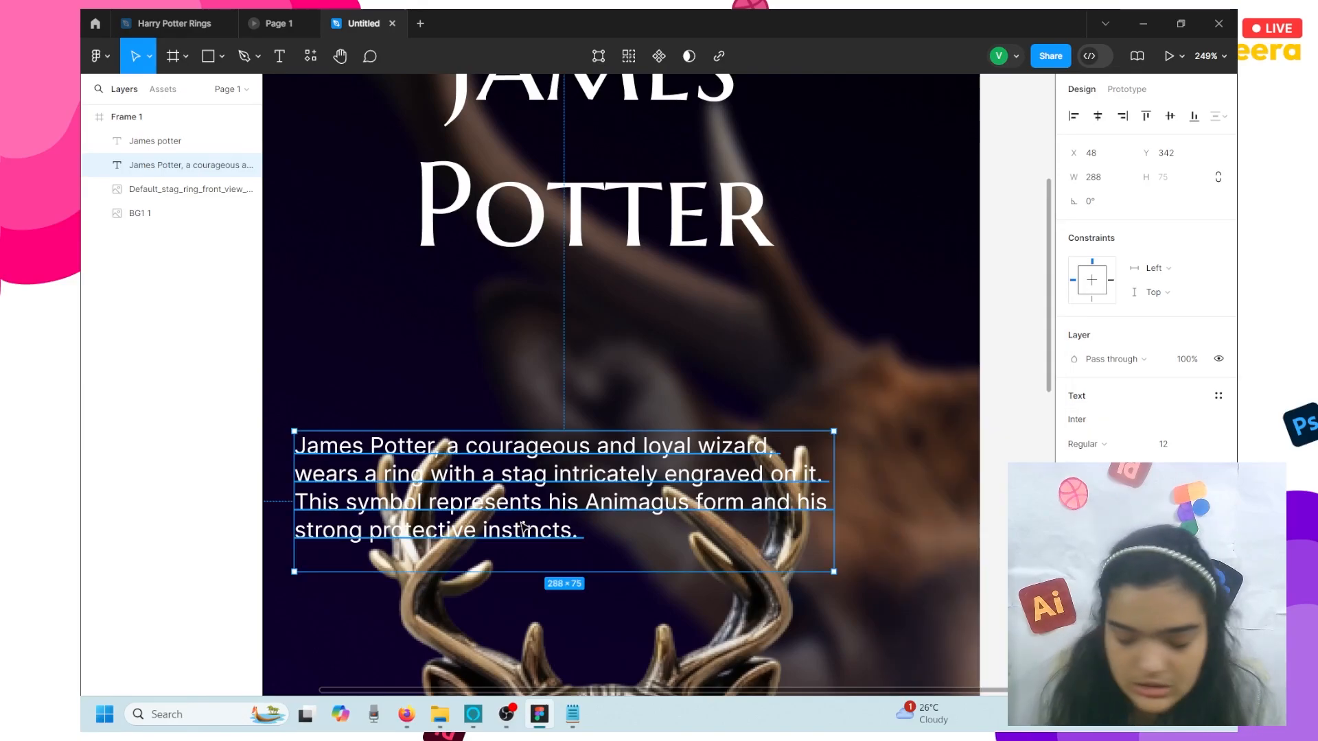
- Centre-align the James Potter description and set its font size to 11
mouse_move(504, 727)
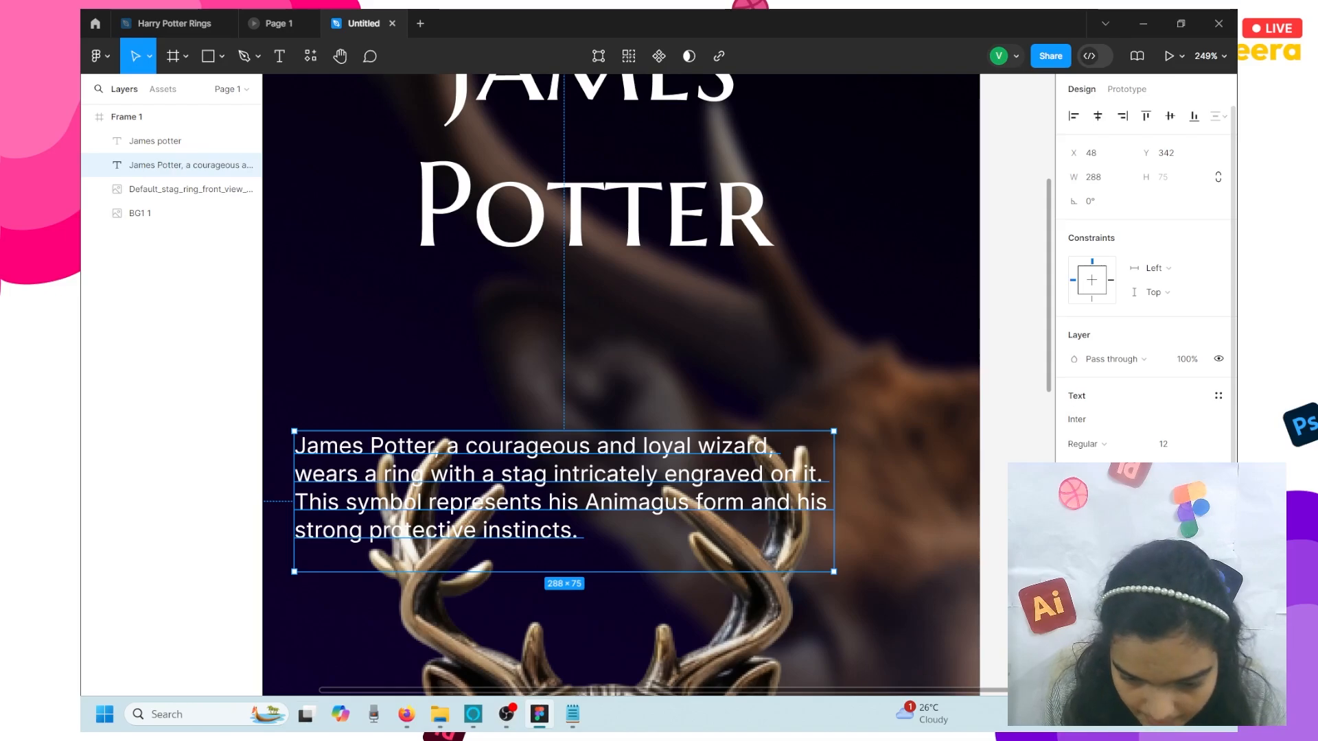
key("ctrl+alt+t")
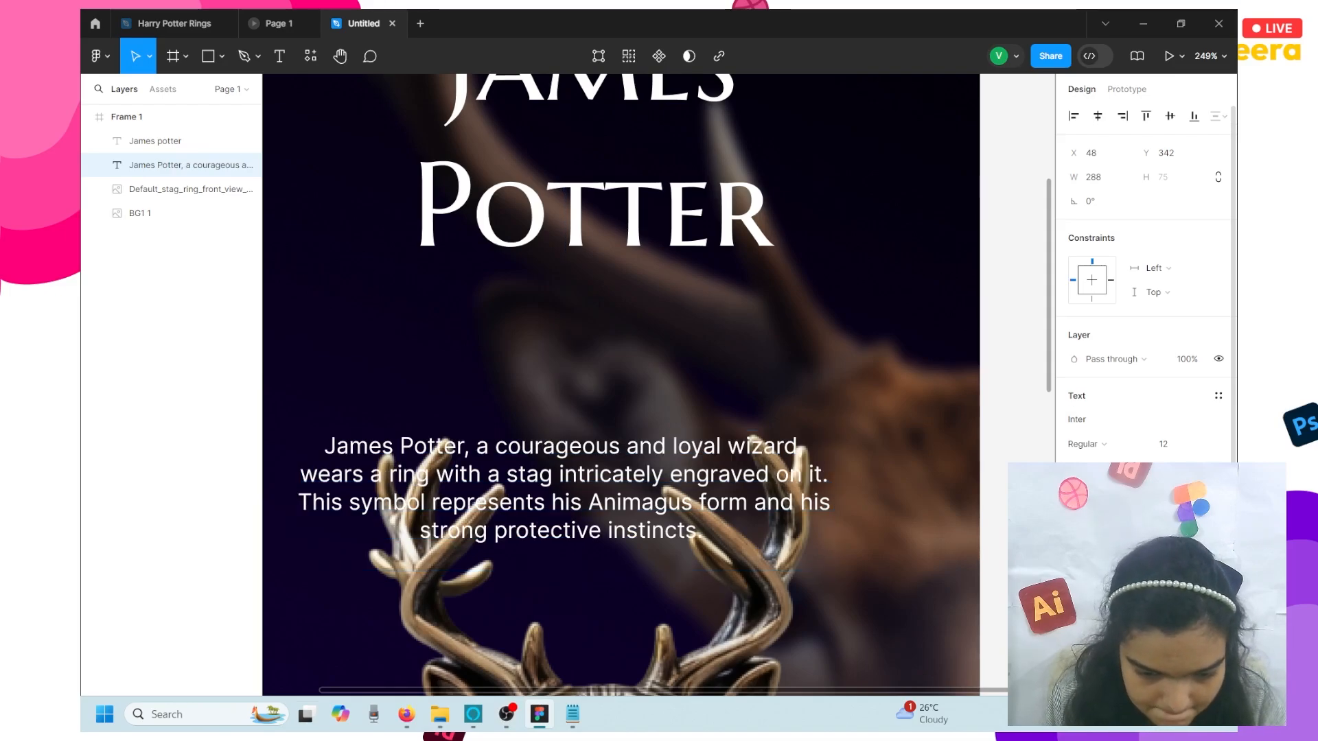
scroll(599, 503, "left", 10)
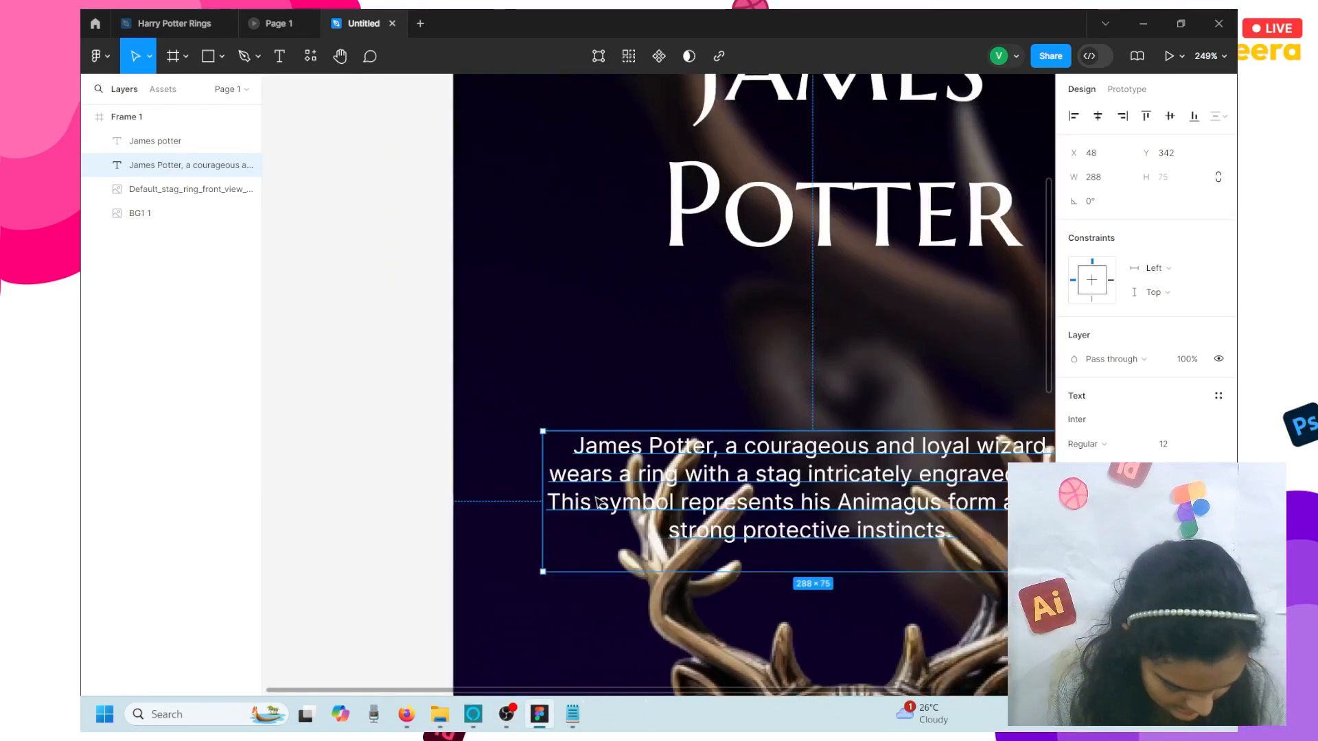
scroll(600, 502, "left", 1)
scroll(600, 503, "right", 6)
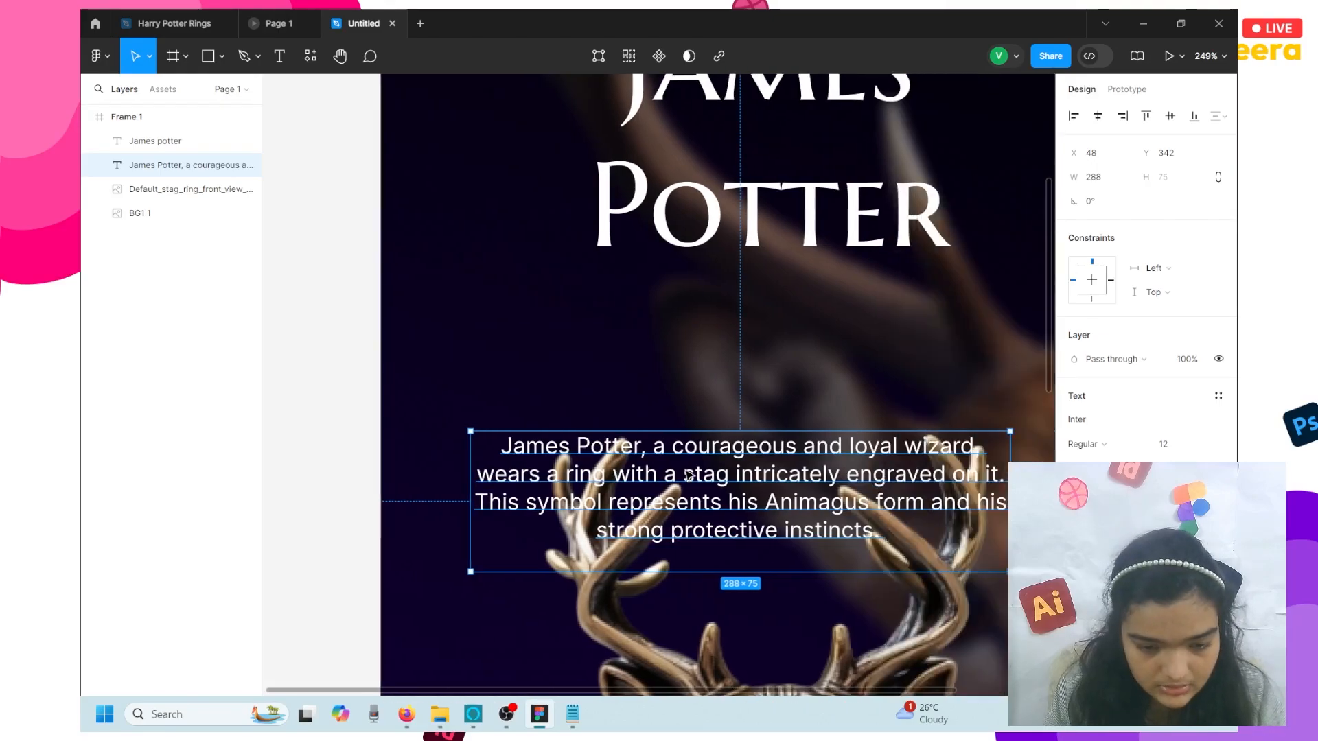
left_click(1187, 446)
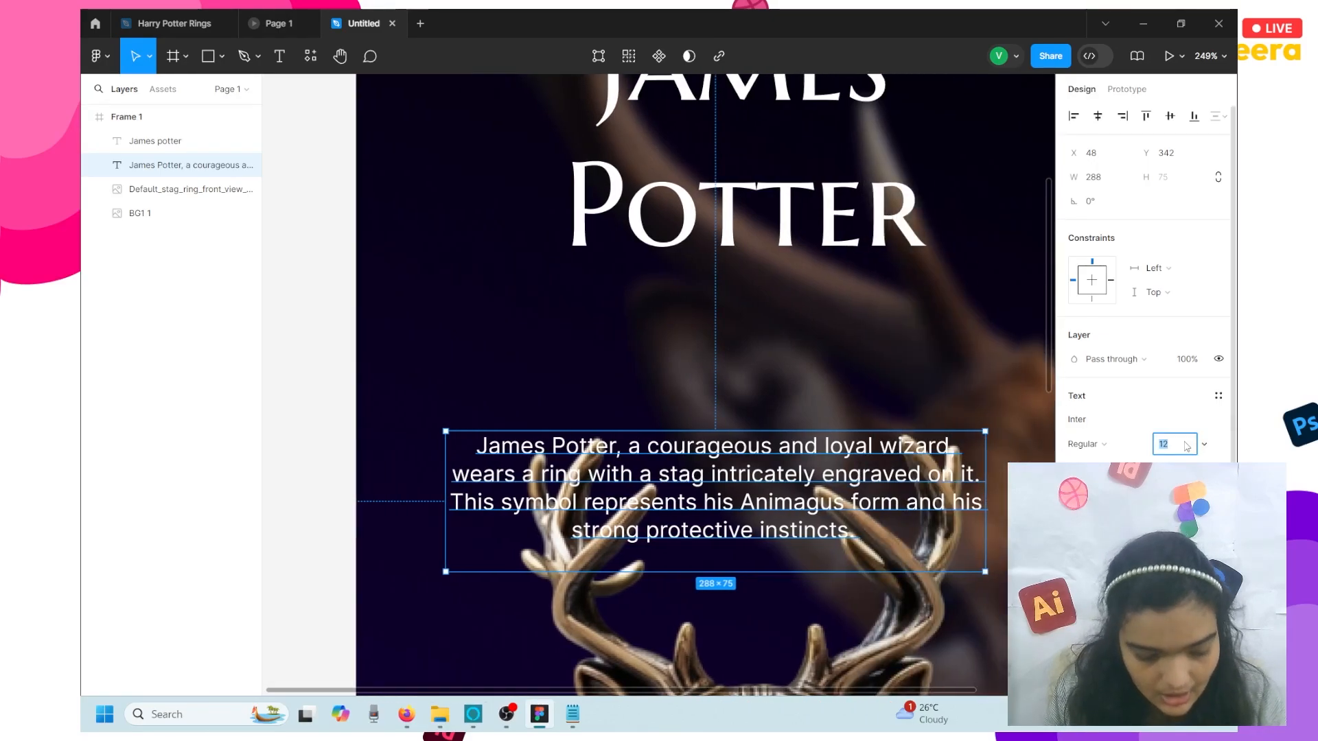
type("11")
key("Return")
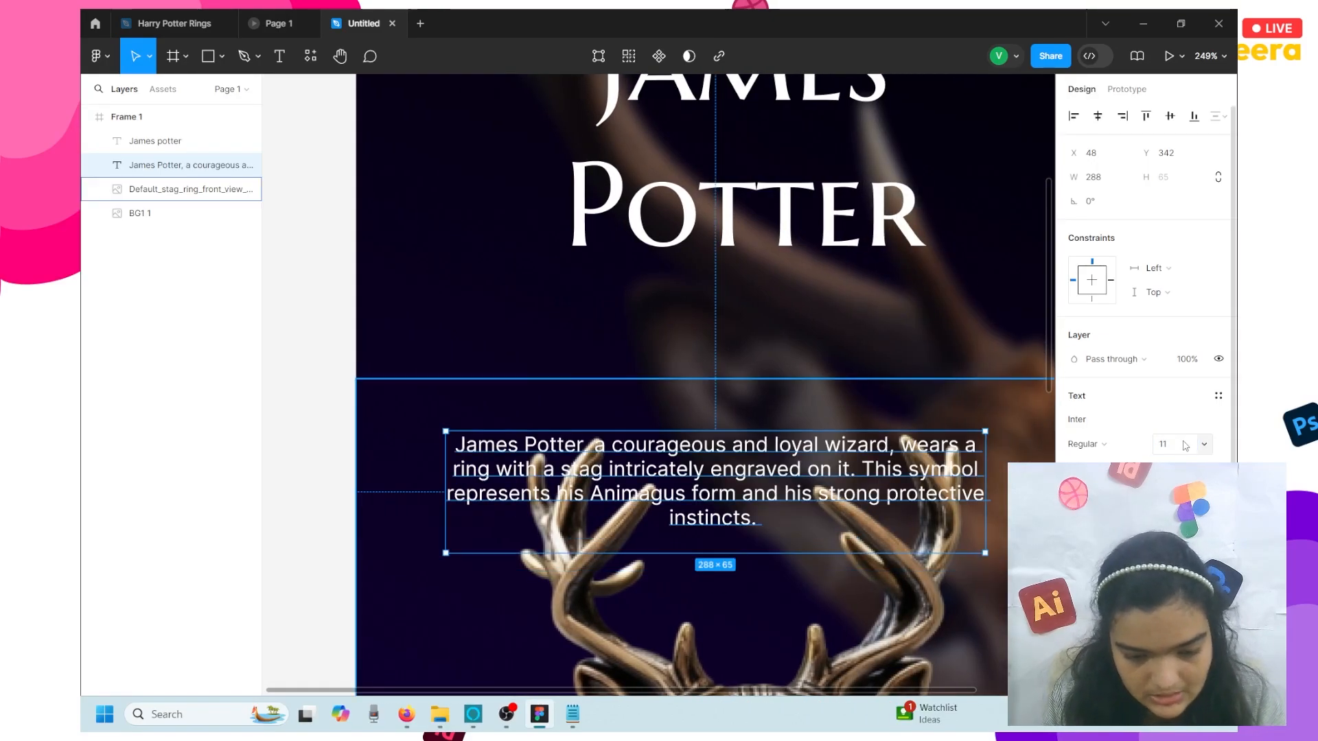
- Return the description to size 12 and move it up under the title
key("ctrl+z")
scroll(703, 456, "down", 3)
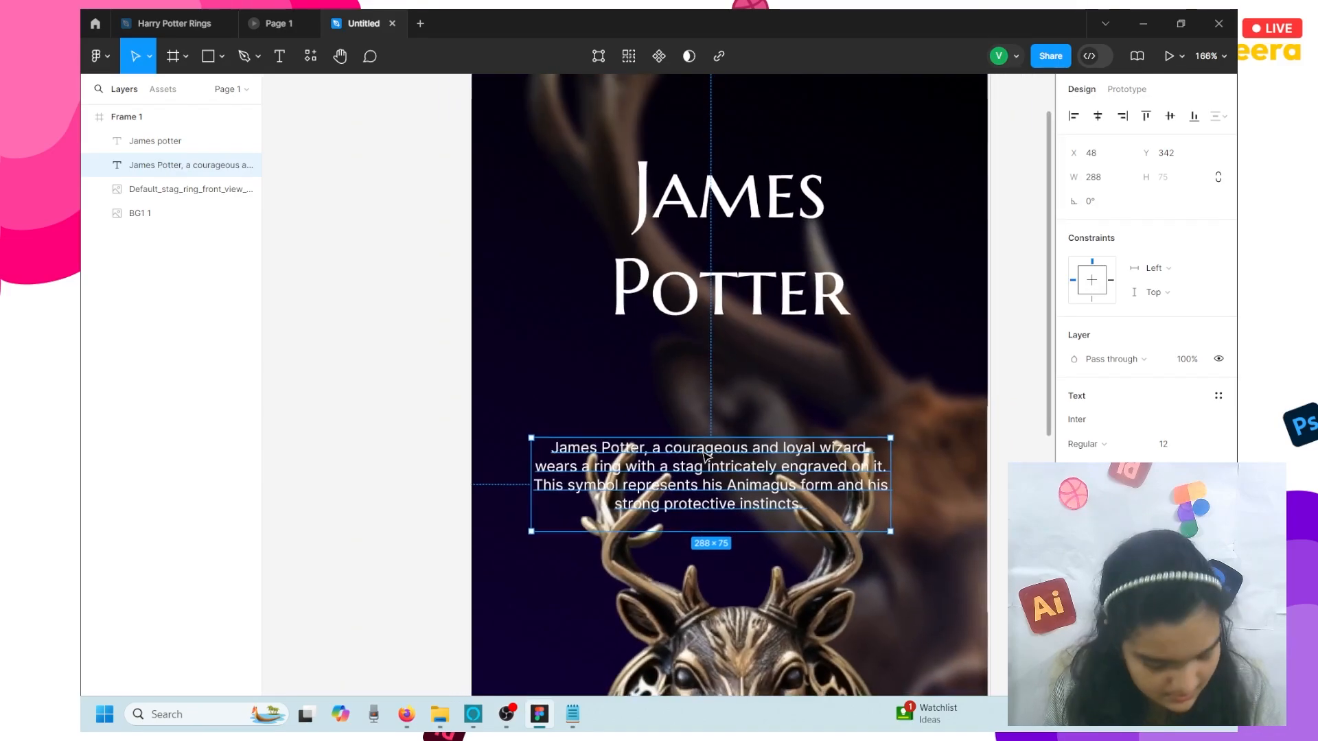
scroll(663, 476, "right", 3)
left_click_drag(664, 475, 685, 387)
left_click(651, 296)
left_click(646, 376)
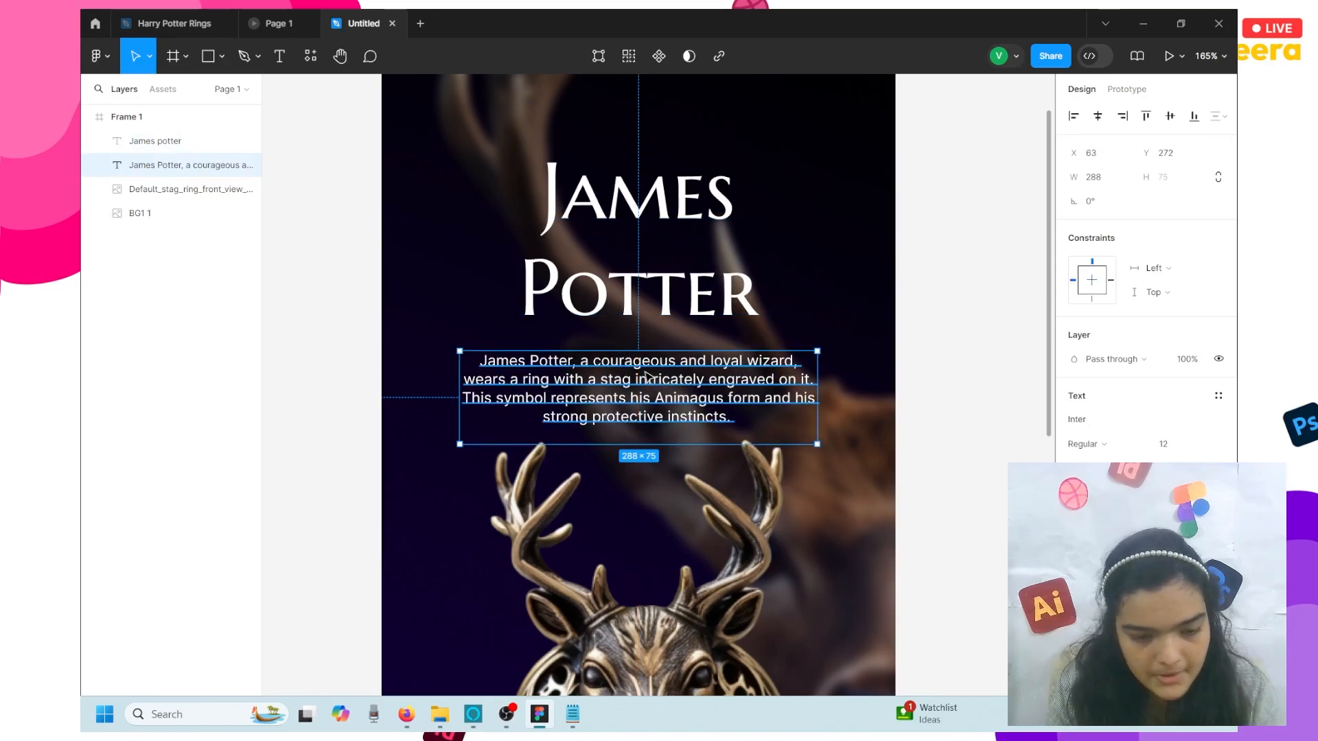
- Tighten the James Potter title's line height
left_click(680, 149)
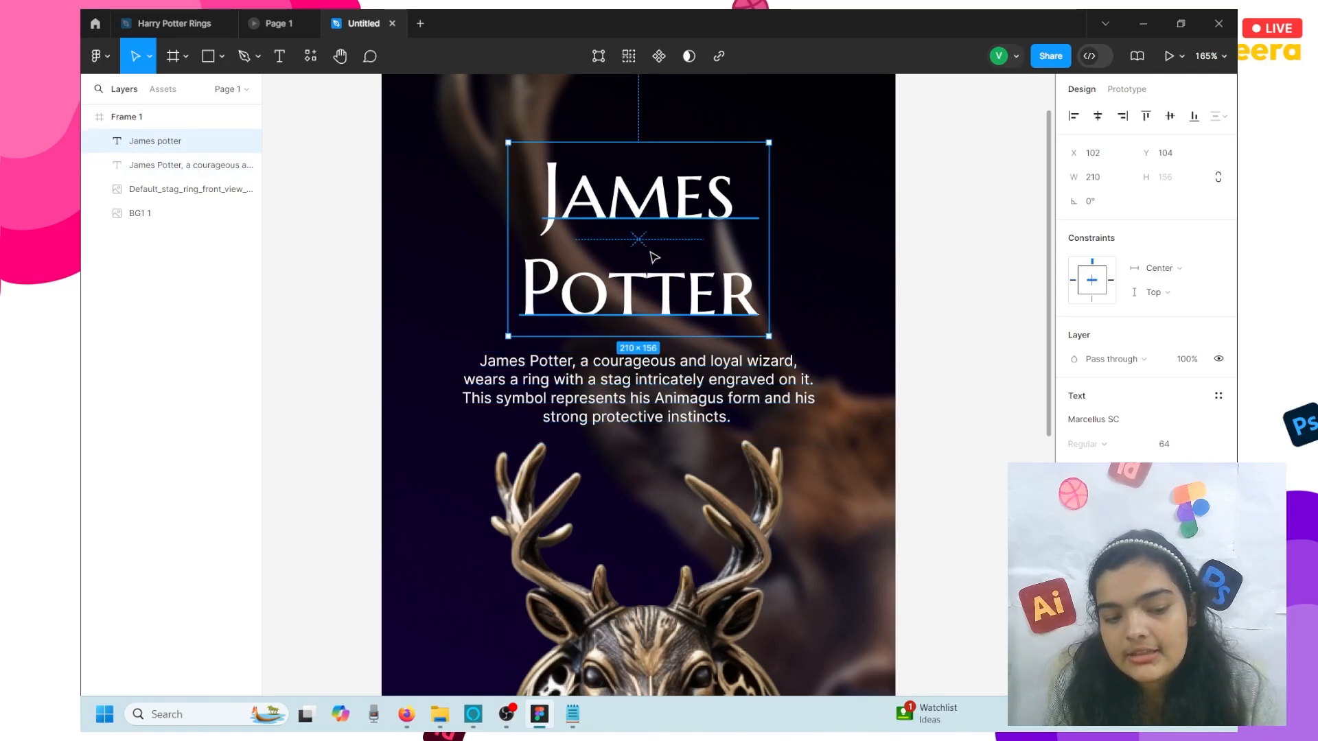
scroll(647, 230, "up", 5)
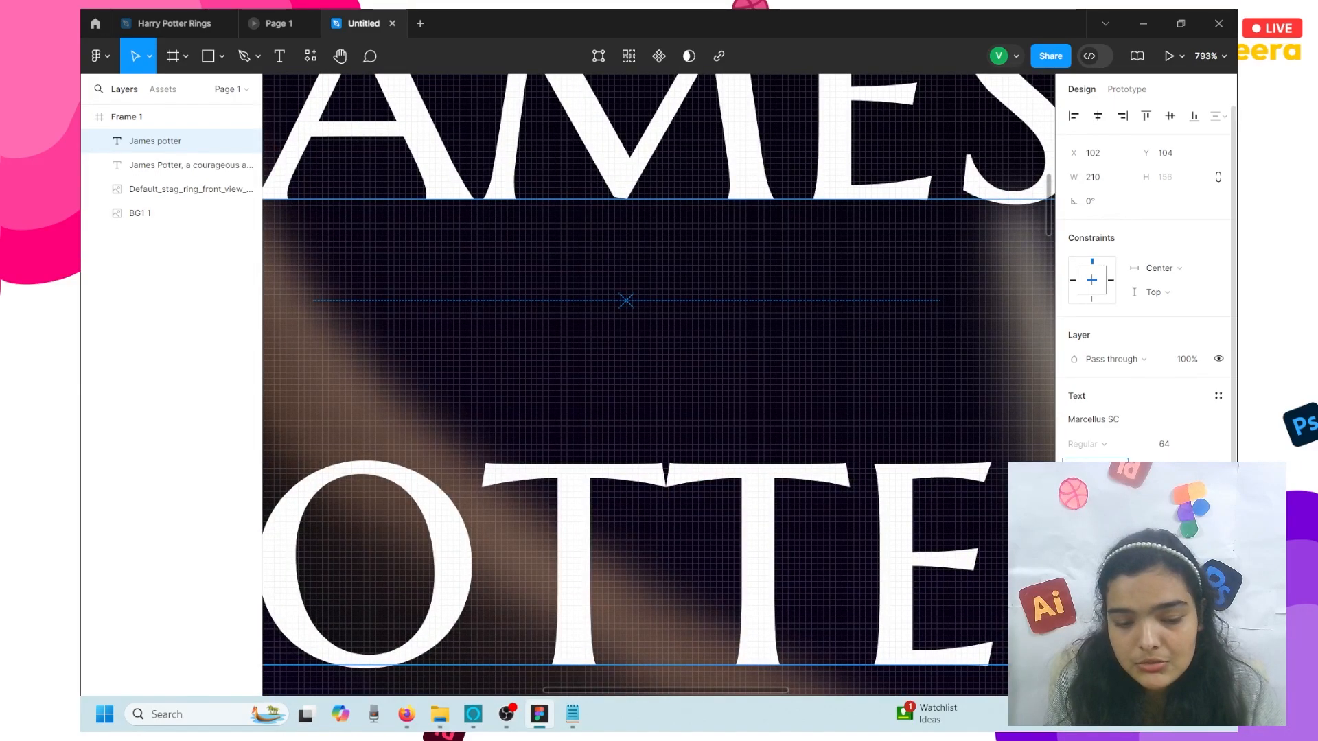
left_click_drag(1075, 470, 427, 481)
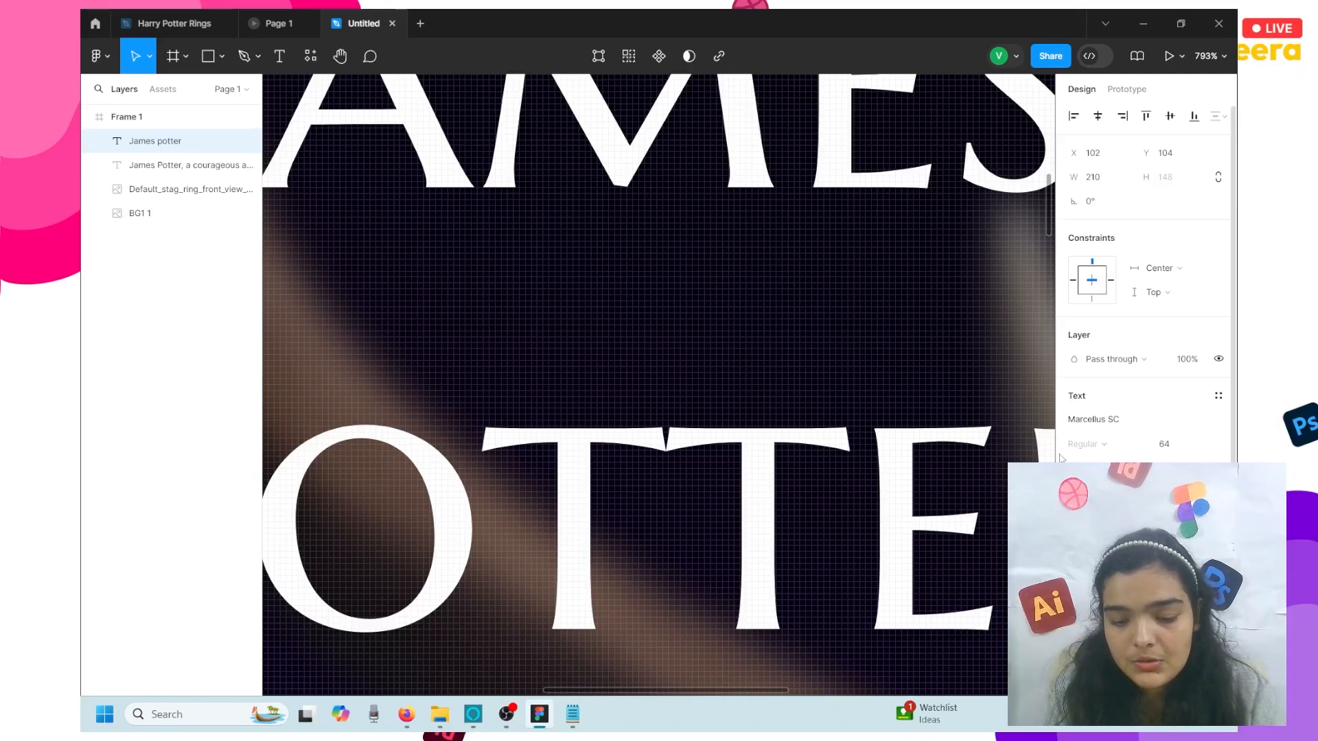
left_click_drag(1075, 469, 534, 423)
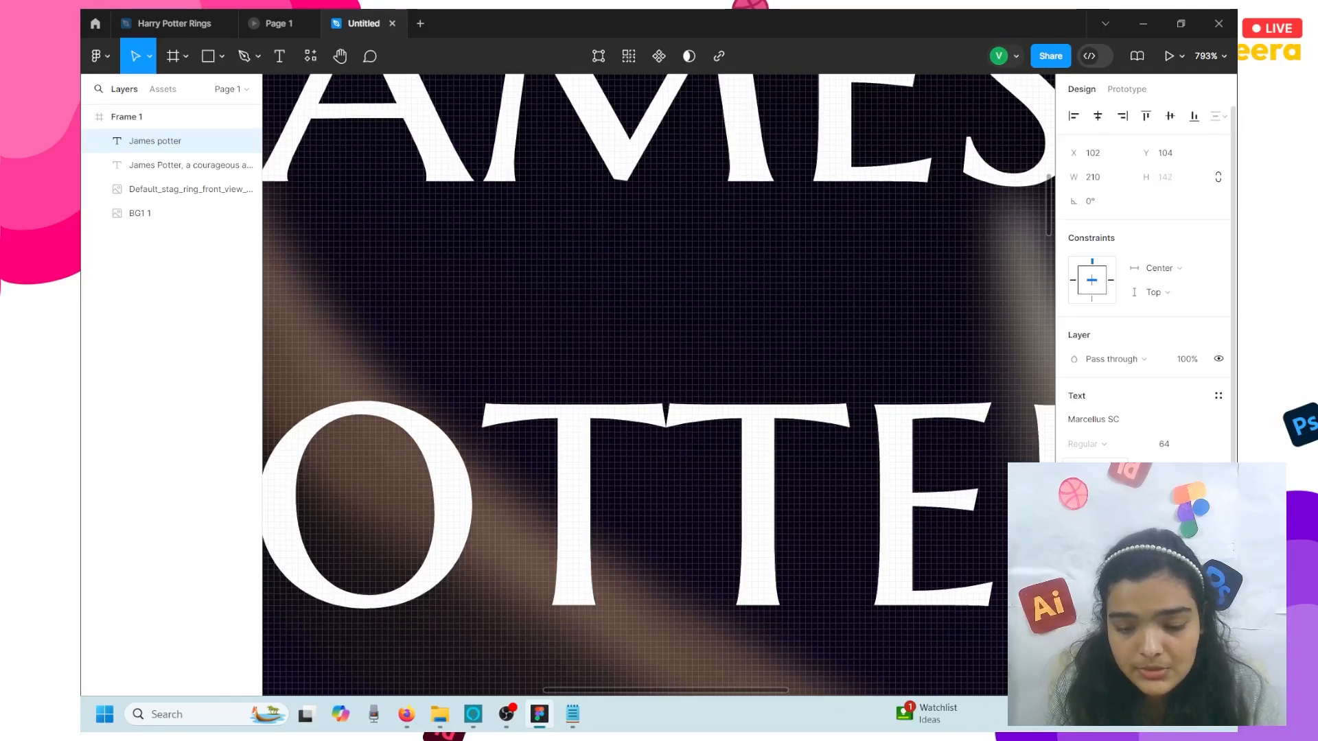
- Nudge the title down to X 102, Y 109 and the description up to Y 257
scroll(932, 415, "down", 5)
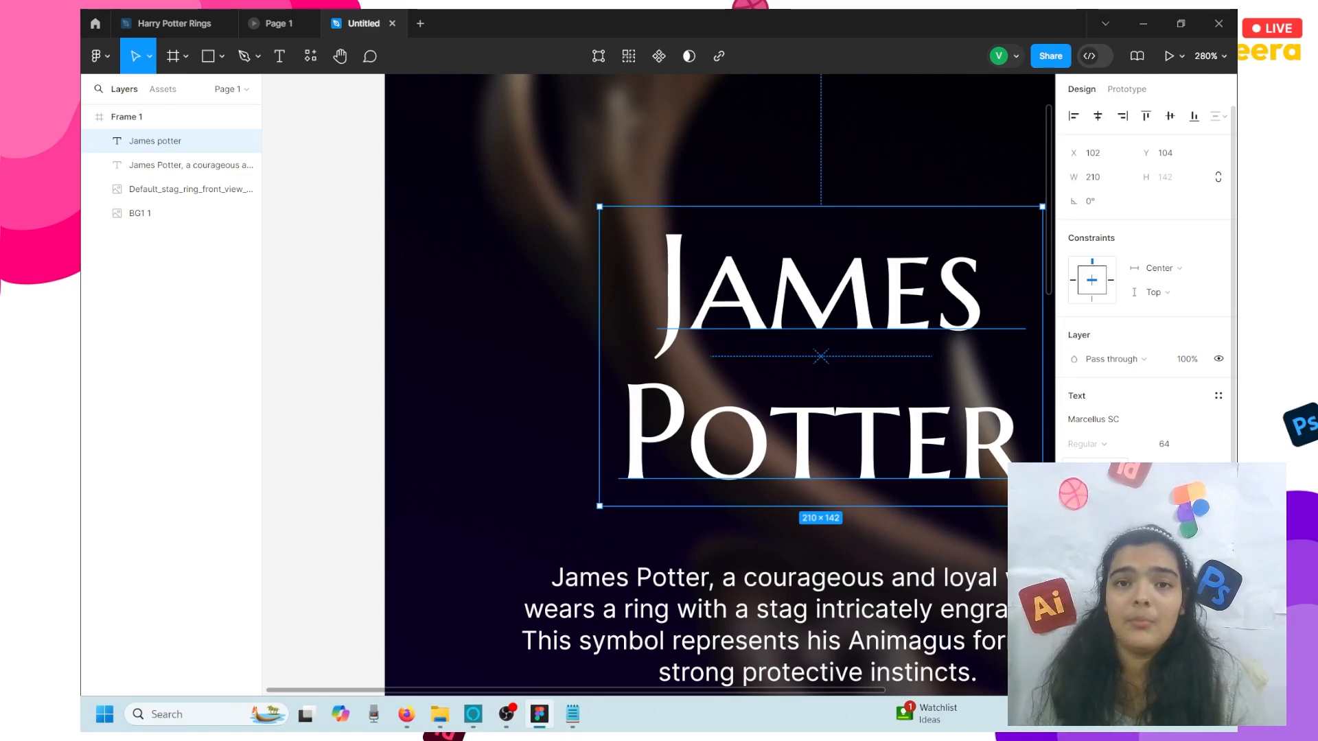
scroll(872, 384, "down", 4)
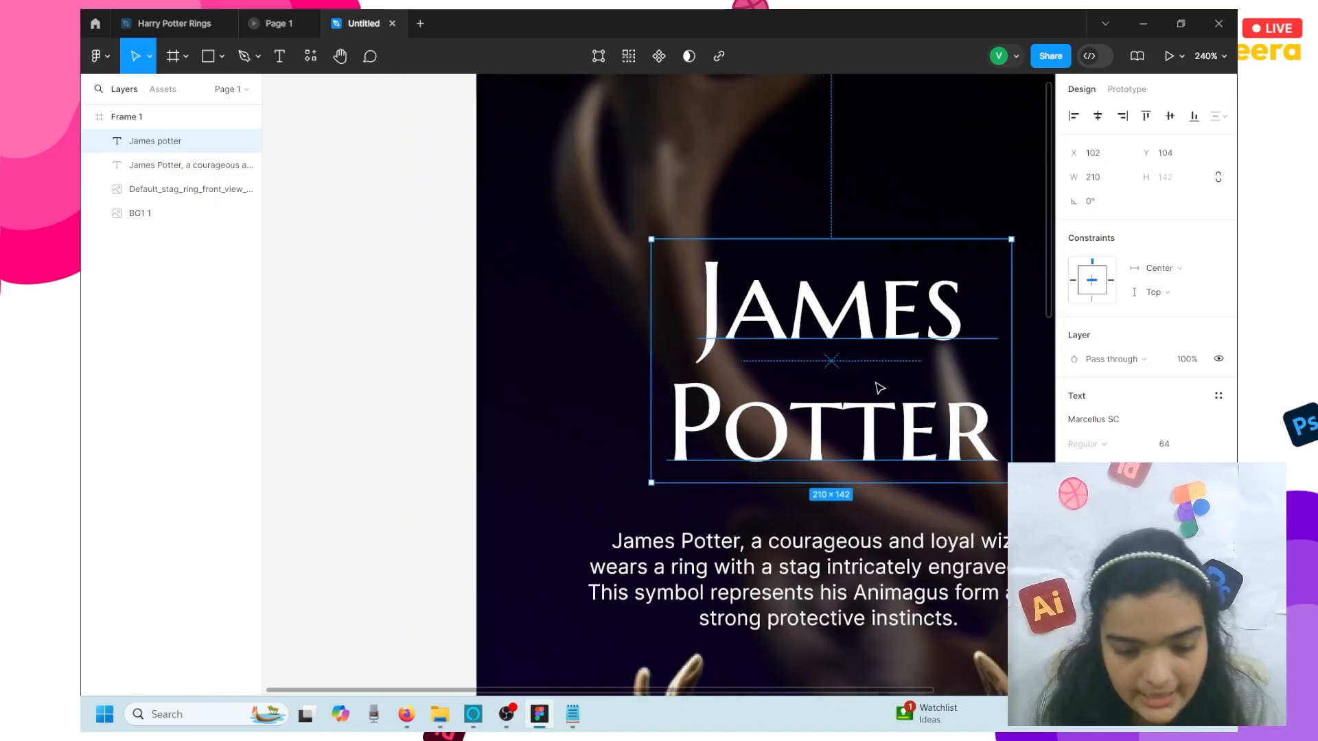
scroll(835, 387, "right", 1)
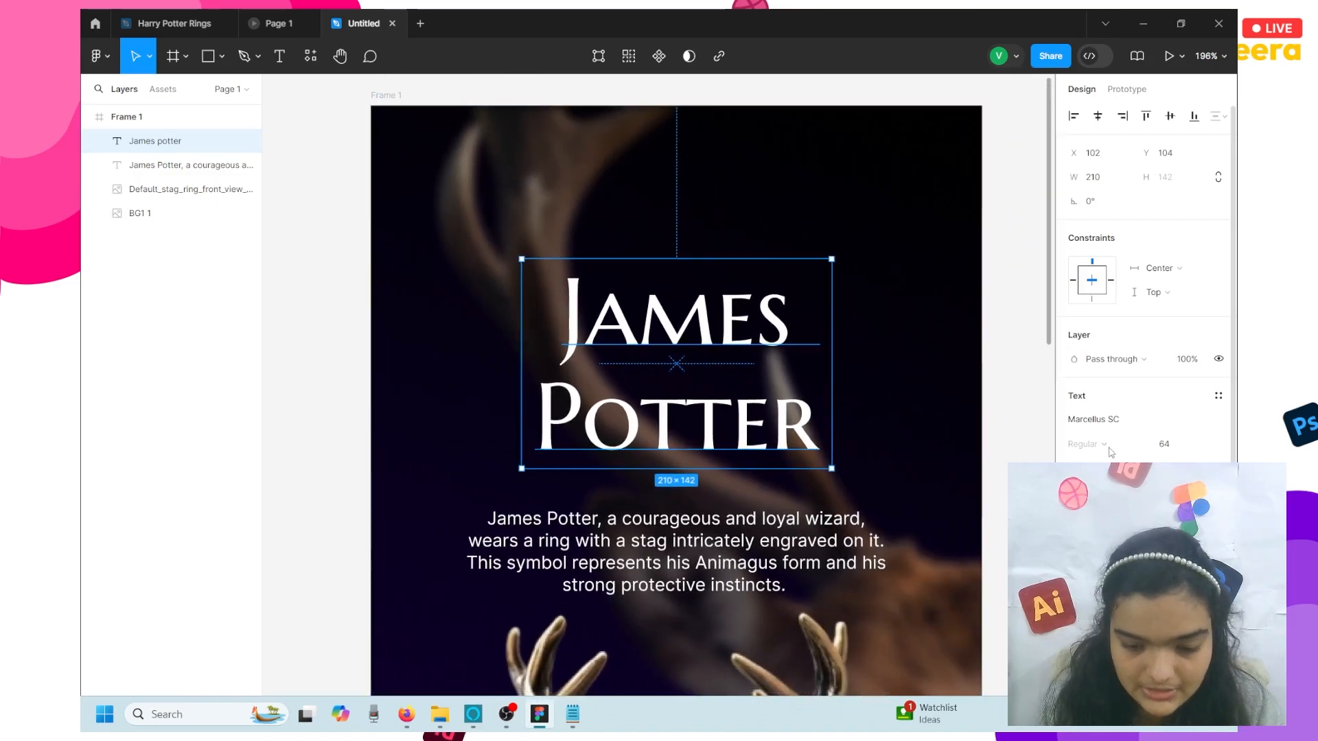
left_click_drag(755, 337, 755, 346)
left_click_drag(705, 542, 701, 546)
key("Up")
key("Up")
key("Up")
key("Up")
key("Up")
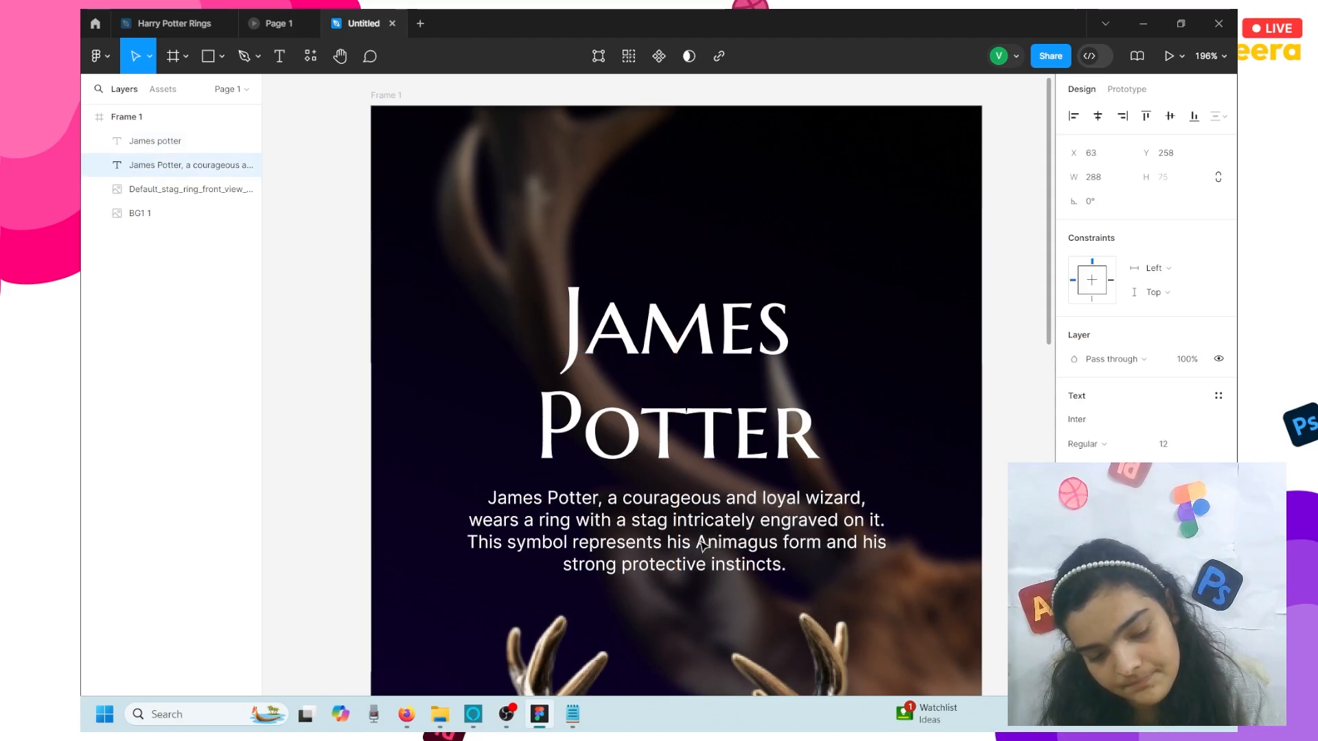
left_click_drag(676, 566, 677, 566)
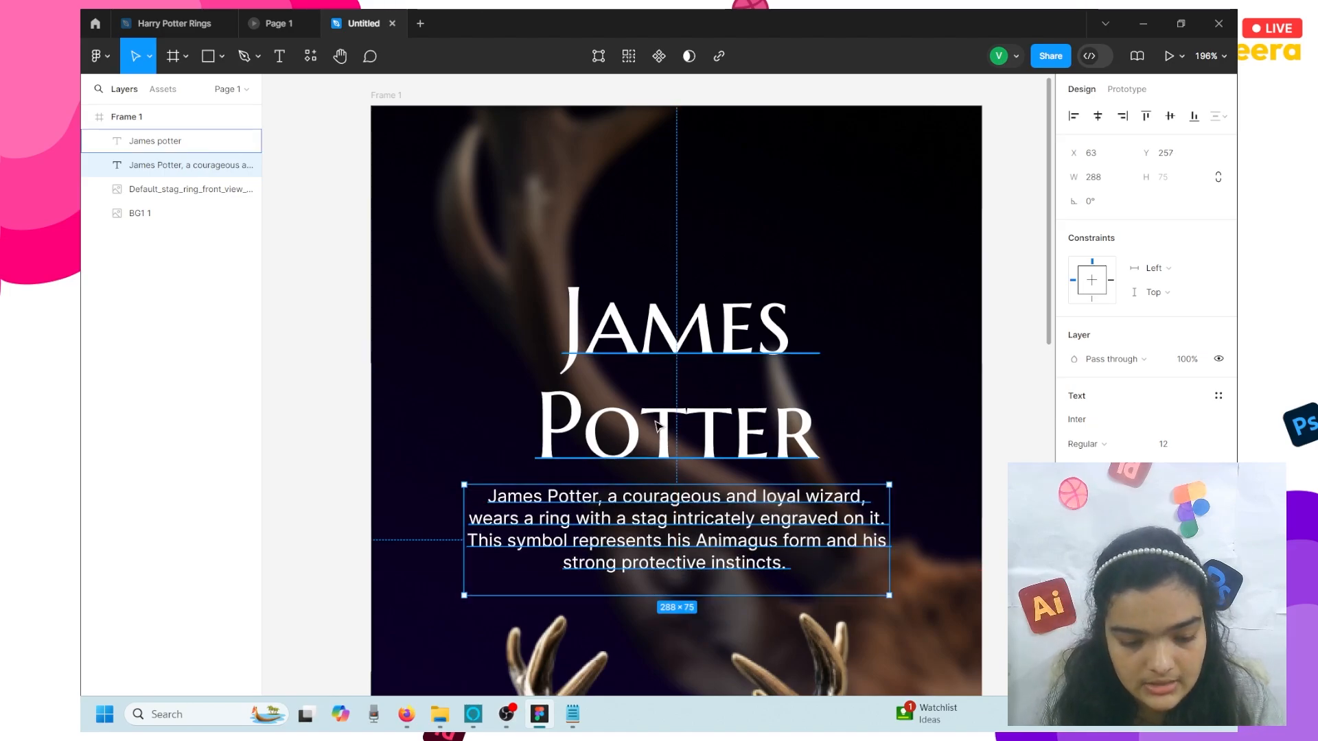
left_click_drag(656, 425, 656, 425)
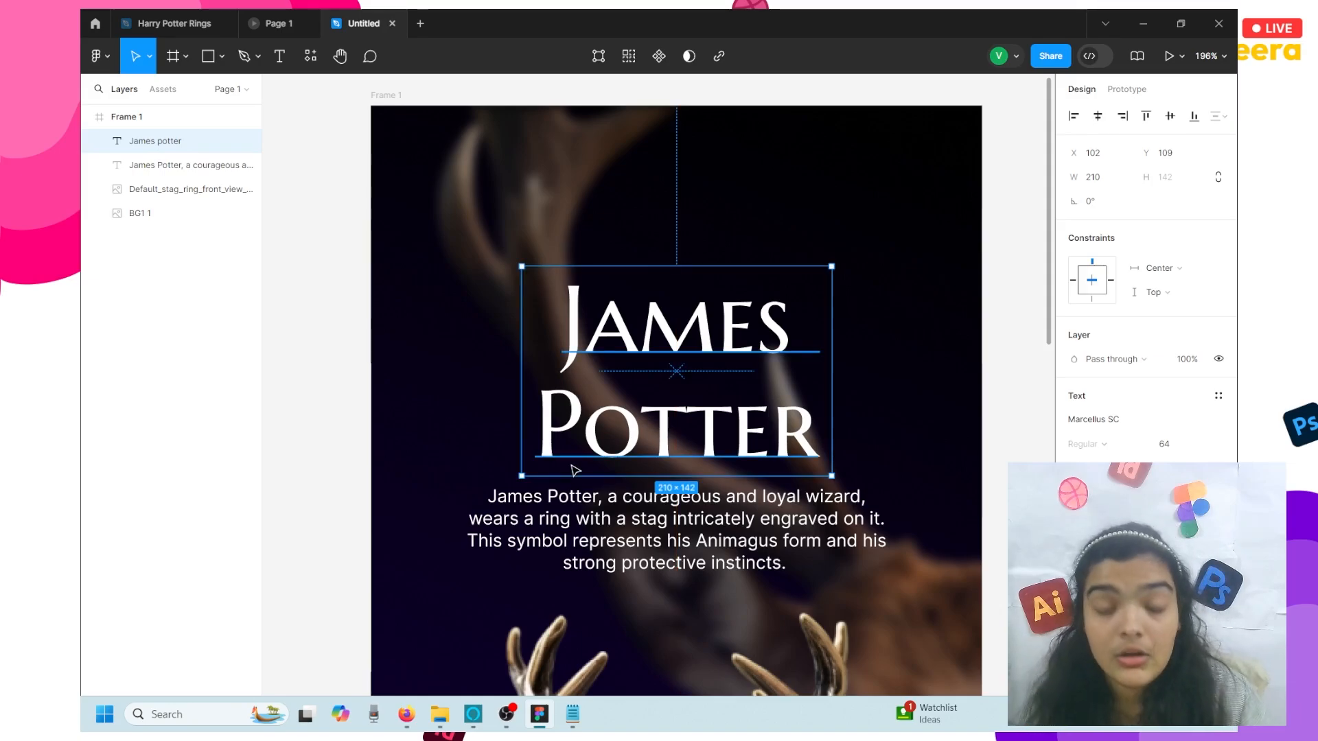
- Import the LOGO image file, undoing a first misplaced attempt and reloading it
key("ctrl+shift+k")
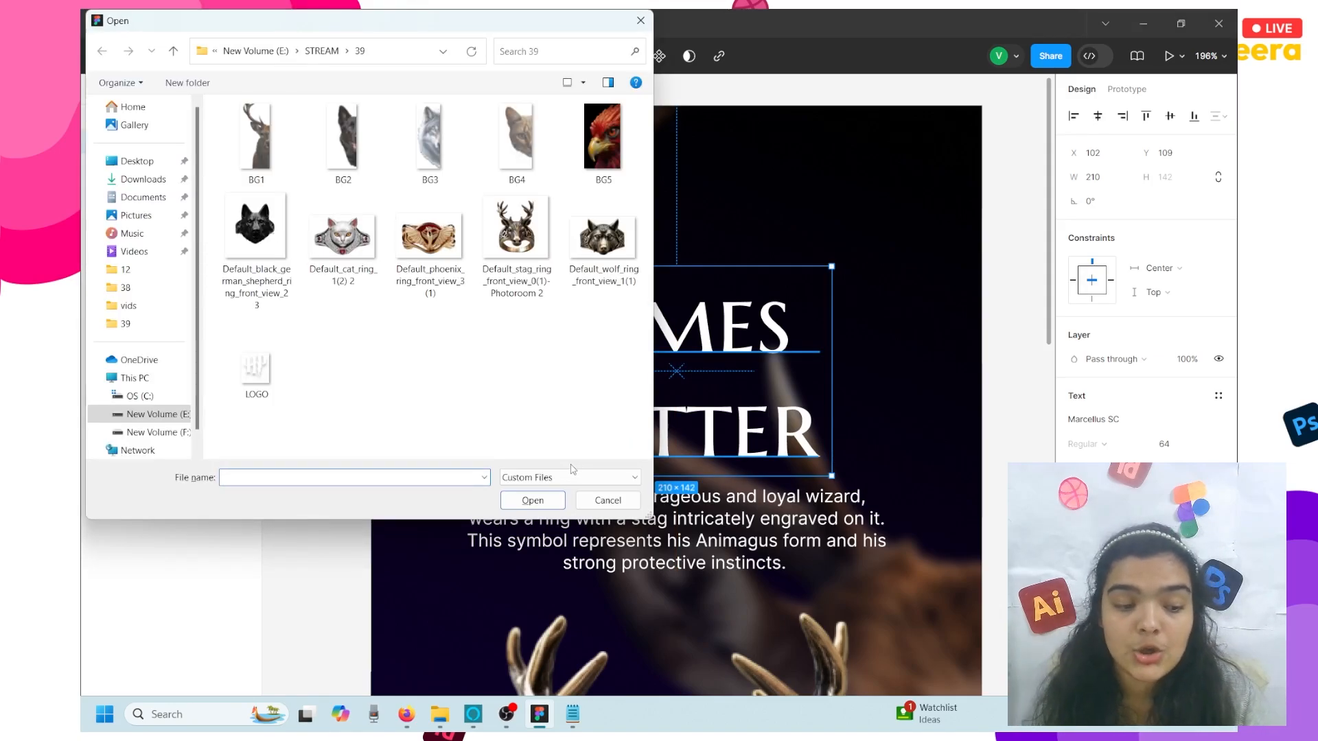
left_click(237, 381)
left_click(530, 501)
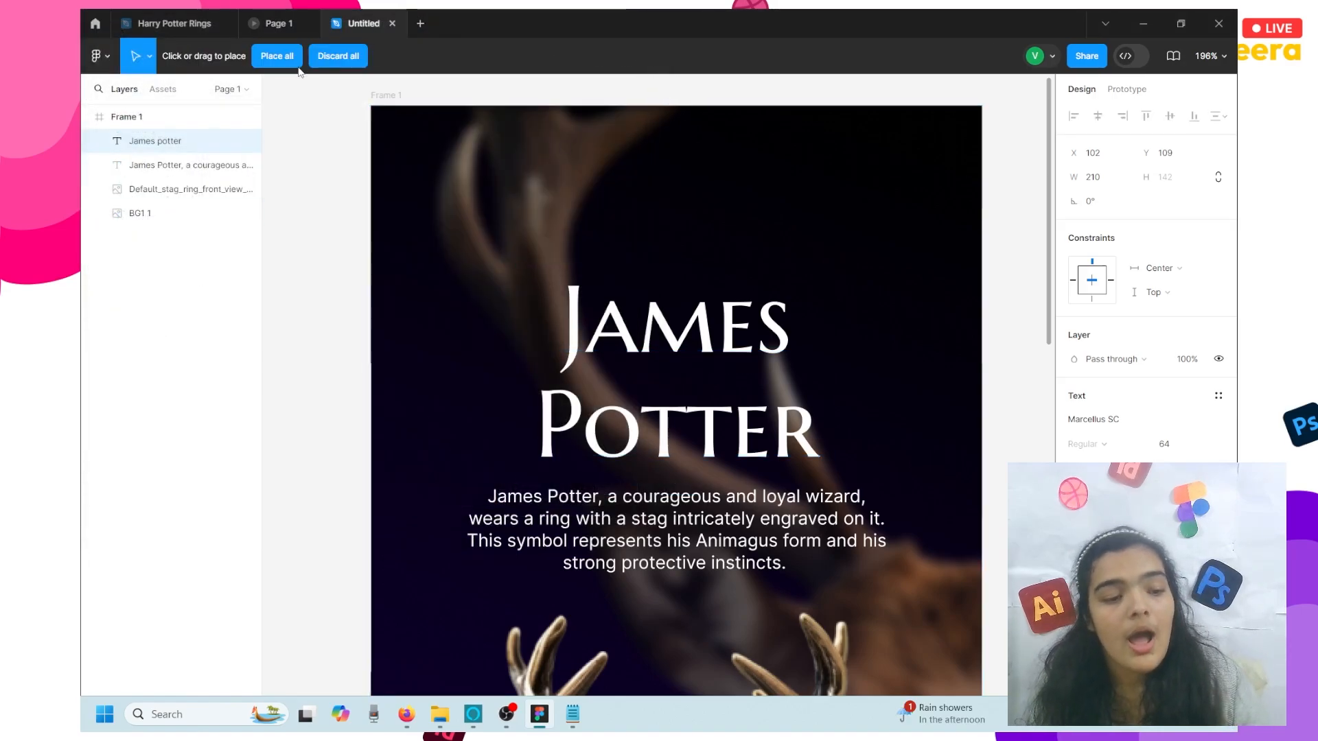
left_click(292, 60)
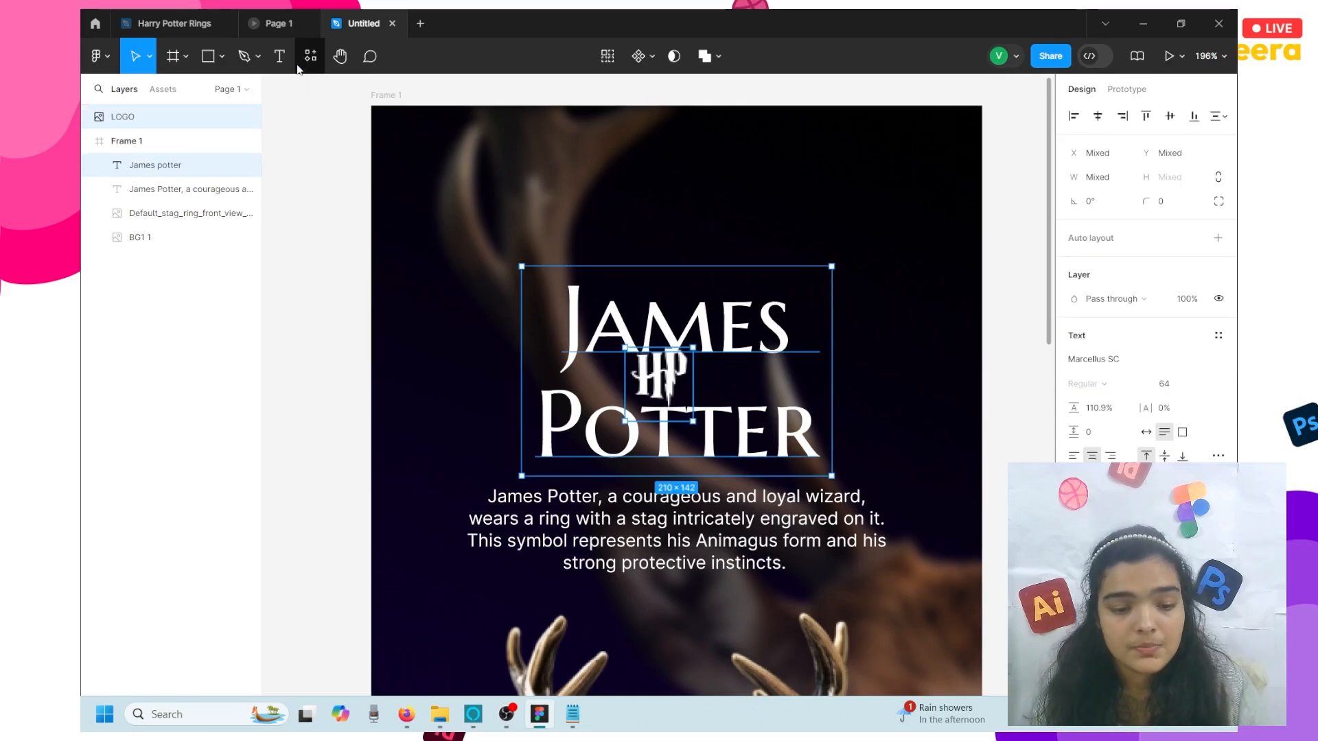
left_click_drag(662, 367, 679, 309)
key("ctrl+z")
key("ctrl+z")
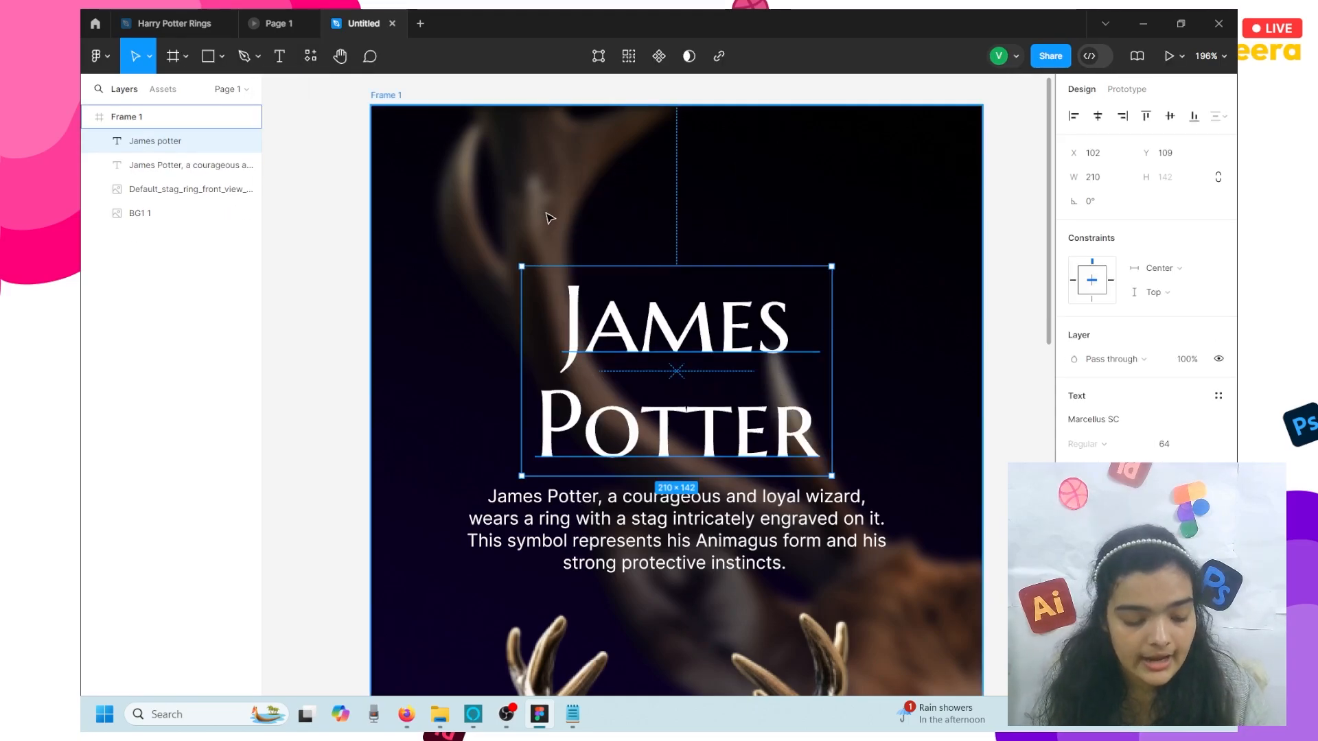
key("ctrl+shift+k")
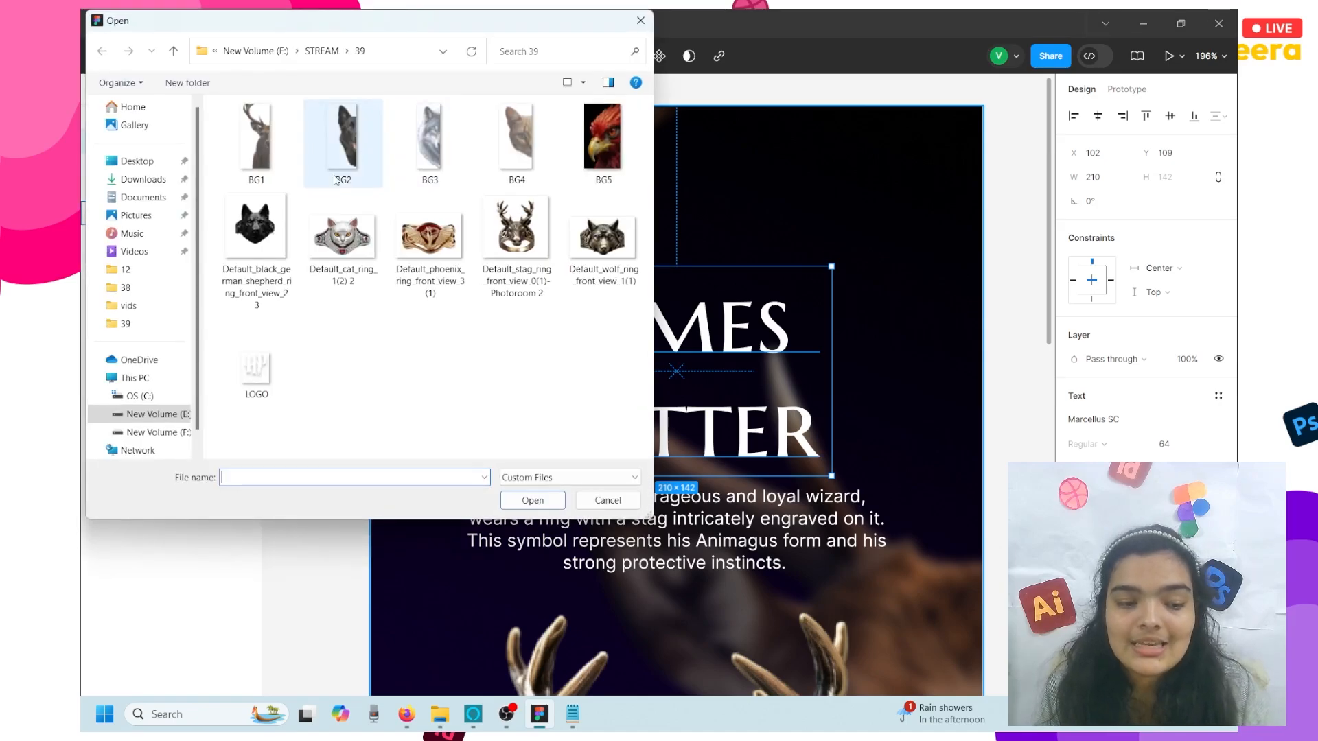
left_click(257, 372)
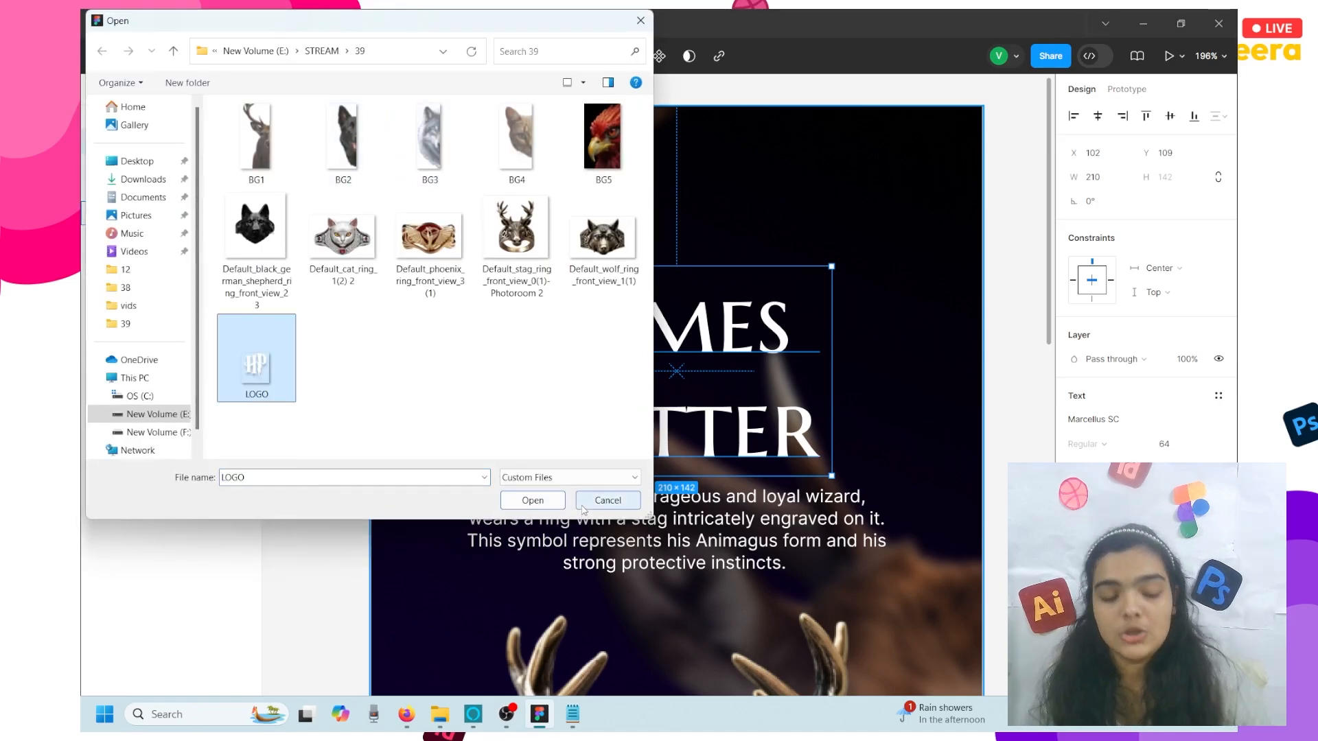
left_click(541, 505)
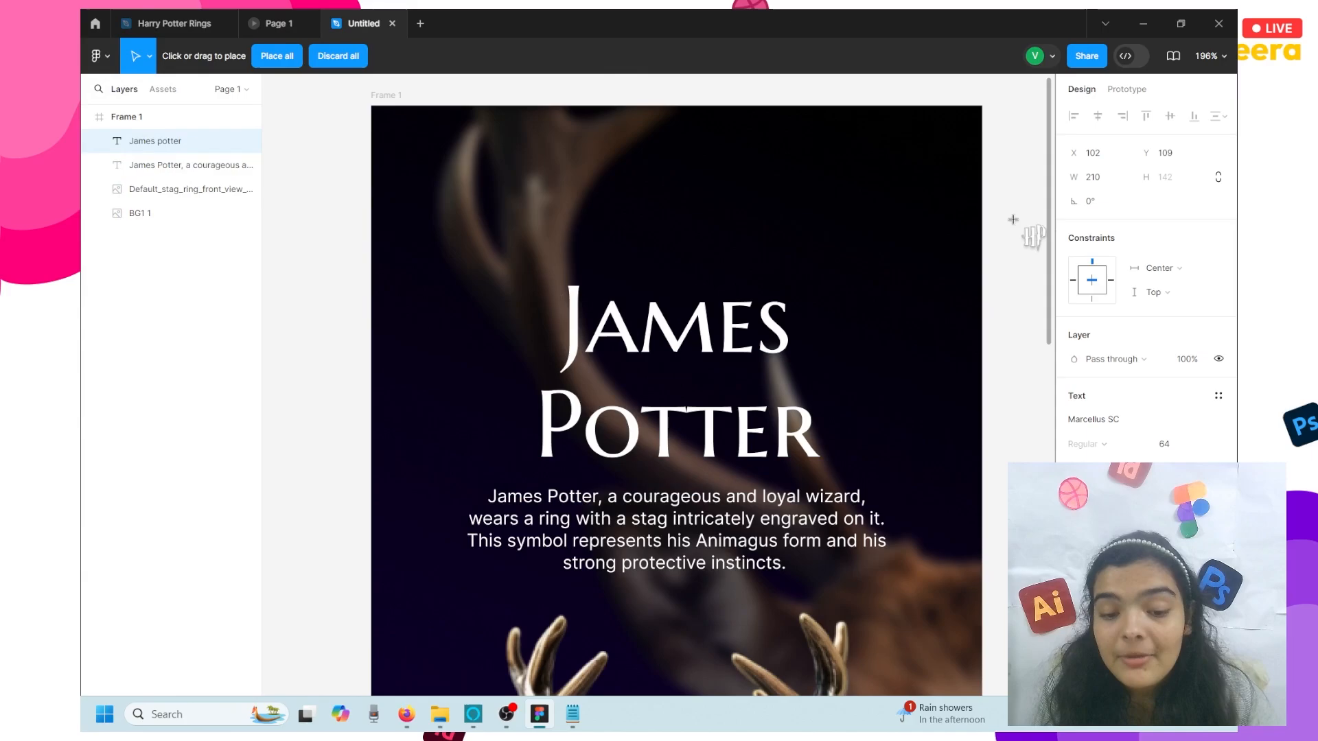
- Drop the HP logo as a 46×50 LOGO 1 layer beside Frame 1's top-right edge
left_click(1013, 220)
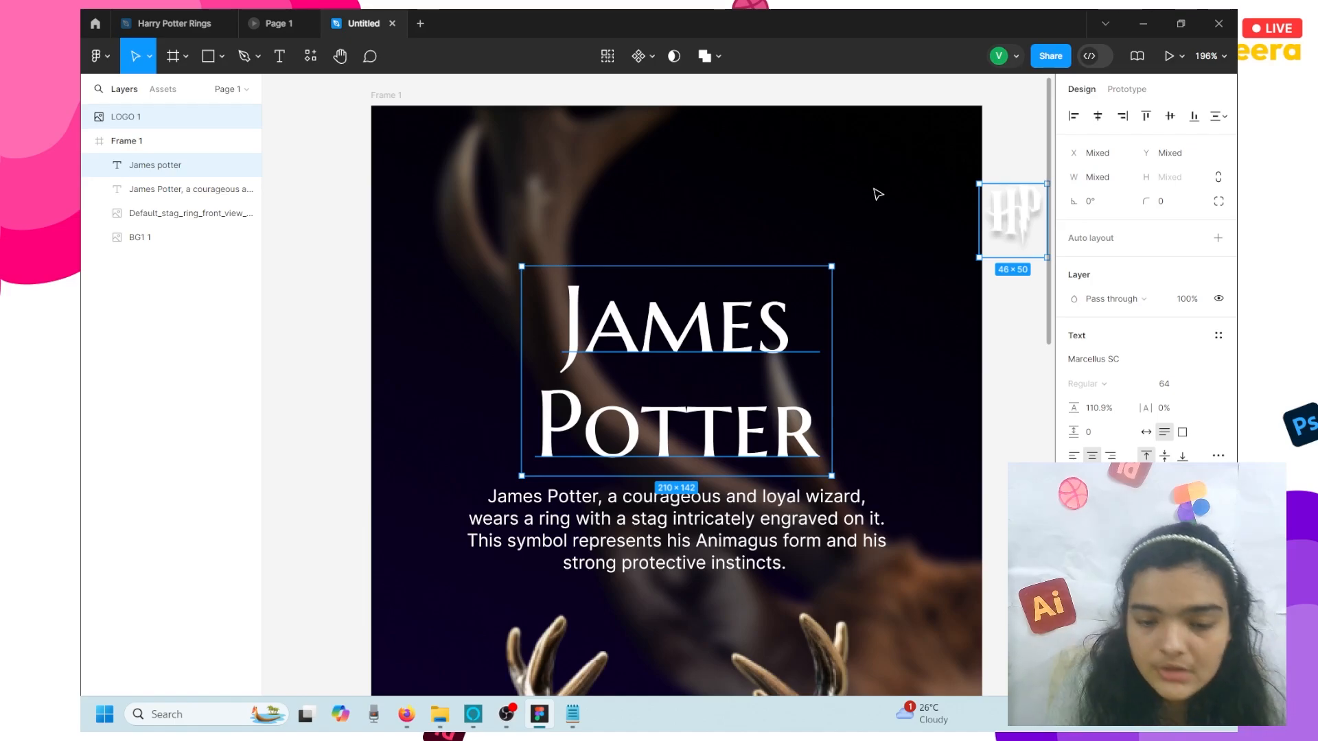
- Undo the accidental logo-and-title move, then drag the logo alone to Frame 1's top-left (X 17, Y 25)
left_click_drag(1023, 221, 677, 178)
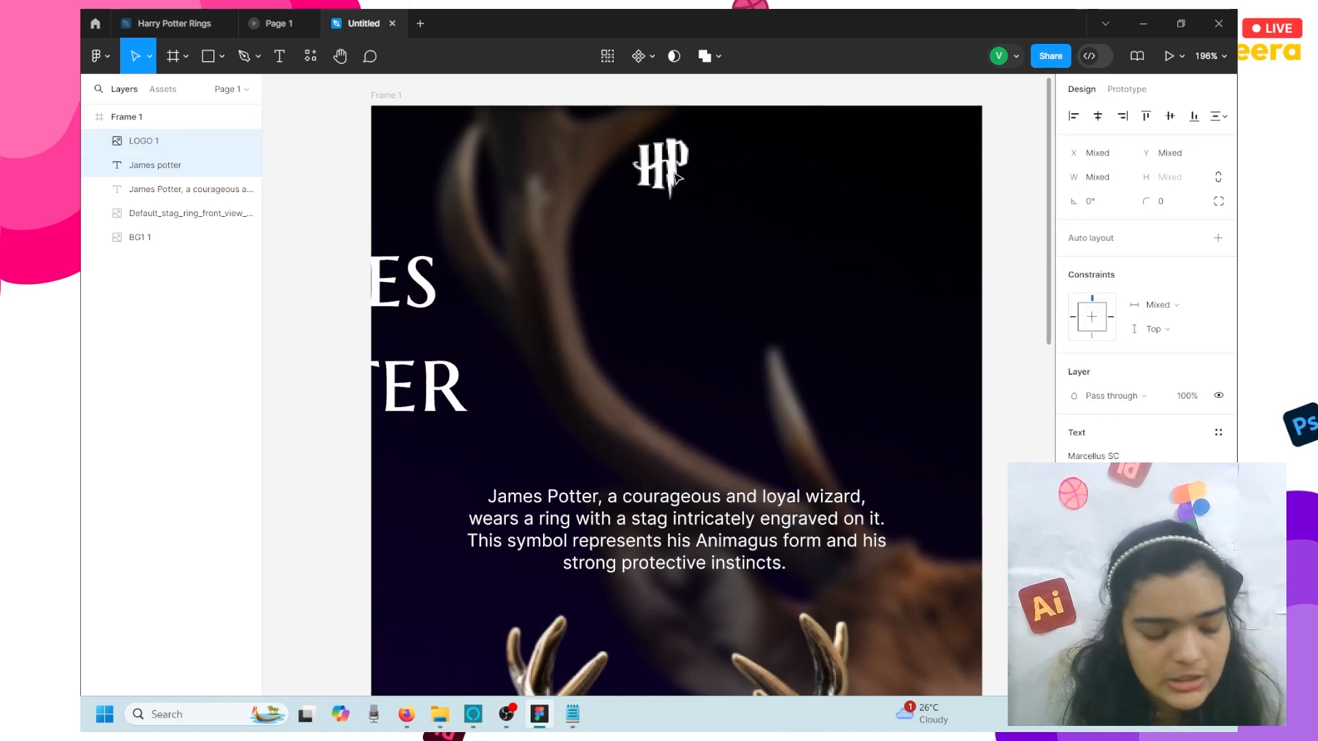
key("ctrl+z")
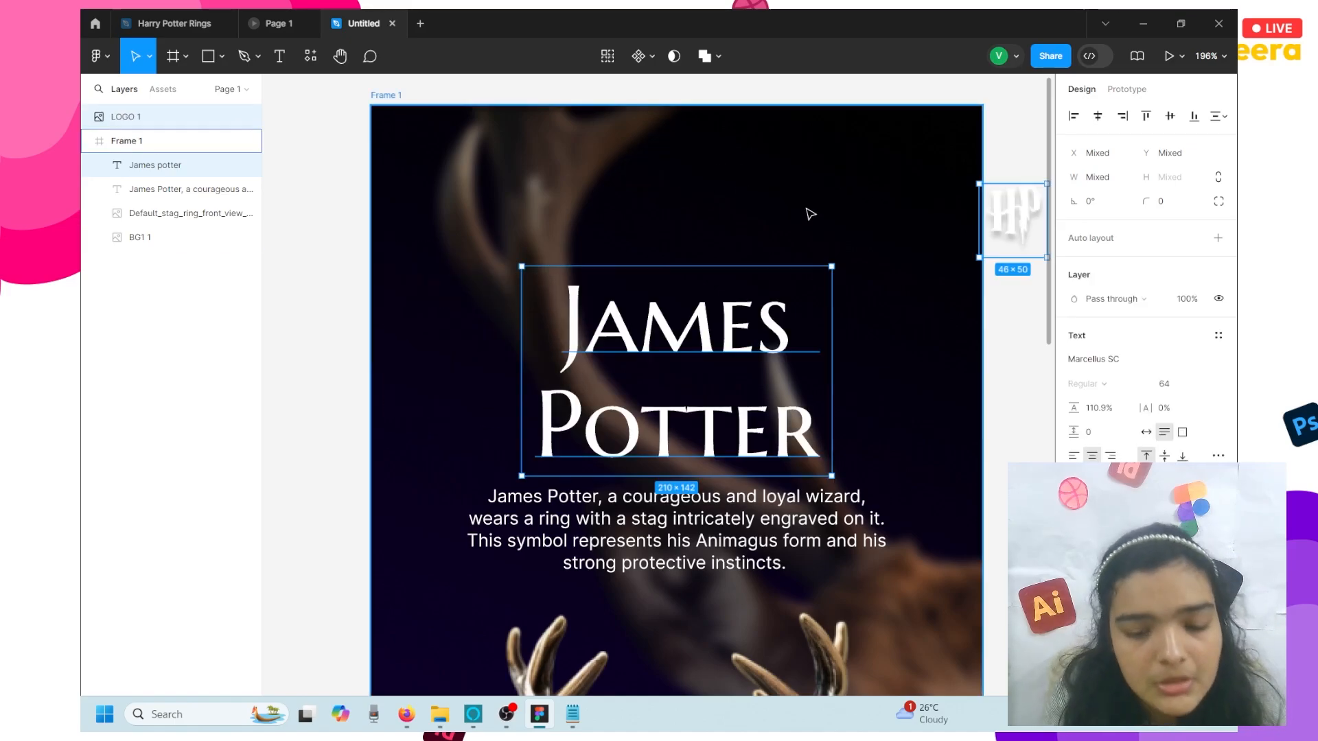
left_click(1000, 243)
left_click_drag(999, 244, 434, 191)
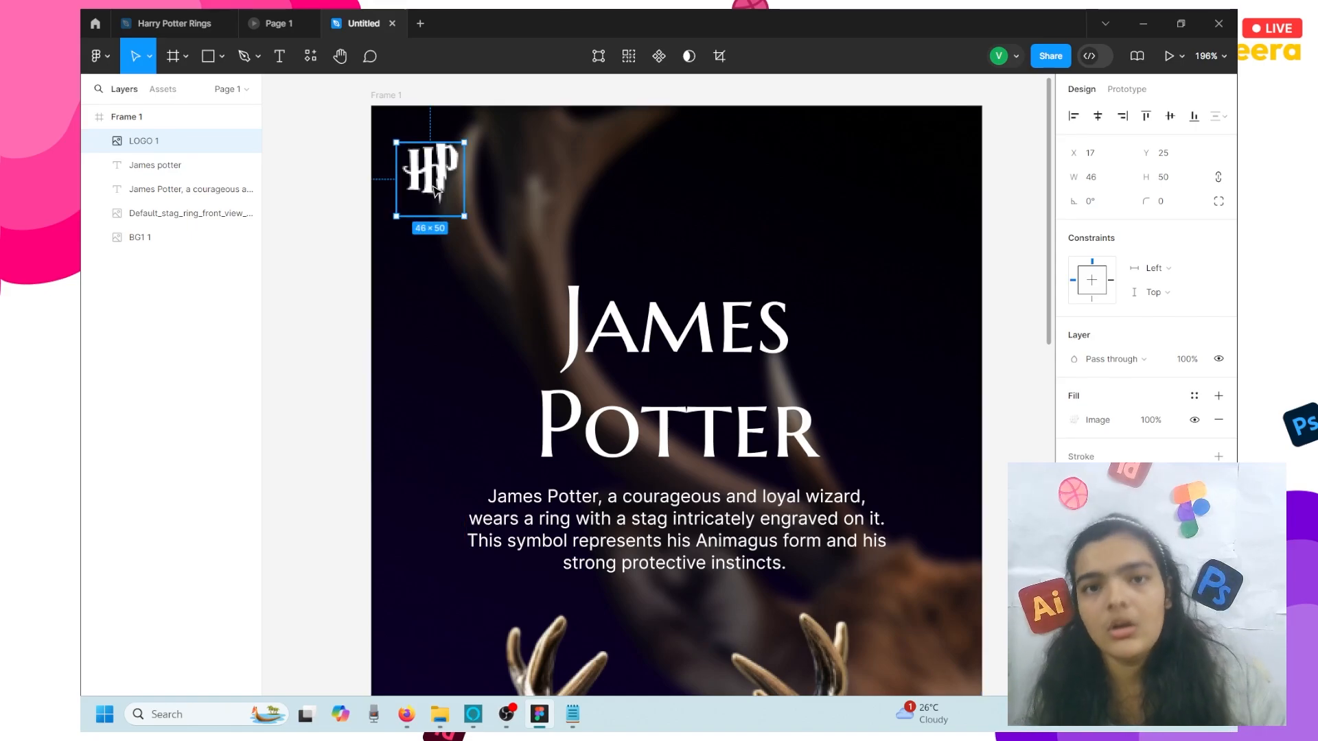
scroll(433, 190, "down", 3)
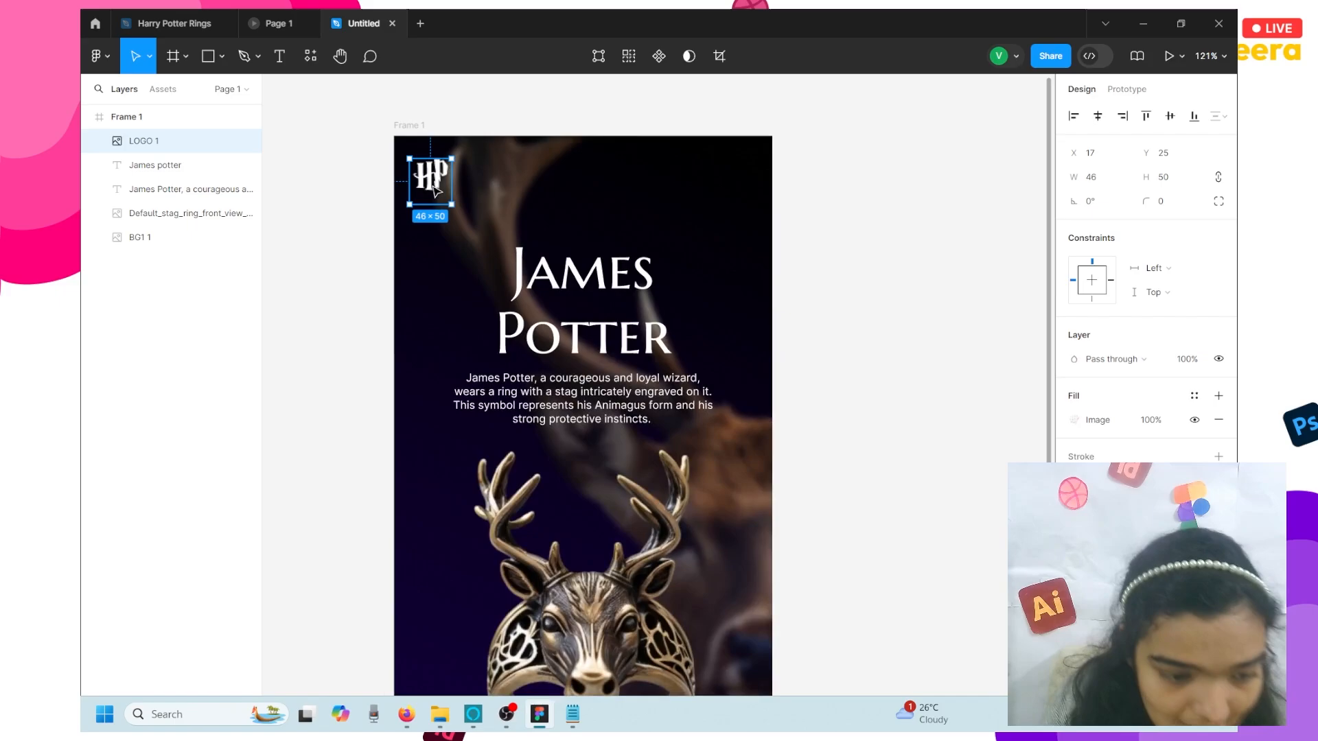
left_click(383, 211)
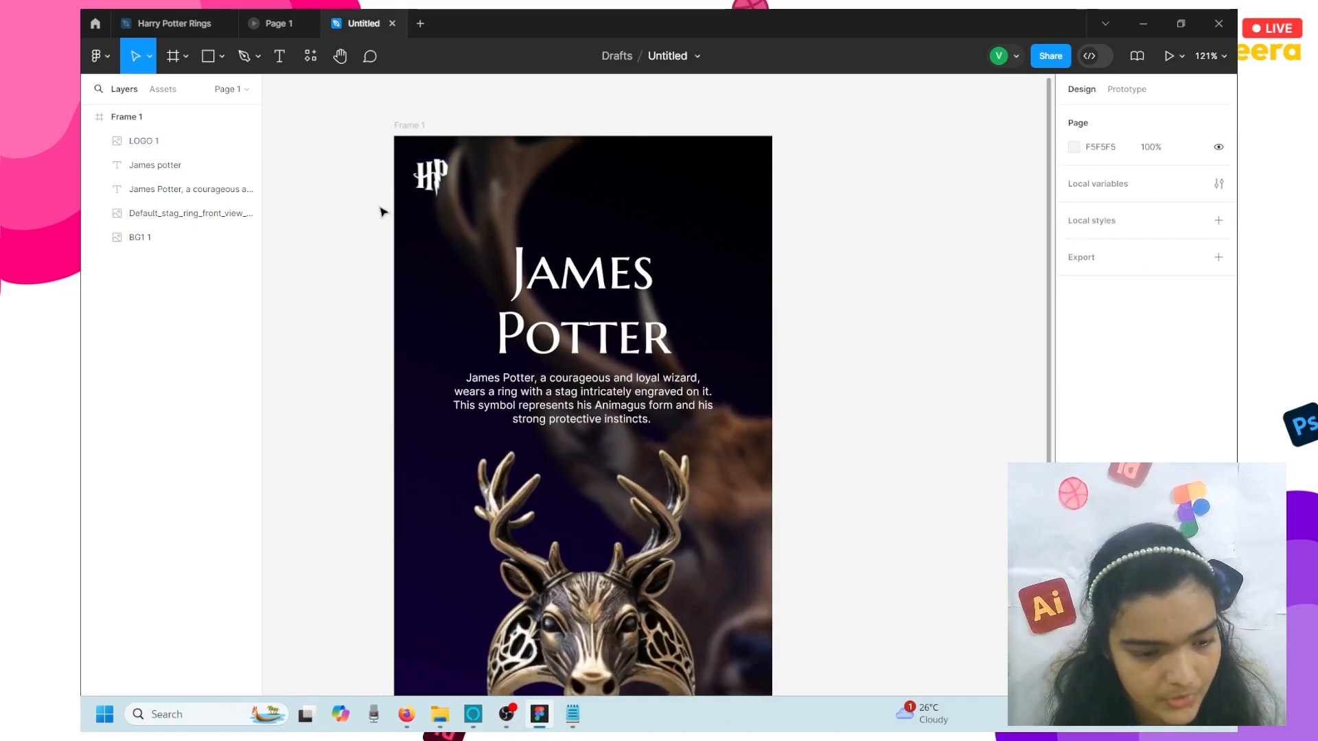
left_click(421, 205)
left_click_drag(421, 205, 421, 206)
scroll(421, 206, "down", 5)
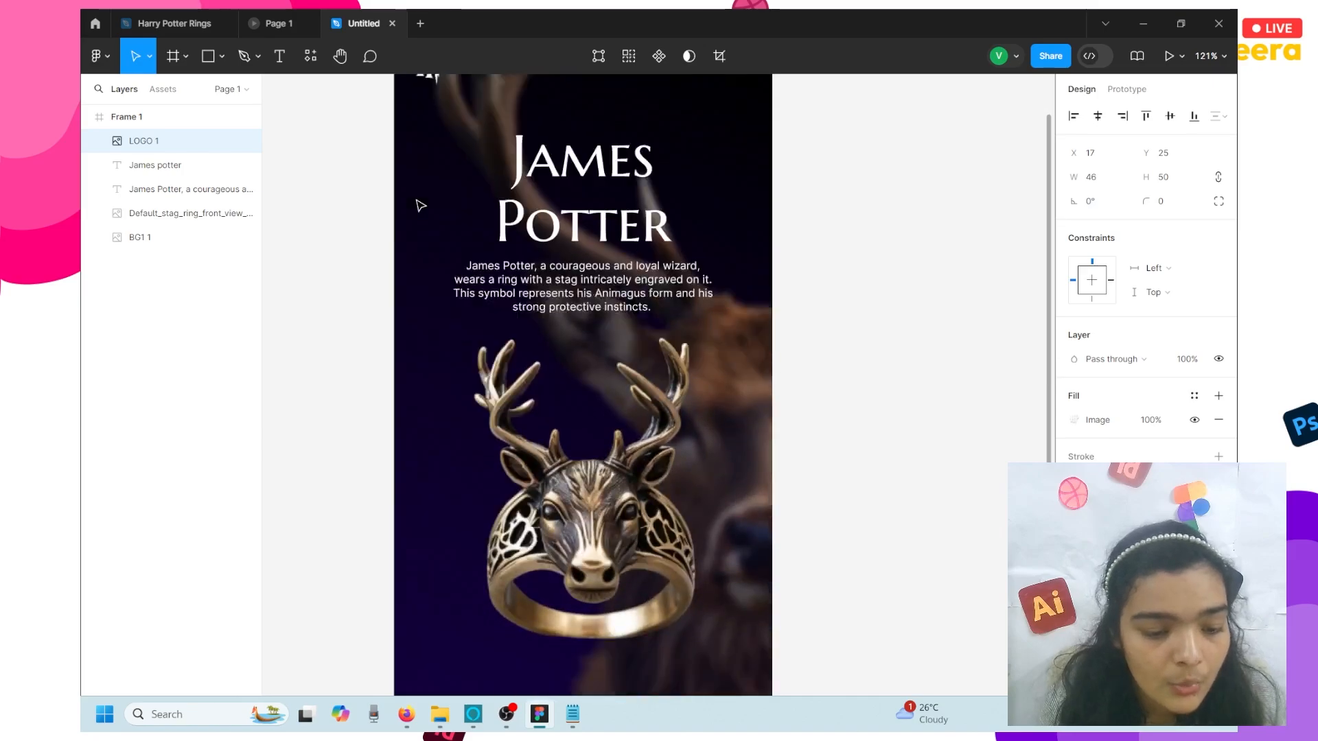
left_click(386, 287)
scroll(367, 295, "up", 1)
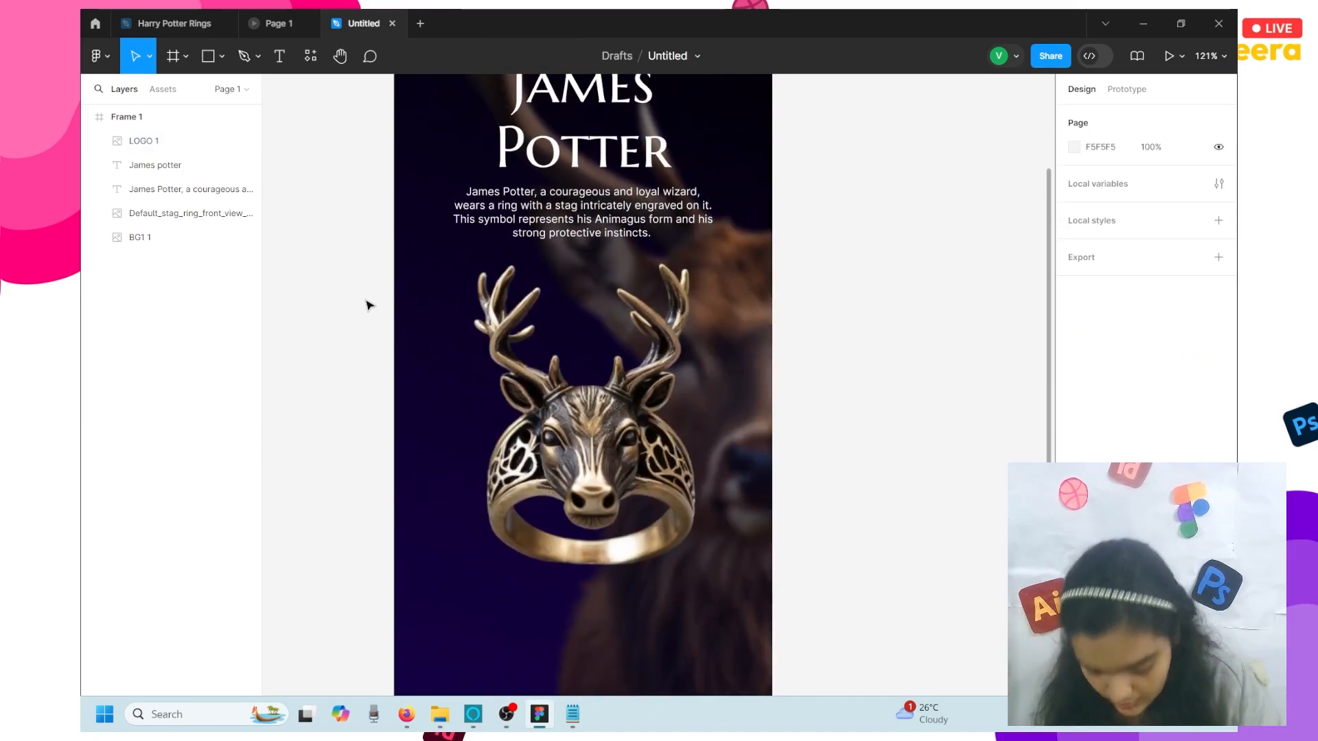
scroll(506, 321, "down", 4)
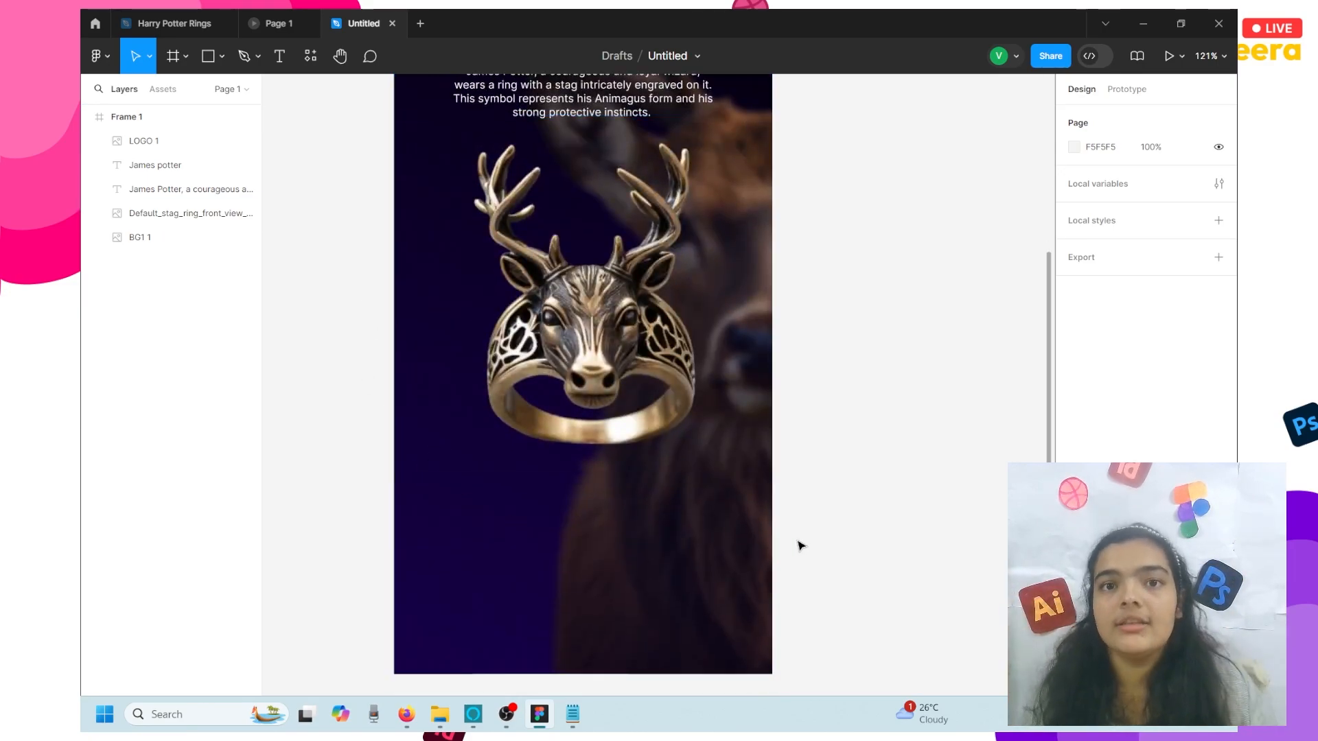
scroll(800, 546, "up", 1)
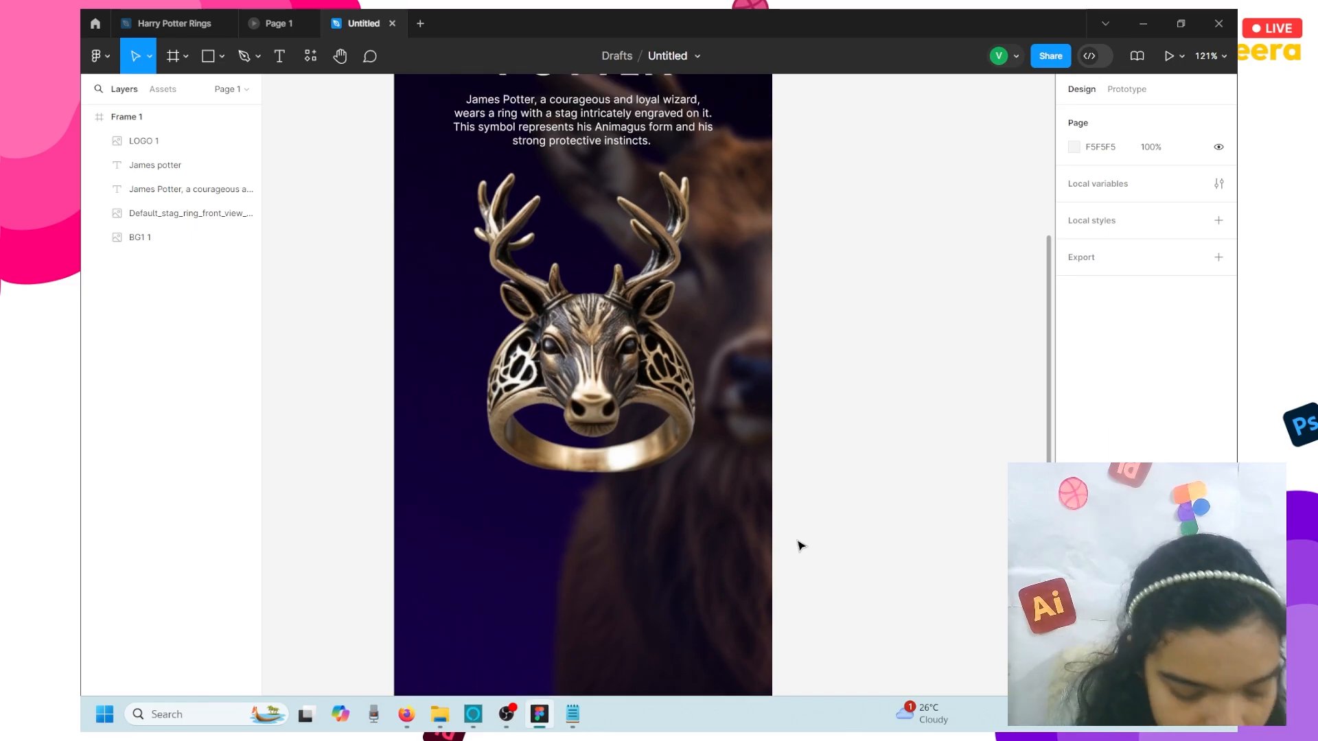
- Import the cat ring and phoenix ring images onto the canvas
key("ctrl+shift+k")
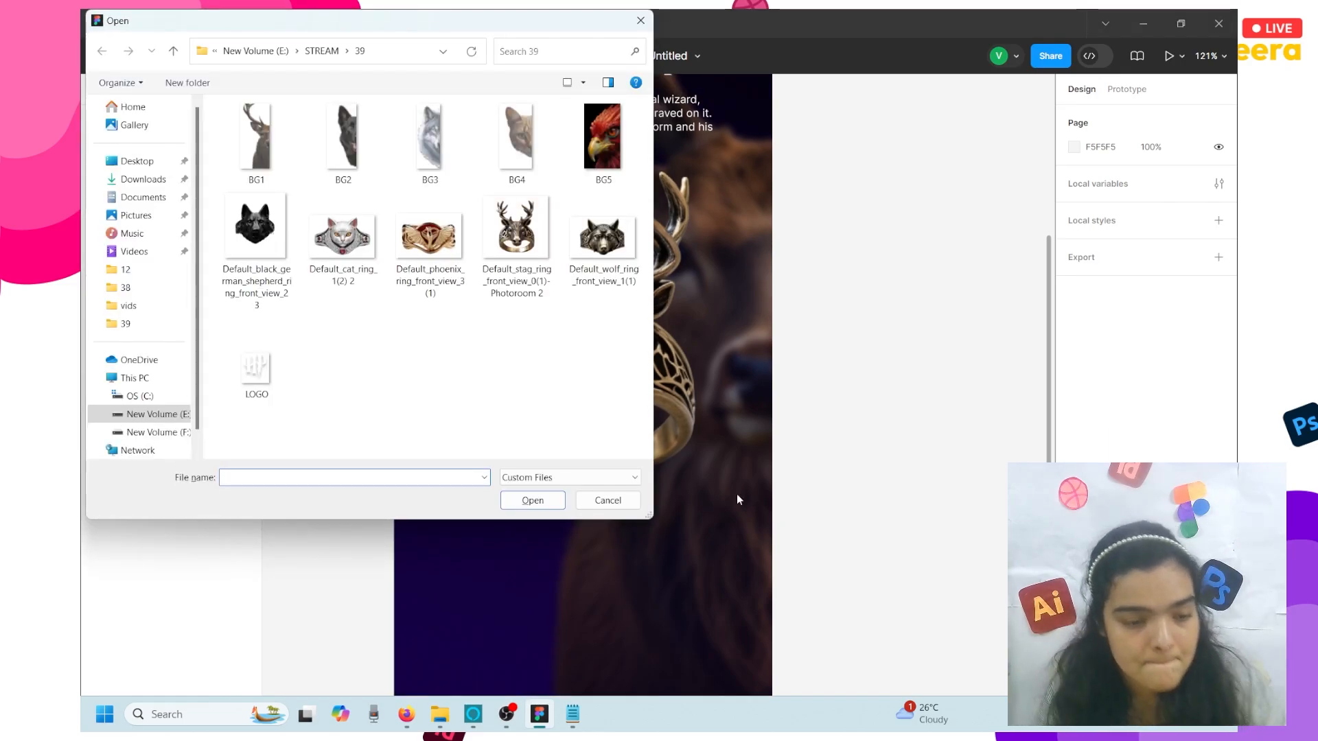
left_click_drag(343, 237, 859, 429)
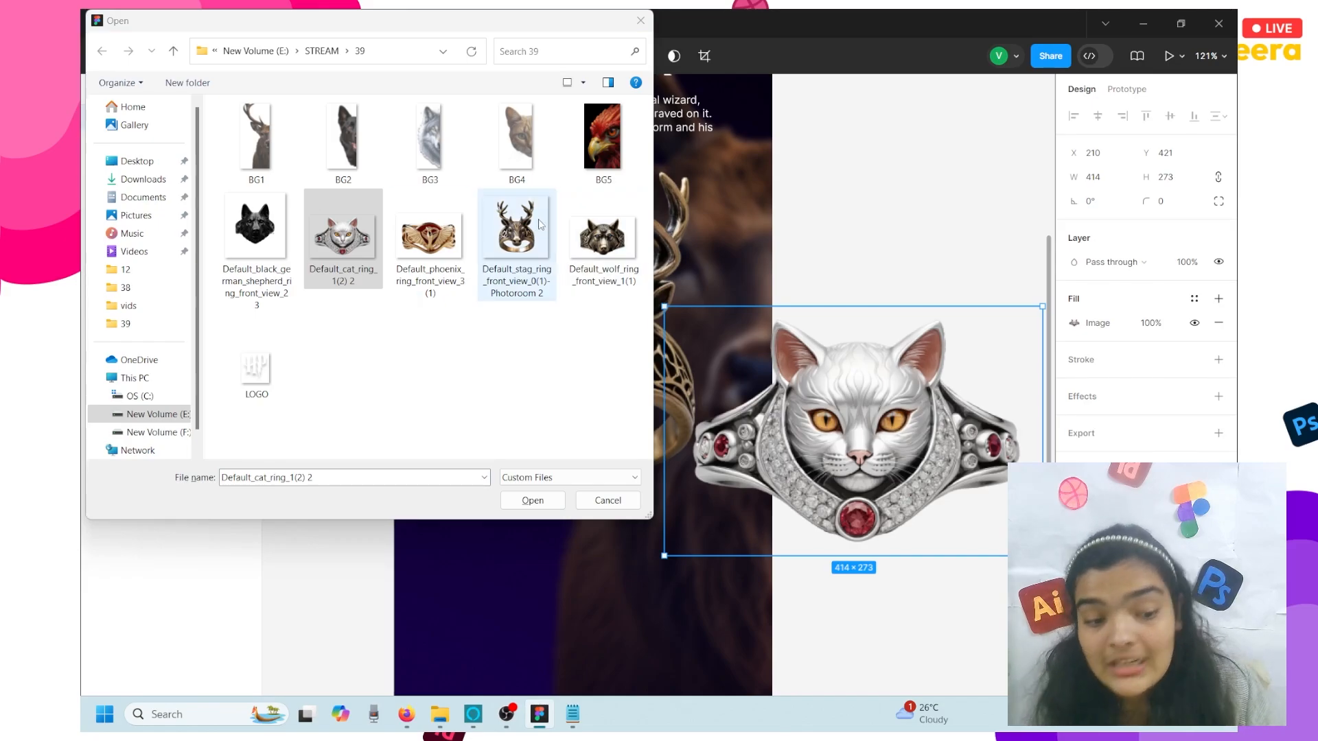
left_click_drag(430, 237, 876, 274)
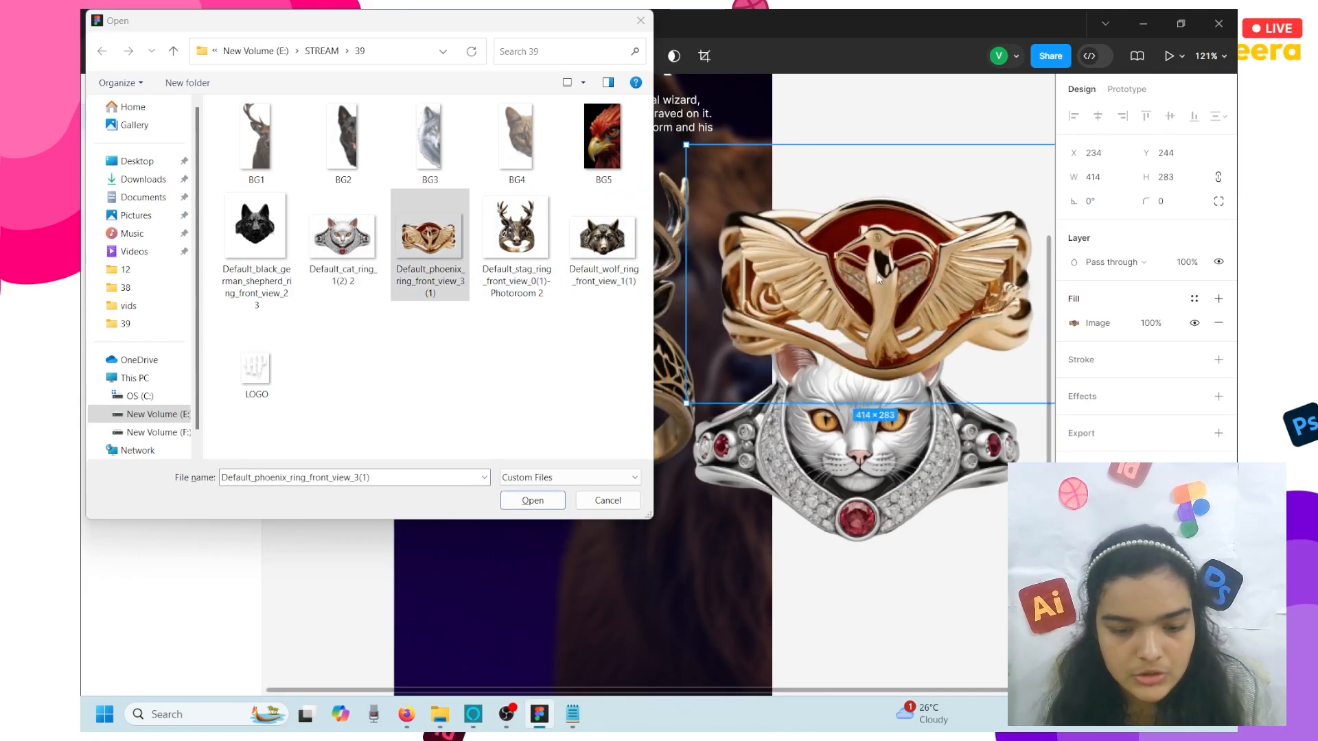
left_click(607, 499)
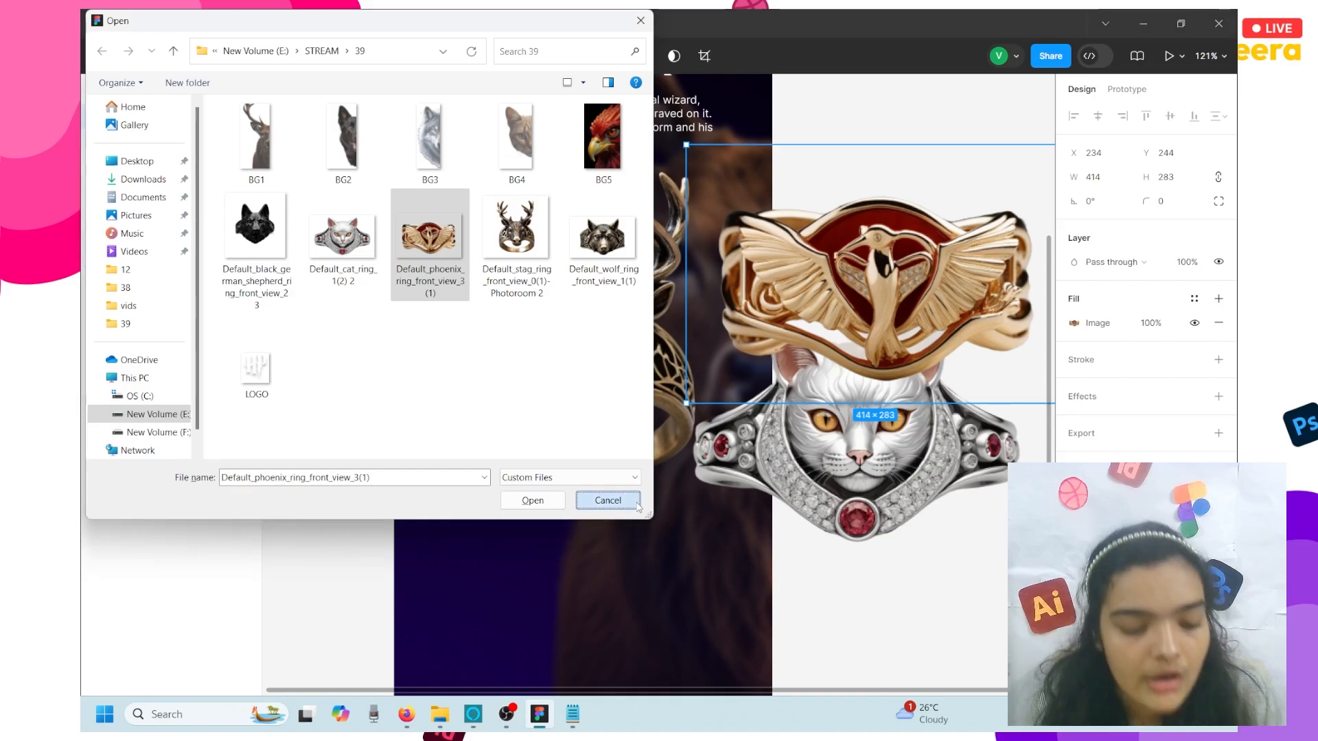
- Shrink the cat ring into Frame 1's lower right, and shrink the phoenix ring to about half
left_click(921, 479)
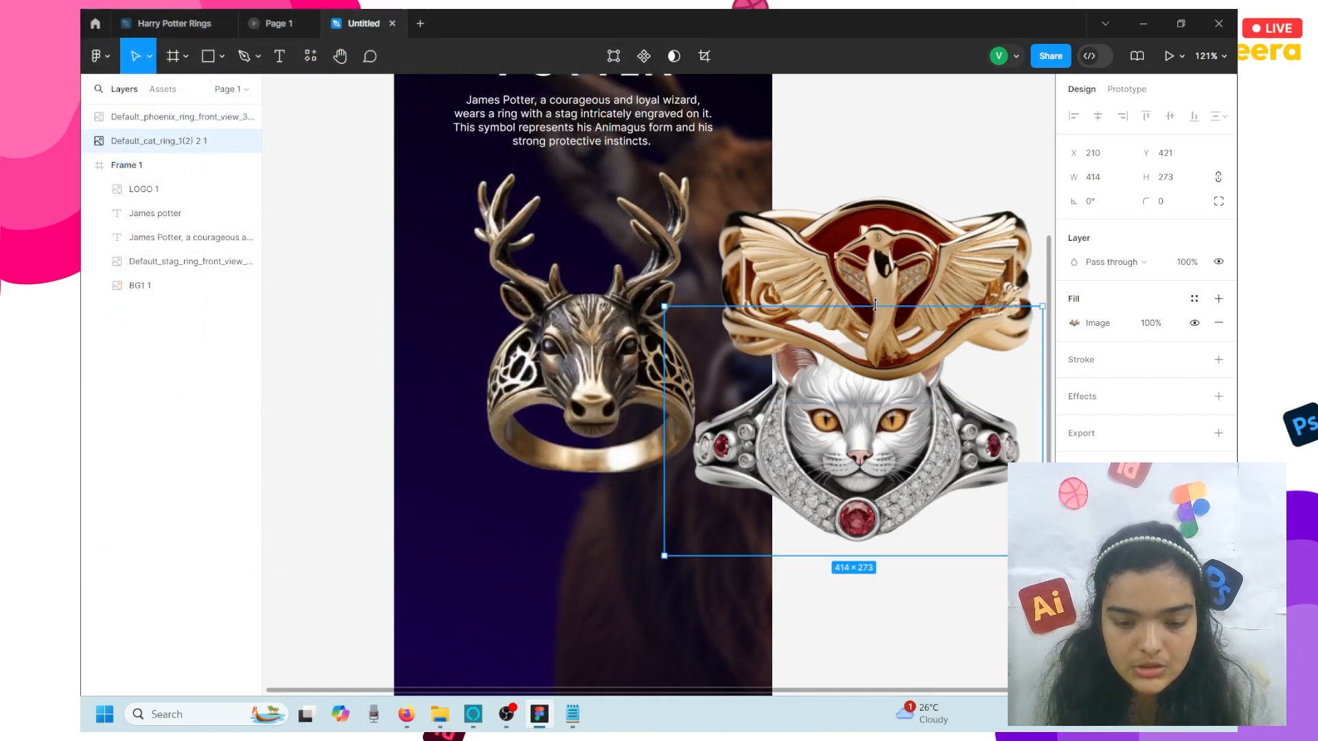
left_click_drag(880, 320, 904, 472)
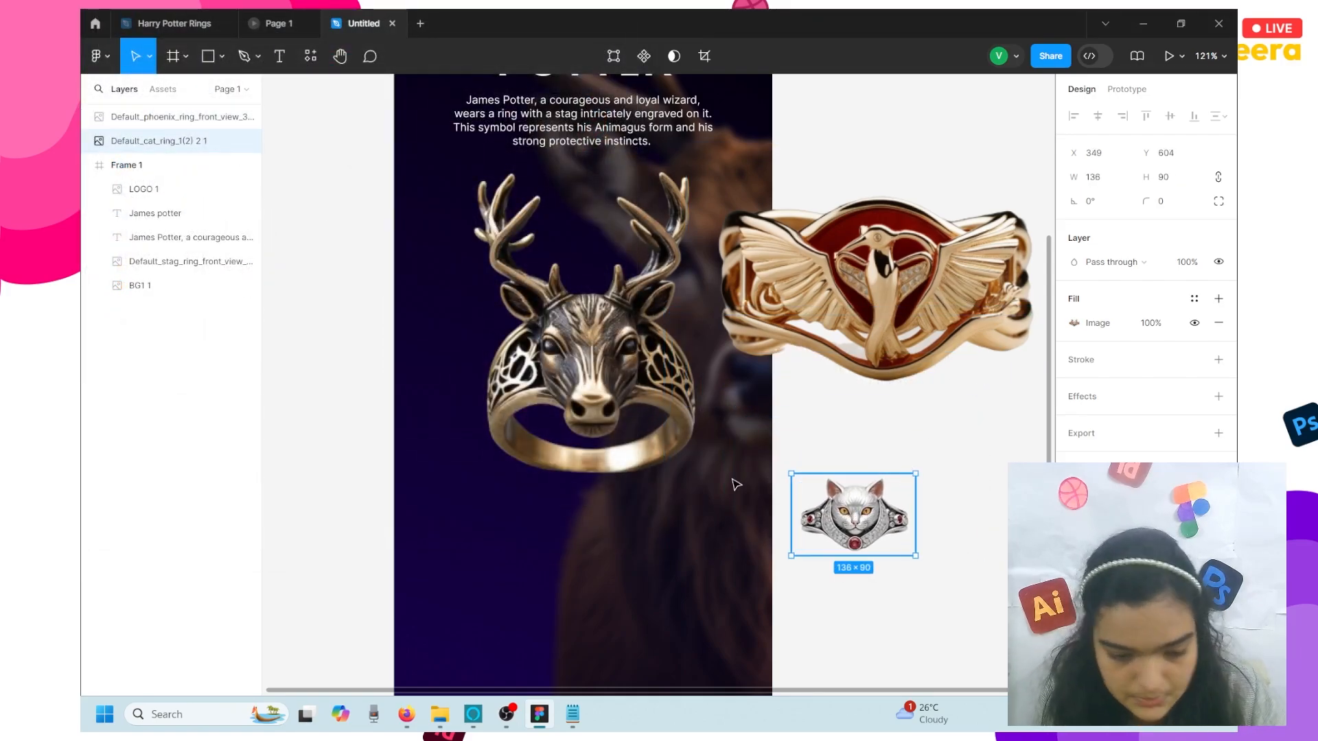
left_click_drag(821, 516, 715, 518)
scroll(714, 518, "left", 2)
scroll(714, 518, "down", 2)
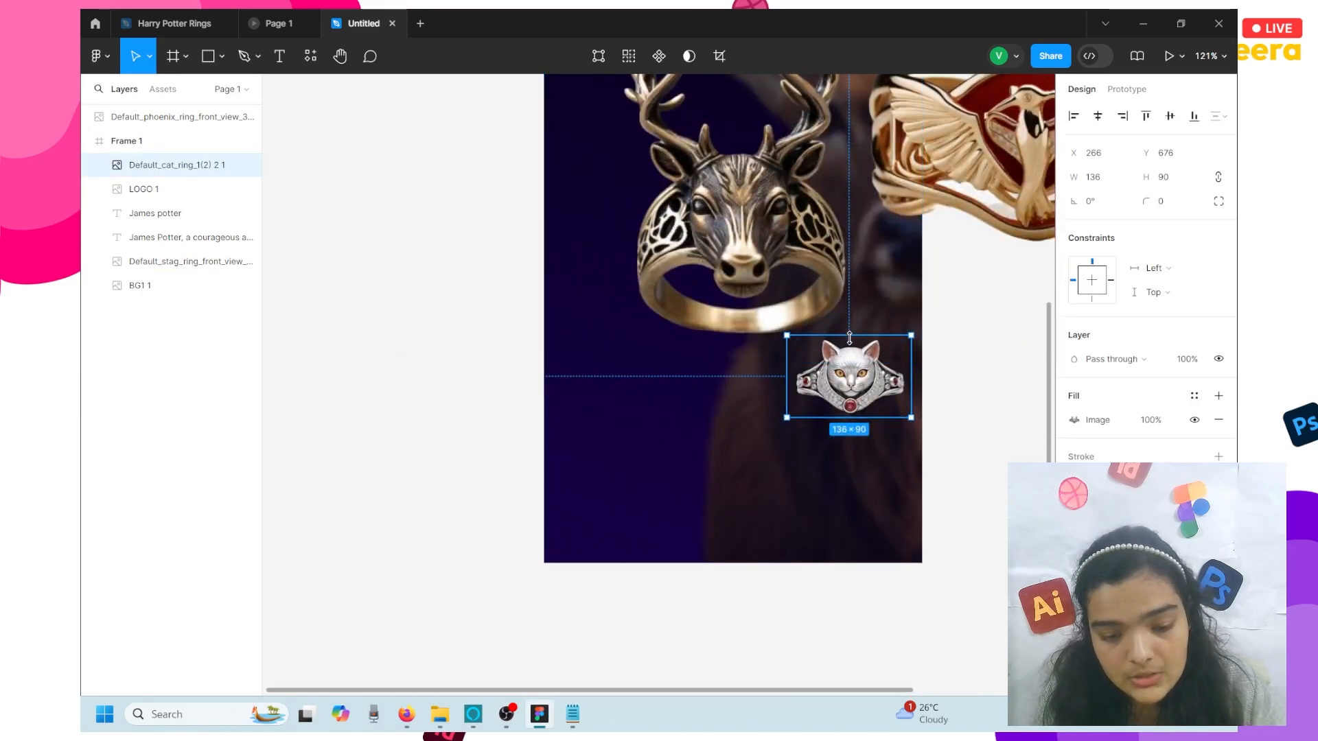
mouse_move(849, 334)
left_mouse_down()
mouse_move(863, 362)
mouse_move(848, 336)
left_mouse_up()
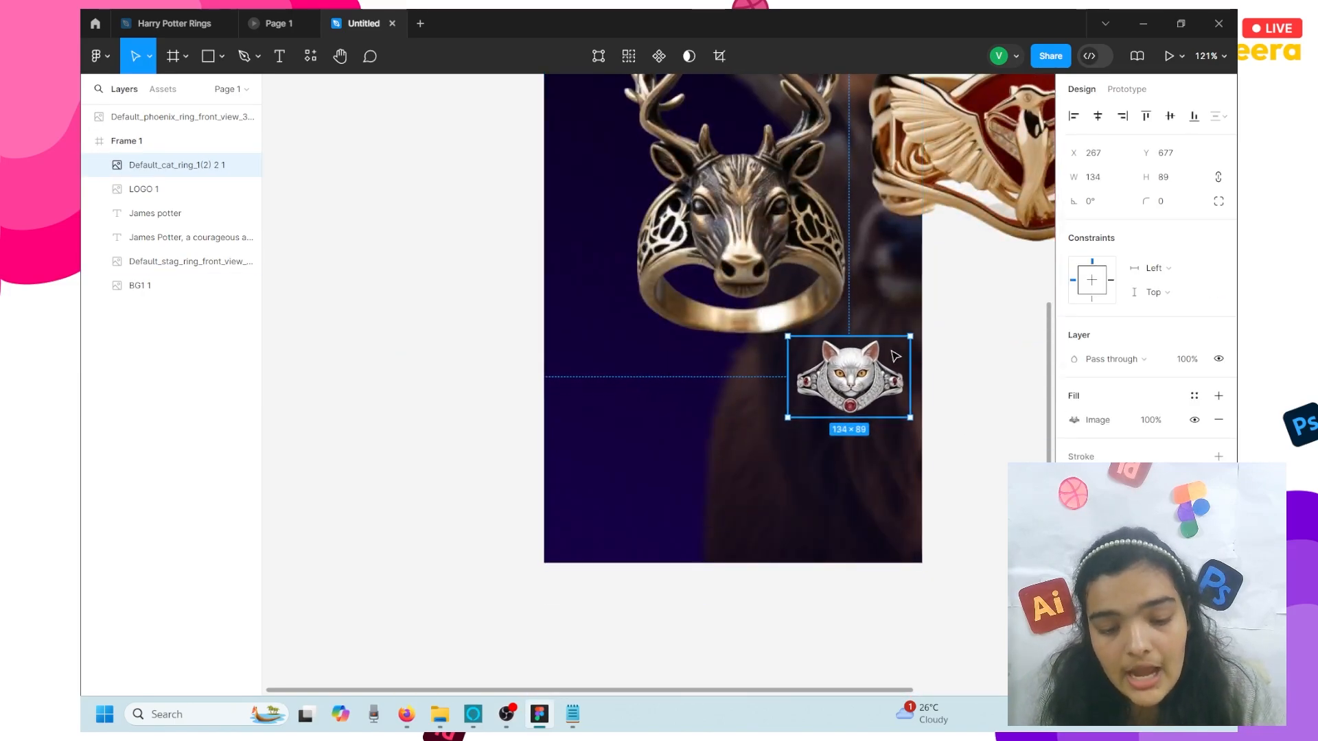
mouse_move(868, 388)
left_mouse_down()
mouse_move(870, 274)
mouse_move(873, 402)
left_mouse_up()
left_click(983, 131)
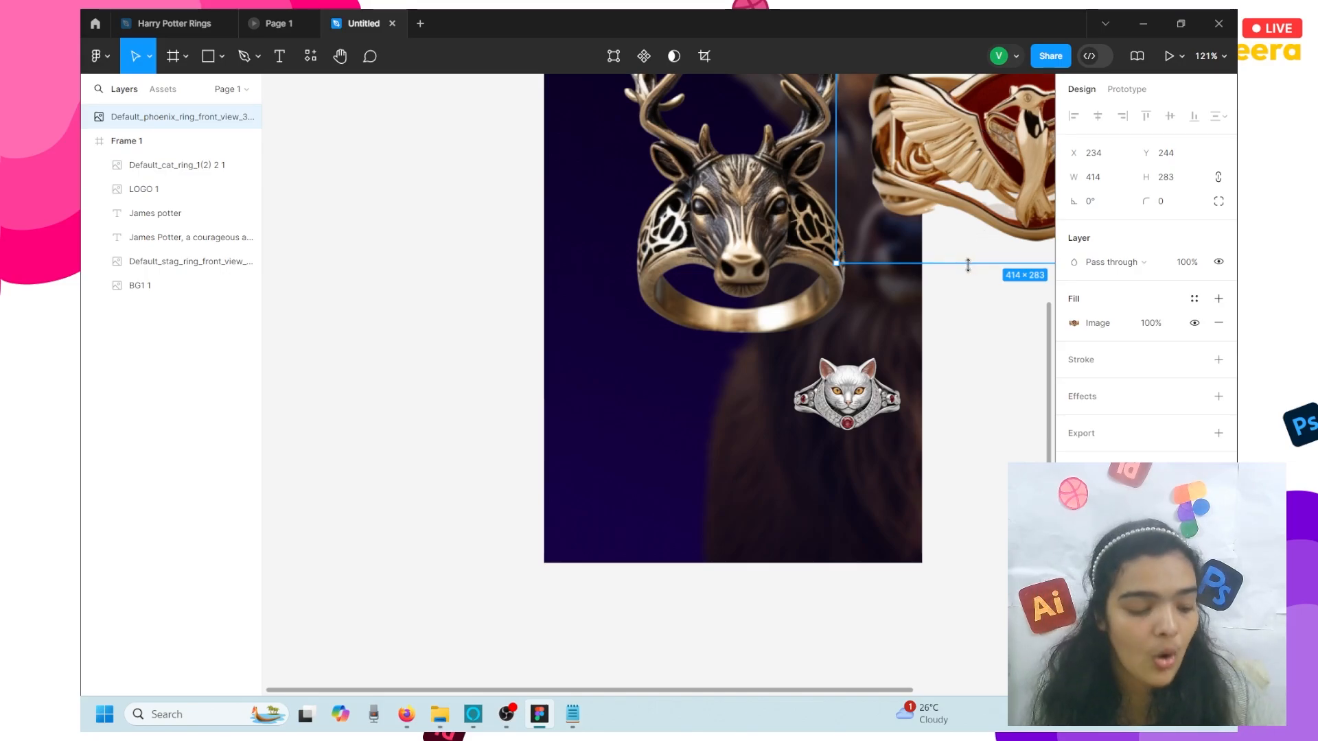
left_click_drag(968, 265, 666, 407)
- Zoom out to the whole James Potter screen and select the stag and phoenix rings
key("shift+1")
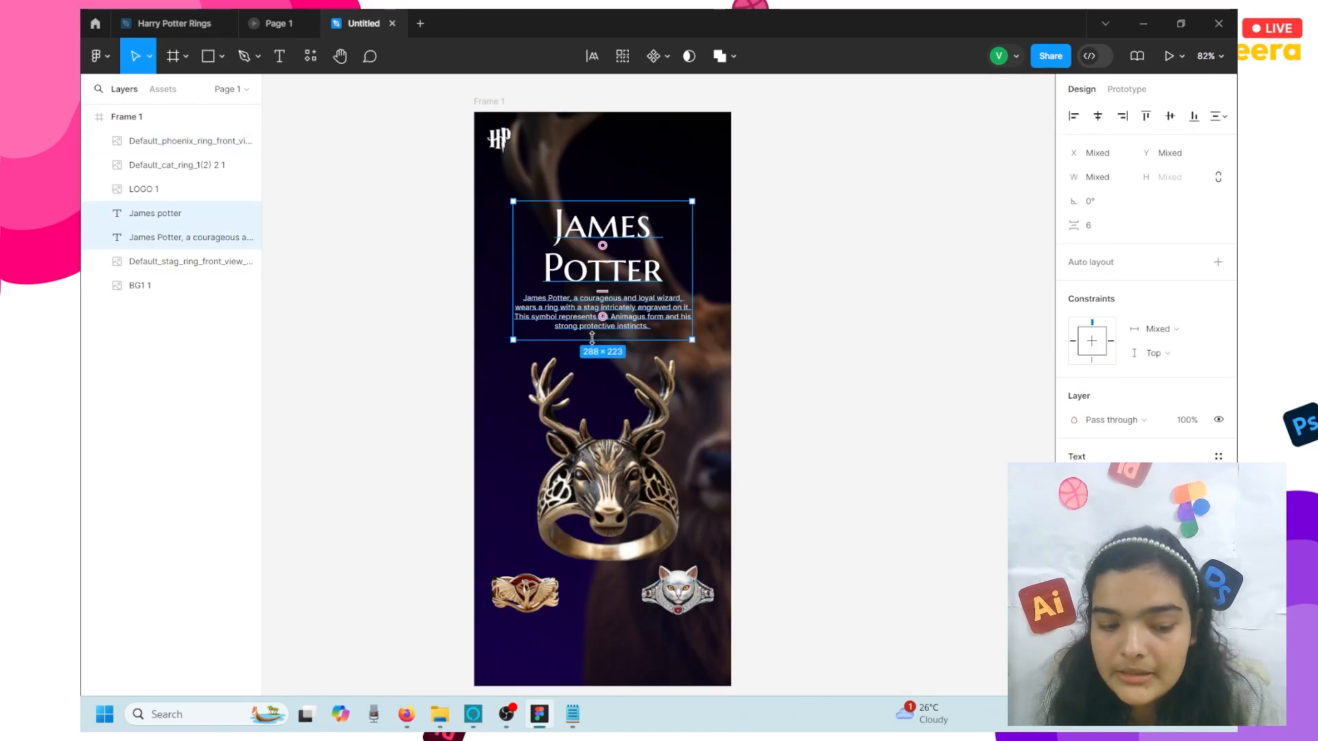
left_click(513, 578)
left_click(525, 592, "shift")
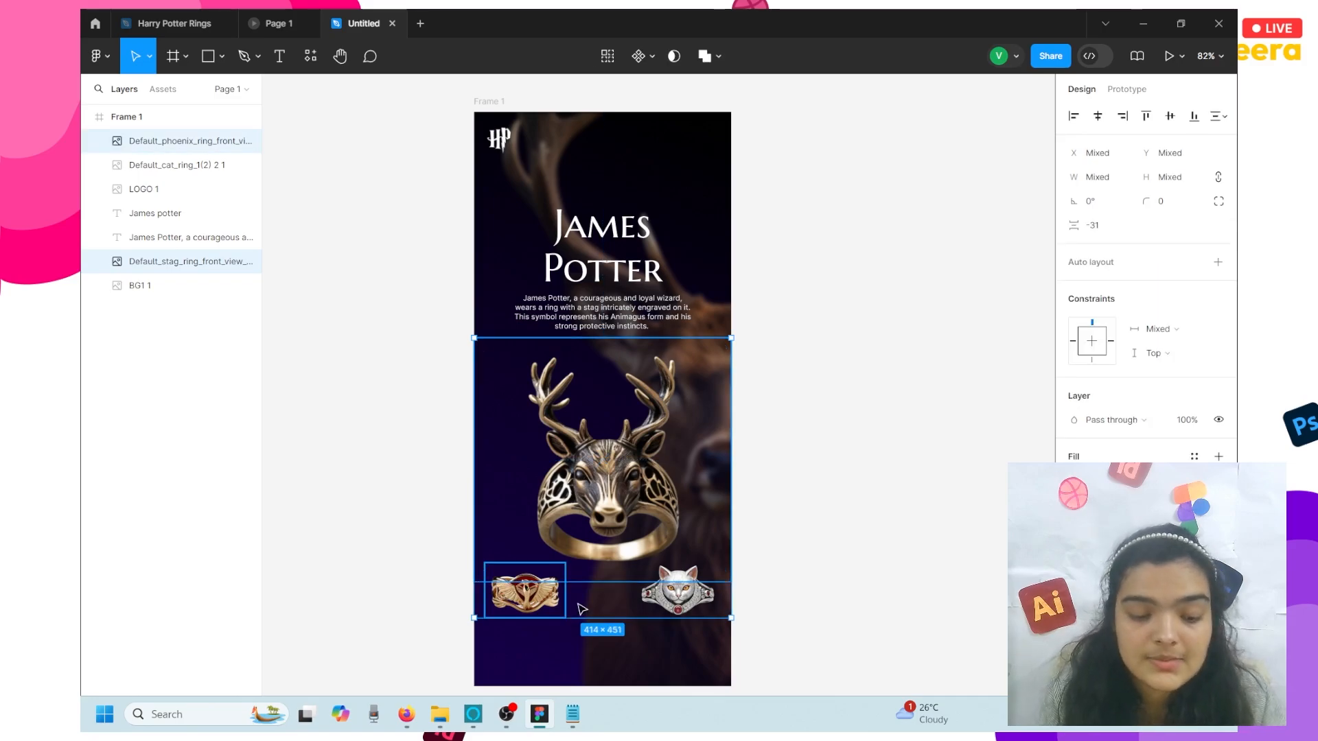
scroll(549, 412, "right", 3)
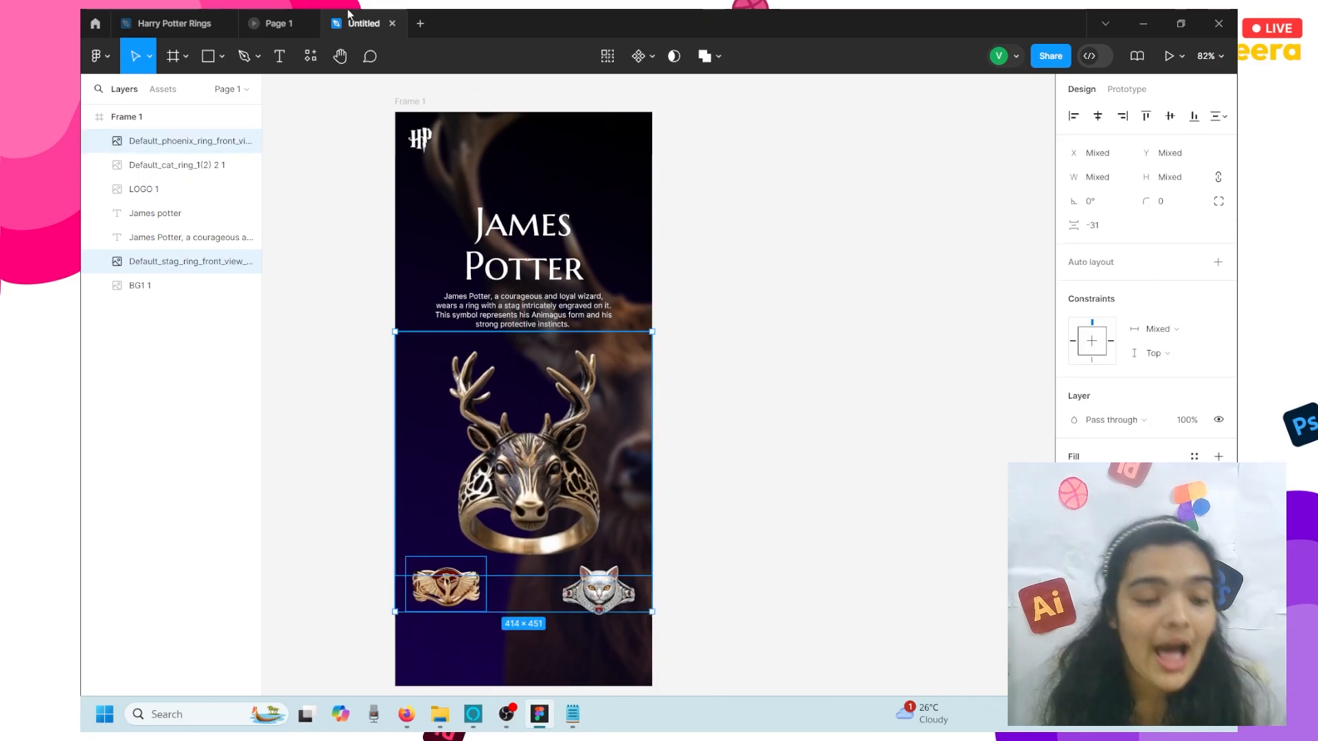
- Duplicate the James Potter frame as Frame 2 and open the image file picker
left_click(416, 103)
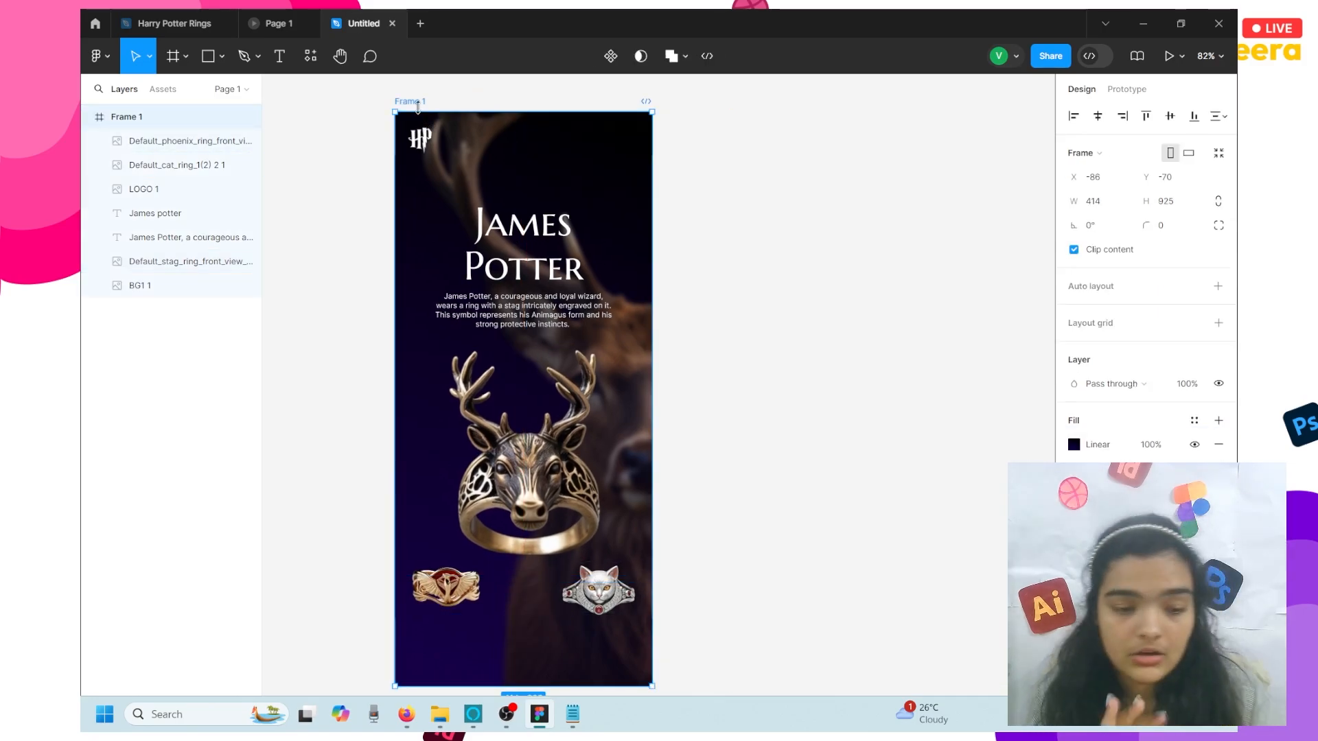
key("ctrl+d")
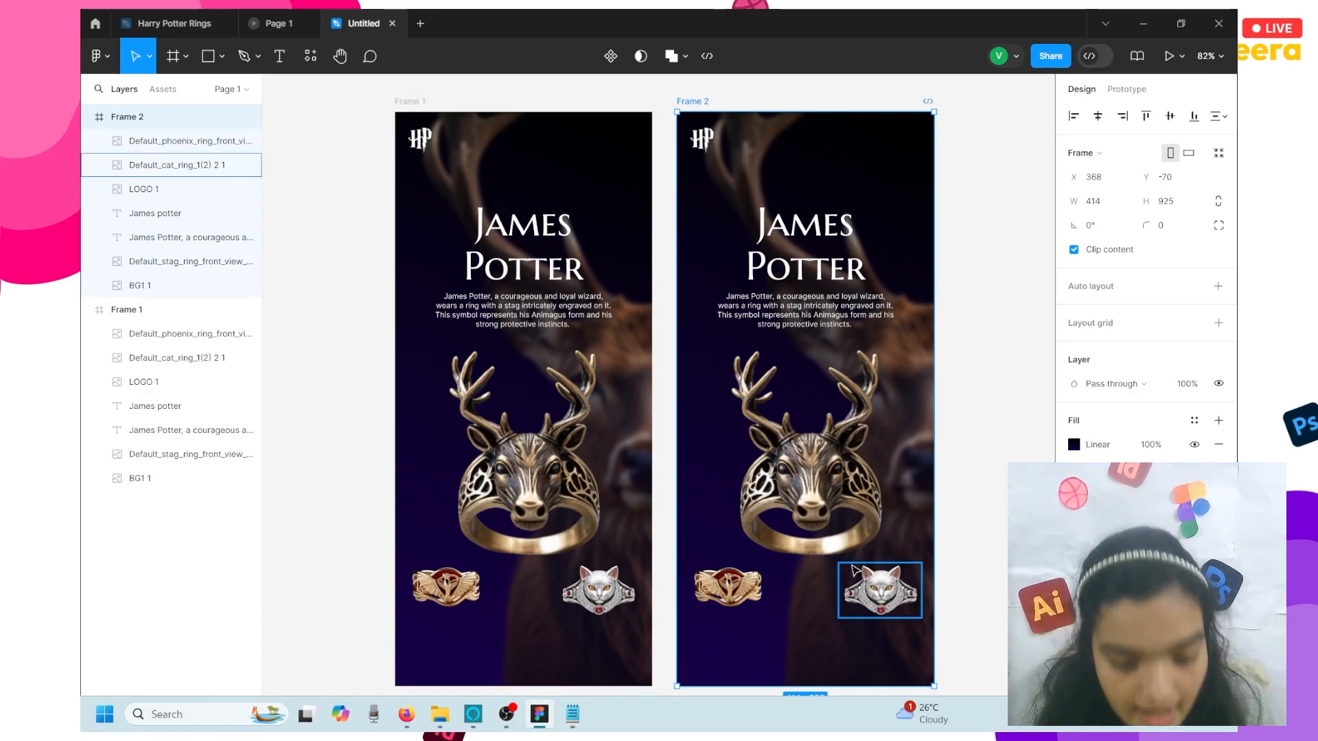
scroll(854, 570, "down", 2)
scroll(854, 570, "right", 2)
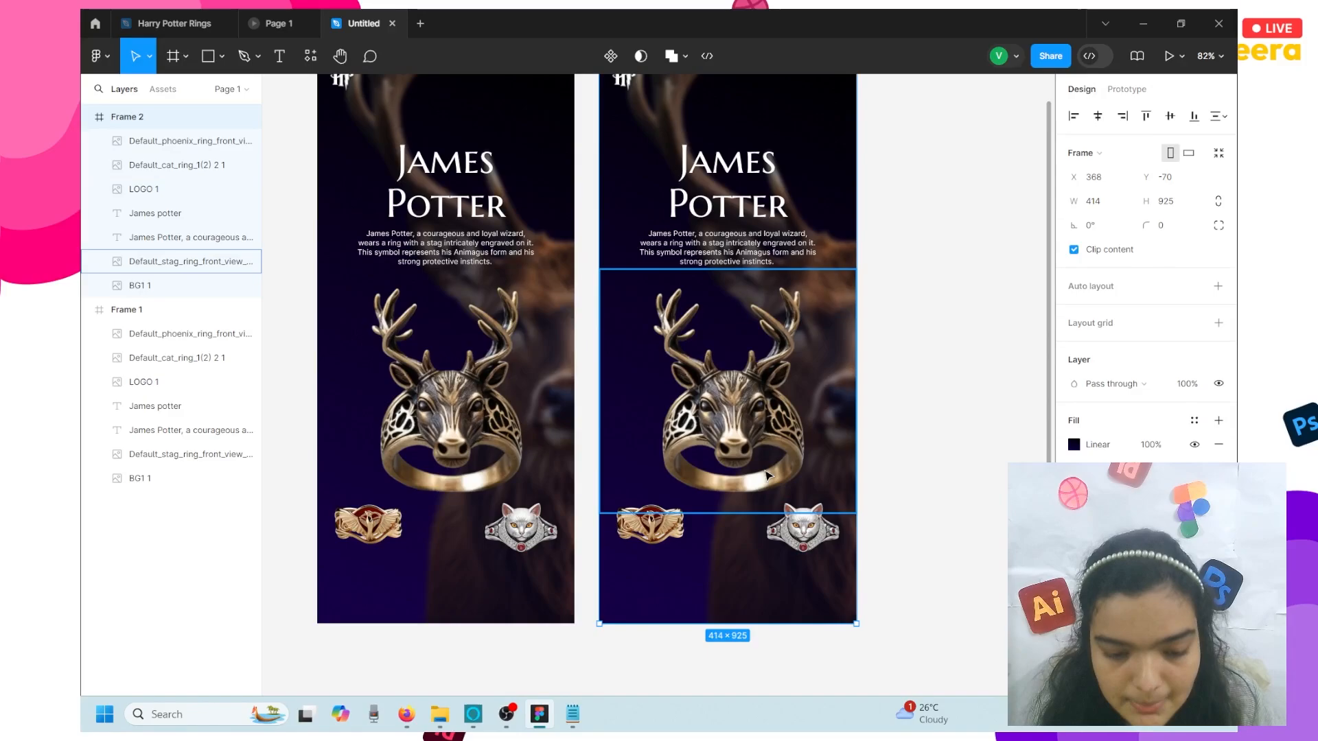
left_click(1016, 247)
key("ctrl+shift+k")
- Place the cat ring image over the stag ring and centre it in Frame 2
left_click(325, 247)
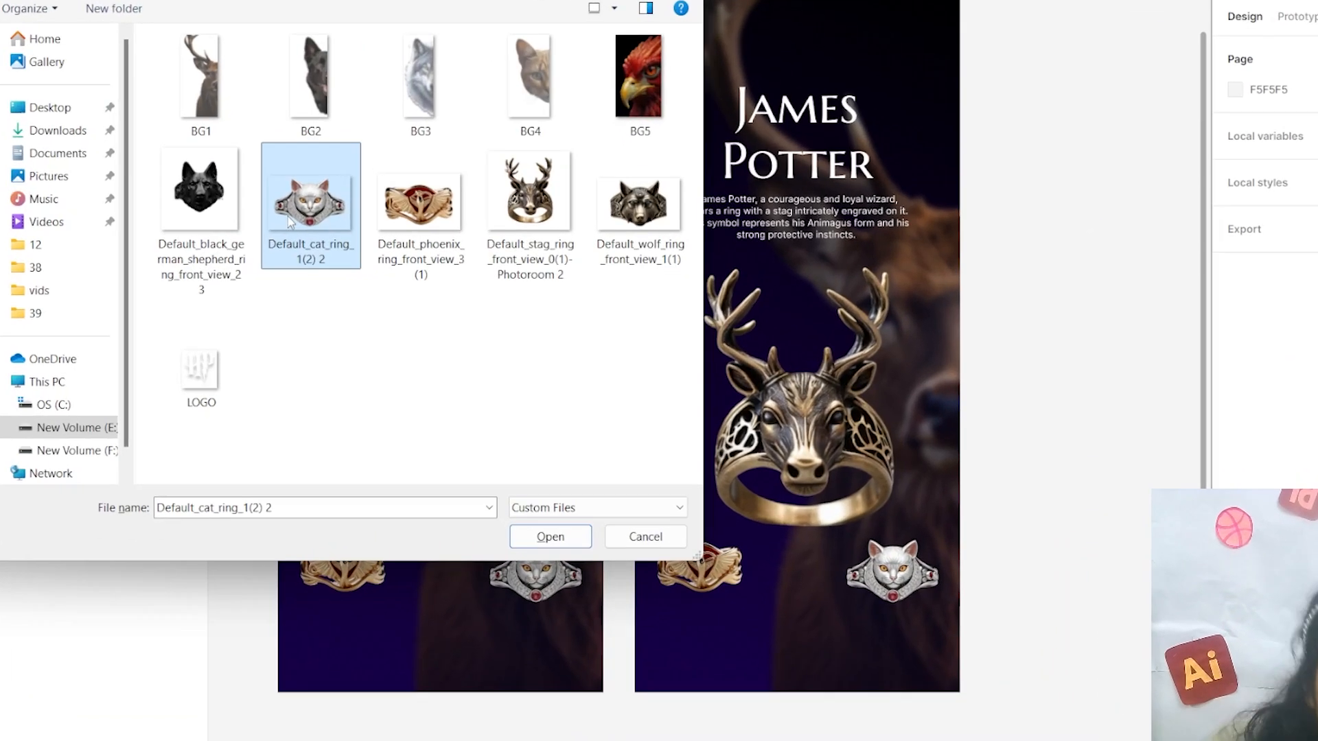
left_click(550, 536)
left_click(810, 435)
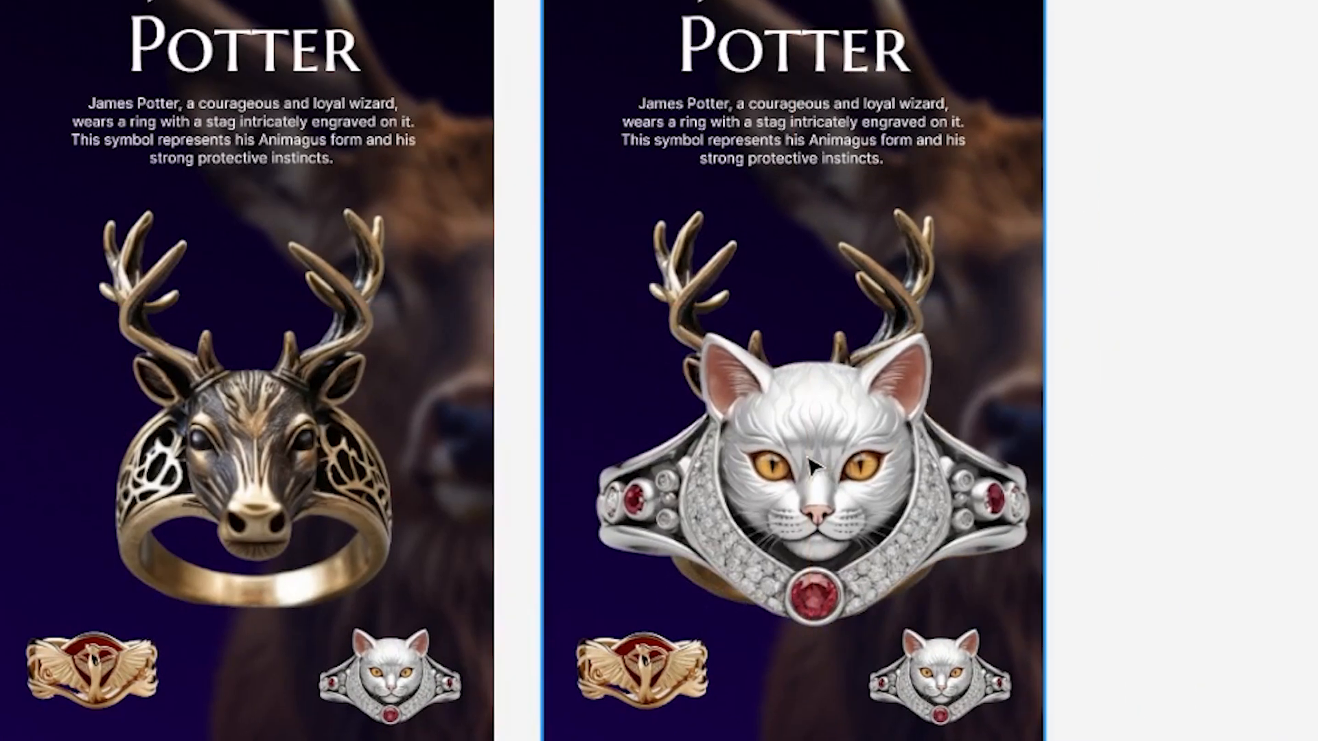
left_click_drag(814, 467, 794, 452)
- Delete Frame 2's stag ring and select the small bottom cat ring for replacement
left_click(895, 249)
key("Delete")
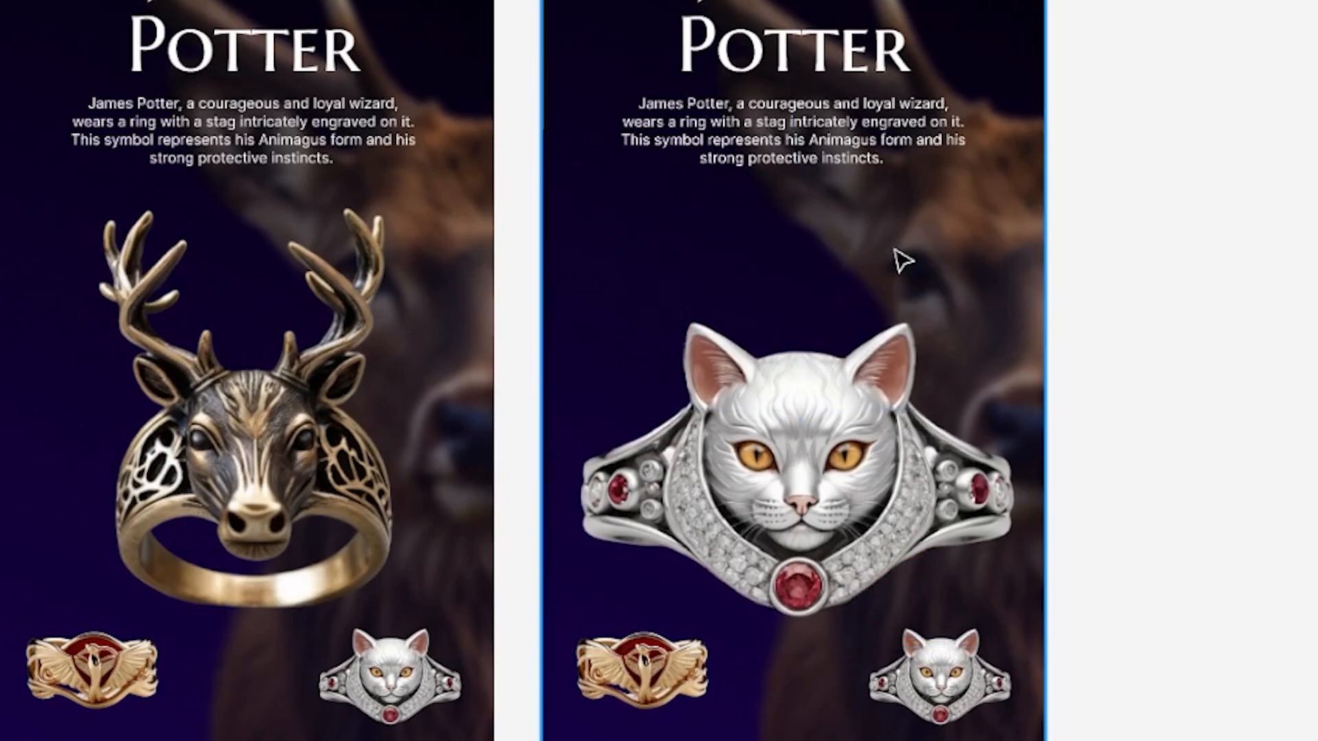
left_click(941, 676)
key("ctrl+shift+k")
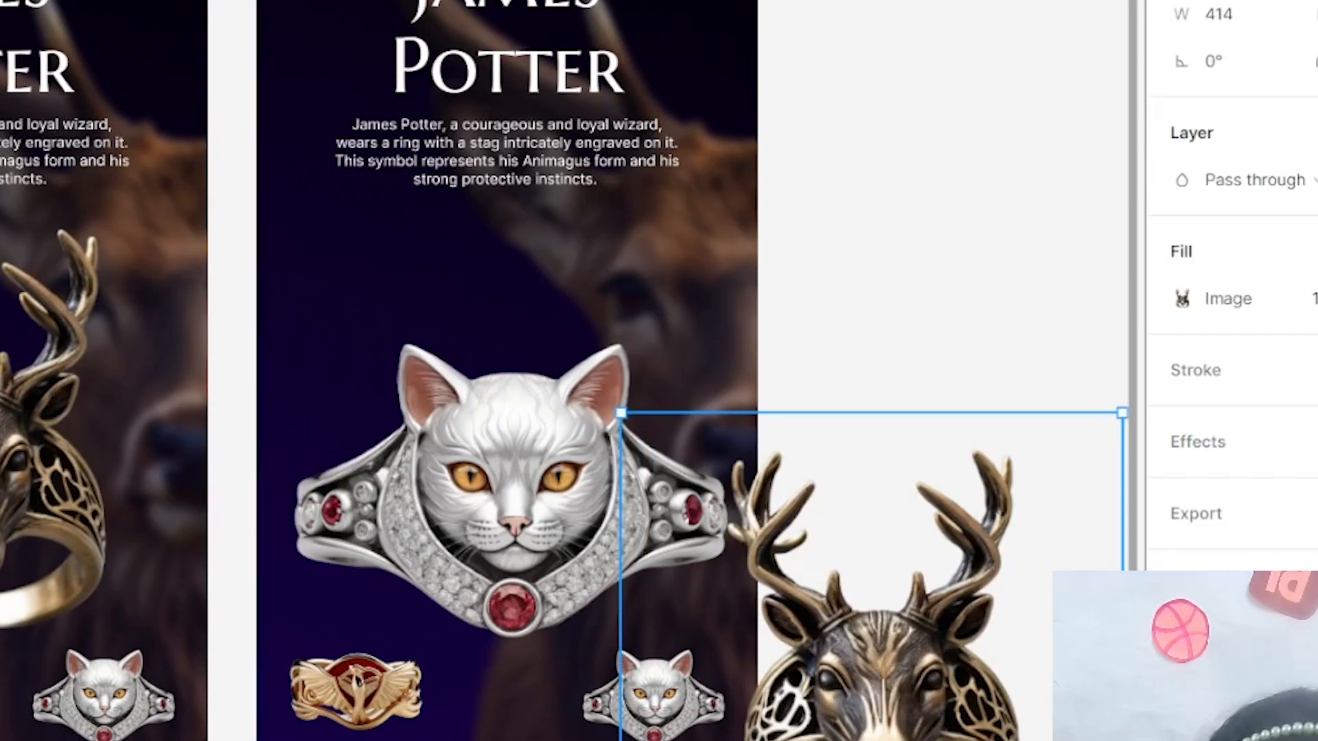
key("ctrl+shift+k")
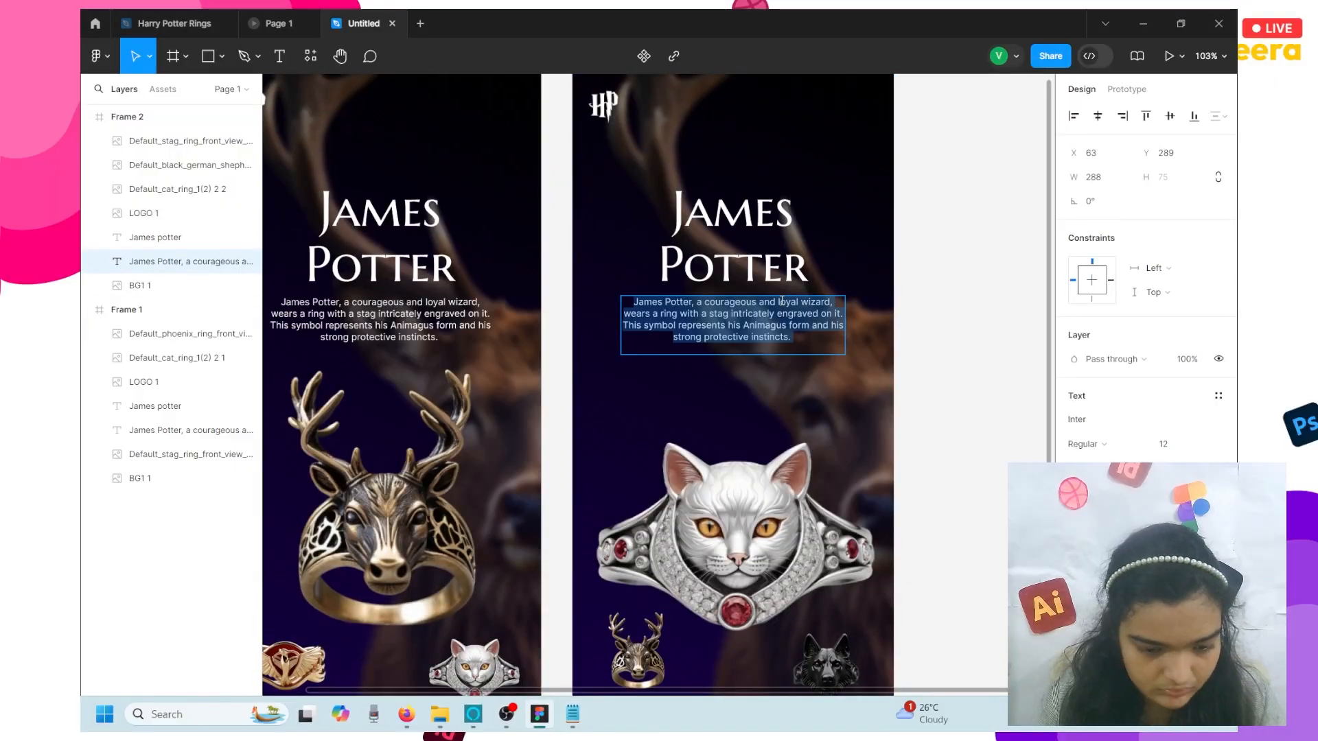
- Paste the McGonagall description paragraph into Frame 2 and widen its text box
type("Professor Minerva McGonagall, a wise and formidable witch, wears a ring adorned with a finely engraved cat face. This symbol pays homage to her Animagus form and her unyielding dedication to protecting Hogwarts.")
key("Escape")
left_click_drag(620, 326, 645, 326)
left_click(733, 265)
key("BackSpace")
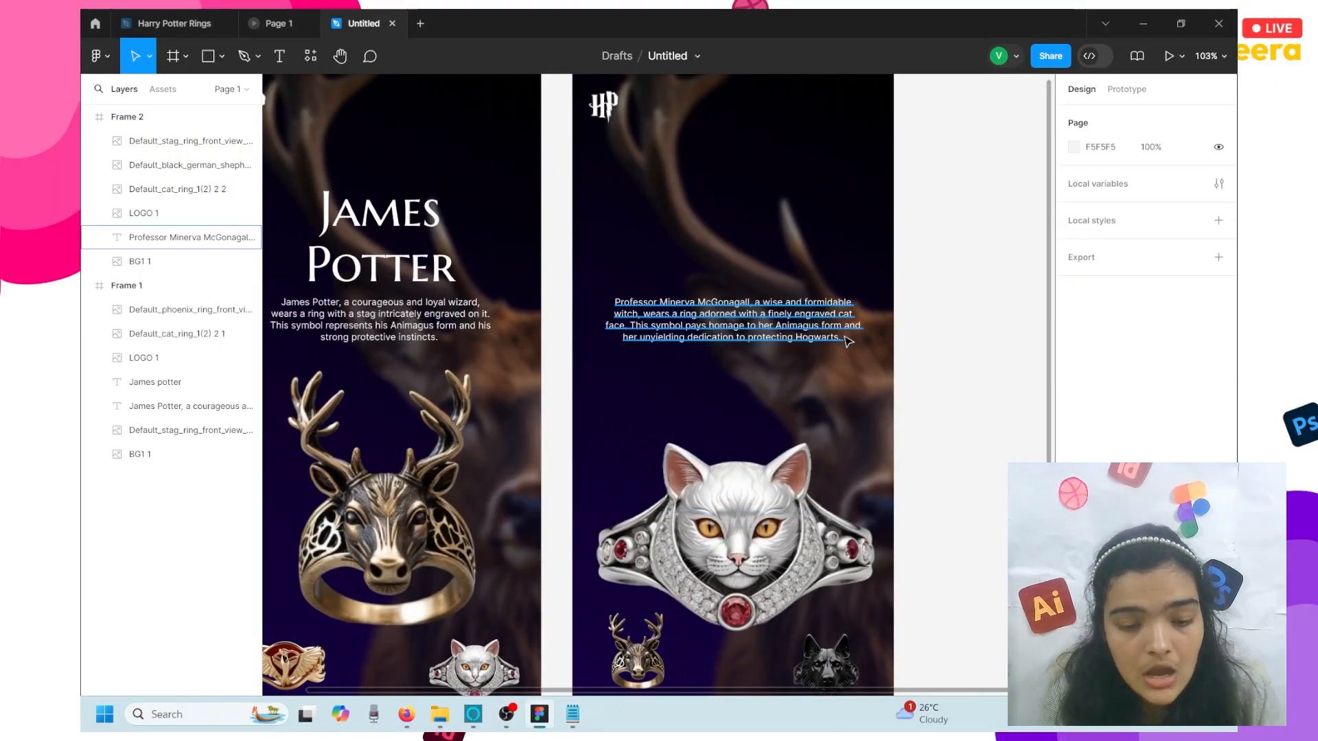
key("ctrl+z")
key("shift+m")
key("i")
left_click(1094, 56)
- Retitle Frame 2 'Minerva McGonagall', fixing its letter case in the type settings
left_click(802, 670)
double_click(716, 273)
type("mINERVA mCgONAGALL")
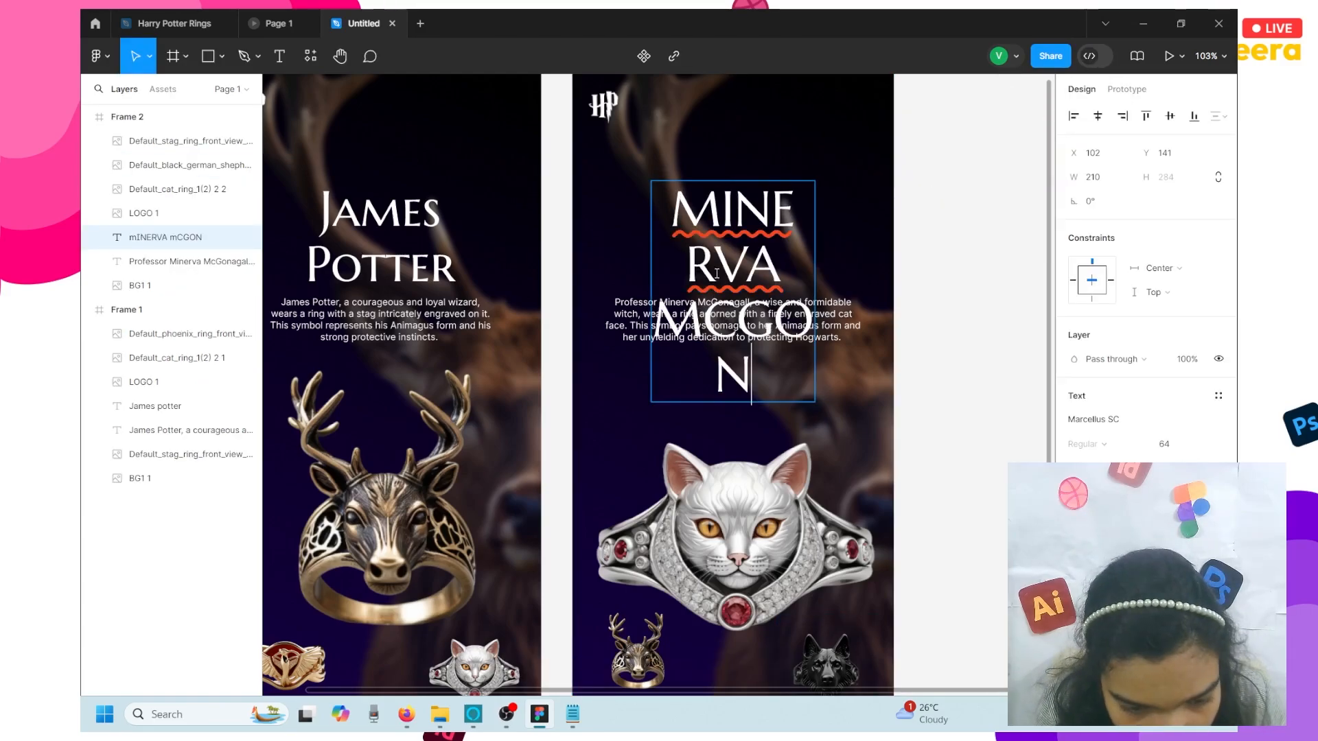
key("Escape")
left_click(1219, 396)
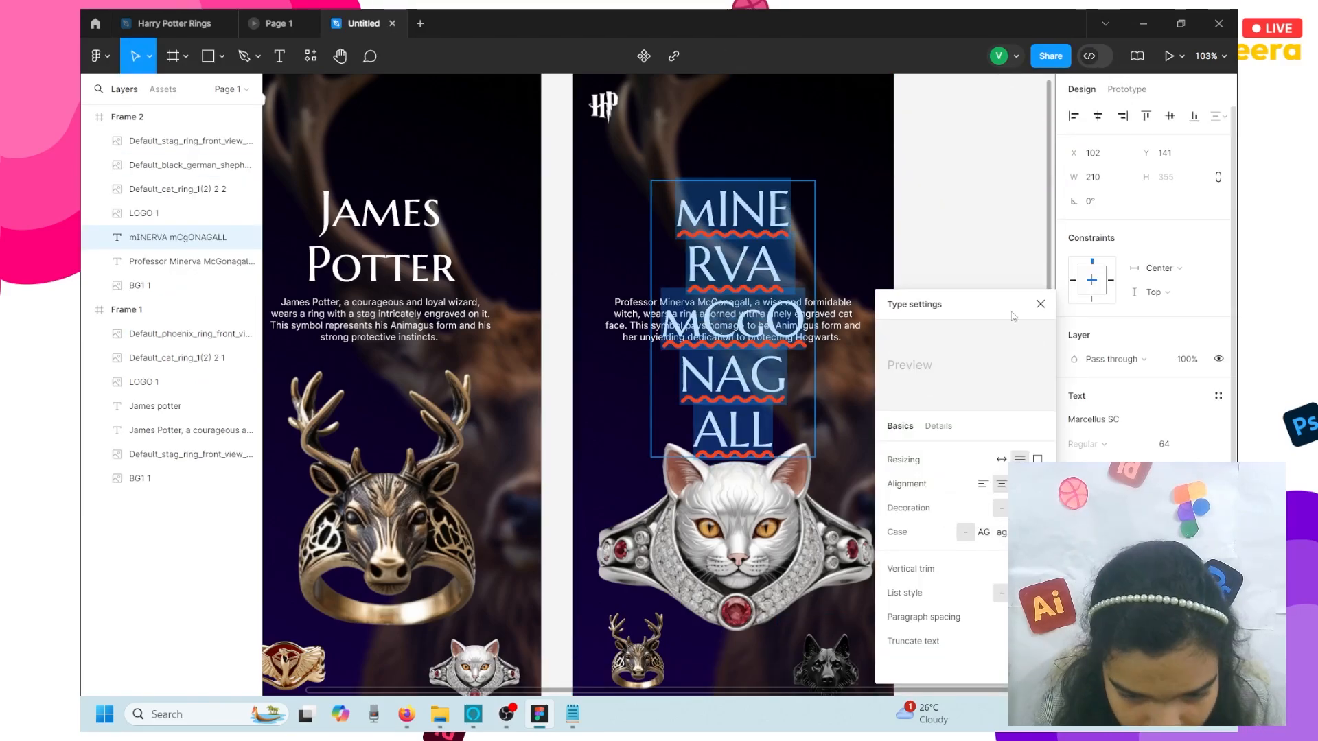
left_click(977, 532)
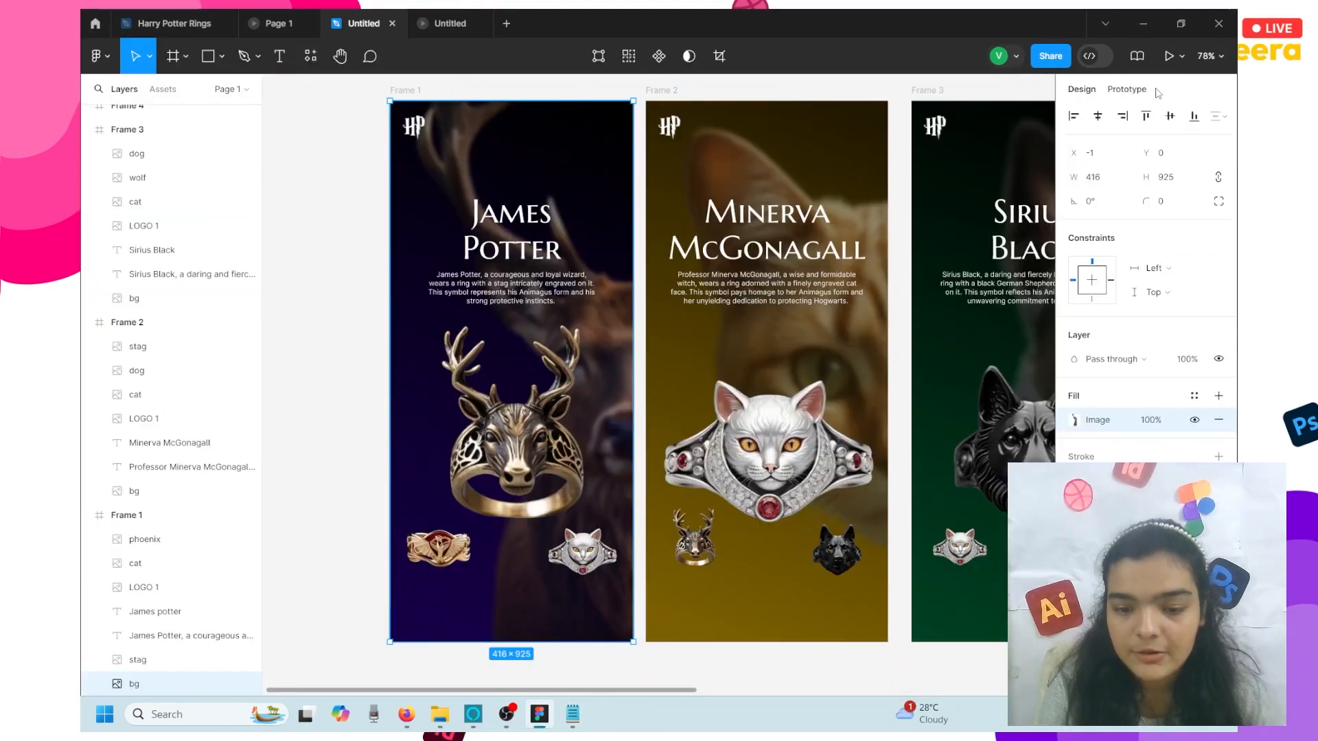
- Give Frame 1 an On click, Navigate to Frame 2 interaction with Smart animate
left_click(1157, 89)
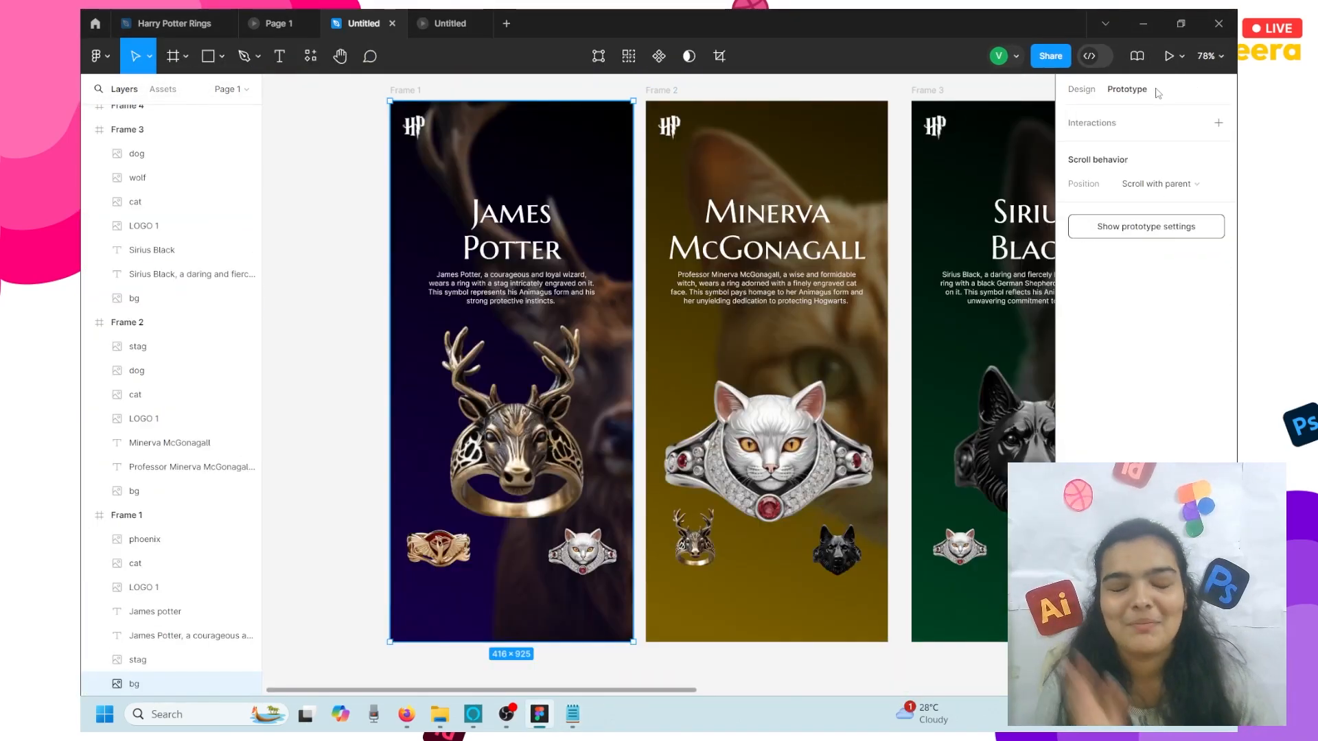
left_click(1219, 122)
left_click(924, 207)
left_click(937, 203)
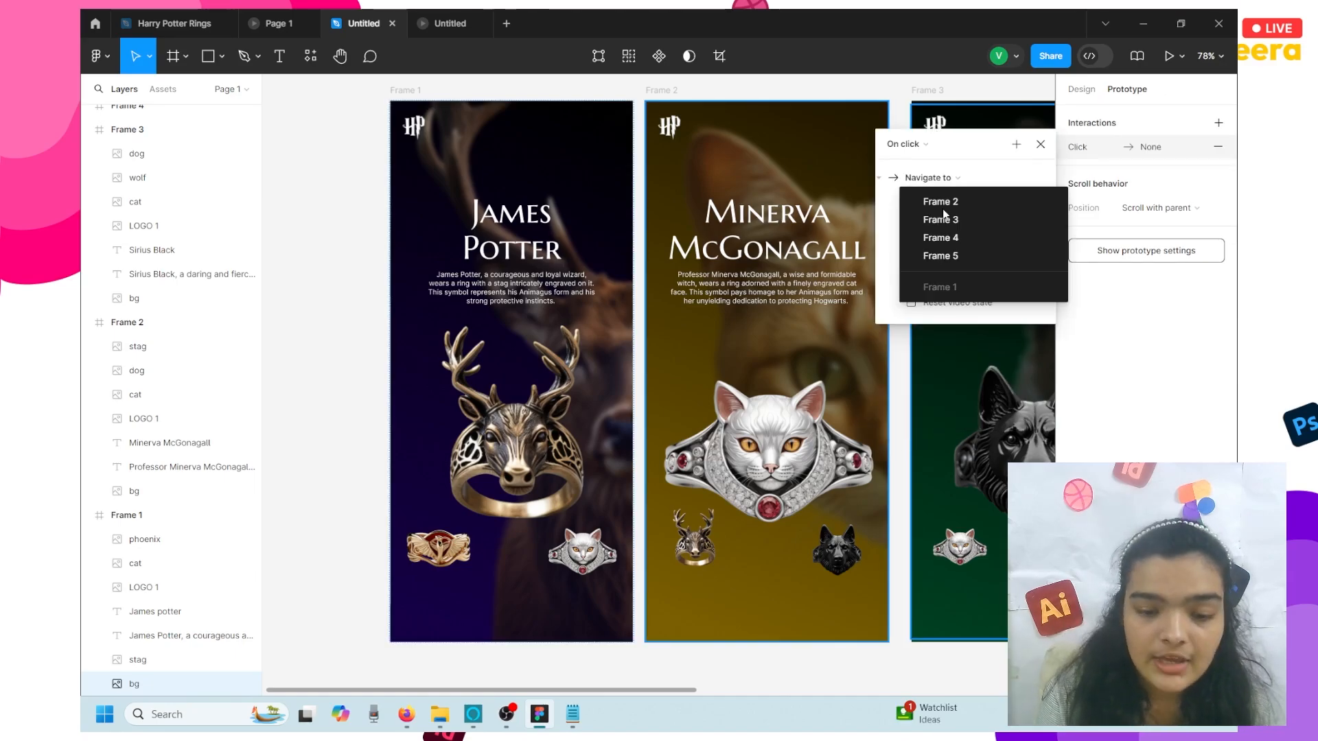
left_click(941, 204)
left_click(928, 225)
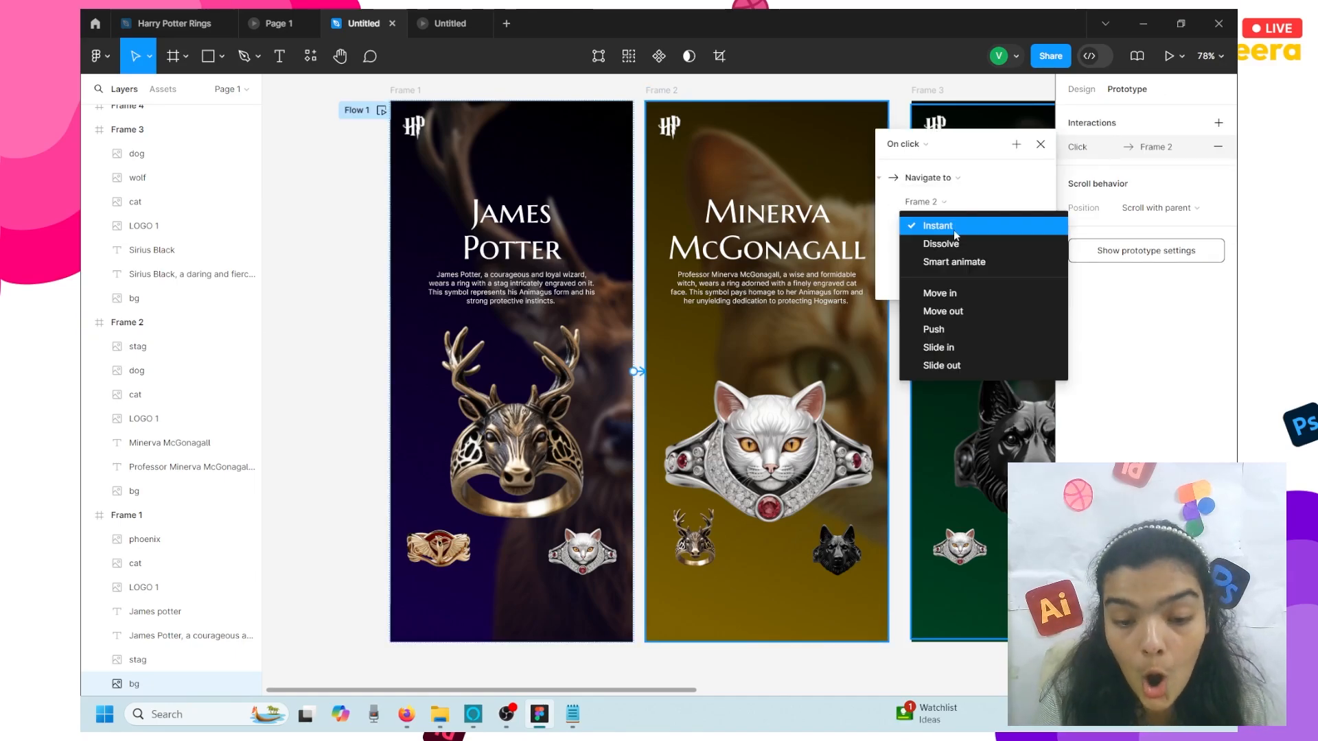
left_click(953, 262)
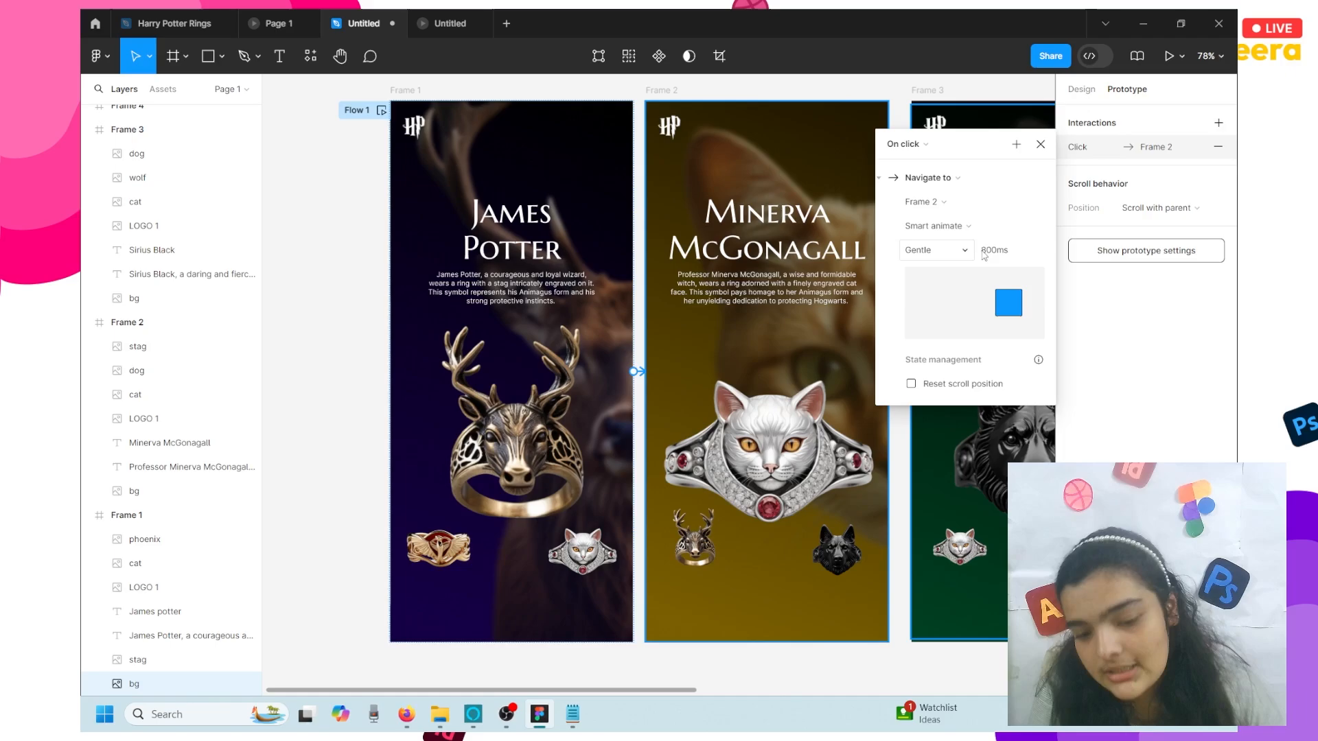
- Select Frame 2 and drag its prototype connection to link it to Frame 3
scroll(755, 230, "right", 1)
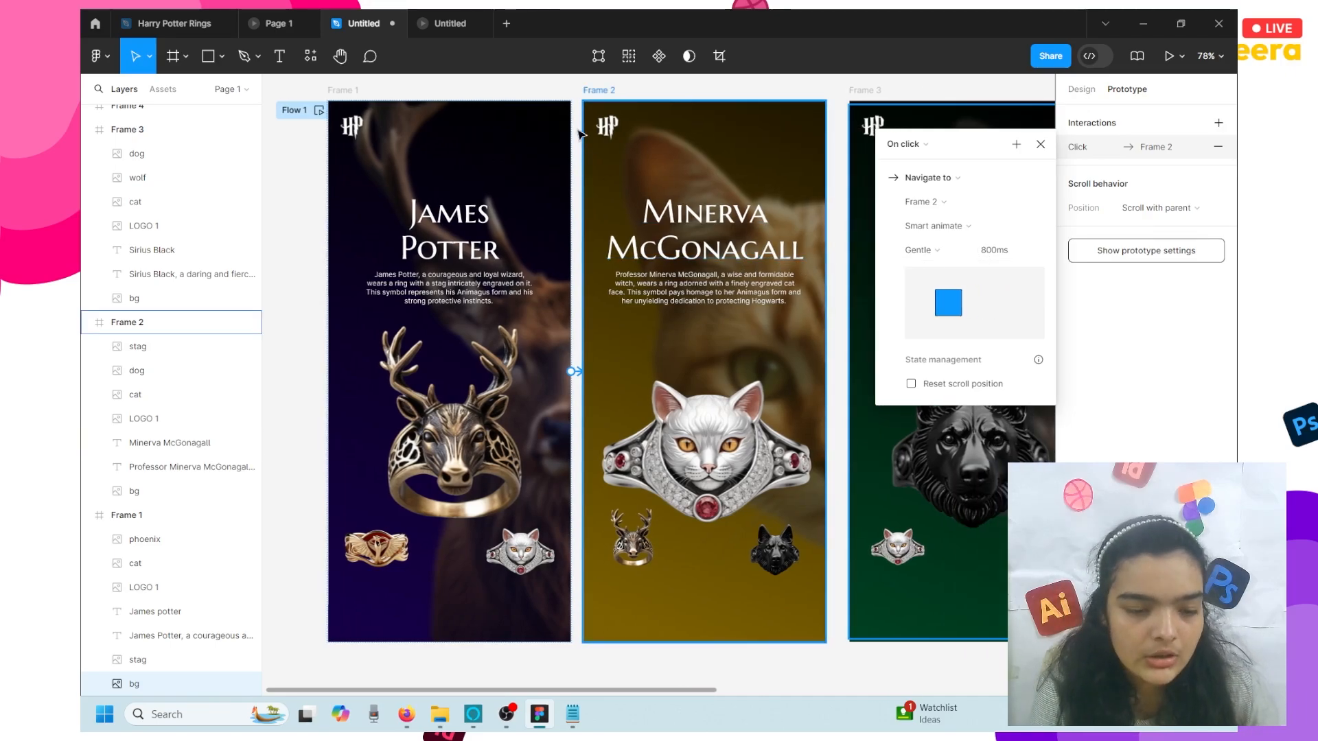
left_click(596, 109)
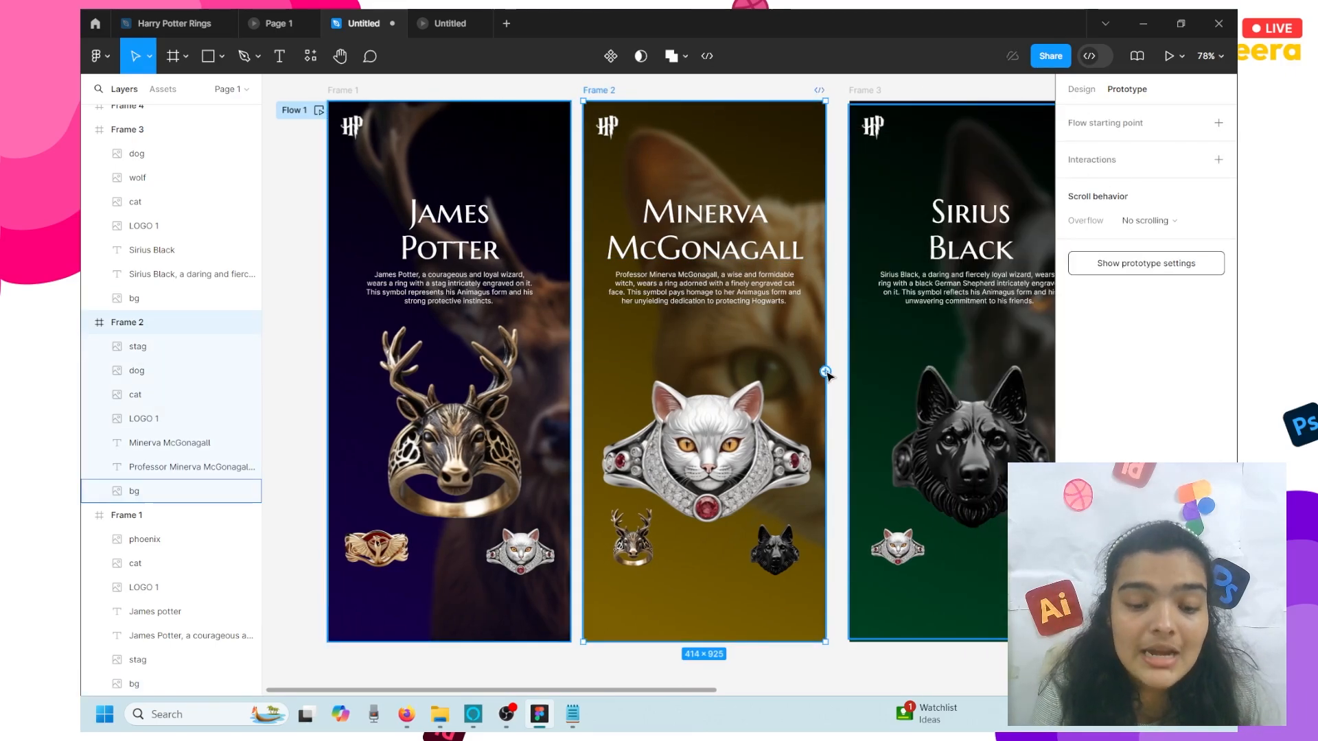
left_click_drag(923, 379, 920, 381)
scroll(815, 341, "down", 2)
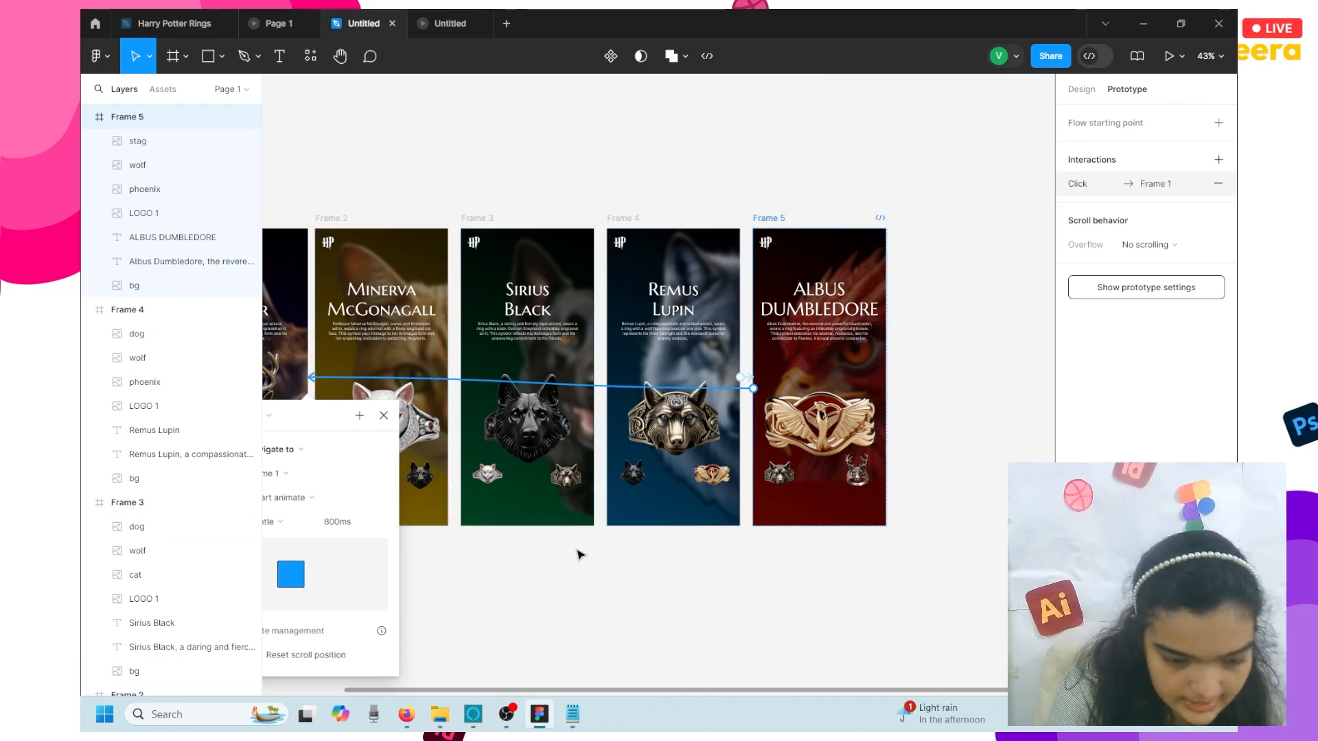
- Link Frame 1's small cat ring to Frame 2
left_click(580, 553)
scroll(580, 553, "left", 3)
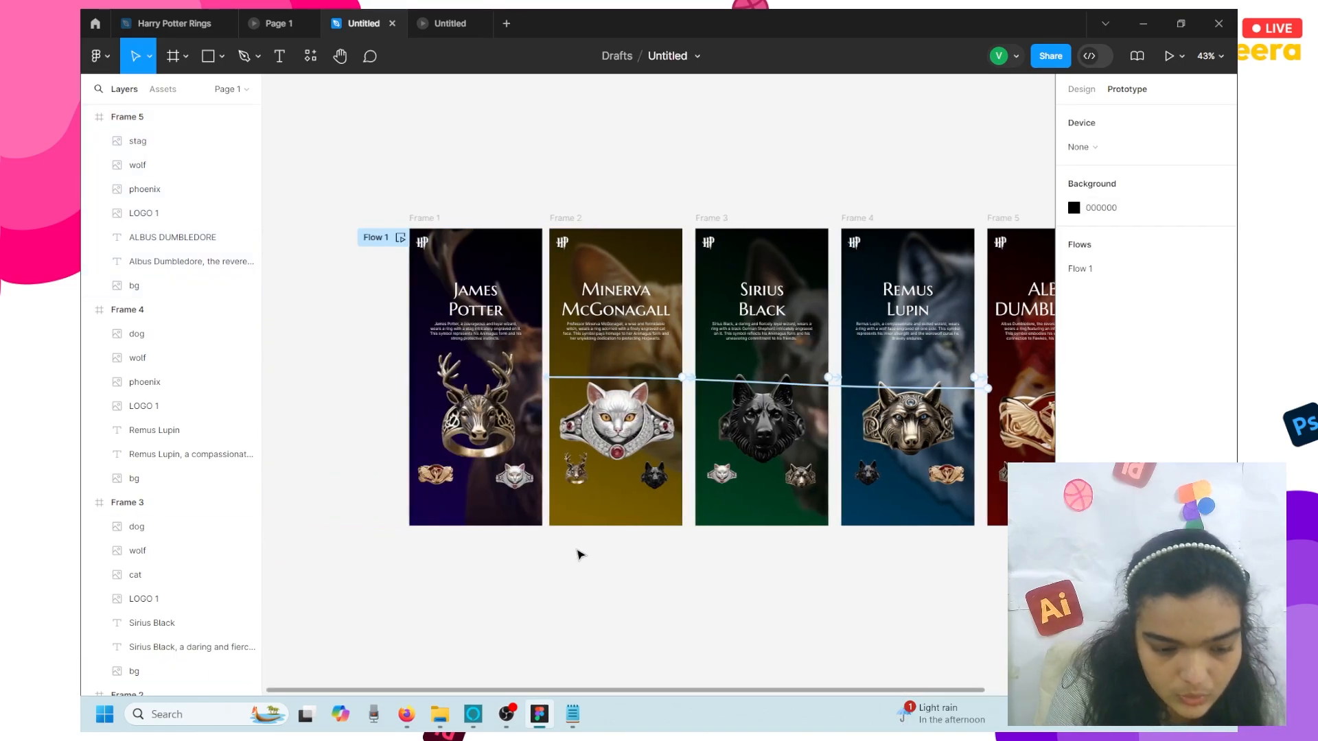
left_click(514, 483)
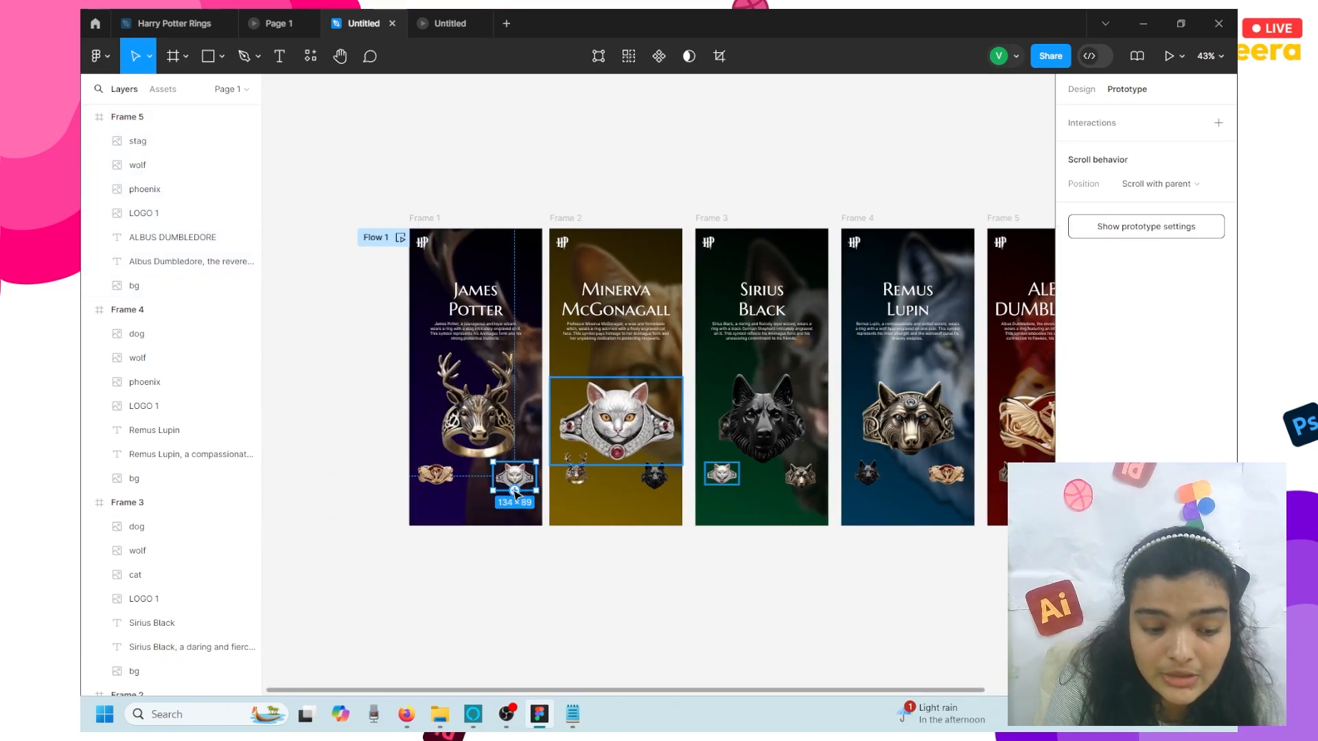
left_click_drag(514, 491, 615, 418)
- Link Frame 3's small cat ring to Frame 2 and move the dog layer below cat
left_click(731, 490)
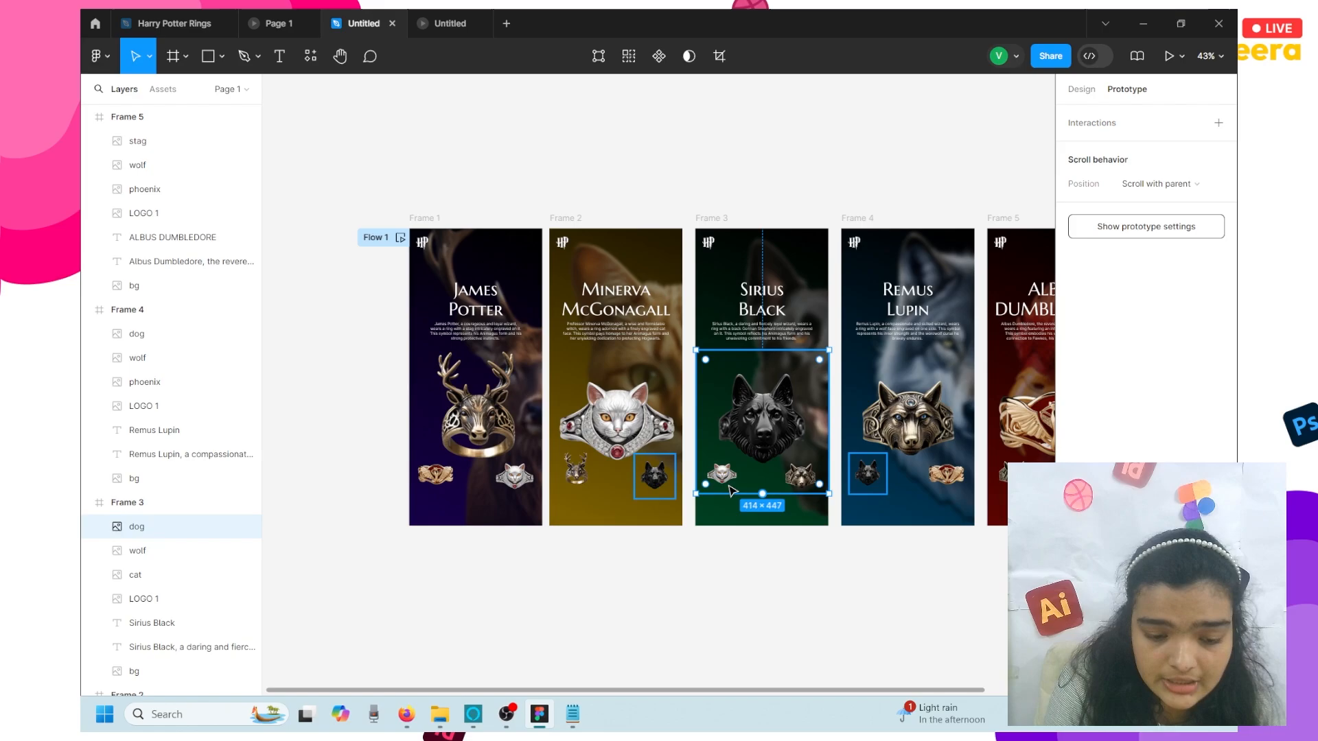
left_click(167, 575)
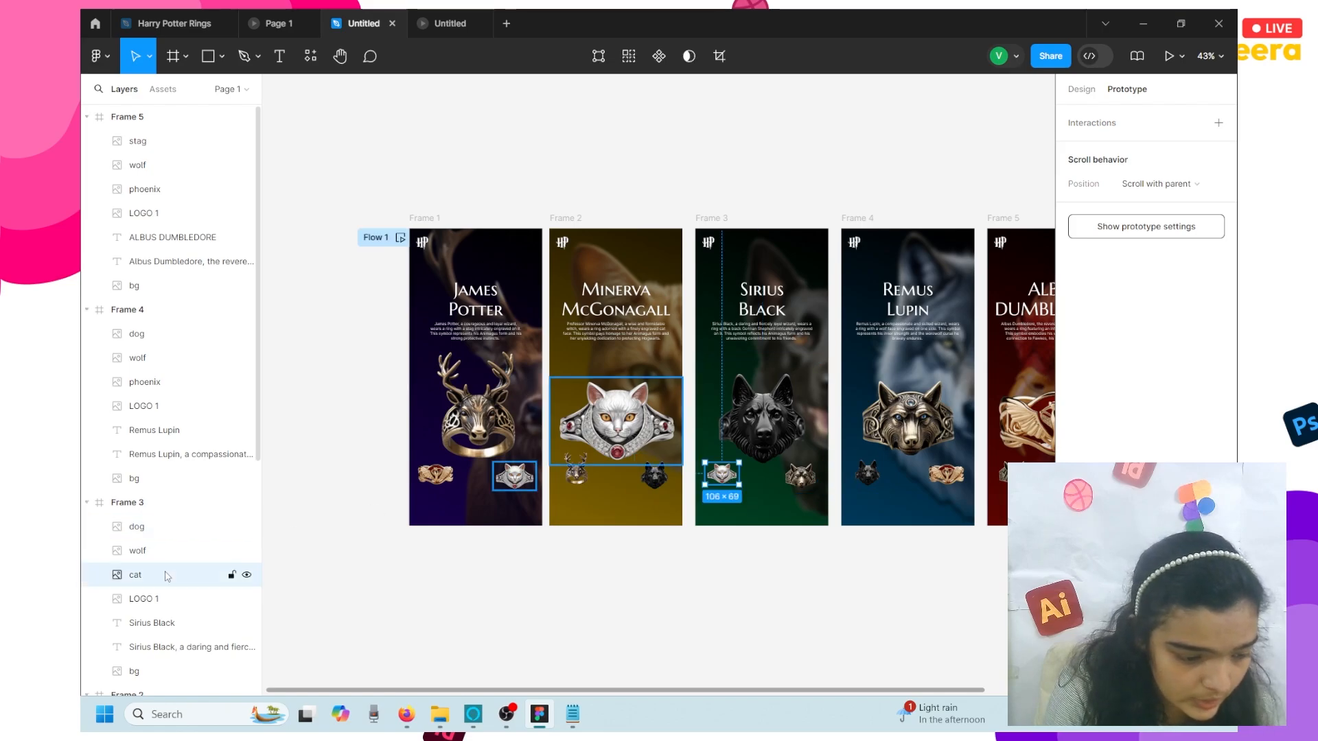
left_click_drag(705, 474, 655, 435)
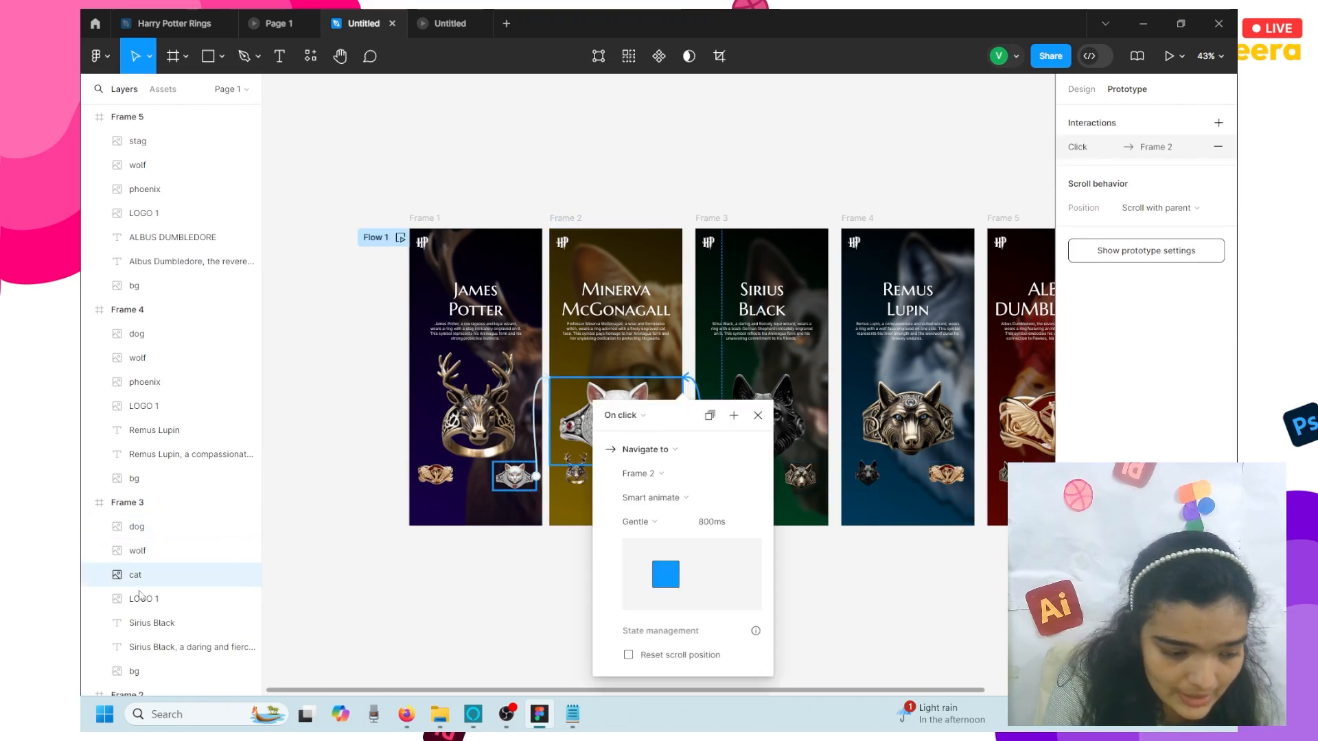
left_click_drag(137, 527, 210, 562)
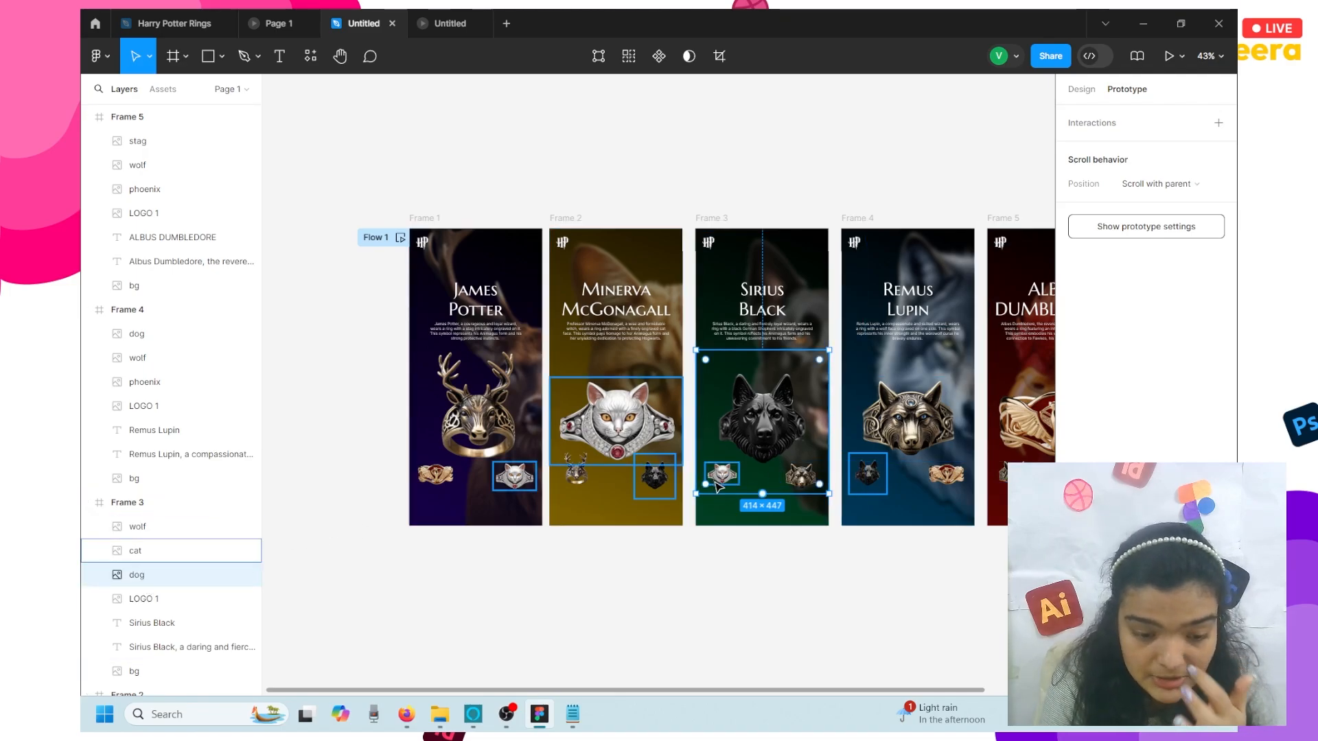
- Link Frame 4's small dog ring to Frame 3
scroll(716, 486, "right", 5)
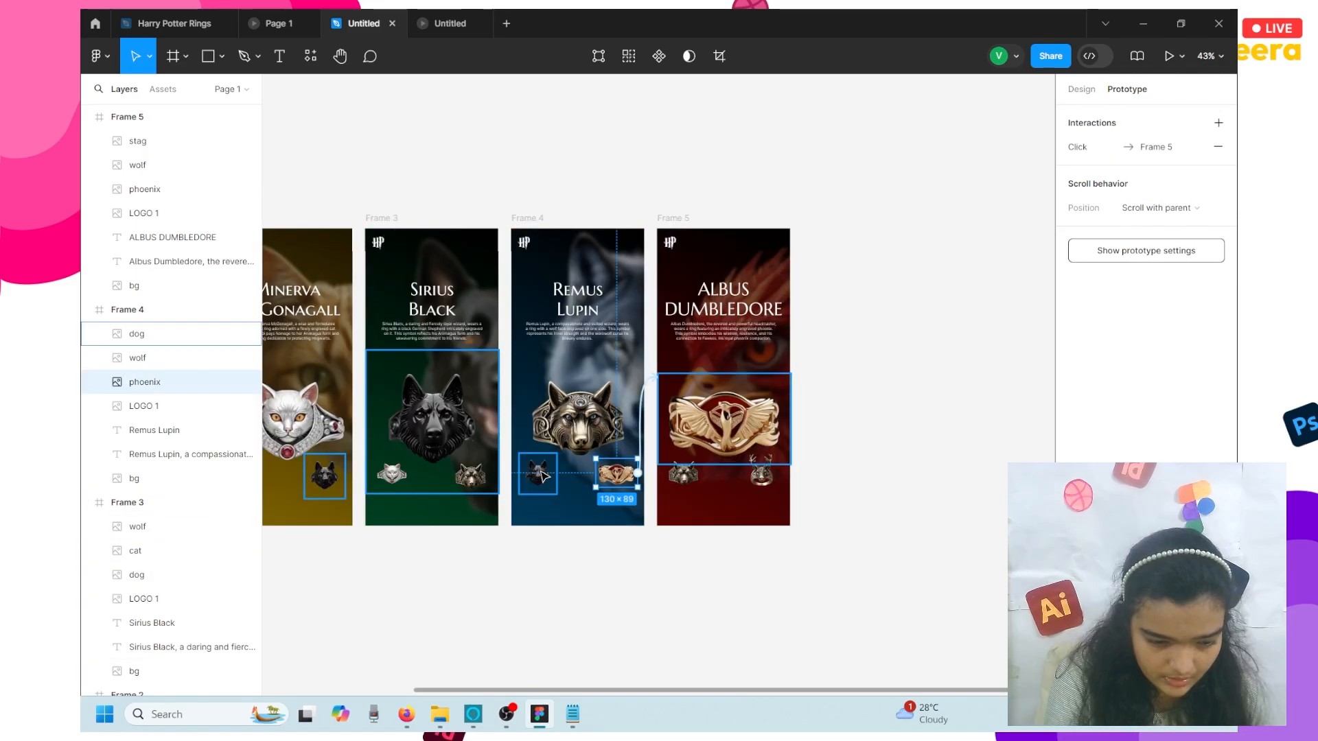
left_click(538, 474)
left_click_drag(556, 474, 439, 491)
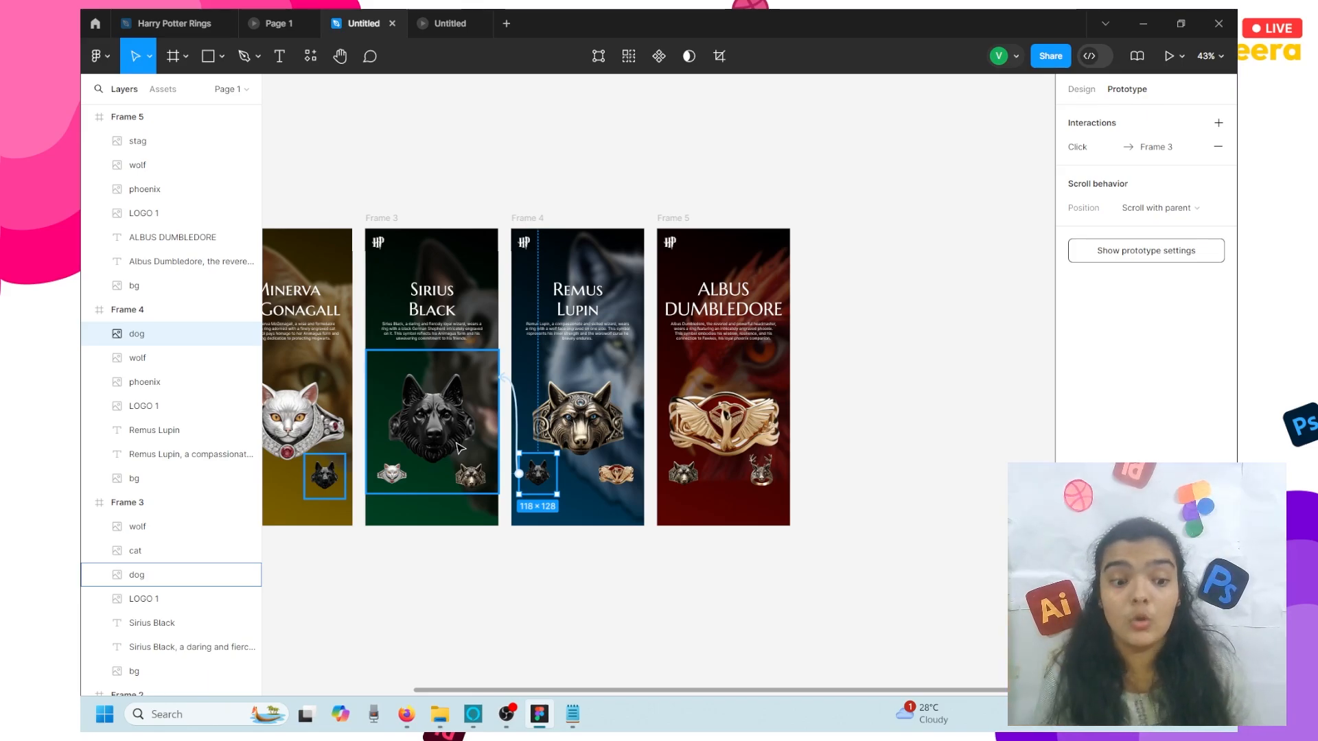
left_click(528, 445)
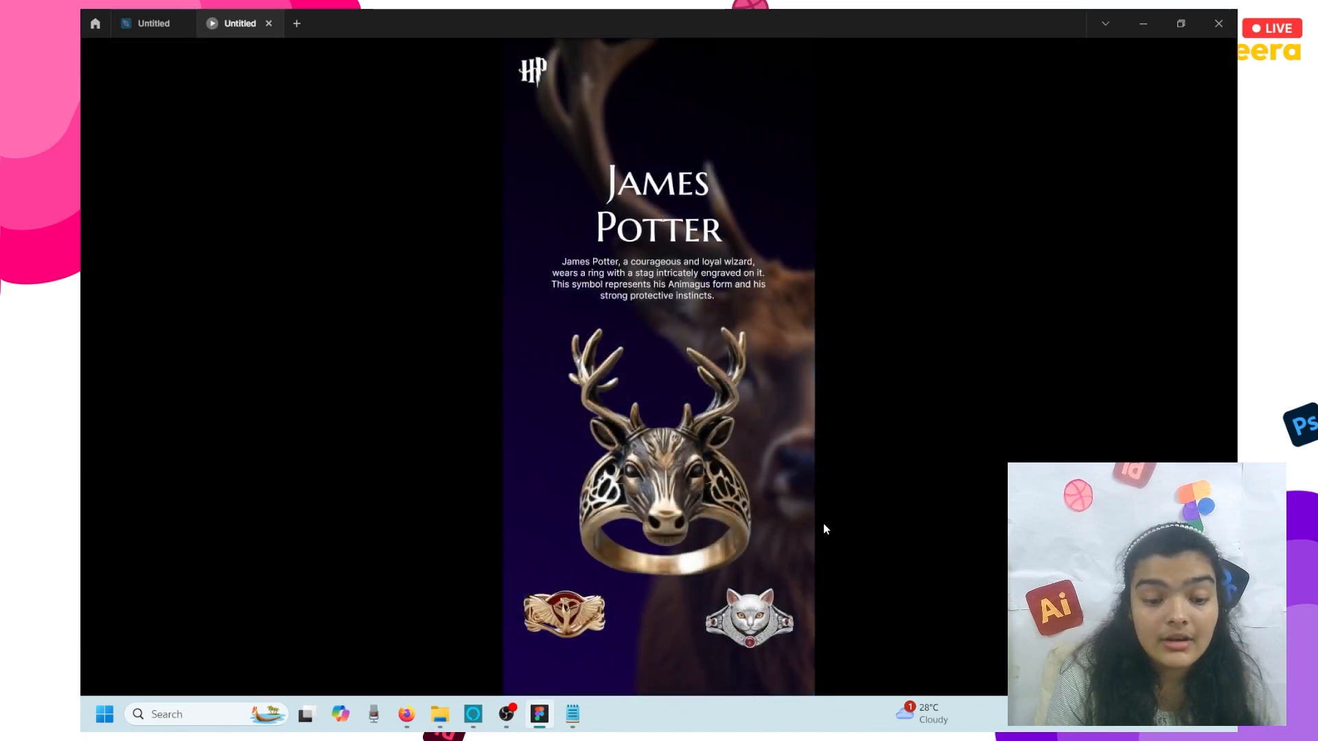
- Click the ring hotspots from James Potter through Dumbledore and back to Sirius Black, then go full screen
left_click(789, 534)
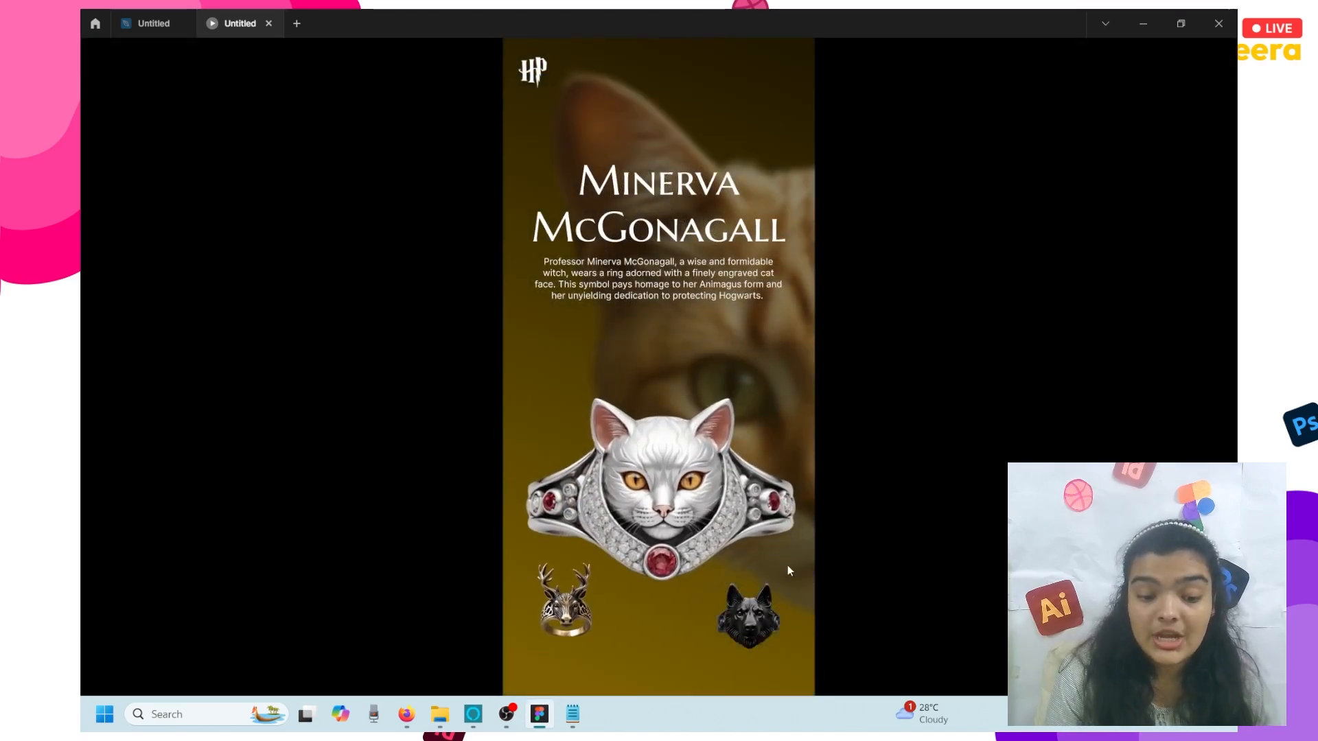
left_click(788, 568)
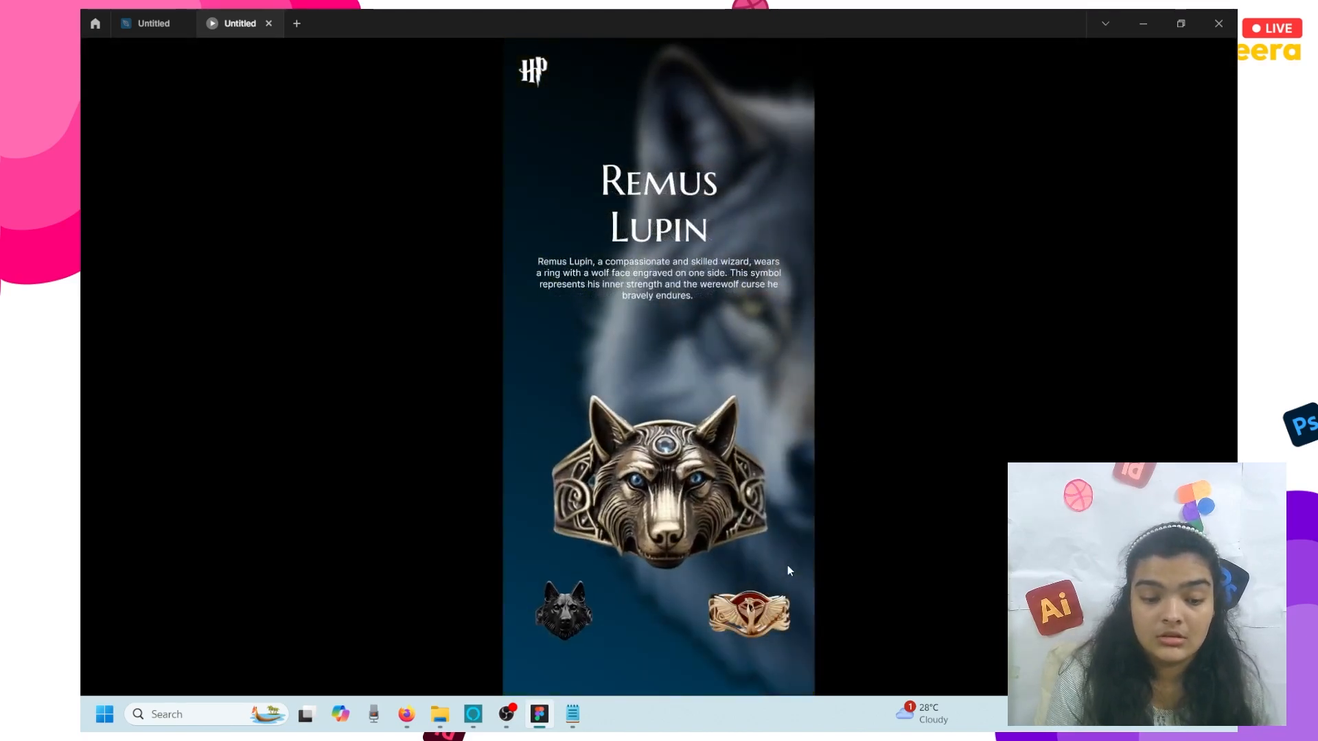
left_click(504, 549)
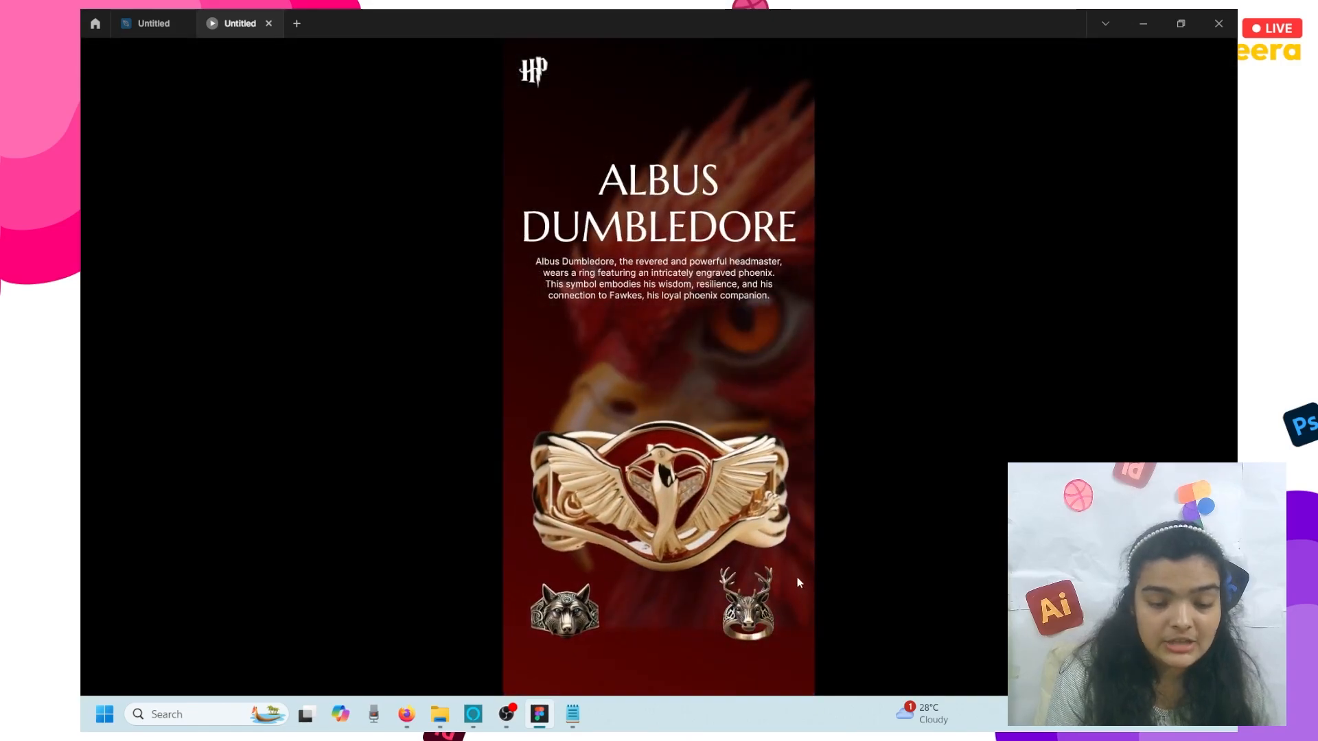
left_click(797, 574)
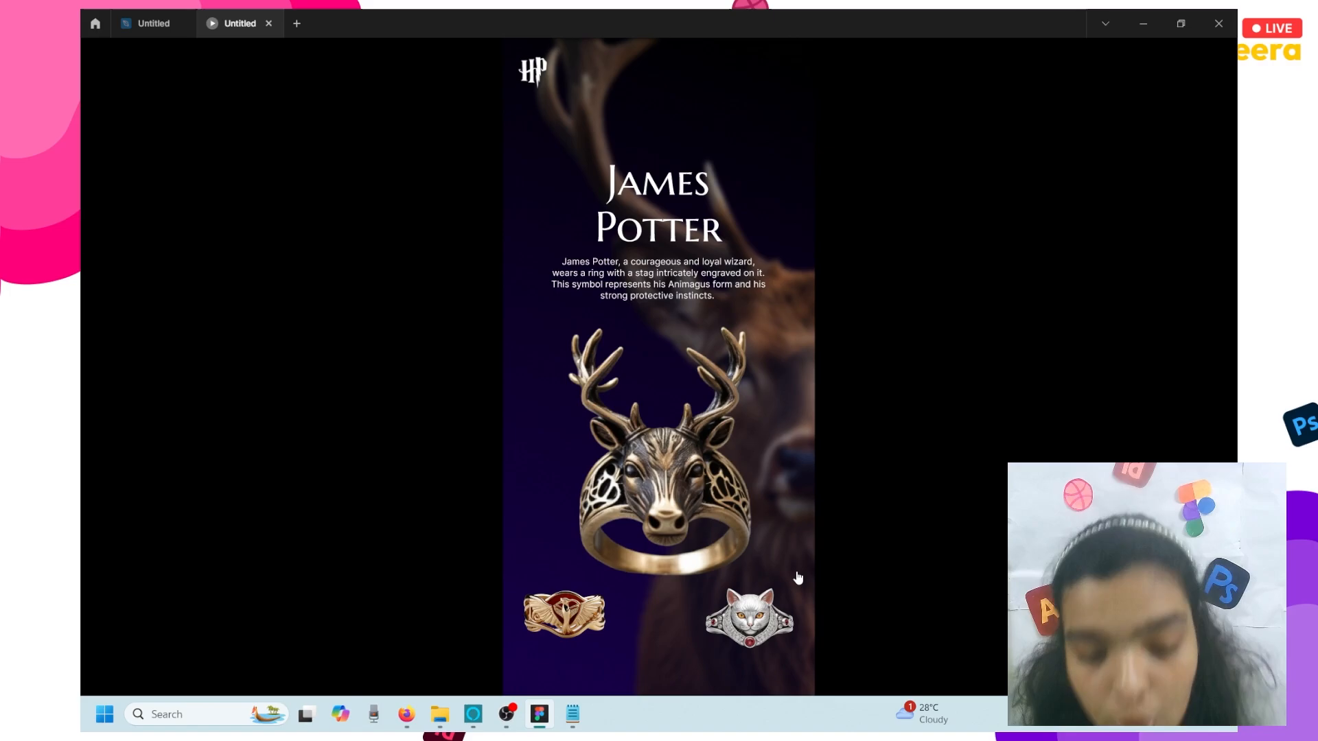
left_click(798, 578)
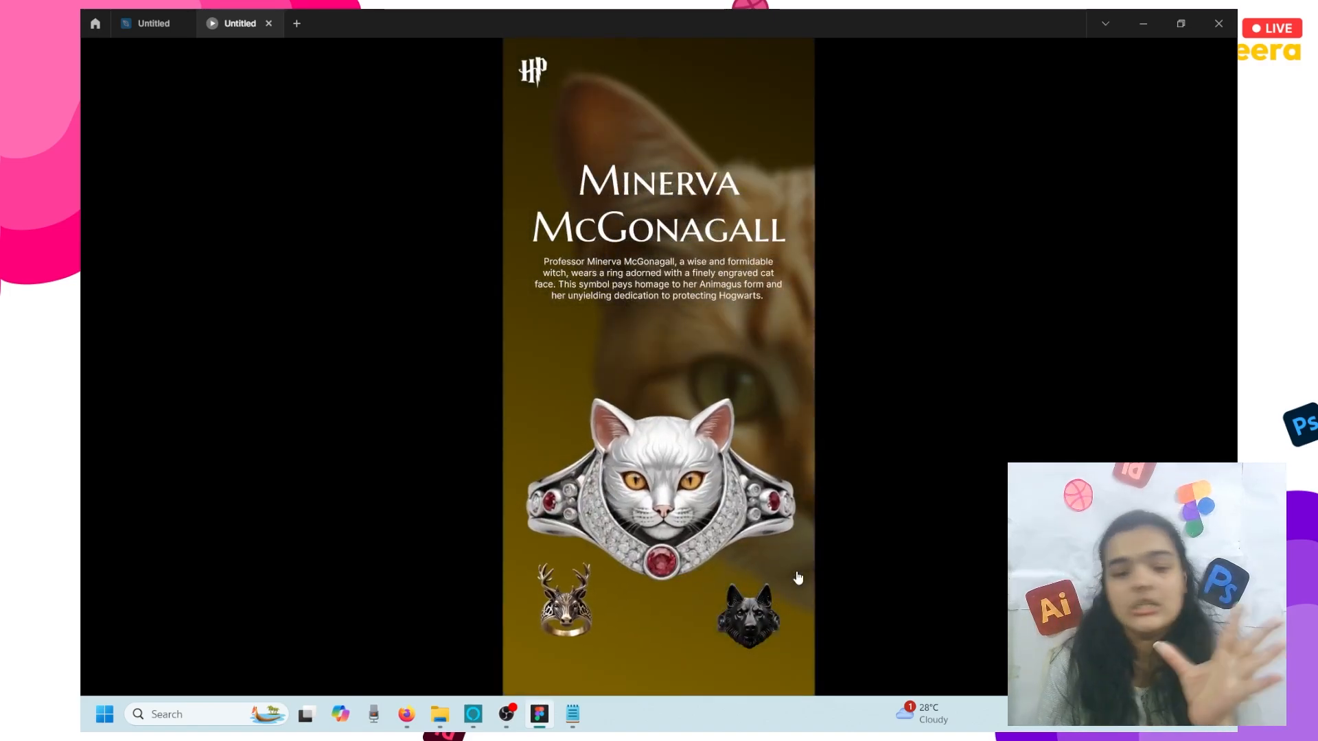
left_click(799, 578)
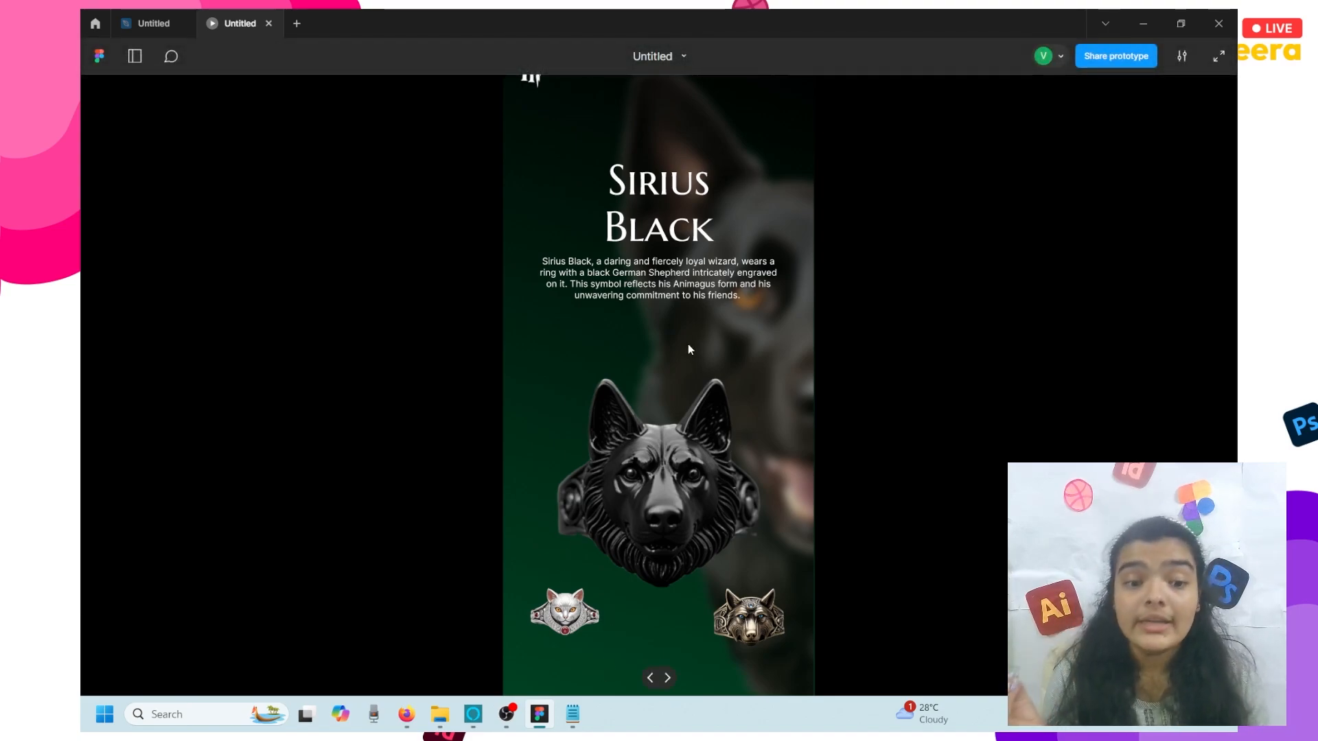
key("f")
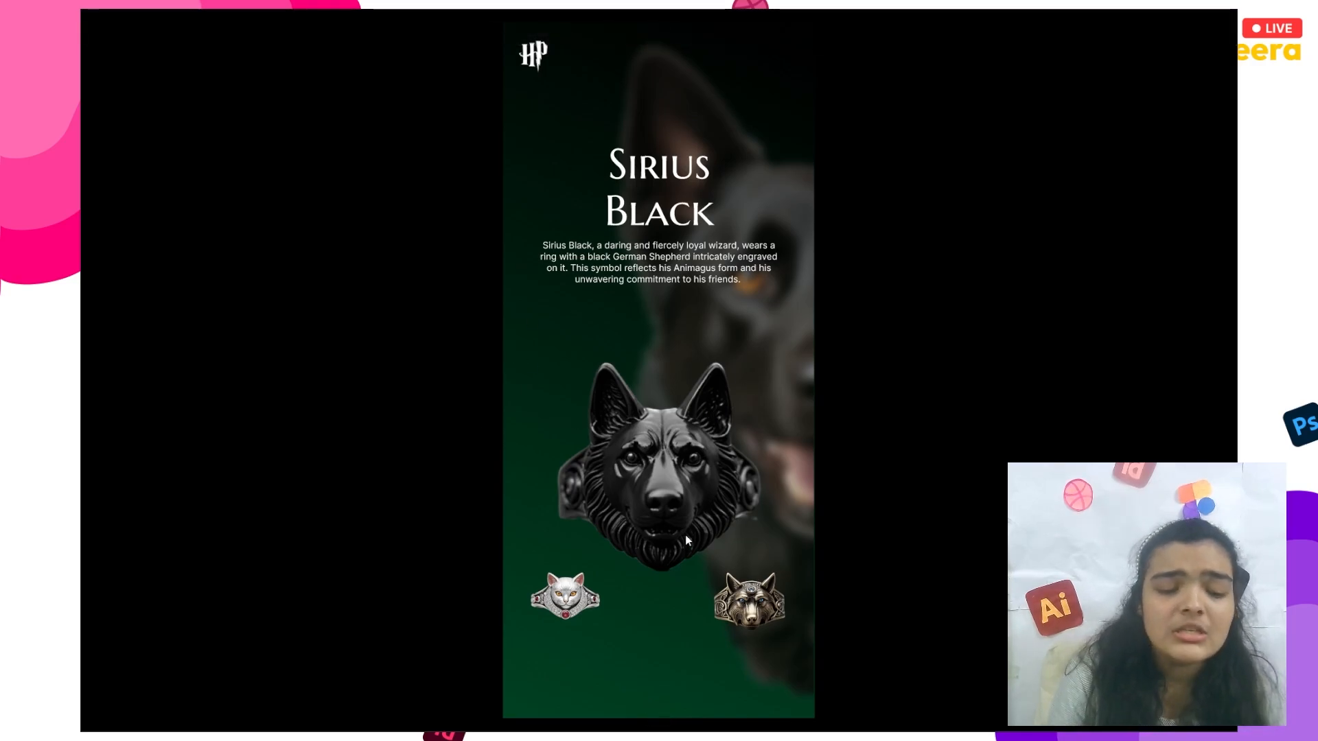
- Cycle twice through the cat, dog, wolf, phoenix and stag ring links, stopping on Albus Dumbledore
left_click(561, 601)
left_click(763, 614)
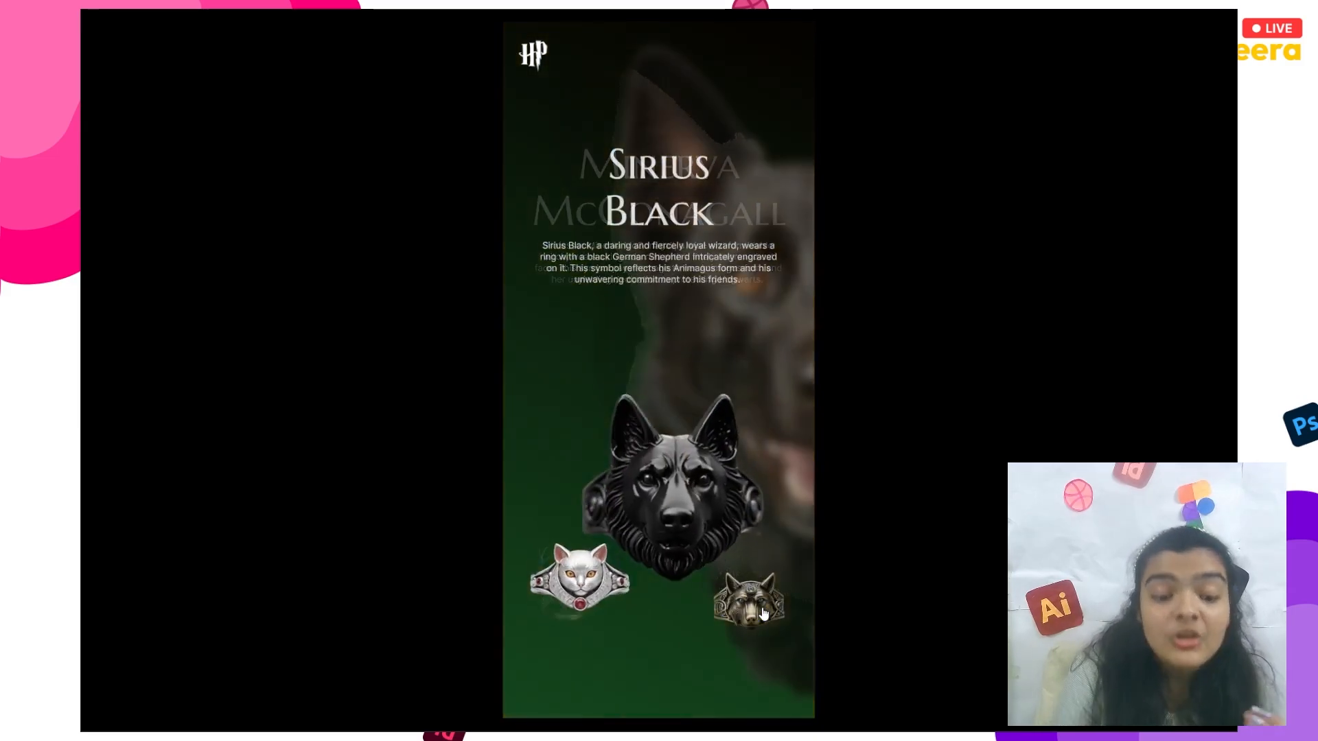
left_click(763, 614)
left_click(764, 614)
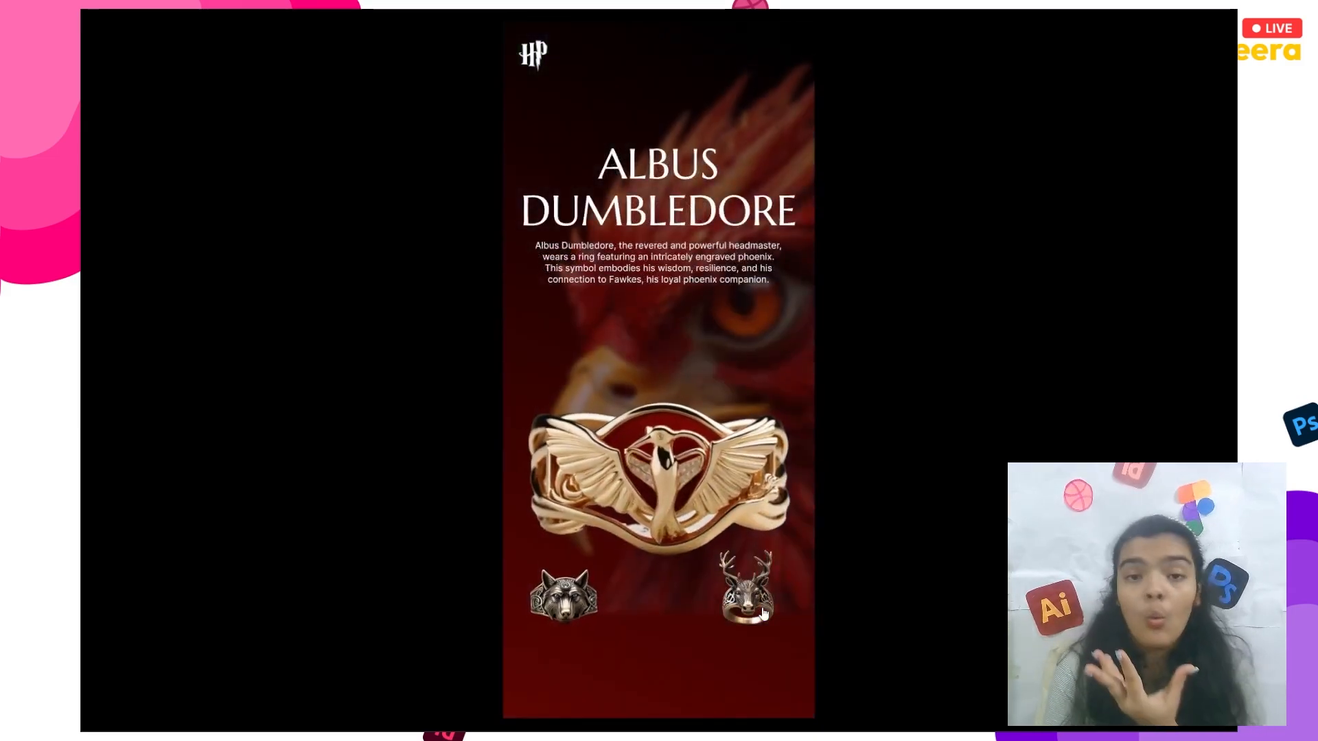
left_click(764, 613)
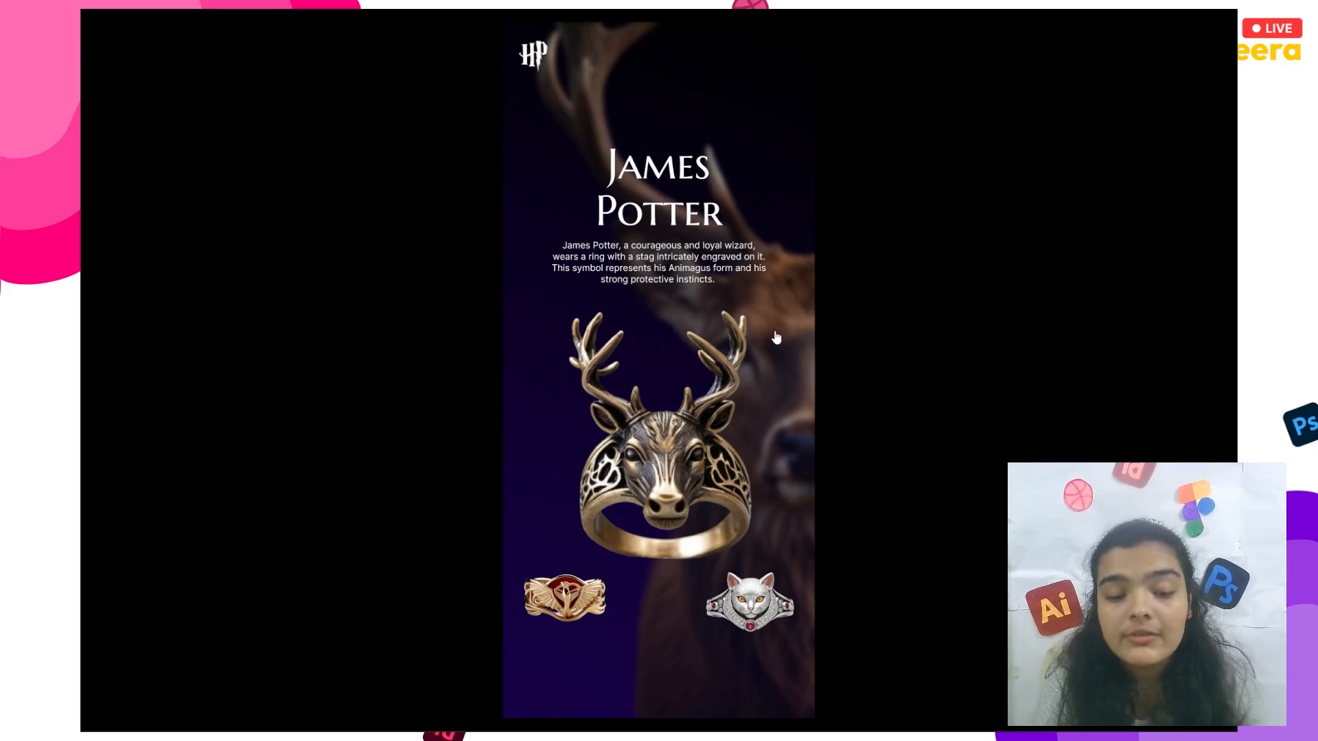
left_click(749, 583)
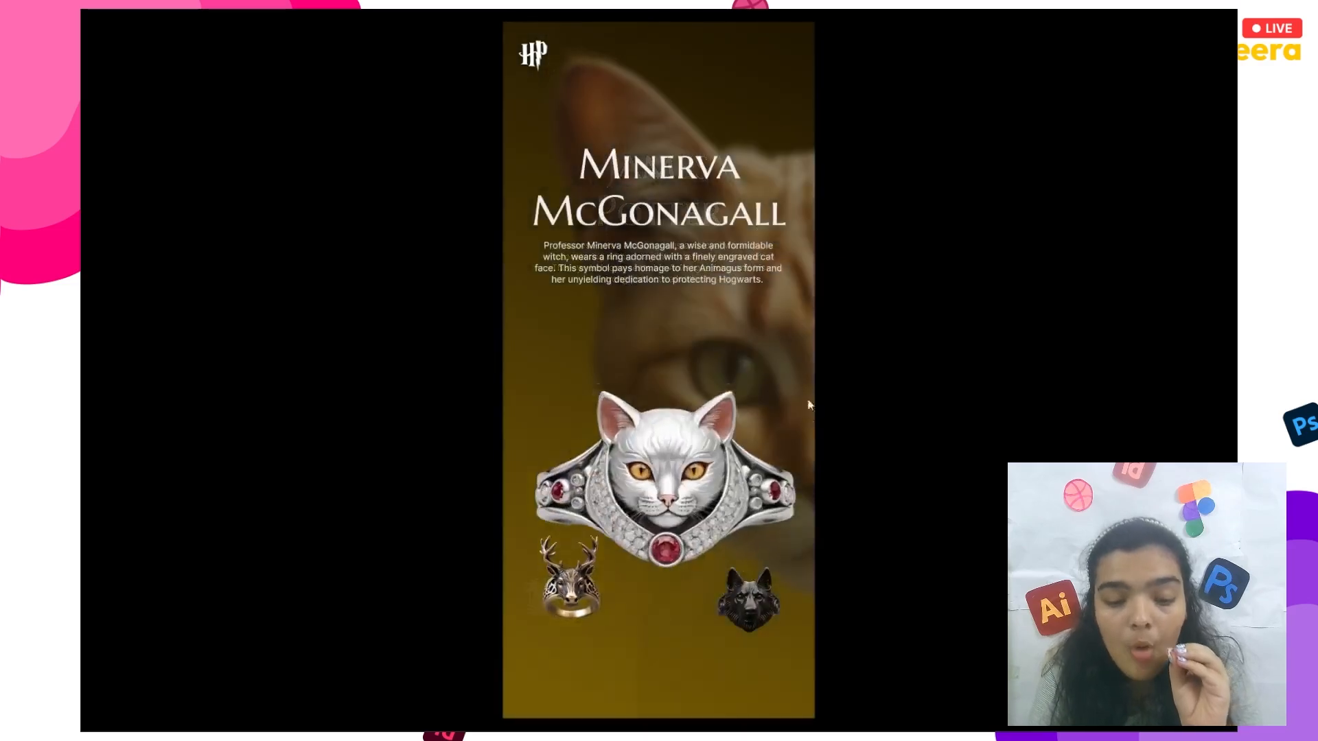
left_click(755, 616)
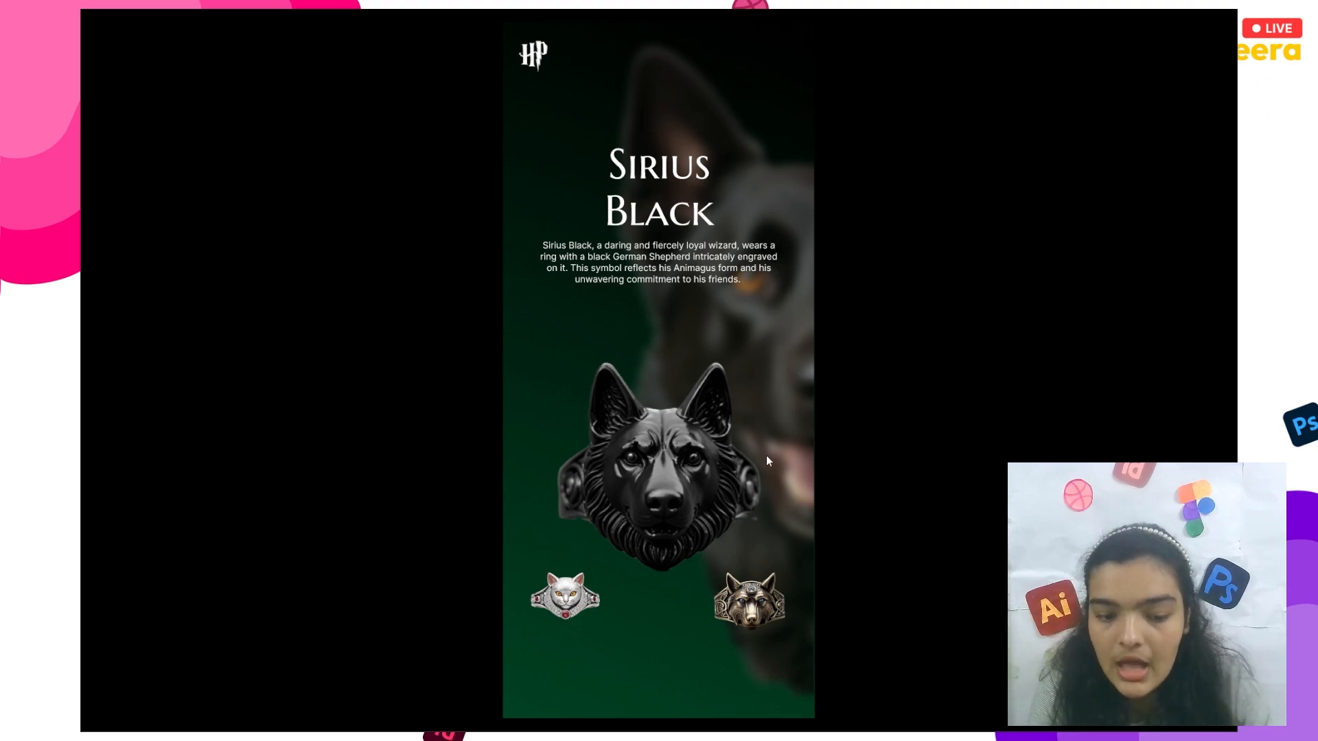
left_click(747, 626)
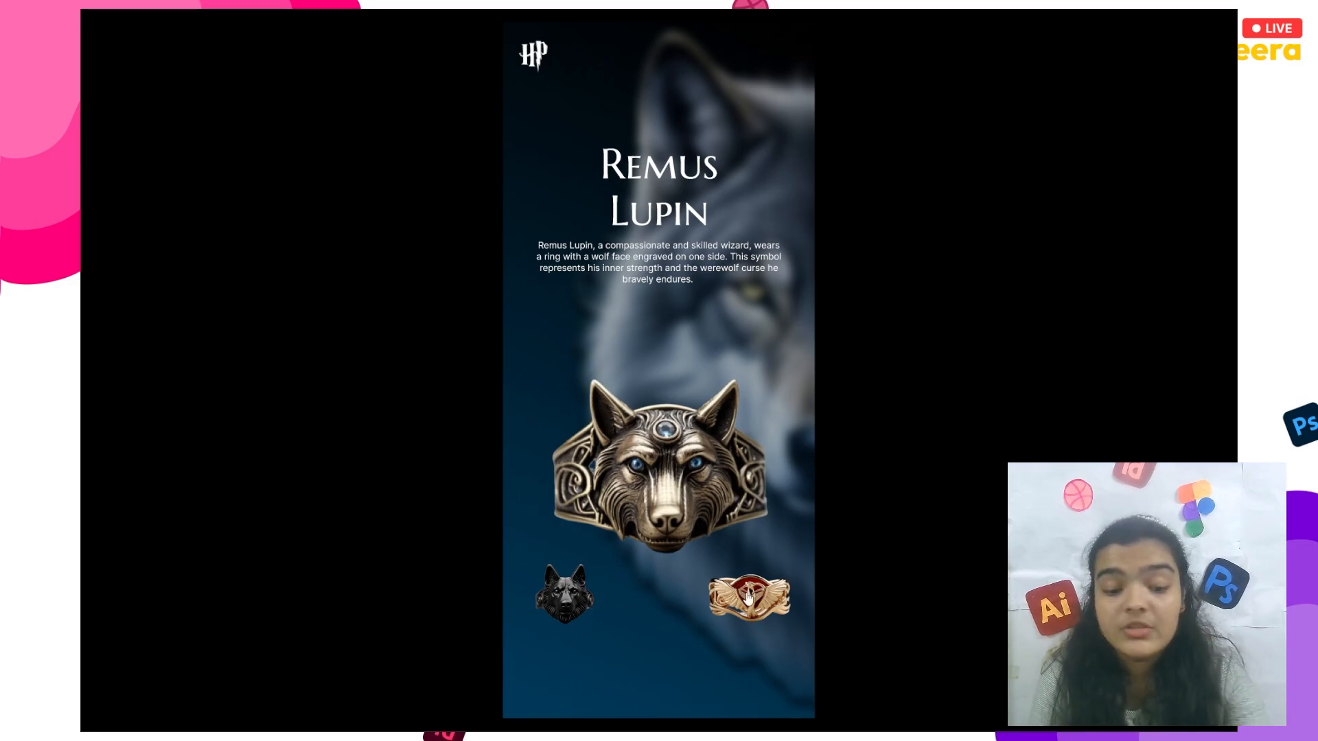
left_click(748, 598)
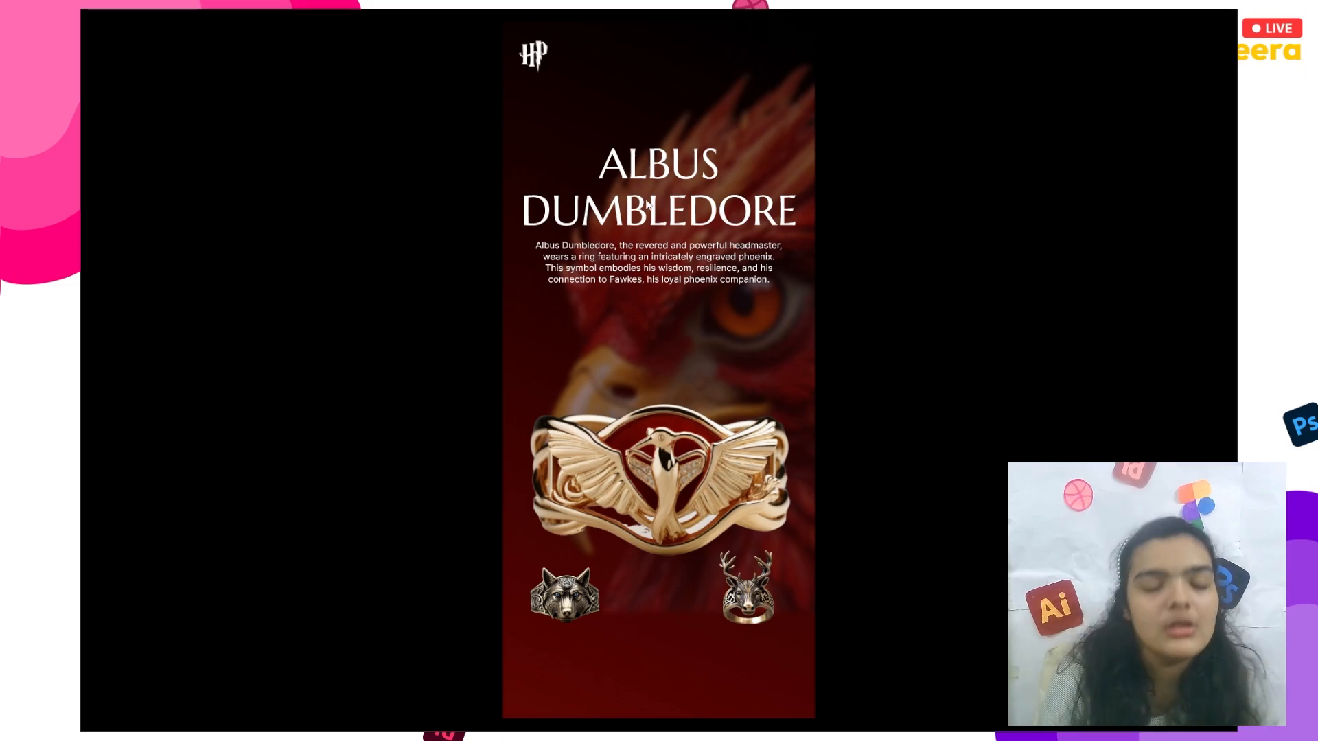
- Switch back to the Figma prototype window and follow the stag ring from Dumbledore to James Potter
key("super+Tab")
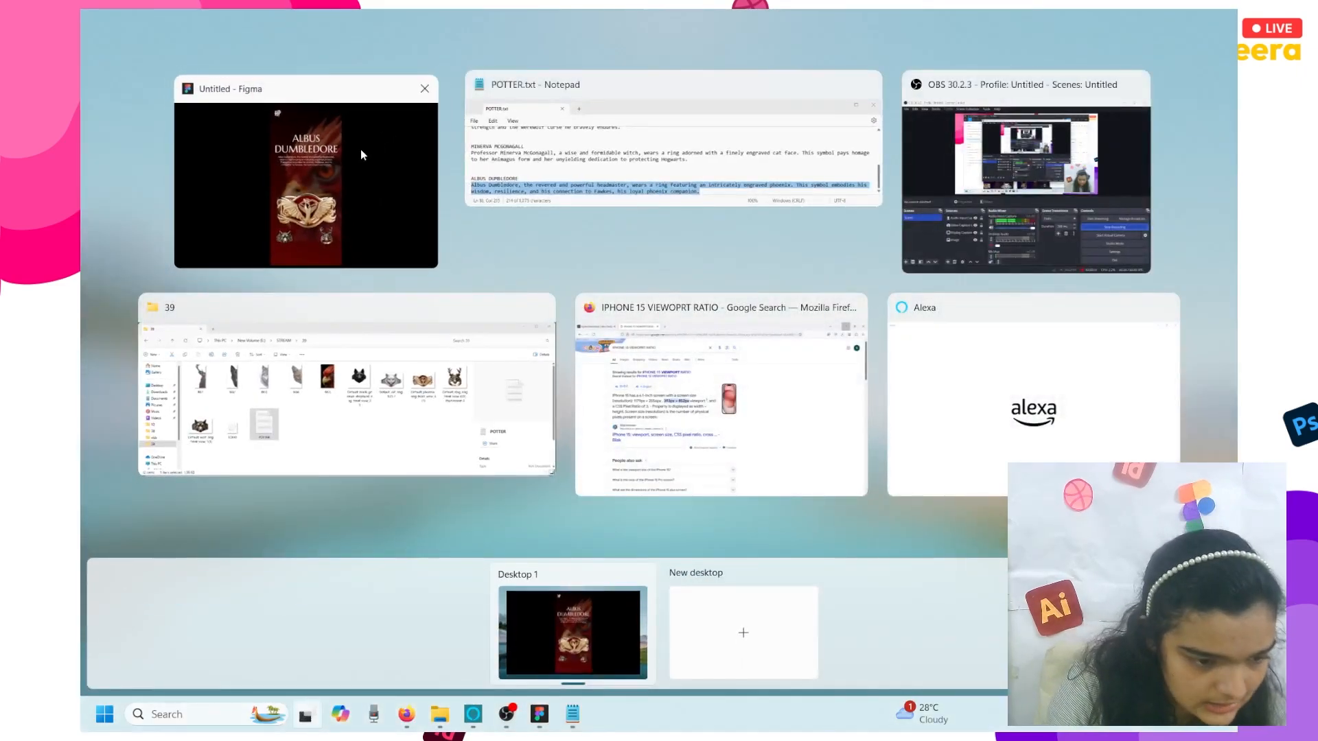
left_click(360, 149)
left_click(747, 593)
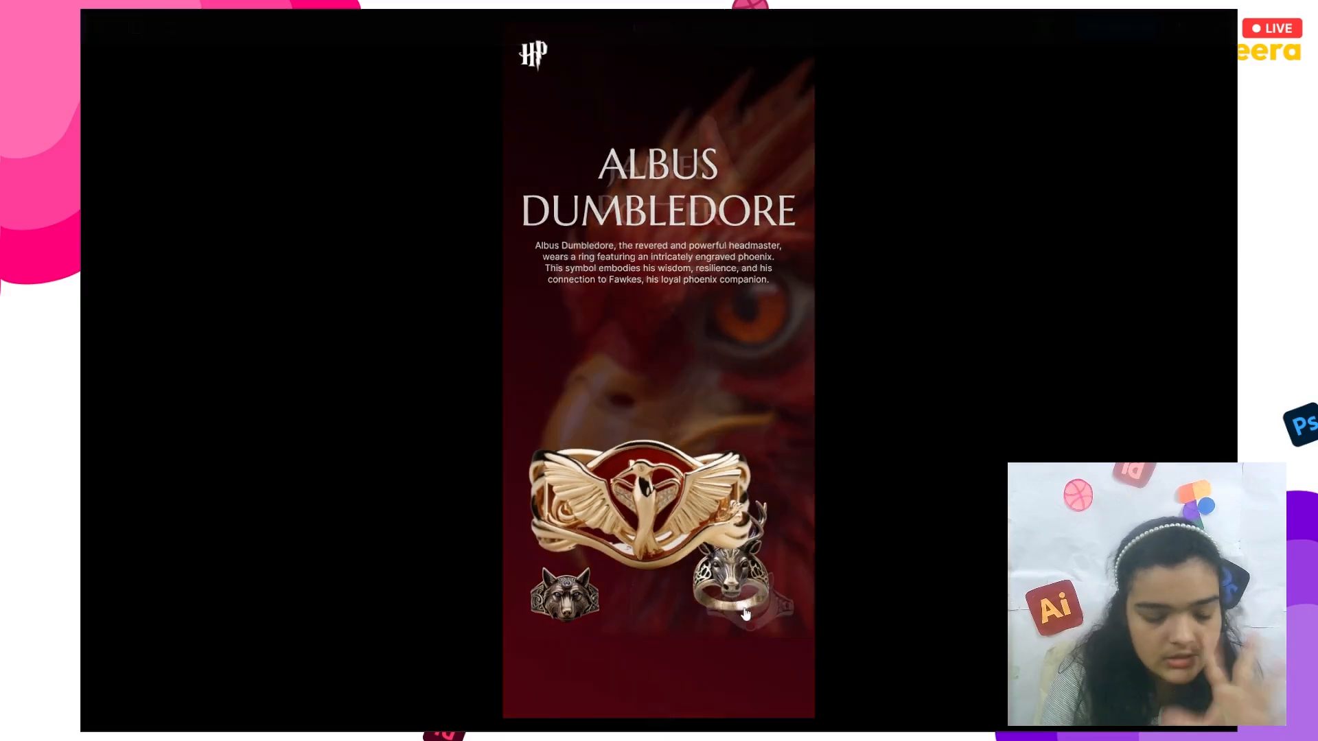